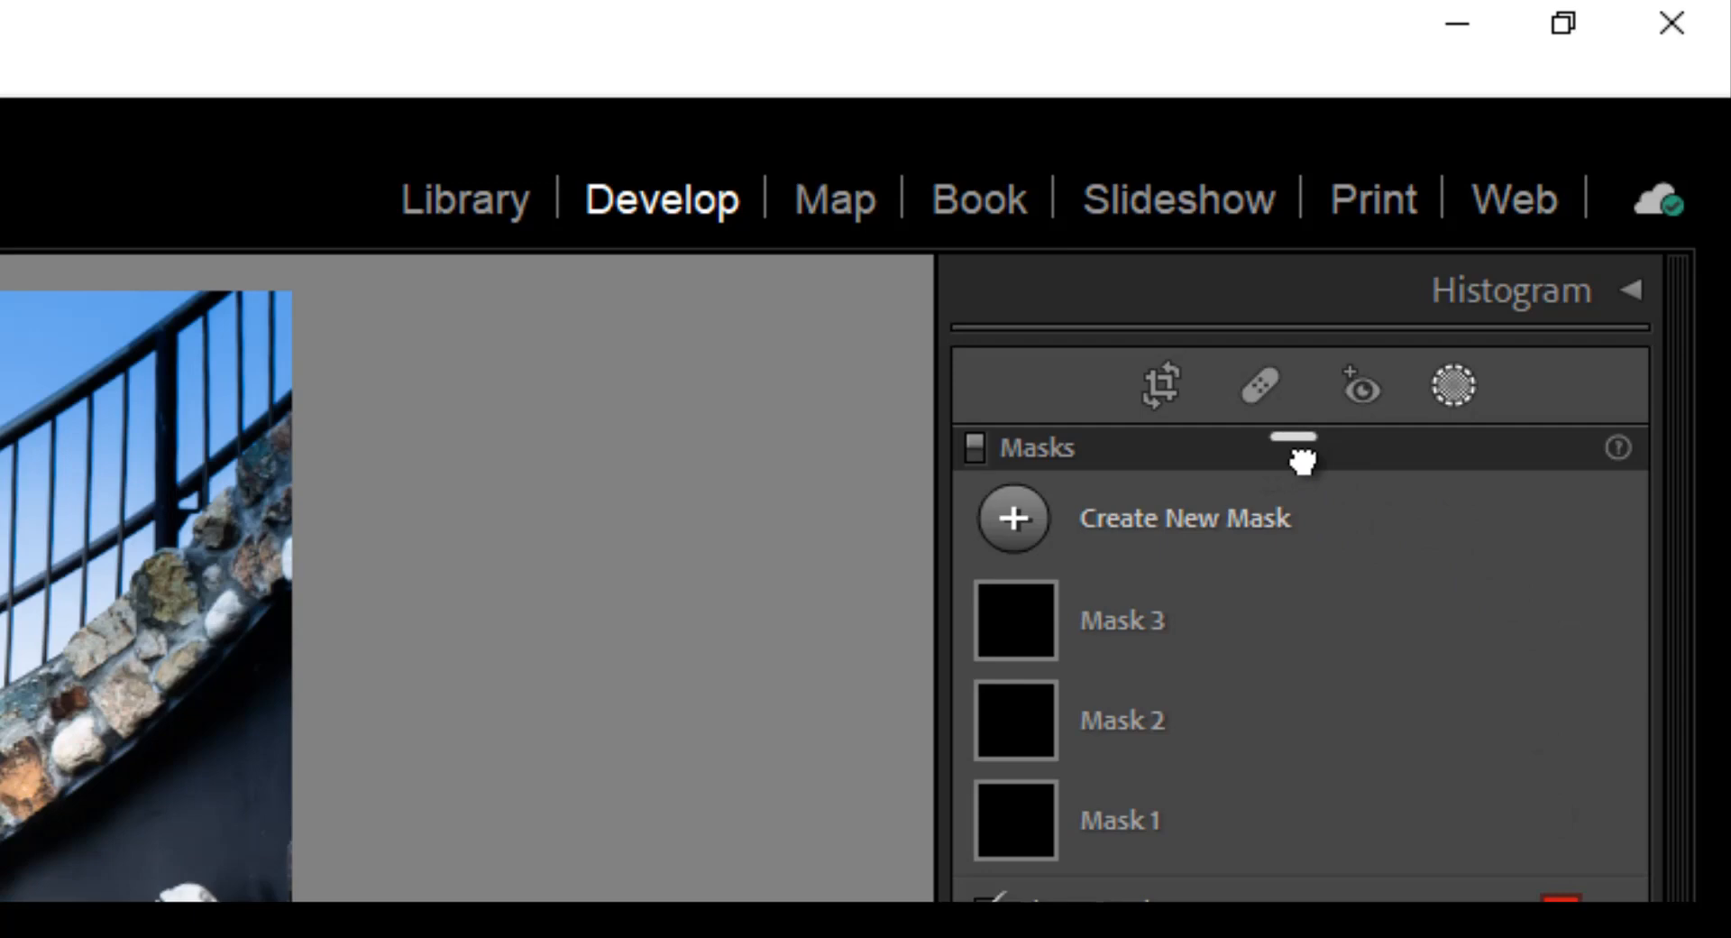
Select Mask 1 on the staircase photo and show its red overlay
{"action": "left_click_drag", "start_coordinate": [1302, 461], "coordinate": [1300, 424]}
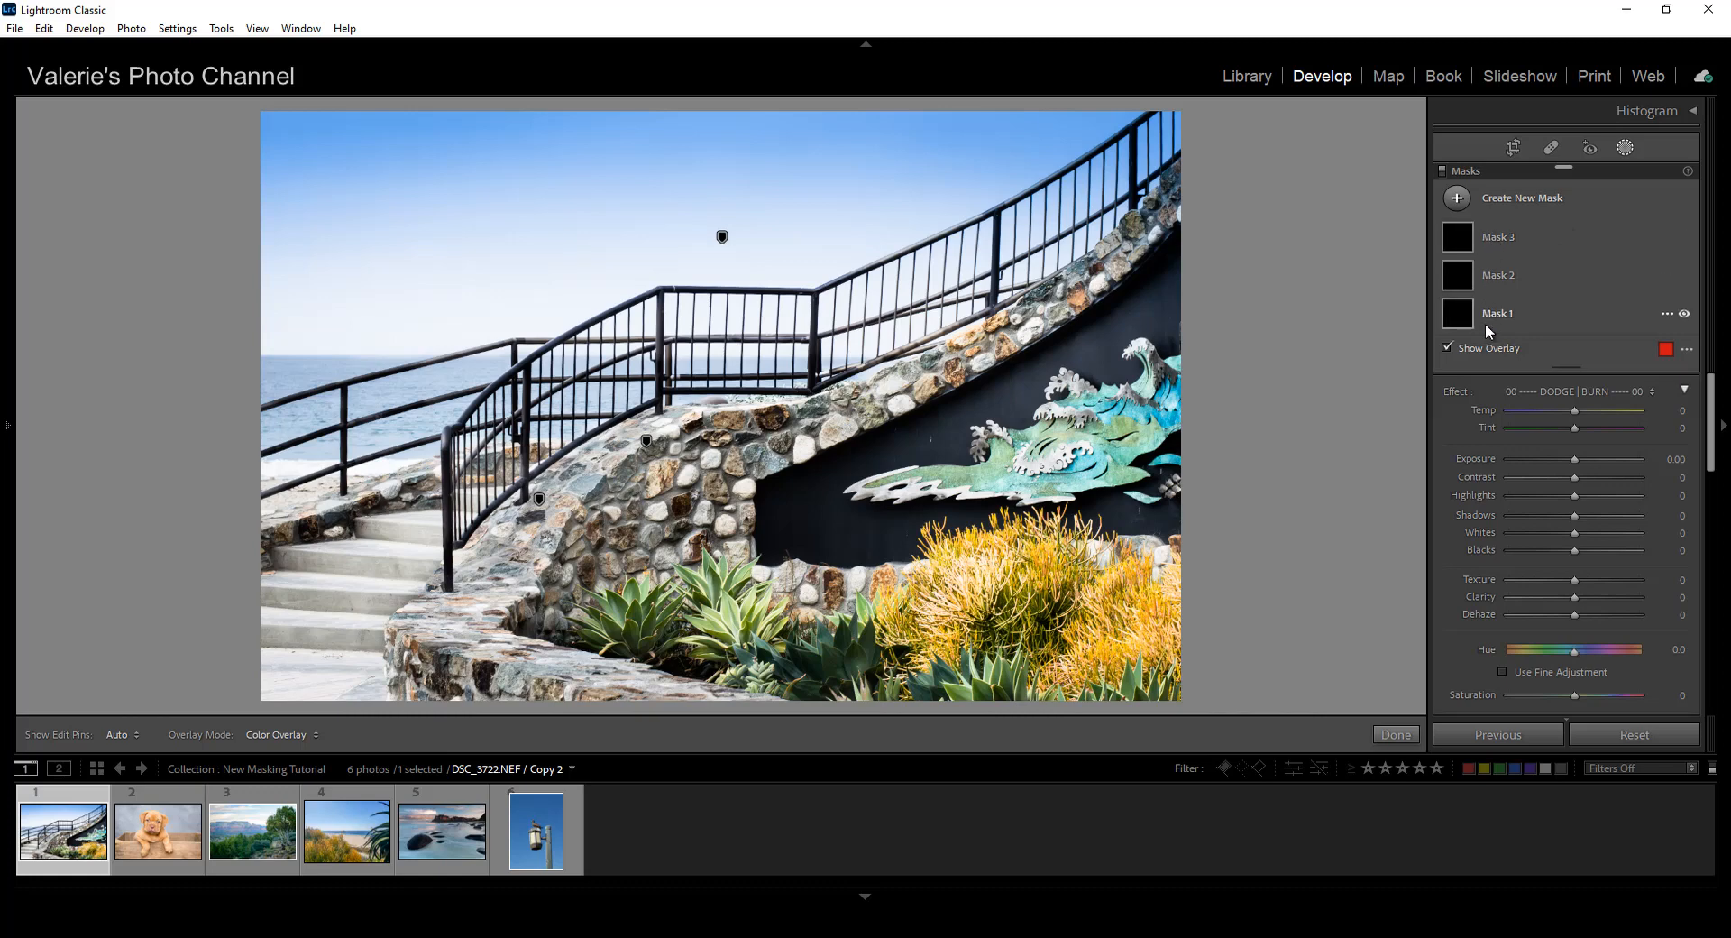
{"action": "left_click", "coordinate": [1550, 318]}
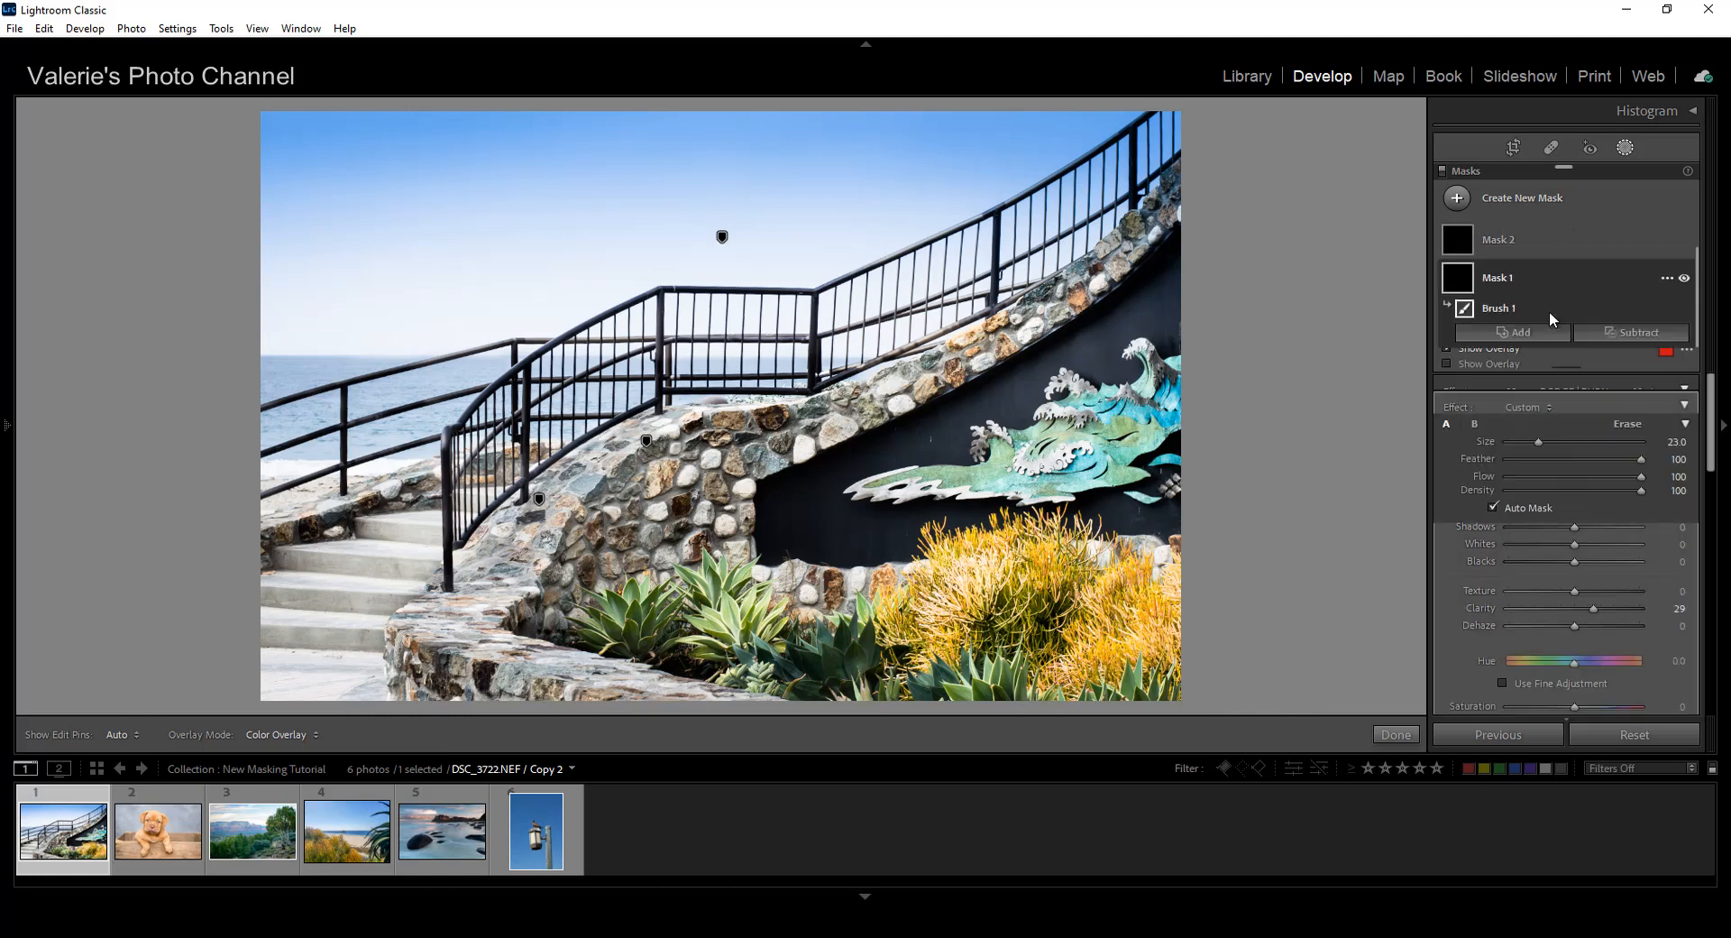
{"action": "left_click", "coordinate": [1549, 278]}
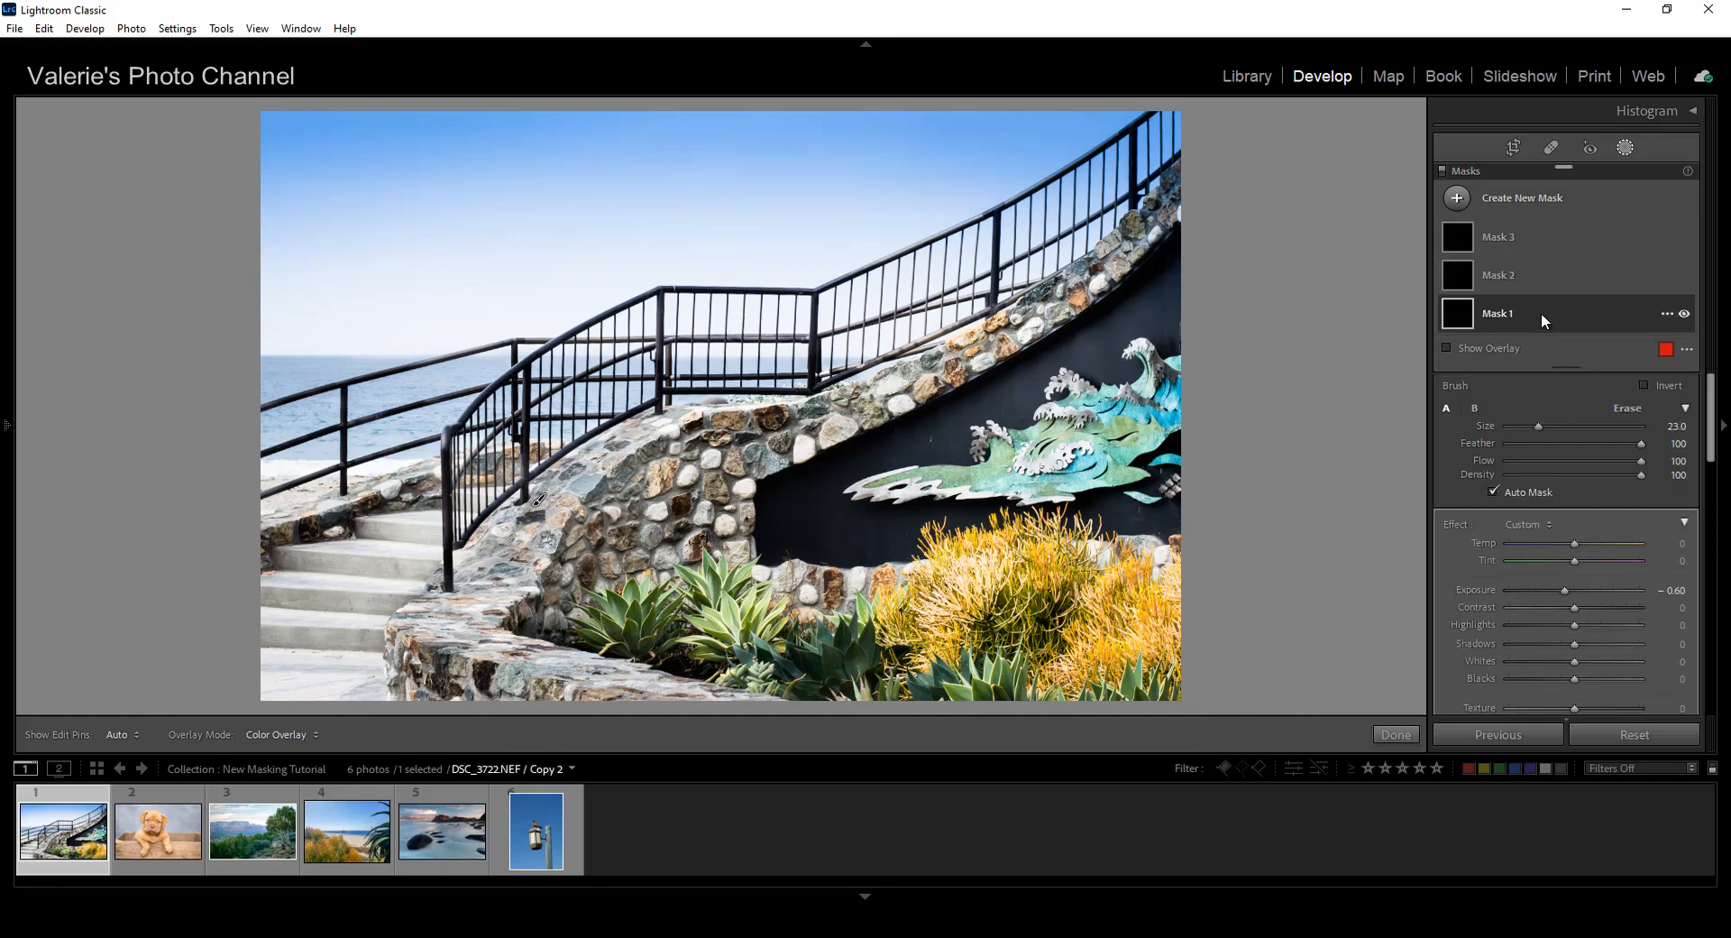
{"action": "left_click", "coordinate": [1446, 347]}
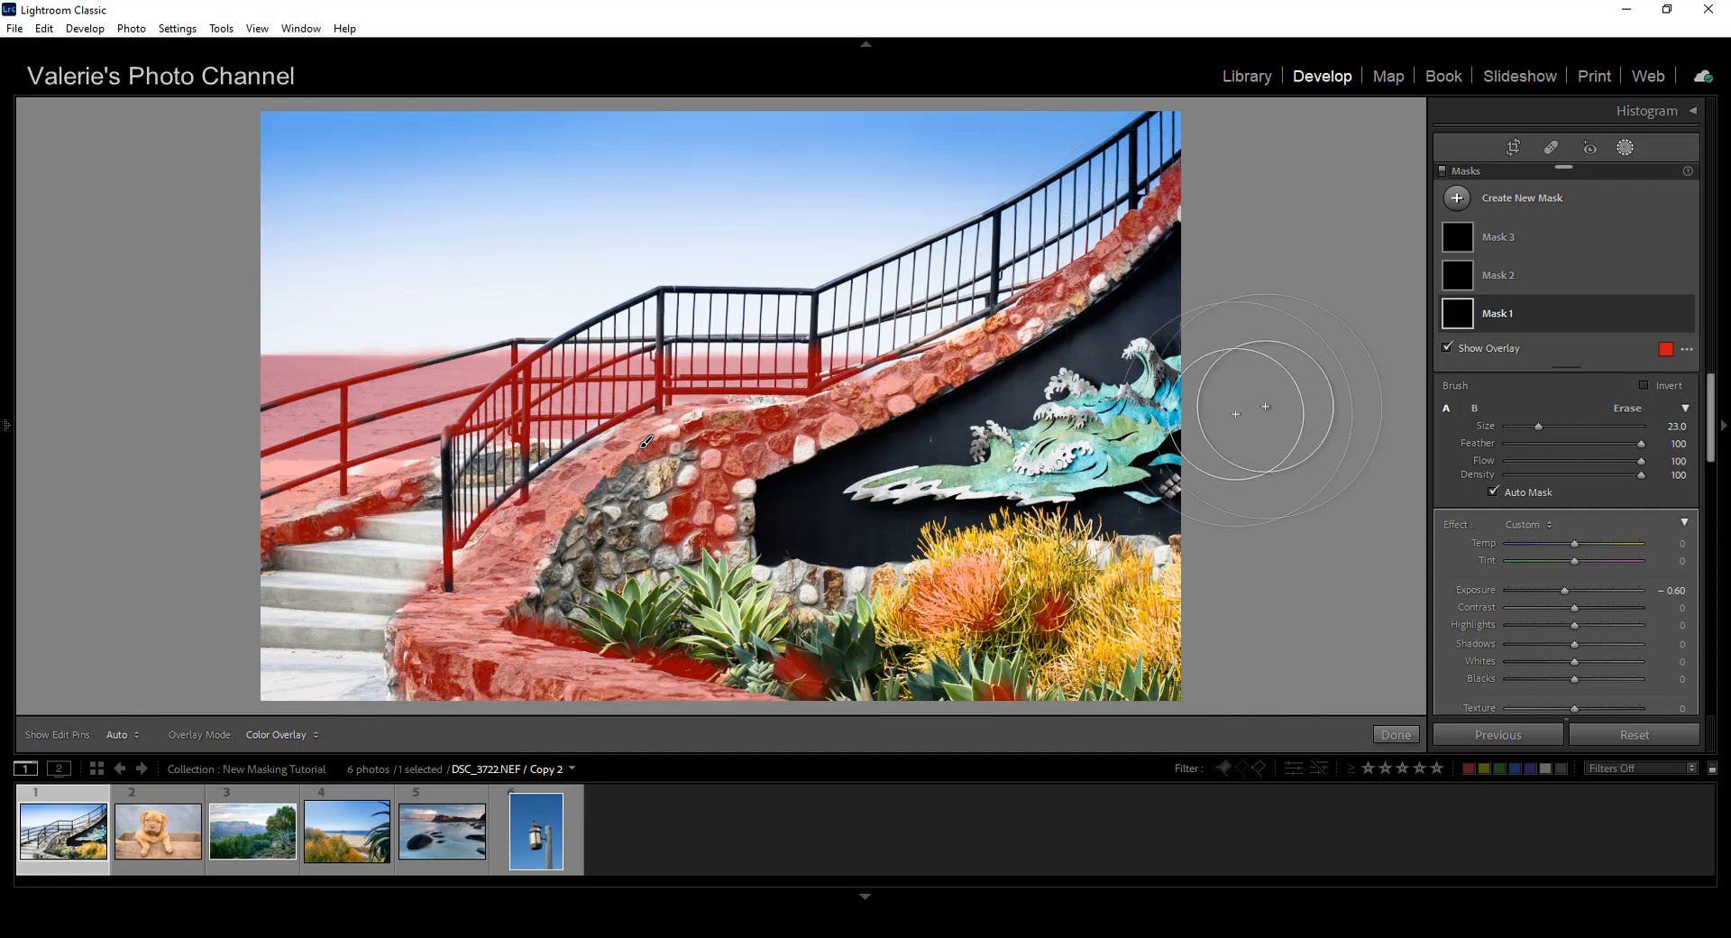
{"action": "left_click", "coordinate": [1447, 347]}
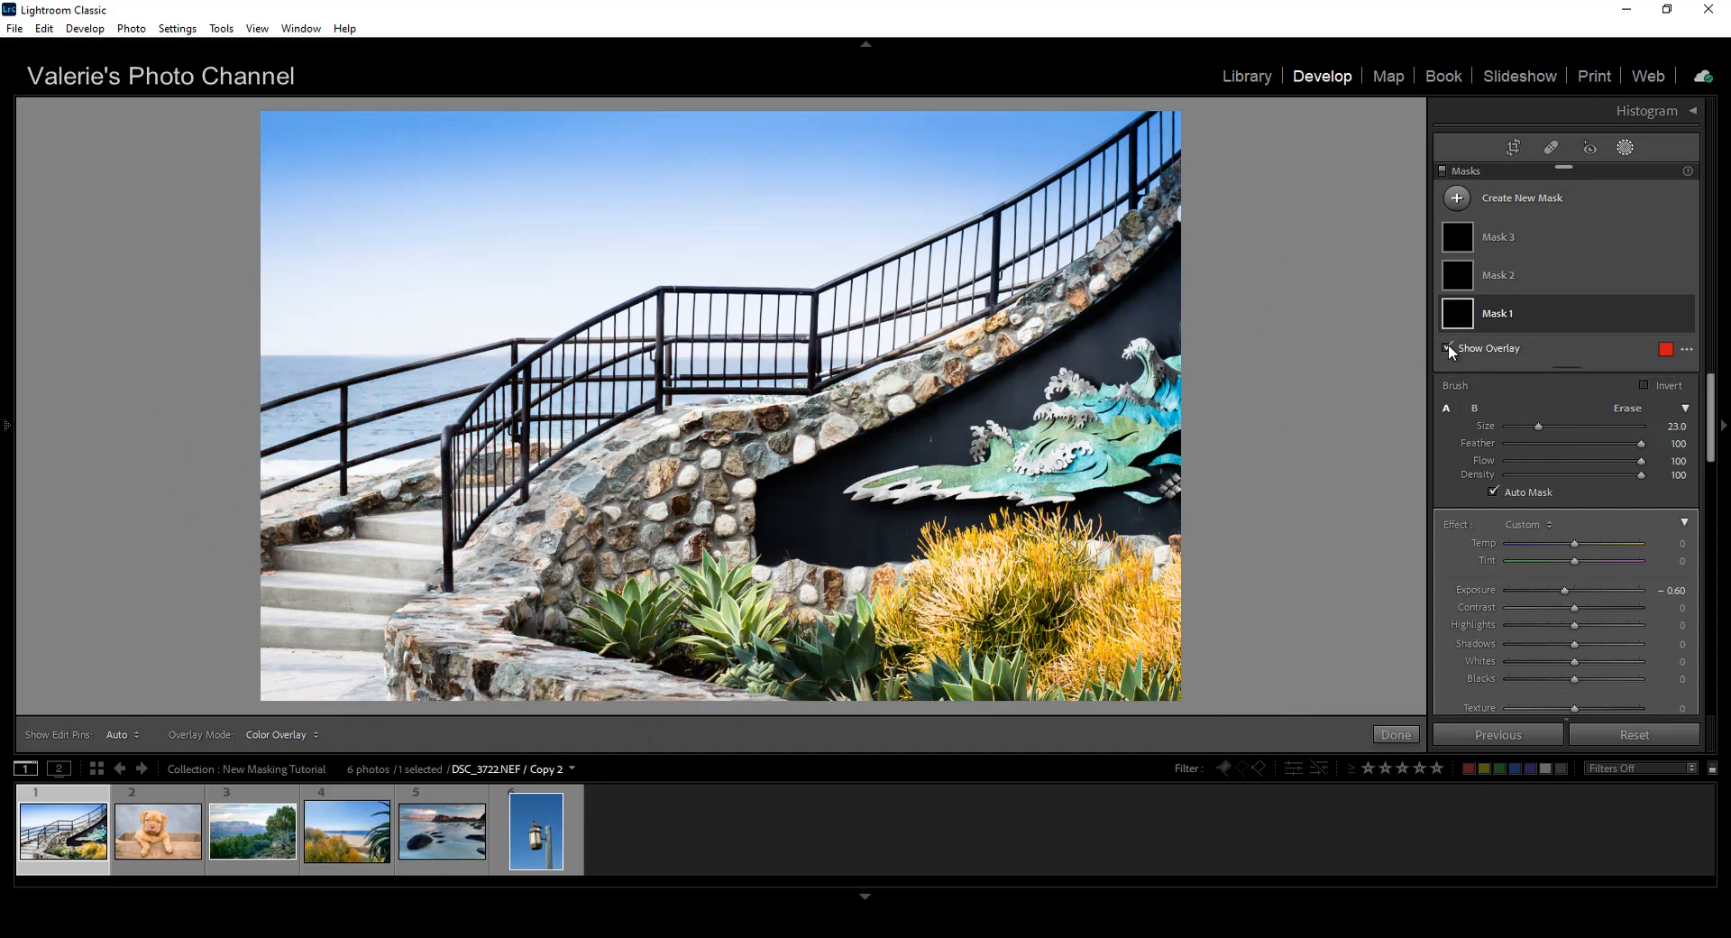
{"action": "left_click", "coordinate": [1448, 347]}
Compare the staircase photo with Mask 1's adjustments hidden and shown
{"action": "mouse_move", "coordinate": [1681, 321]}
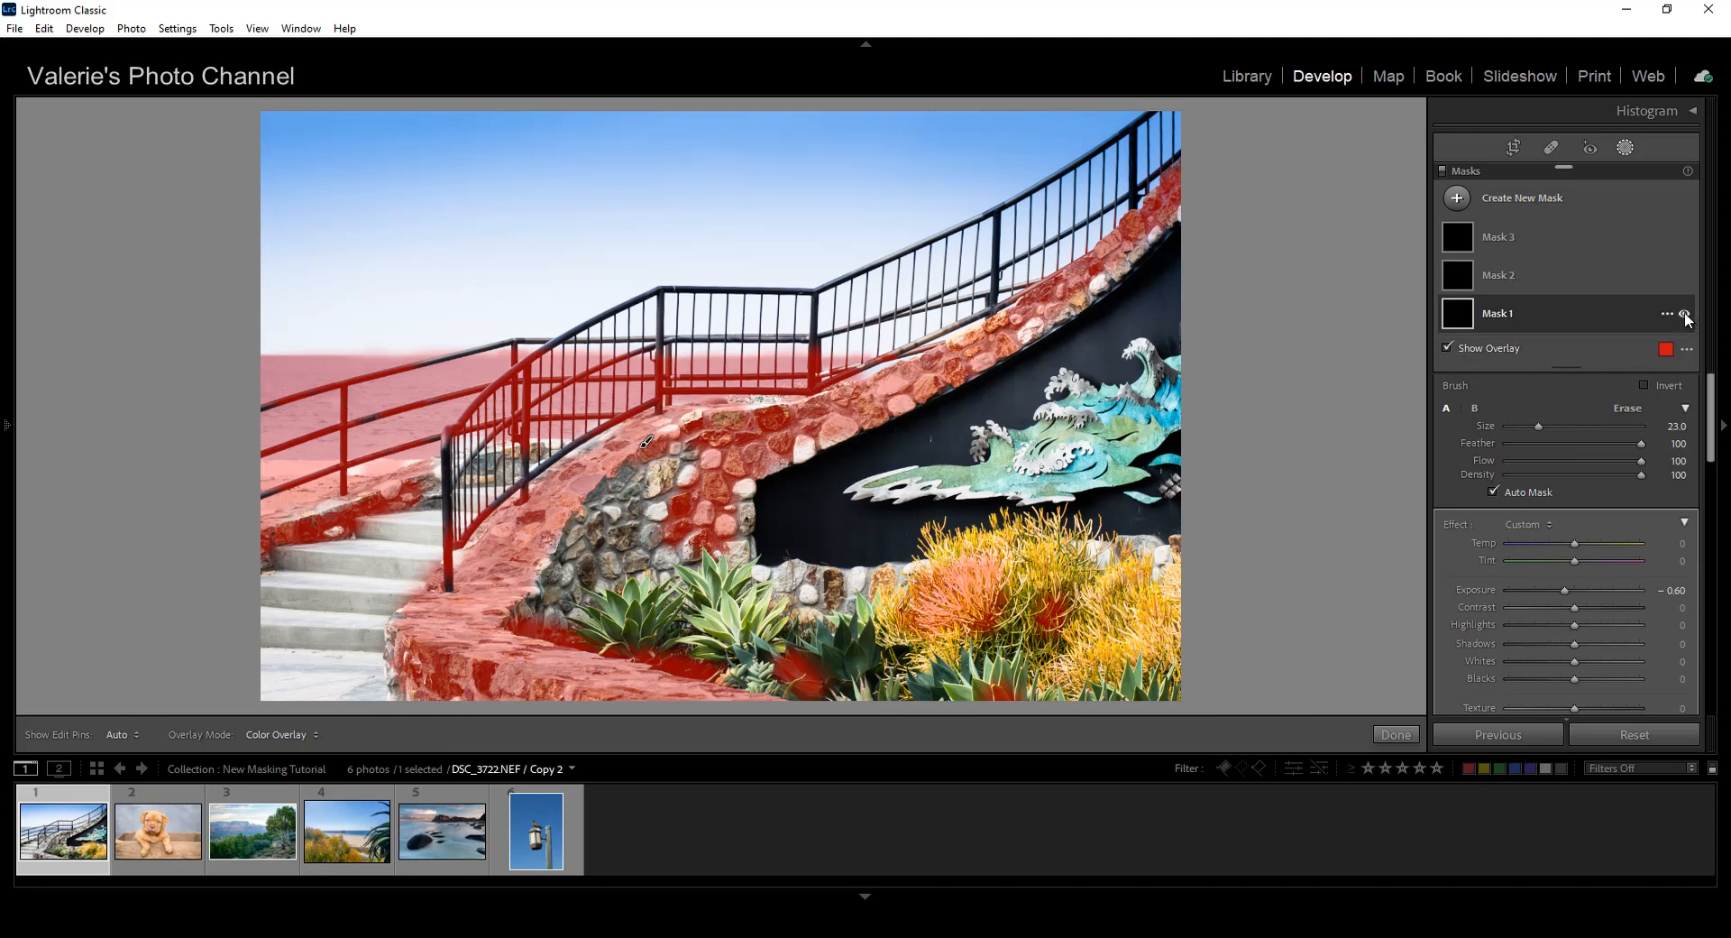
{"action": "left_click", "coordinate": [1684, 314]}
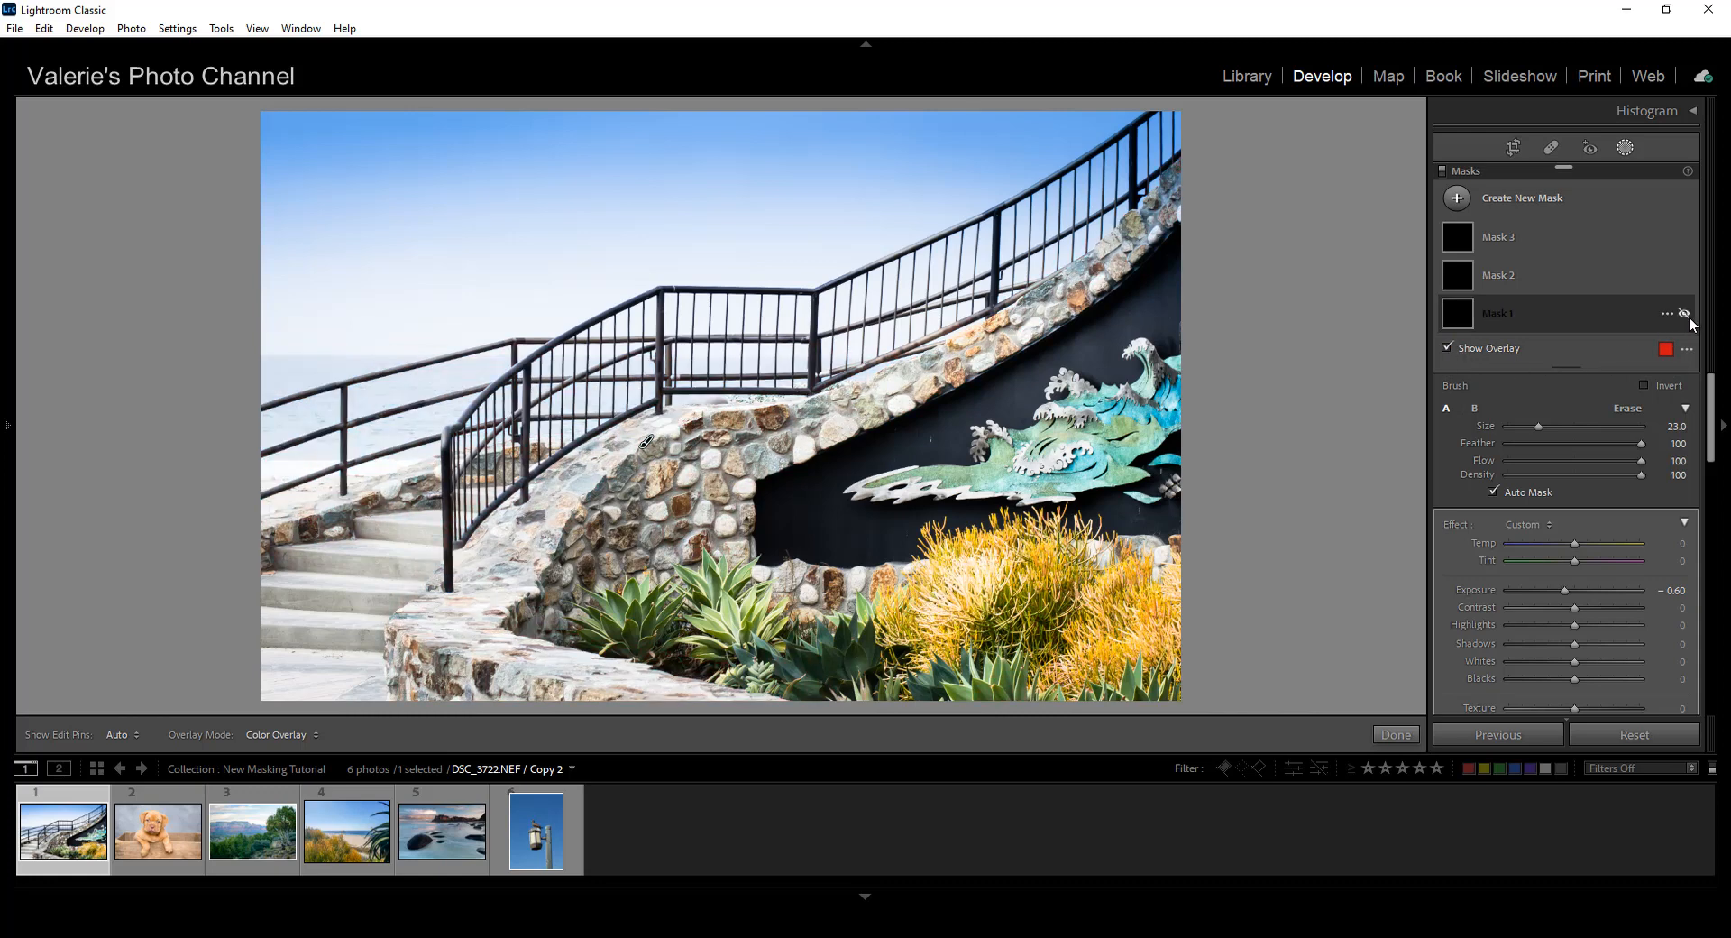
{"action": "left_click", "coordinate": [1683, 314]}
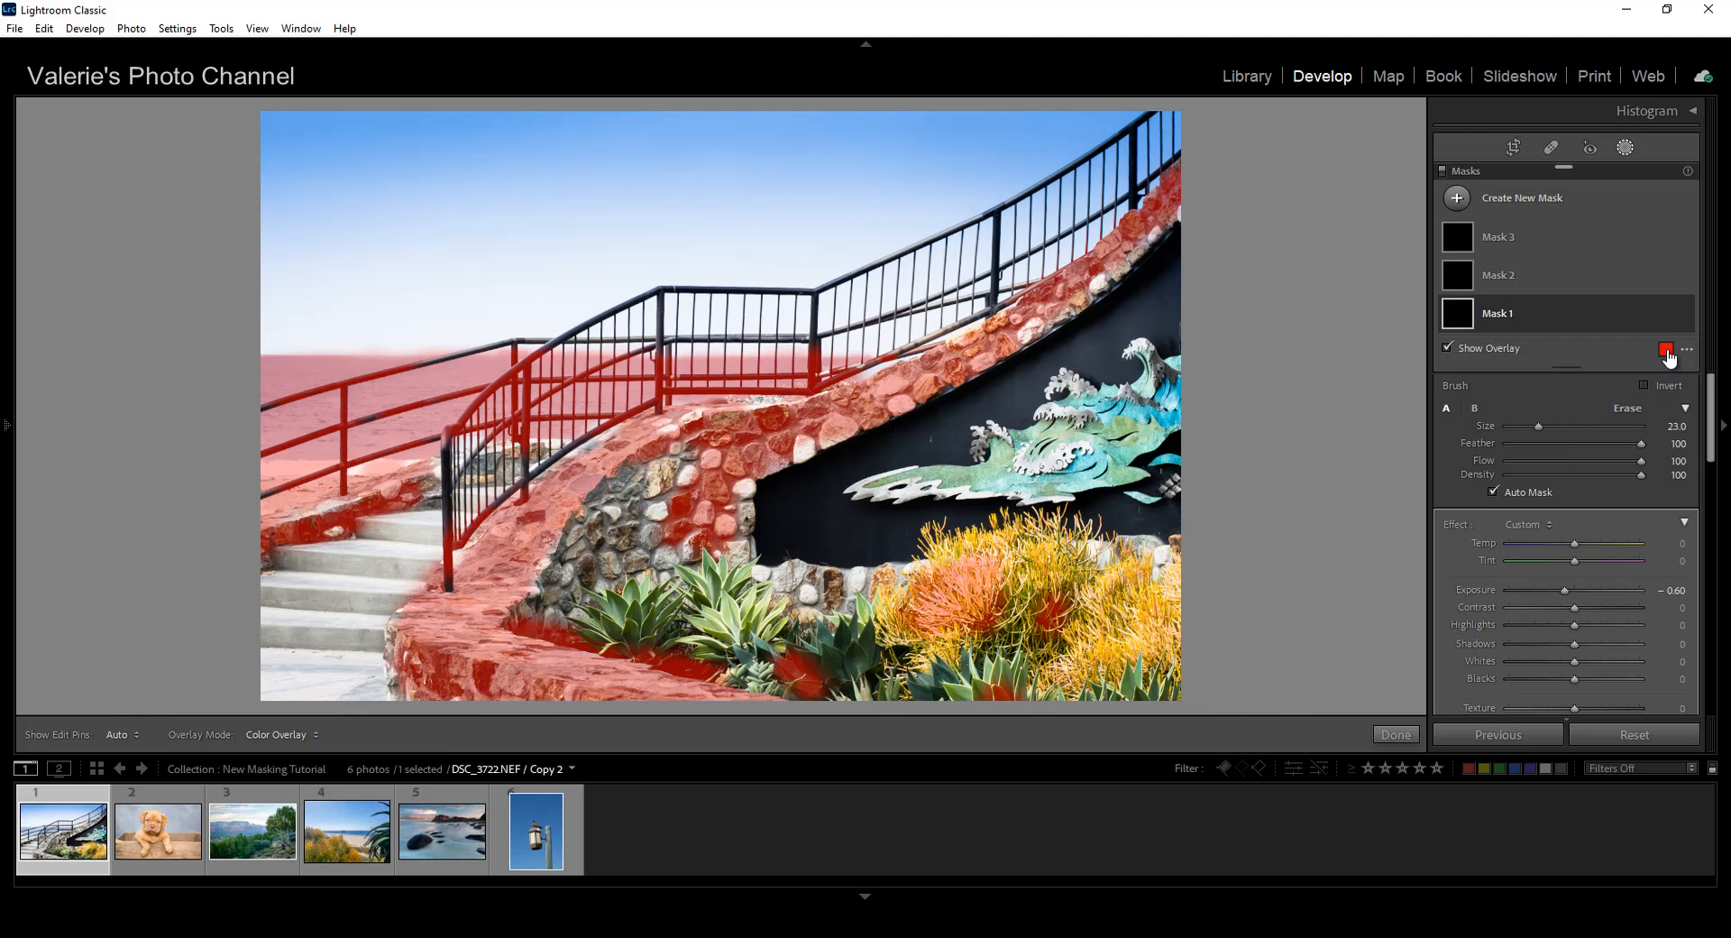
Try a green mask overlay, return it to red, and raise the overlay opacity slightly
{"action": "left_click", "coordinate": [1665, 349]}
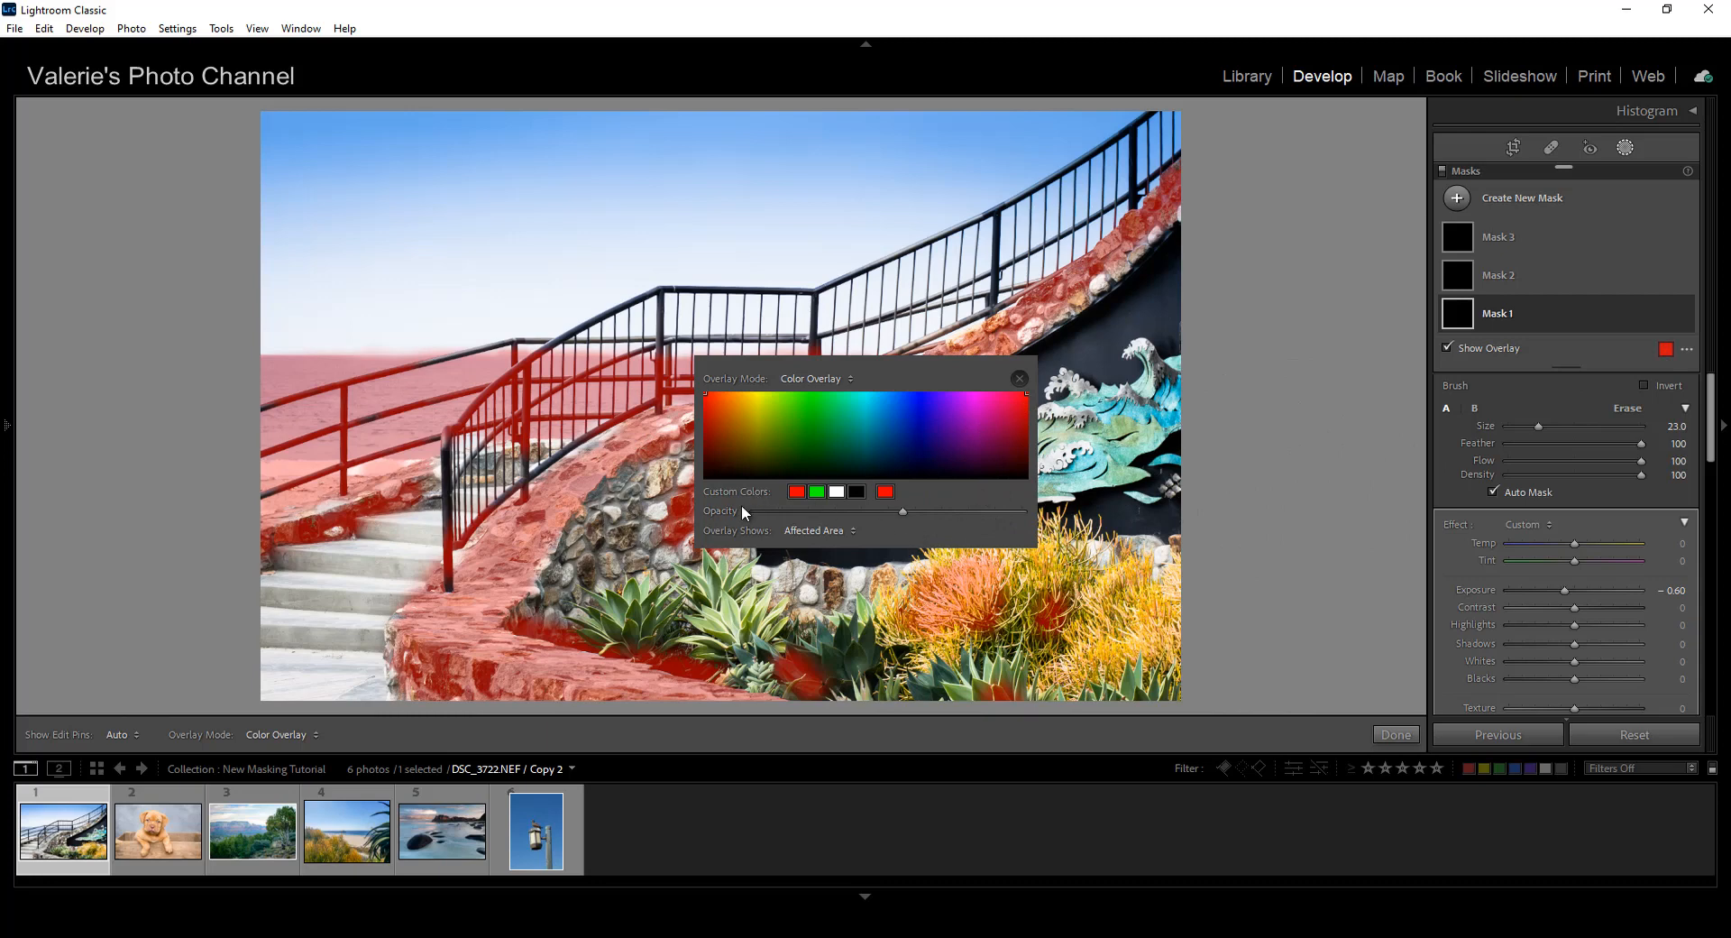
{"action": "left_click", "coordinate": [817, 491]}
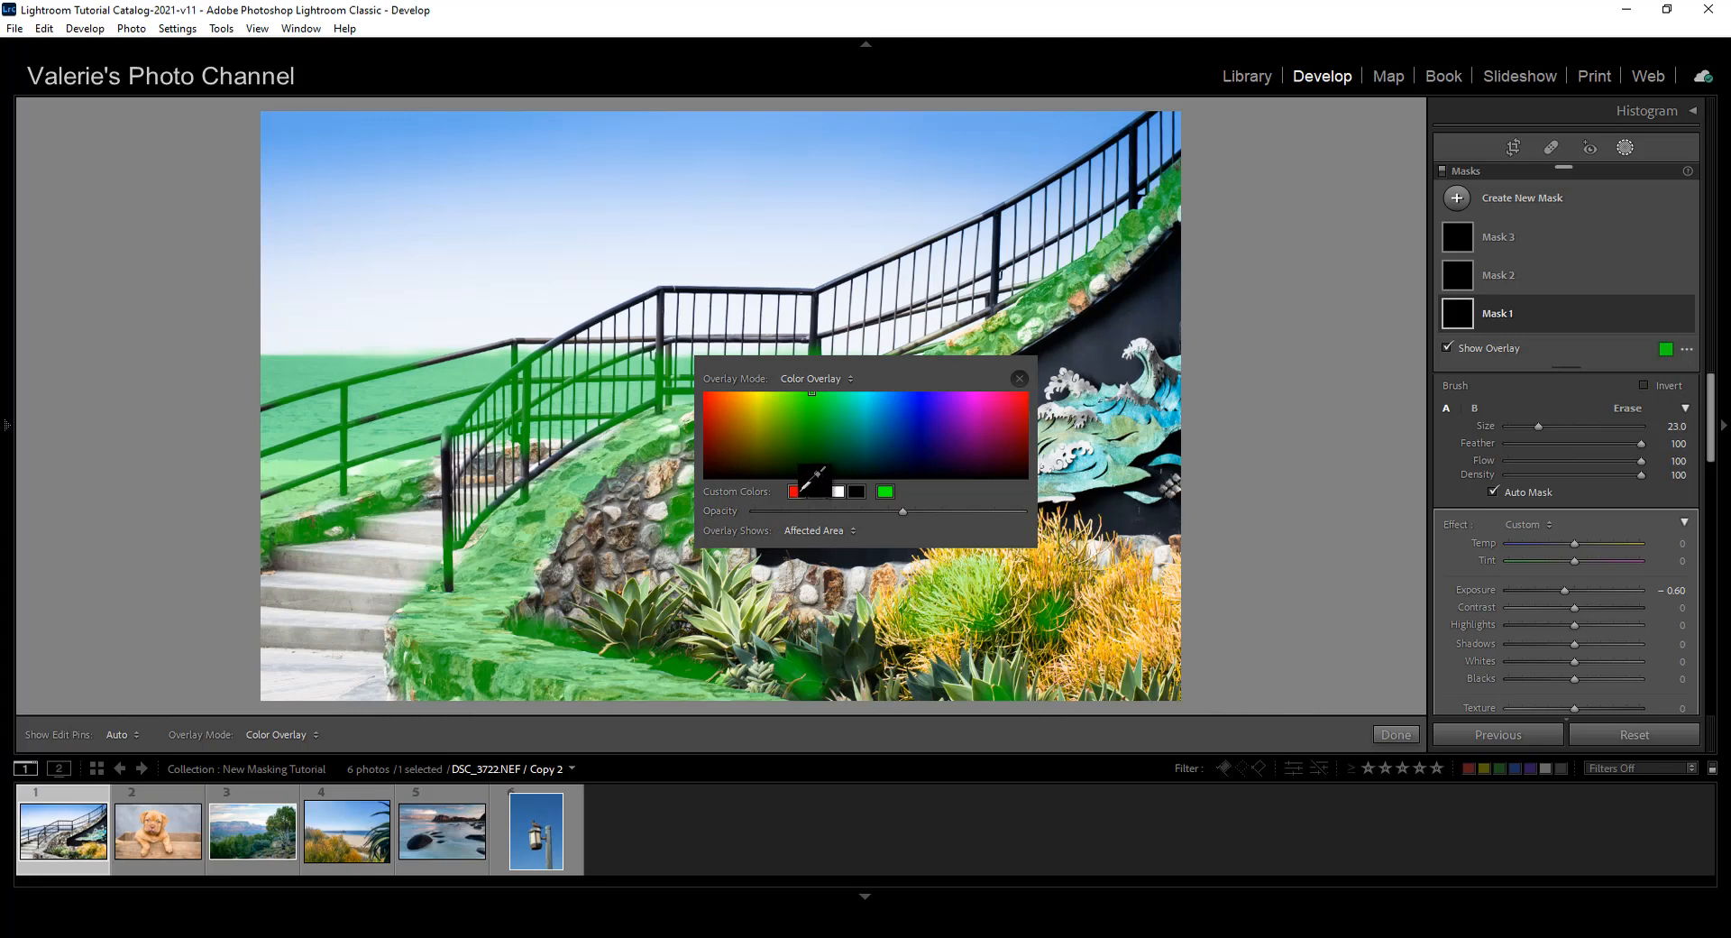
{"action": "left_click", "coordinate": [797, 493]}
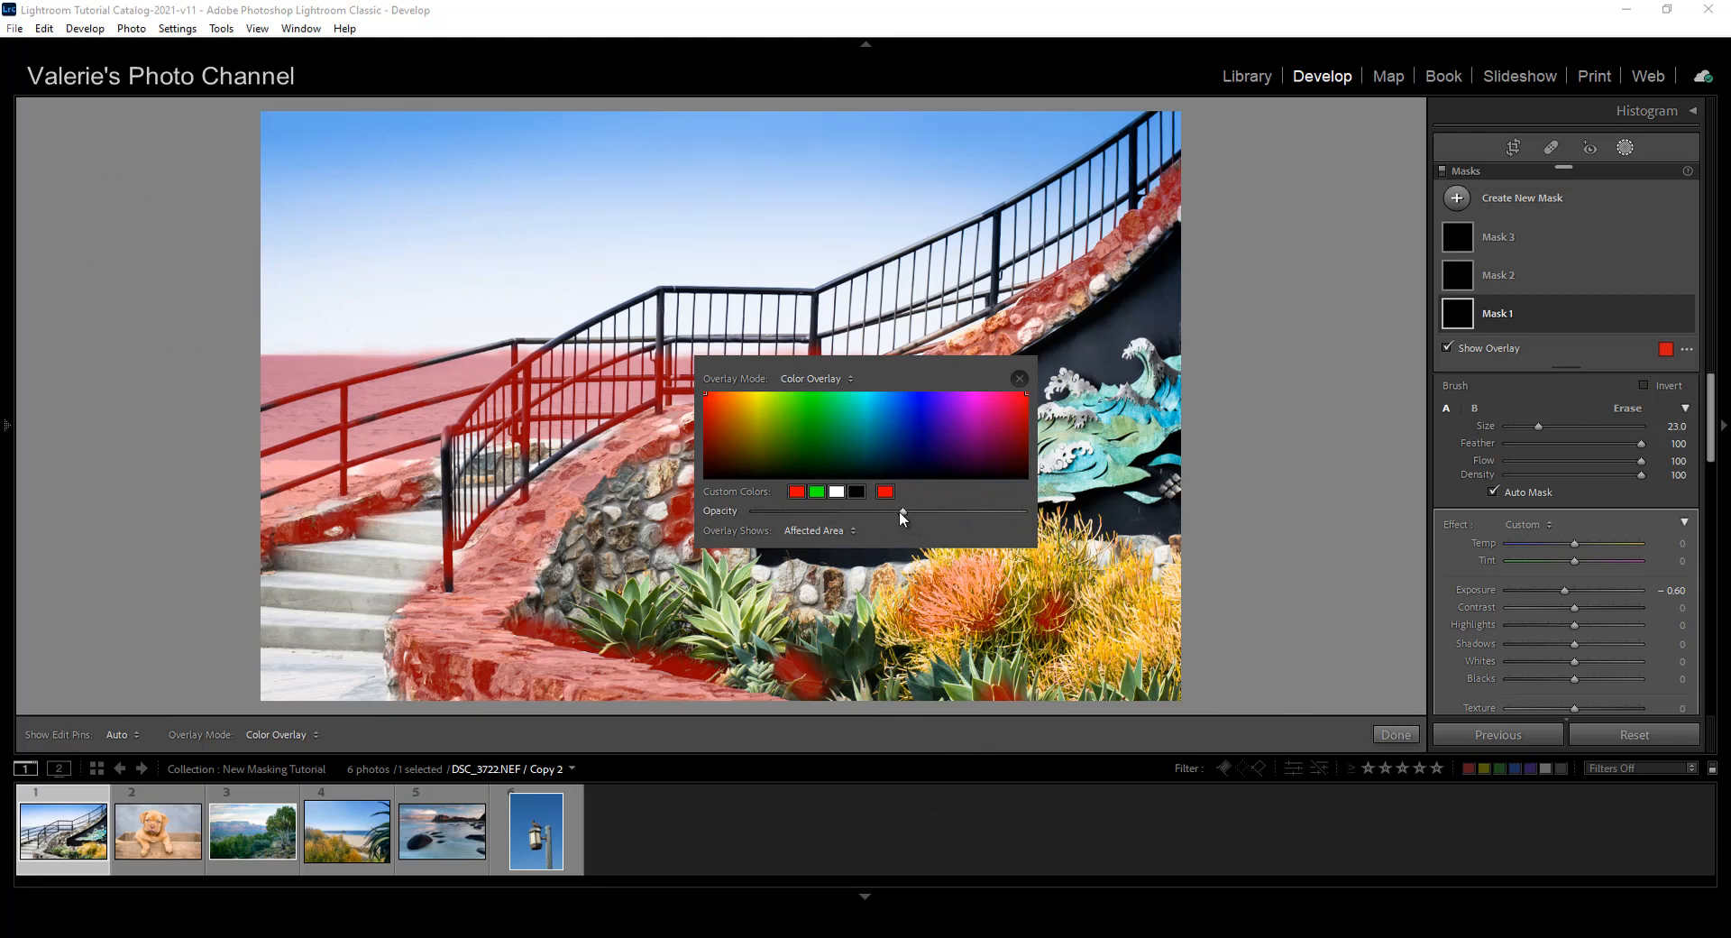
{"action": "left_click_drag", "start_coordinate": [902, 511], "coordinate": [859, 518]}
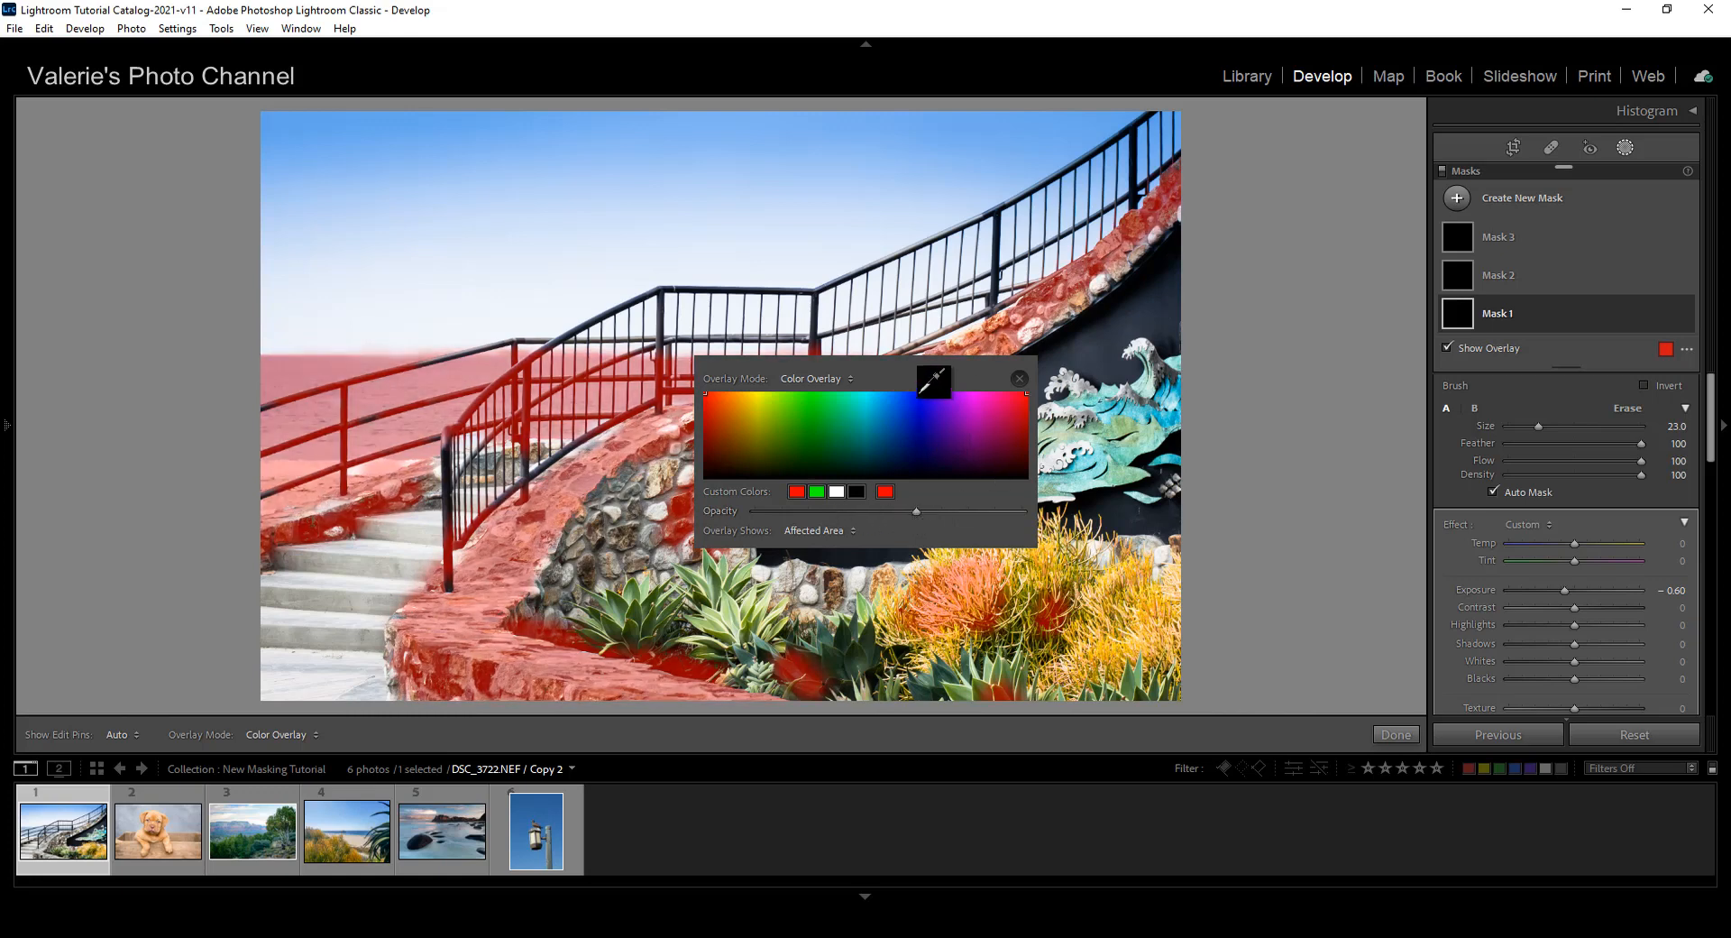
Preview Mask 1 in each overlay mode from Color Overlay on B&W through White on Black, and return to Color Overlay
{"action": "left_click", "coordinate": [851, 380]}
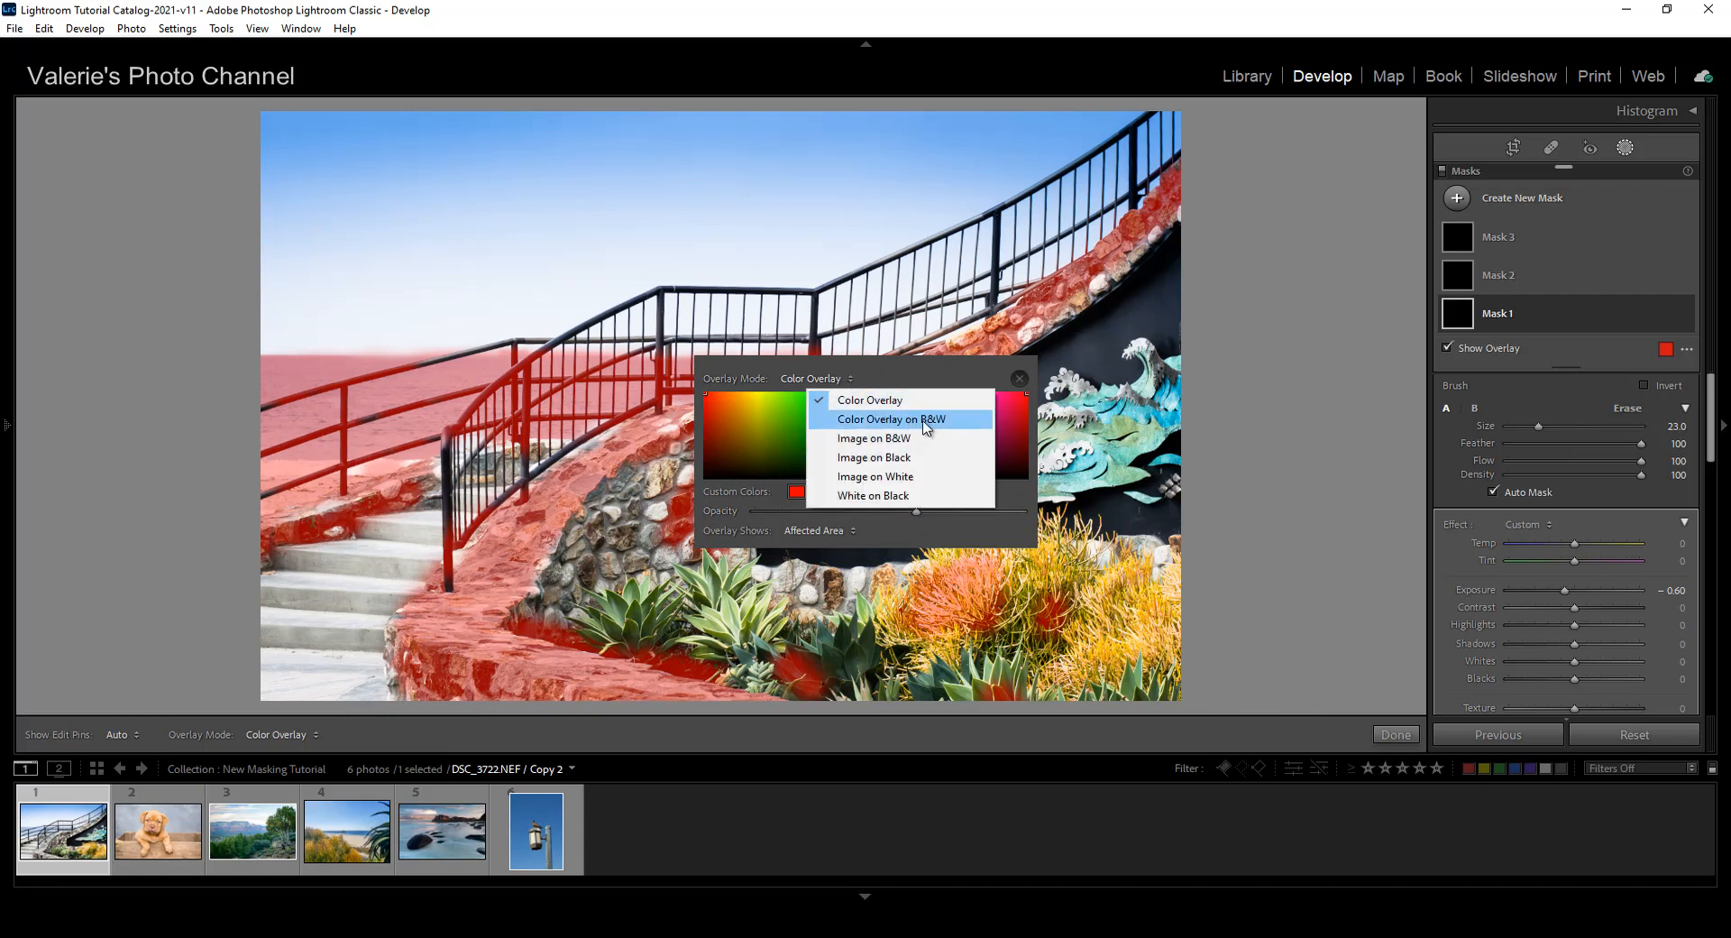
{"action": "left_click", "coordinate": [963, 426]}
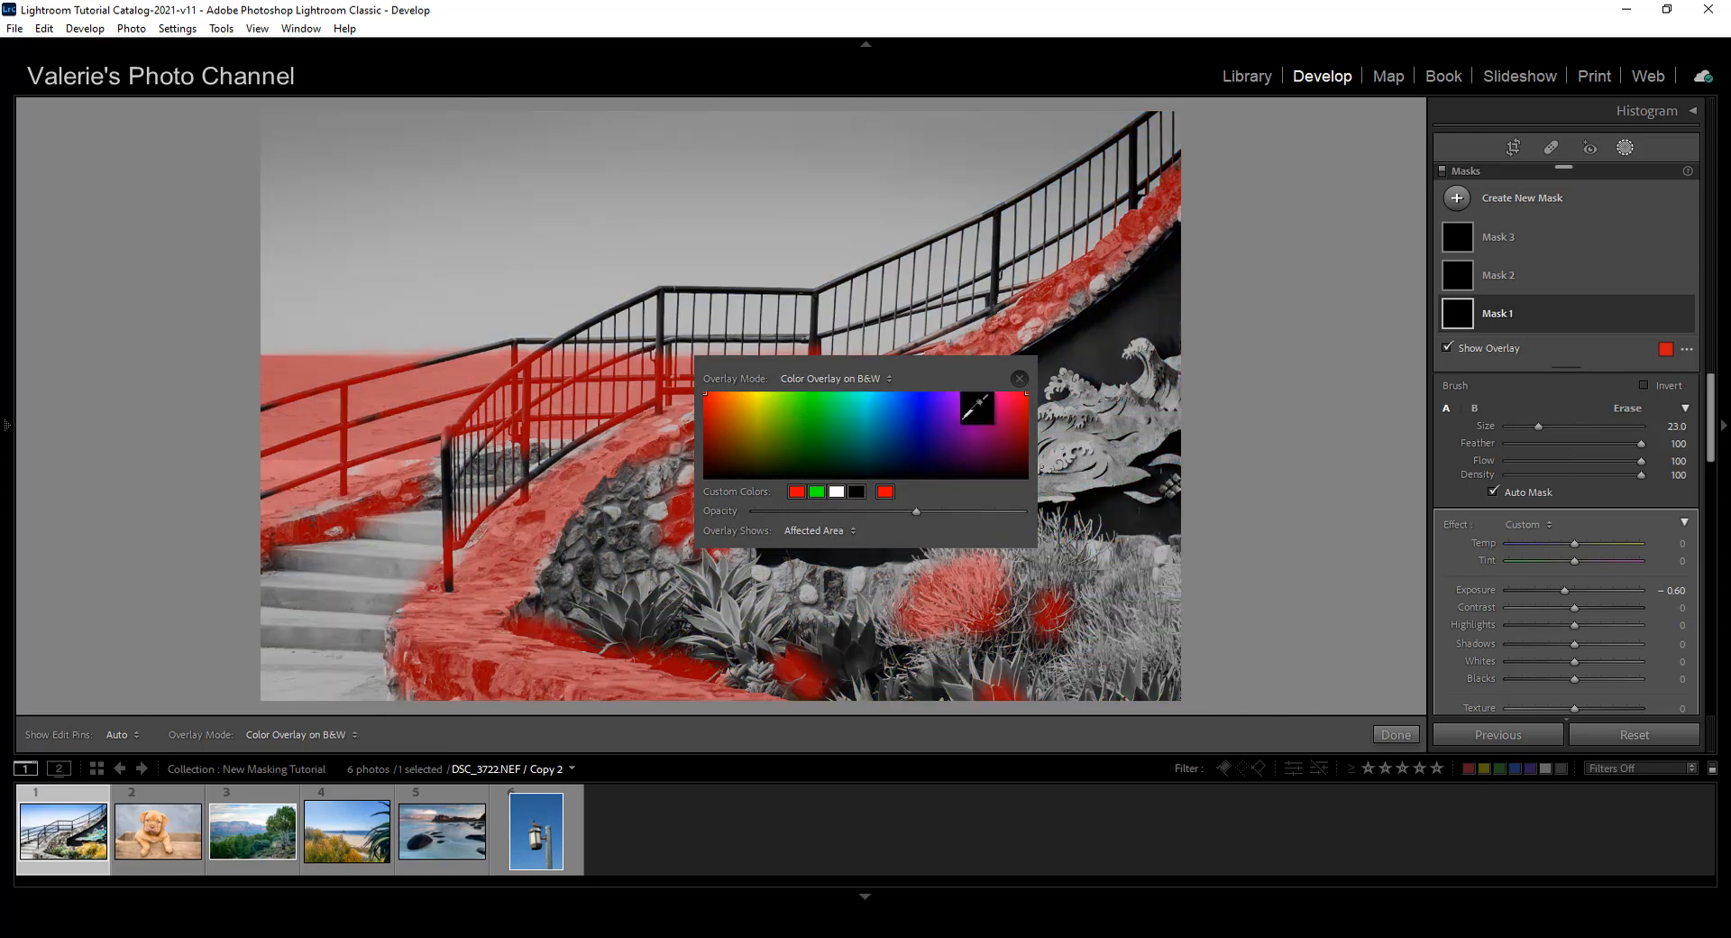
{"action": "left_click", "coordinate": [884, 382]}
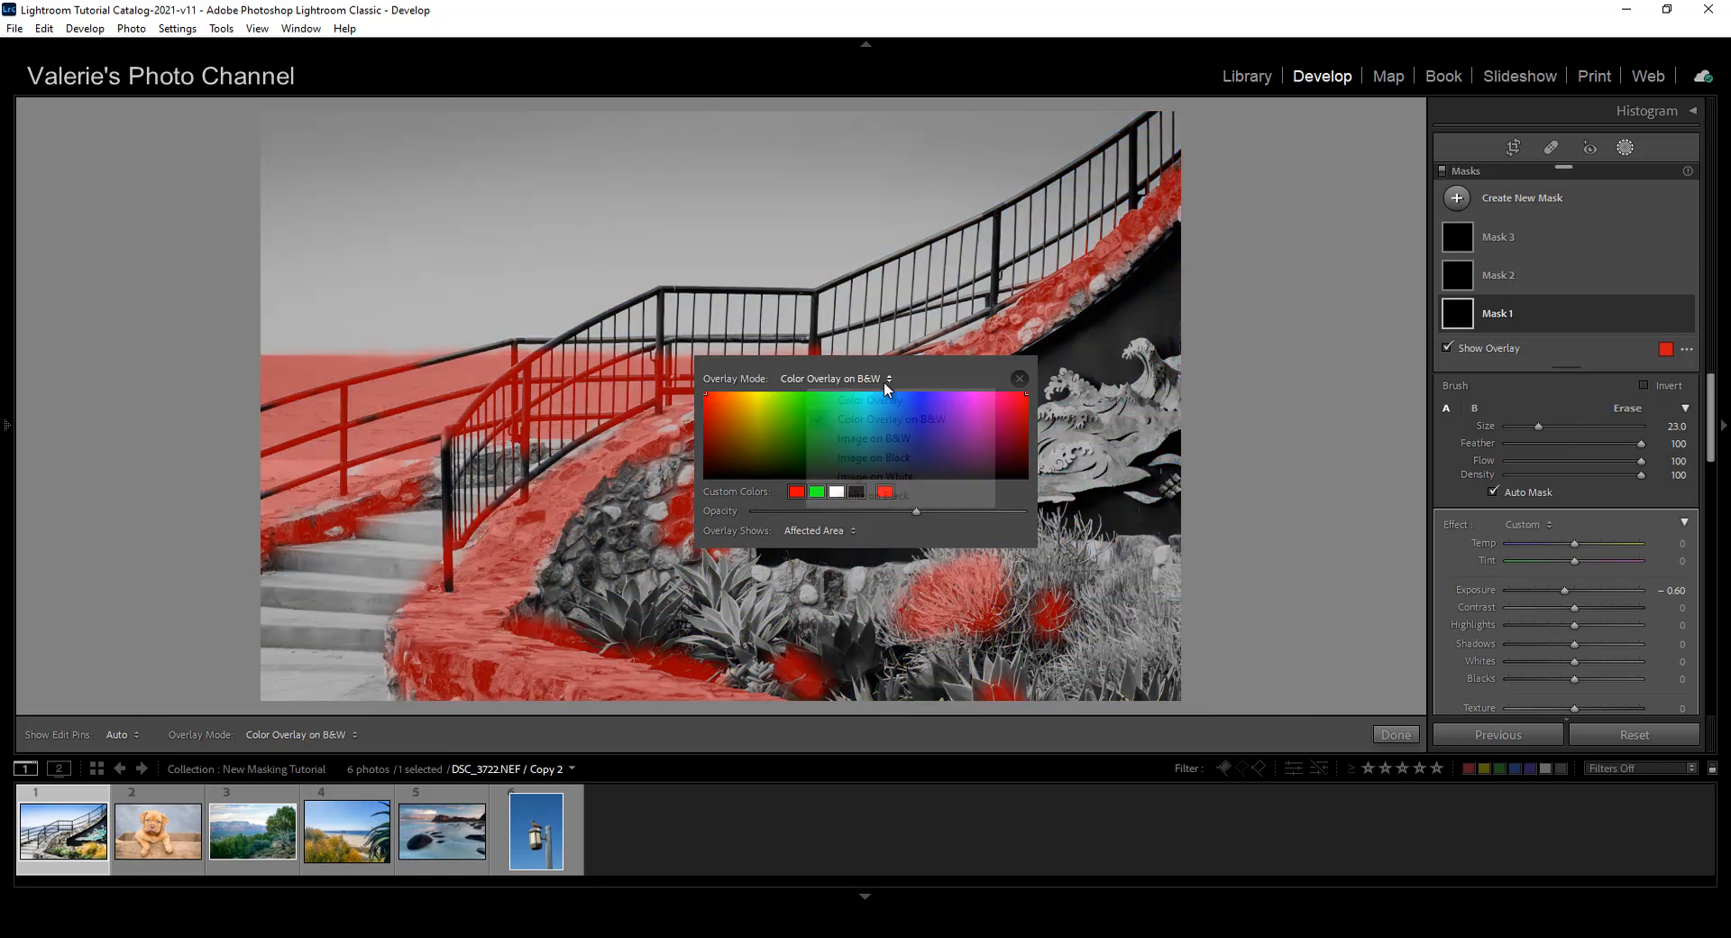
{"action": "left_click", "coordinate": [904, 438]}
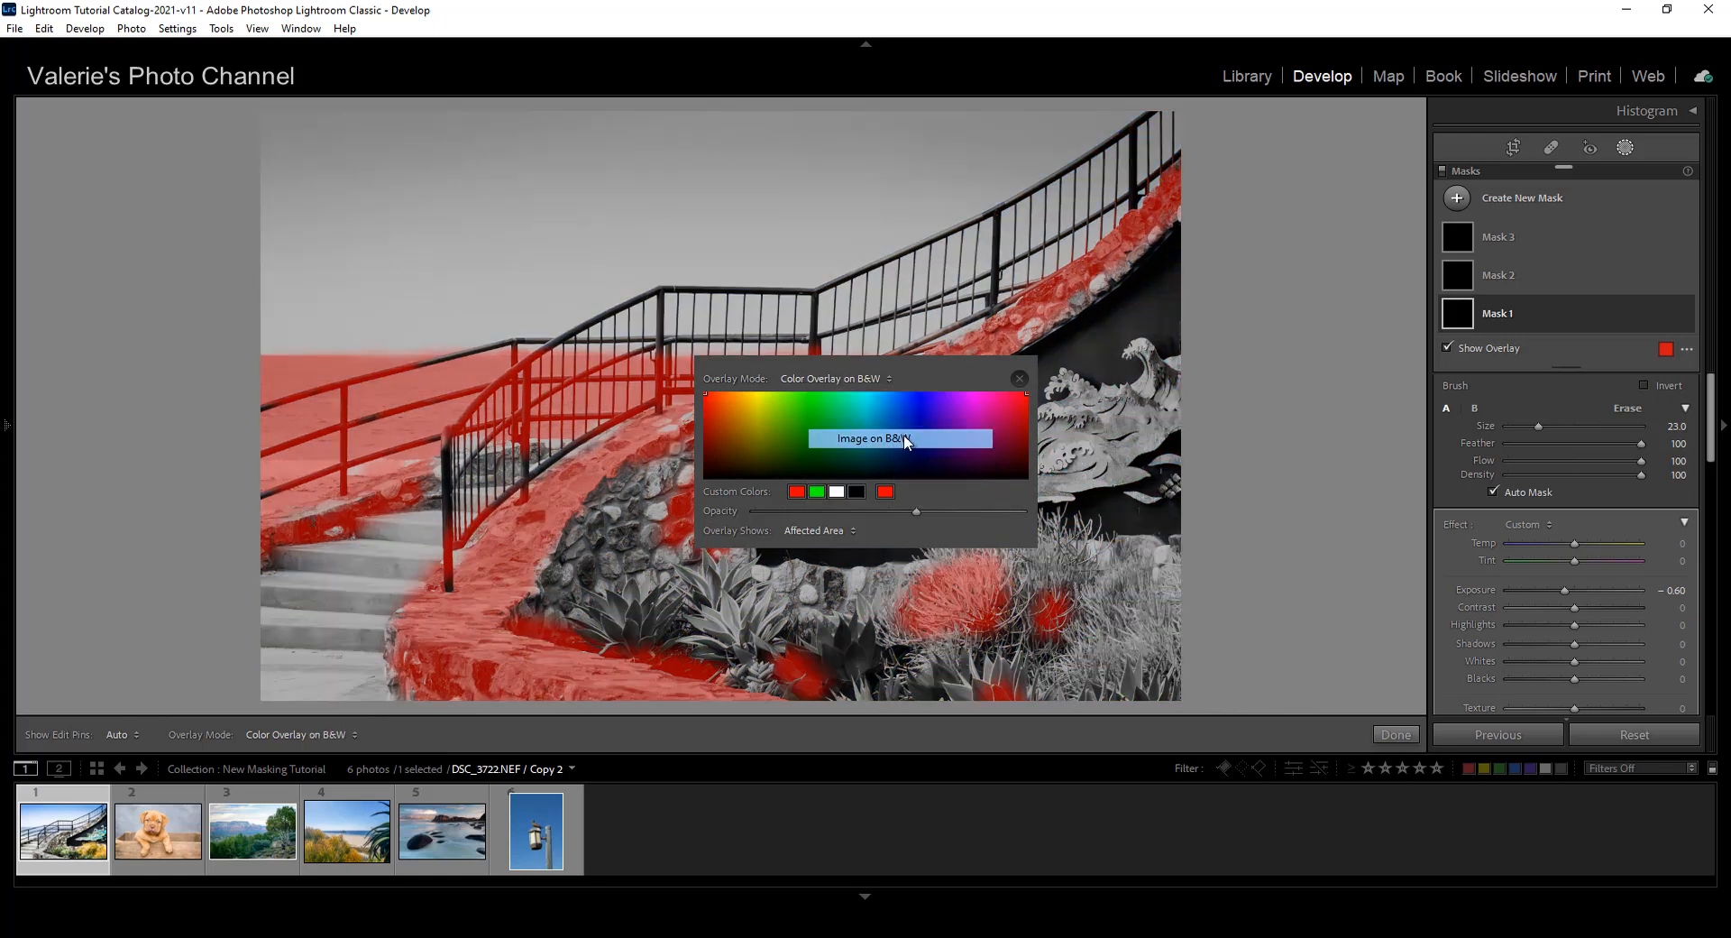
{"action": "left_click", "coordinate": [859, 378]}
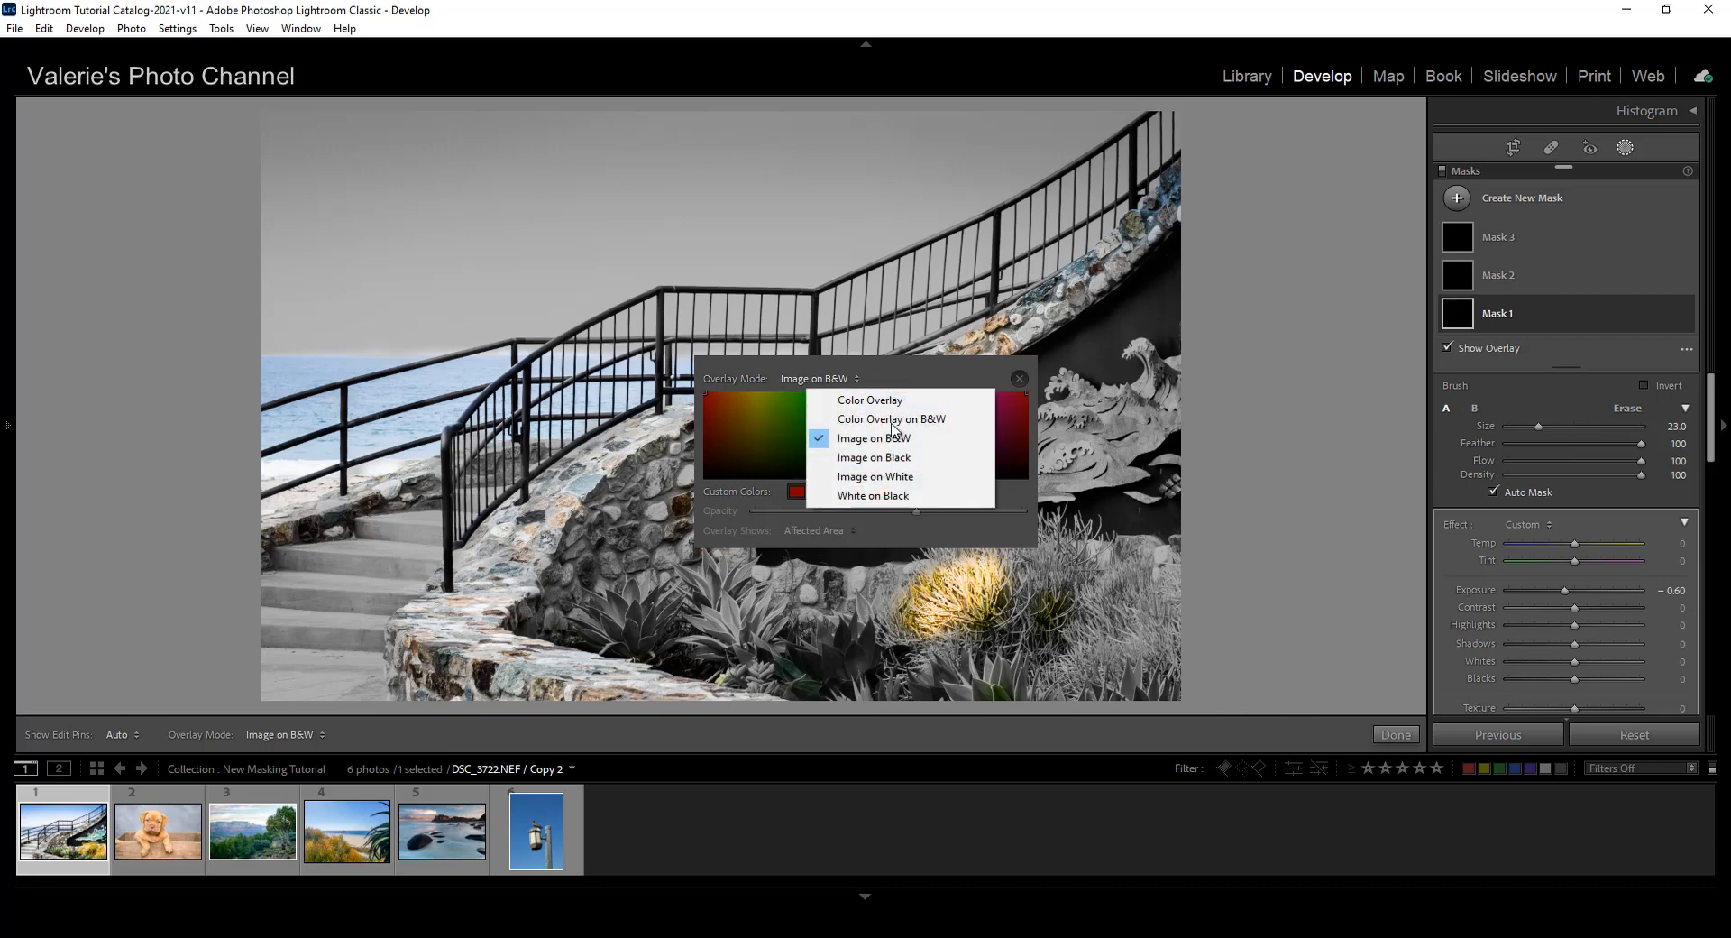
{"action": "left_click", "coordinate": [926, 460]}
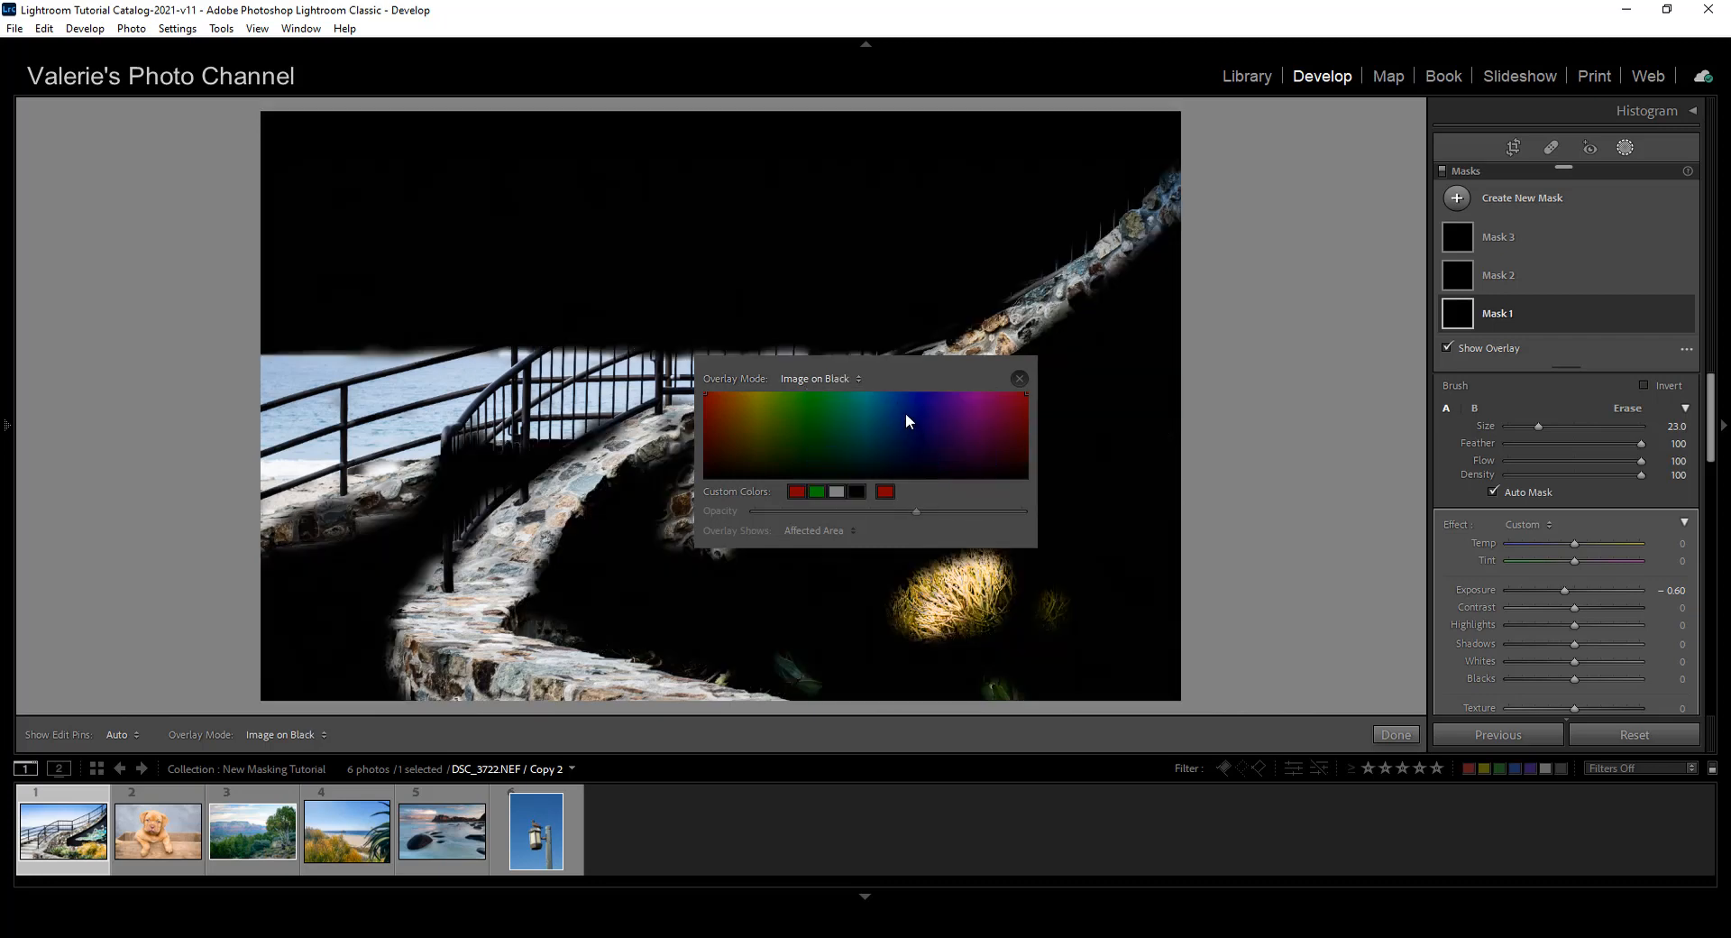
{"action": "left_click", "coordinate": [863, 377]}
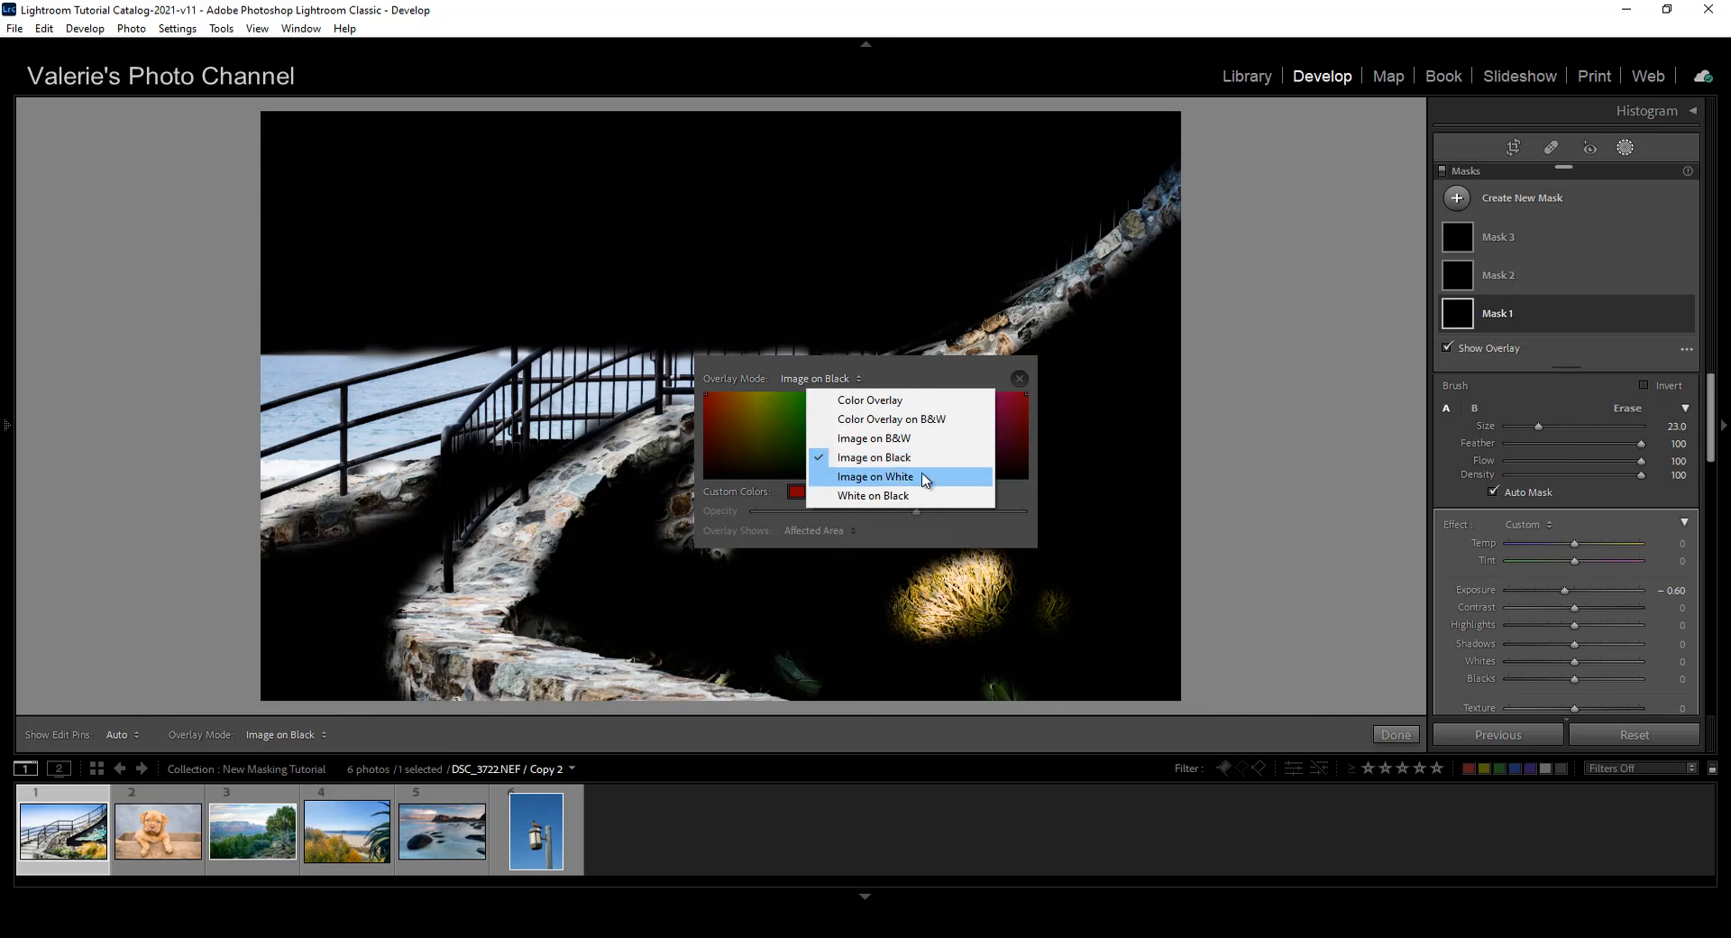
{"action": "left_click", "coordinate": [919, 476]}
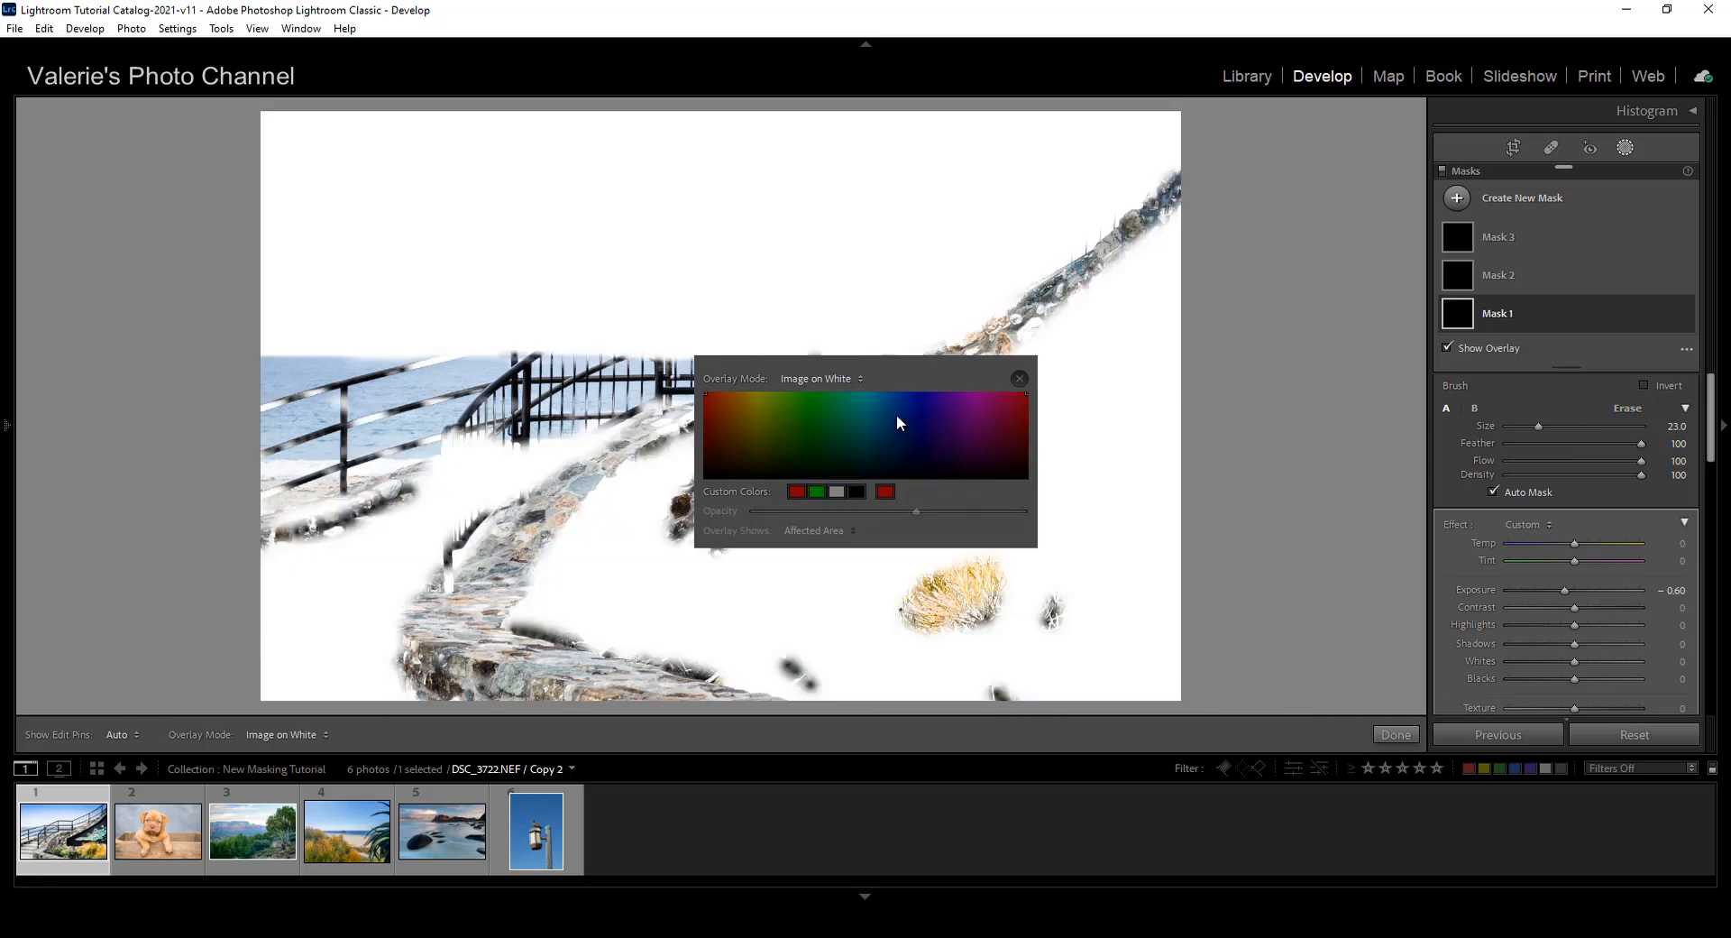
{"action": "left_click", "coordinate": [864, 378]}
{"action": "left_click", "coordinate": [892, 496]}
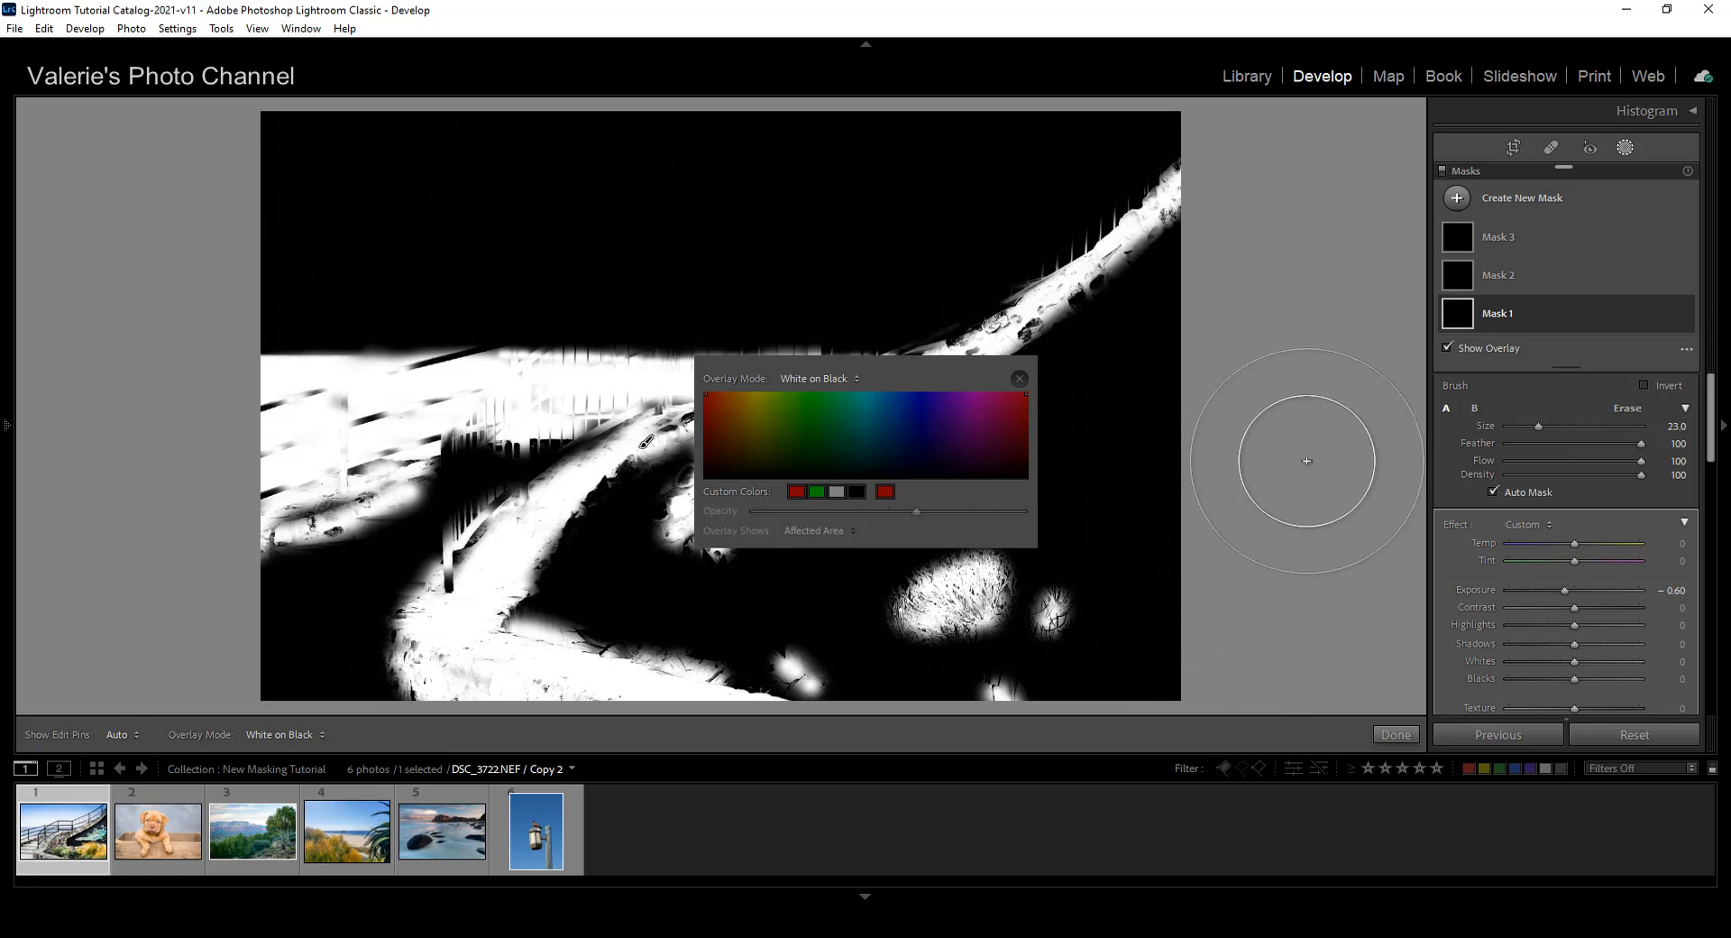
{"action": "left_click", "coordinate": [858, 382]}
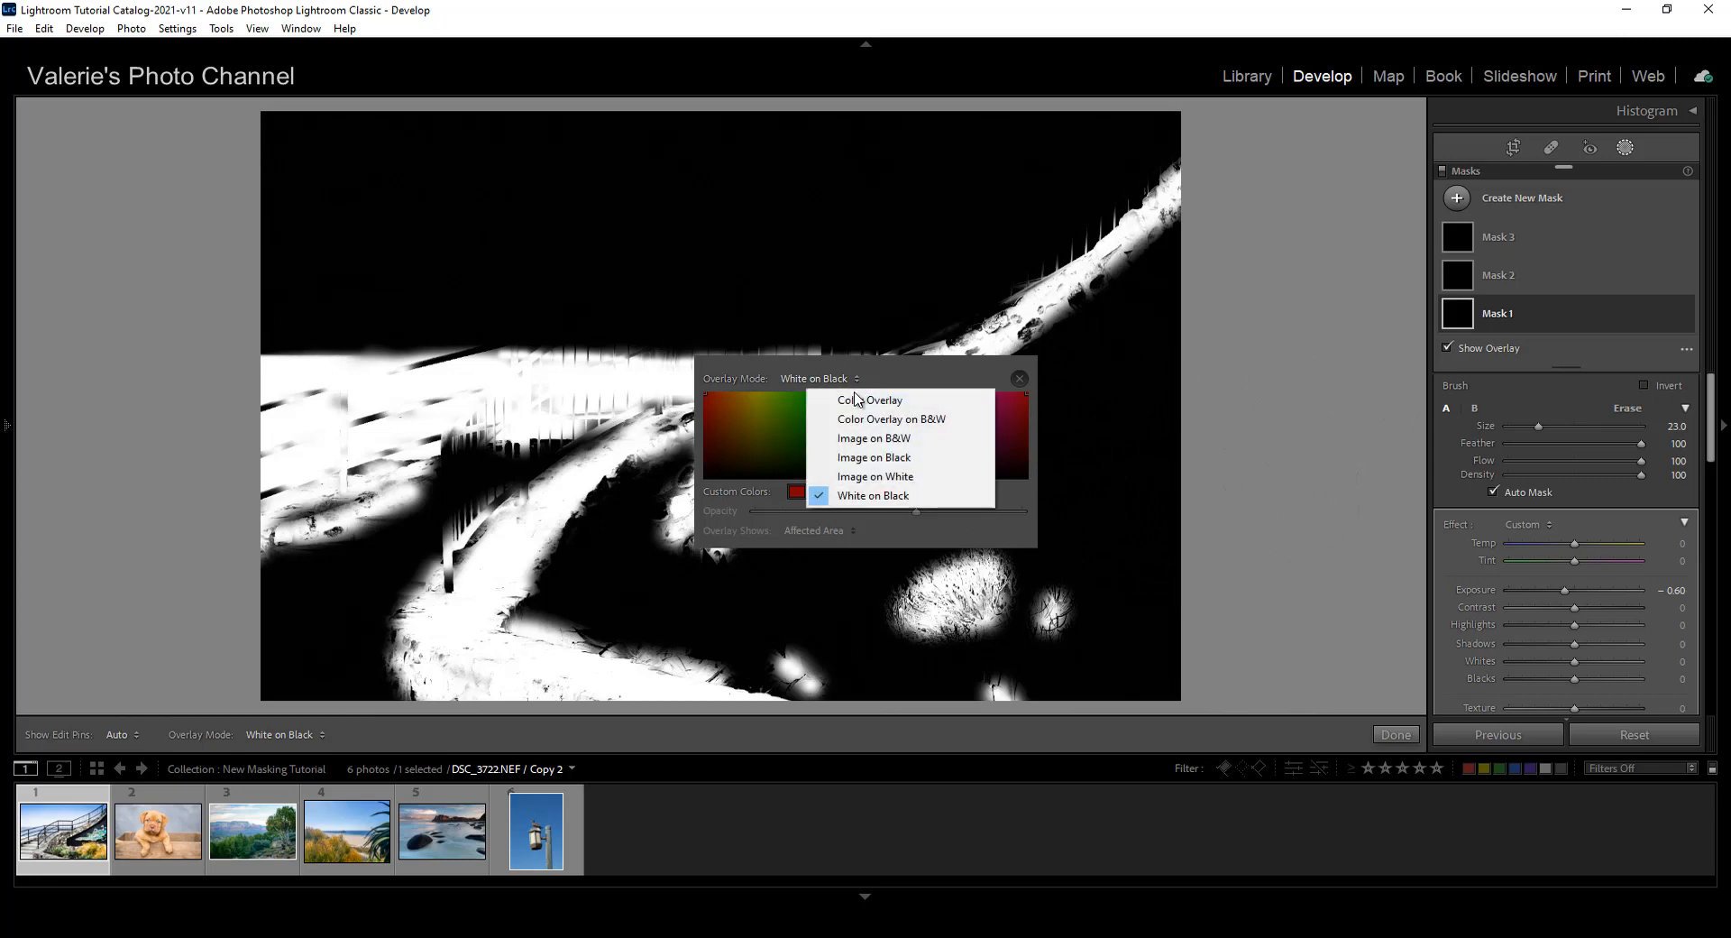
{"action": "left_click", "coordinate": [913, 406]}
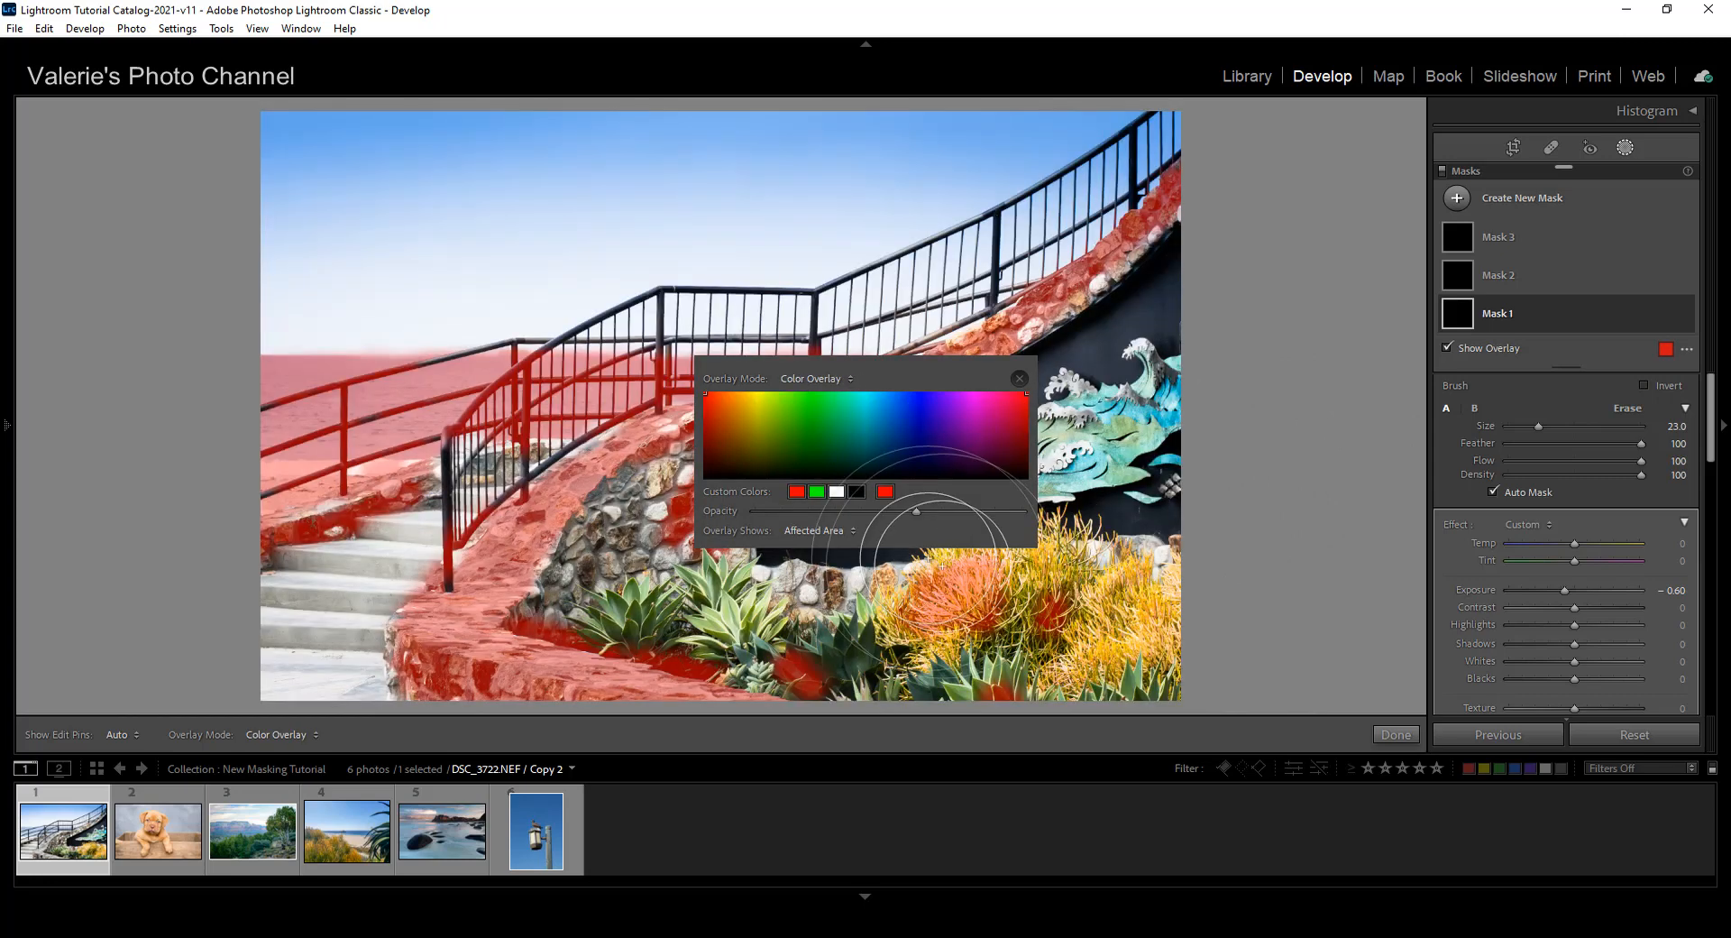
Preview the overlay on the Unaffected Area, return it to the Affected Area, and close the overlay settings
{"action": "left_click", "coordinate": [854, 534]}
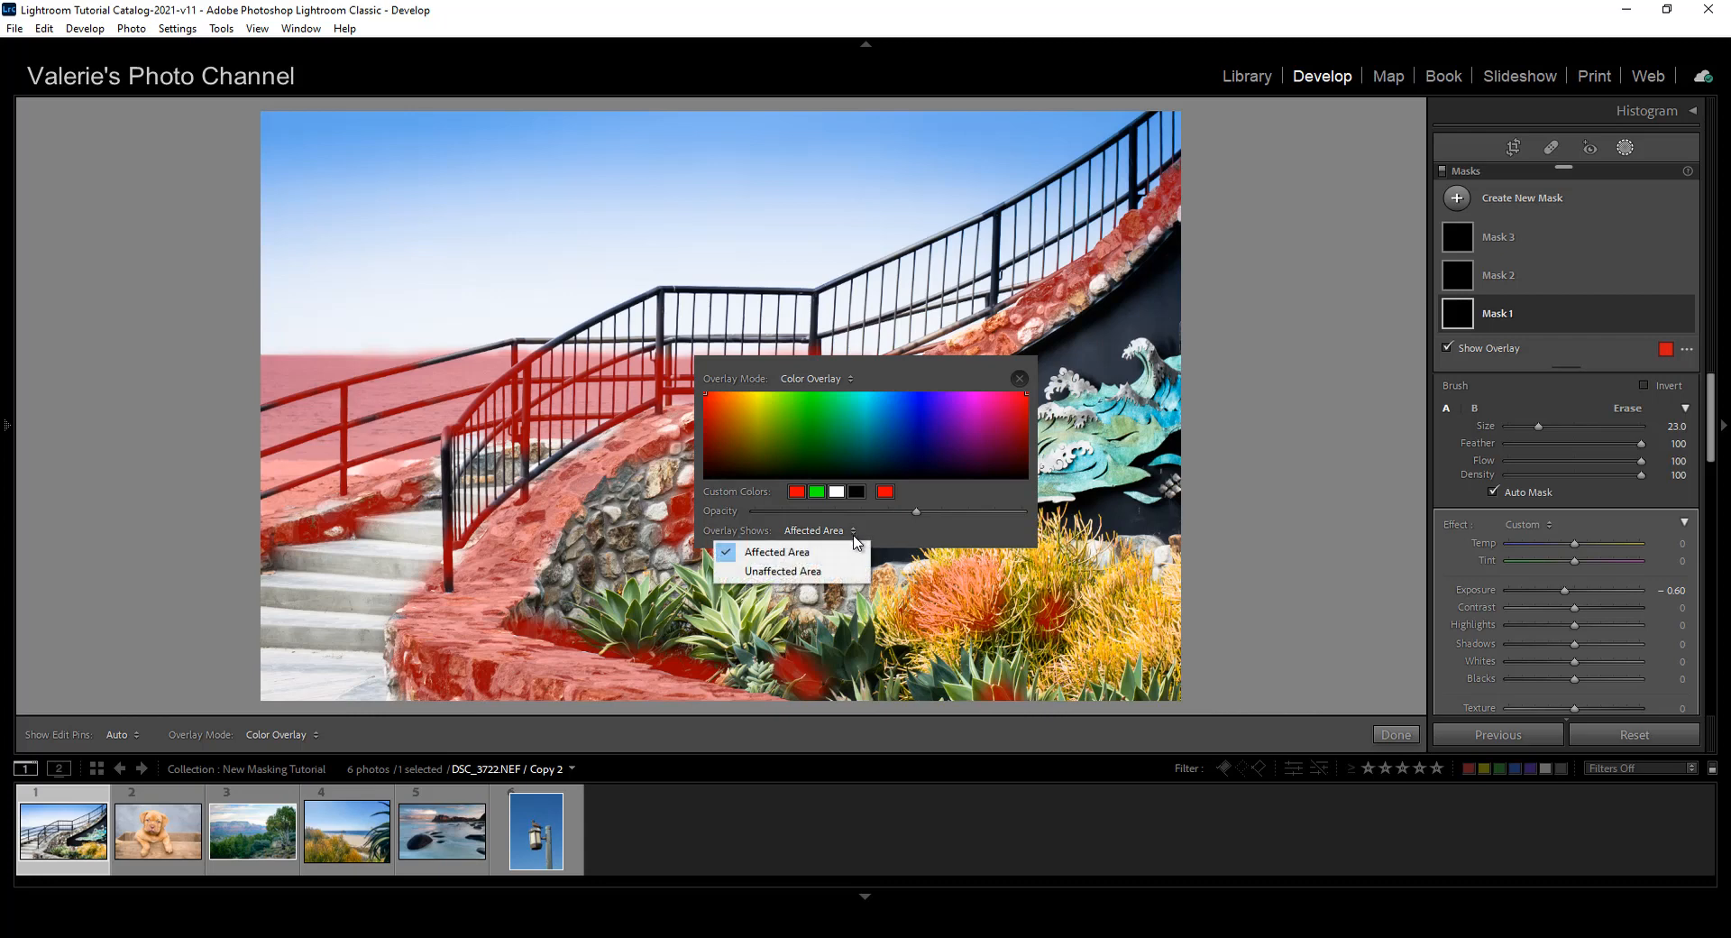
{"action": "left_click", "coordinate": [836, 575]}
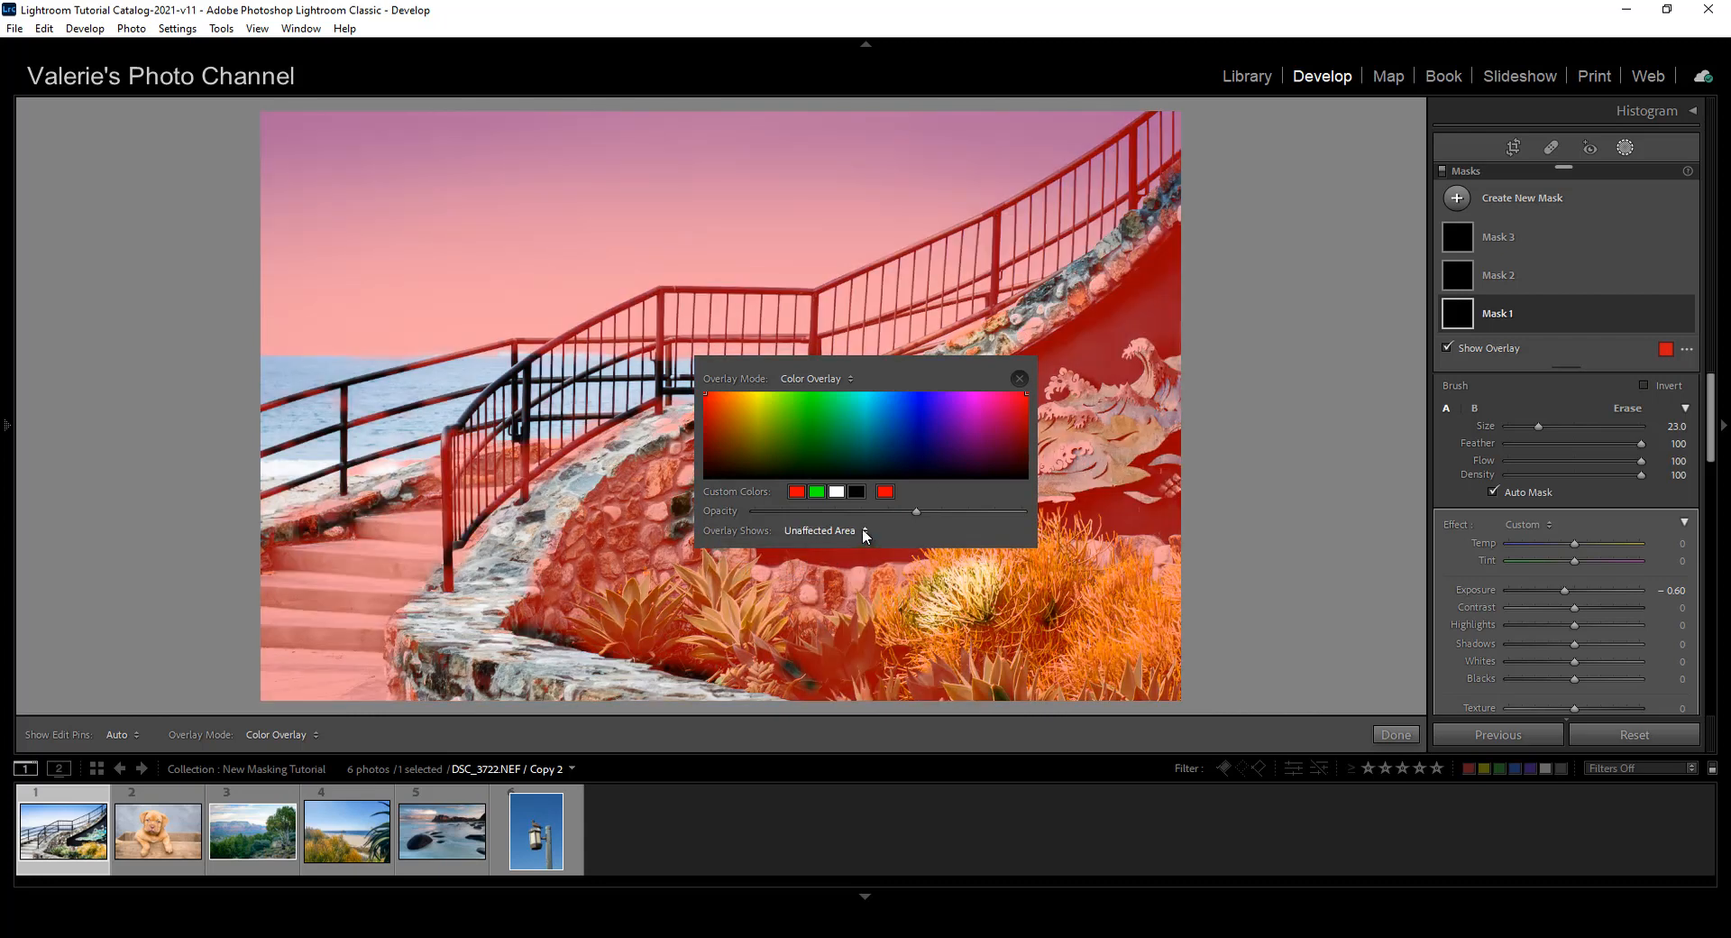
{"action": "left_click", "coordinate": [863, 531]}
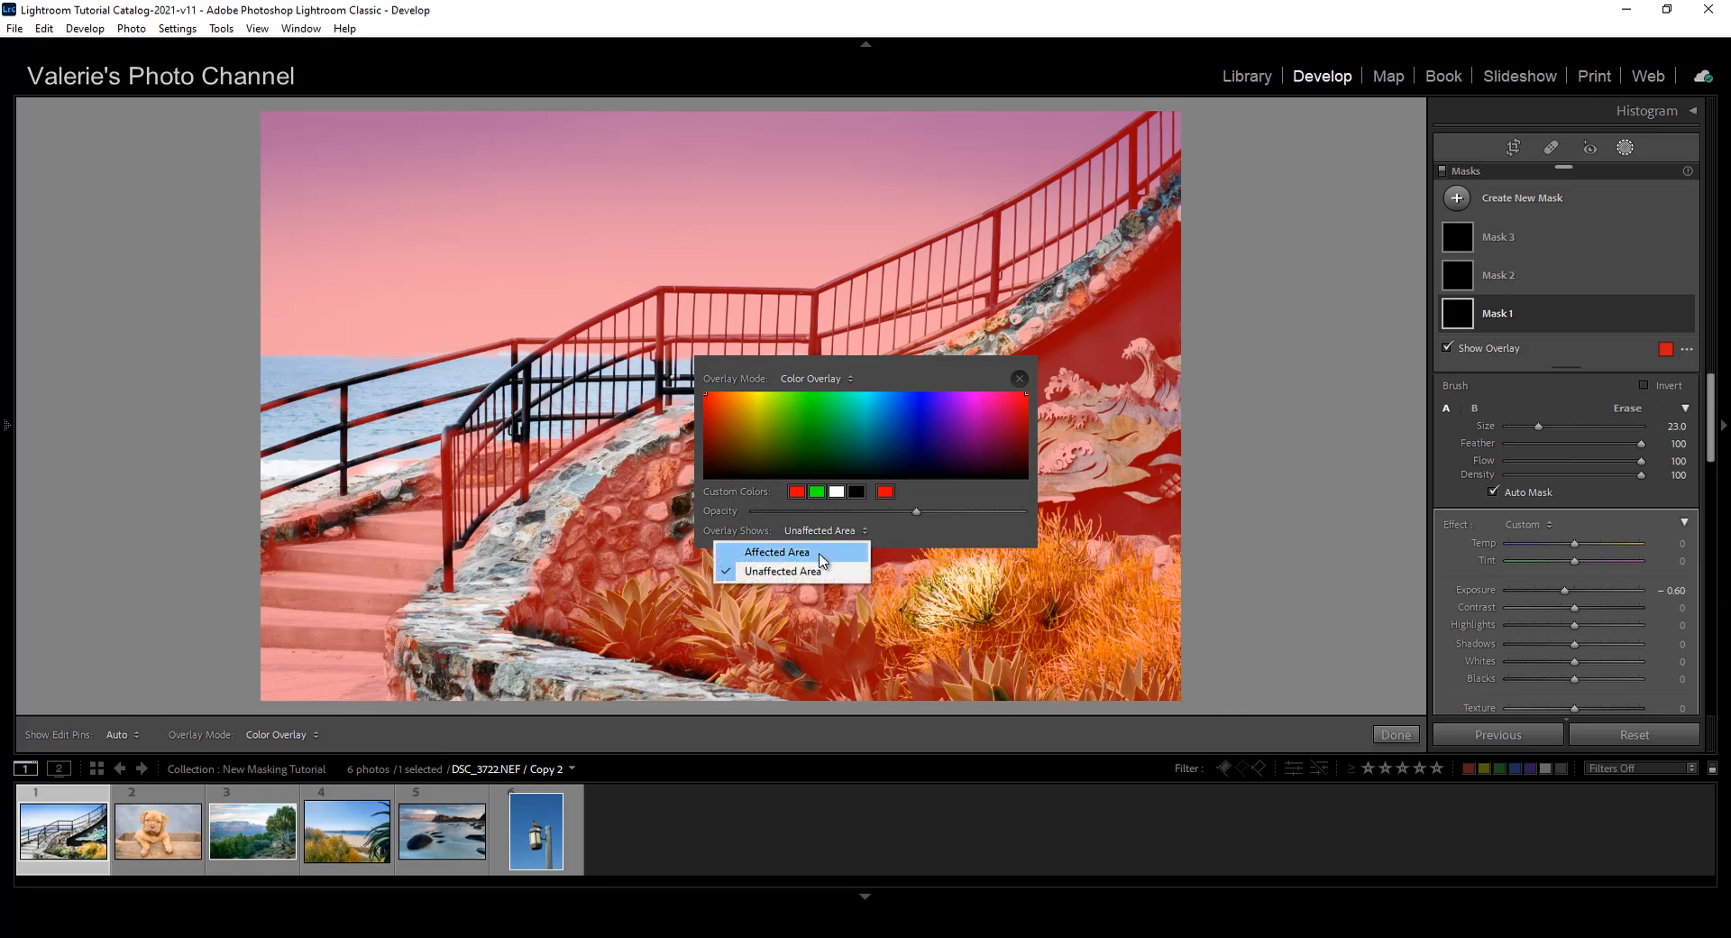
{"action": "left_click", "coordinate": [821, 558]}
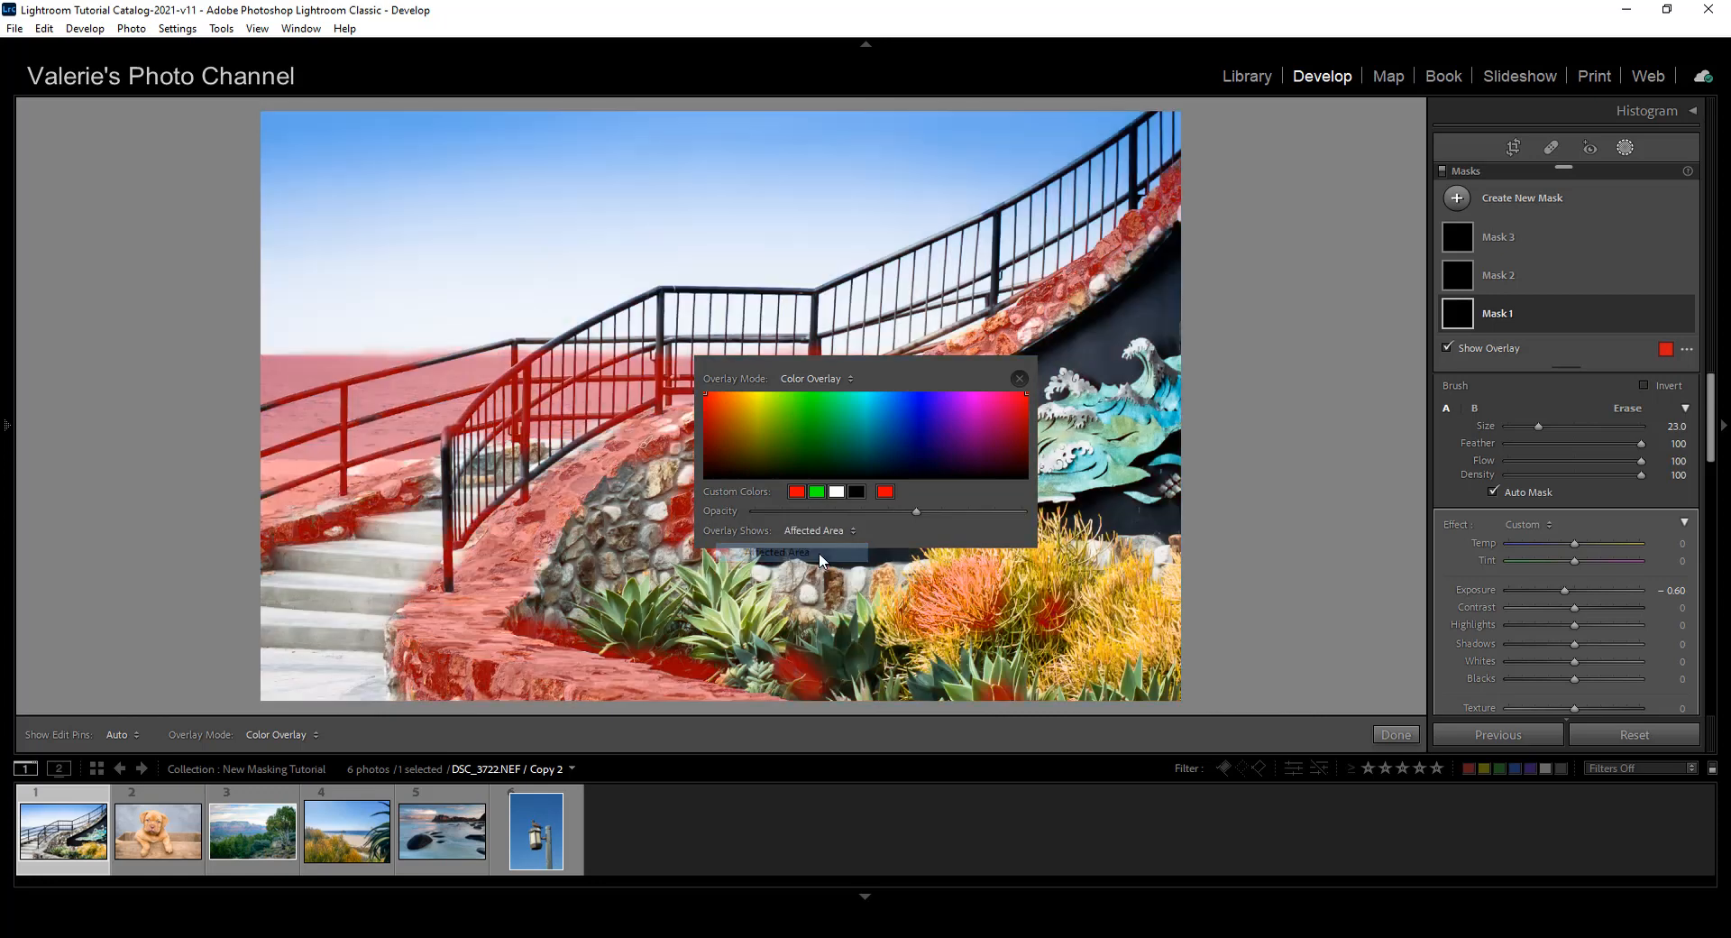
{"action": "left_click", "coordinate": [1020, 379]}
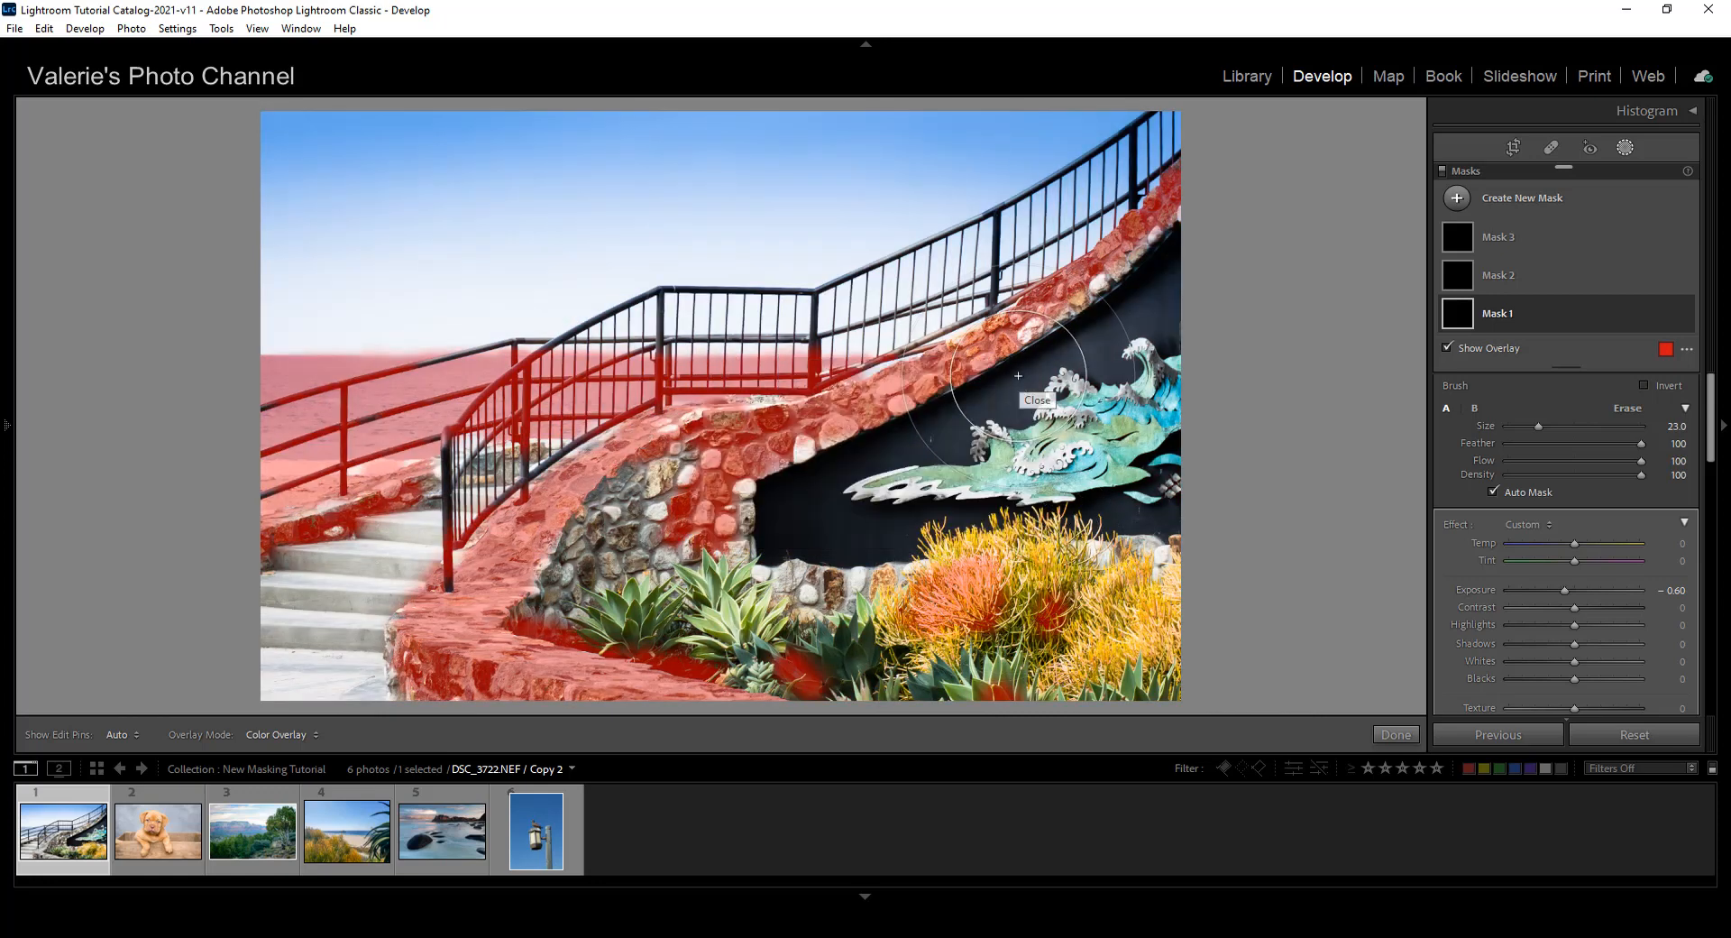
Review the mask overlay options, and expand Mask 1 to examine its brush component and adjustment settings
{"action": "left_click", "coordinate": [1687, 350]}
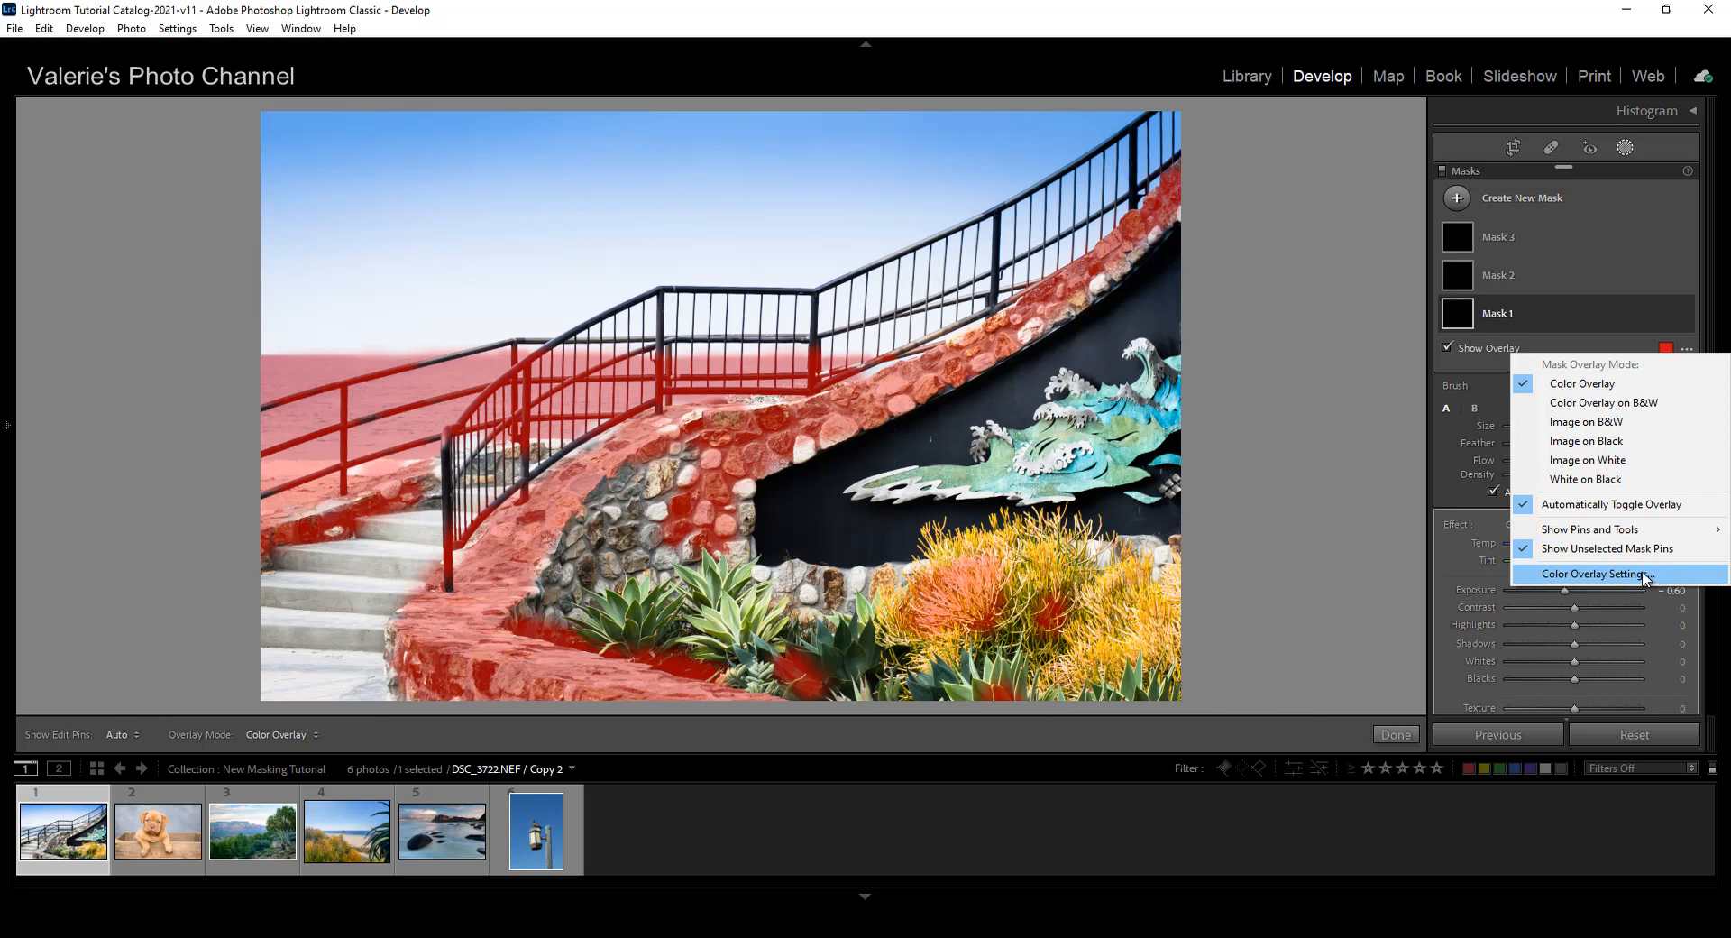
{"action": "left_click", "coordinate": [1377, 416]}
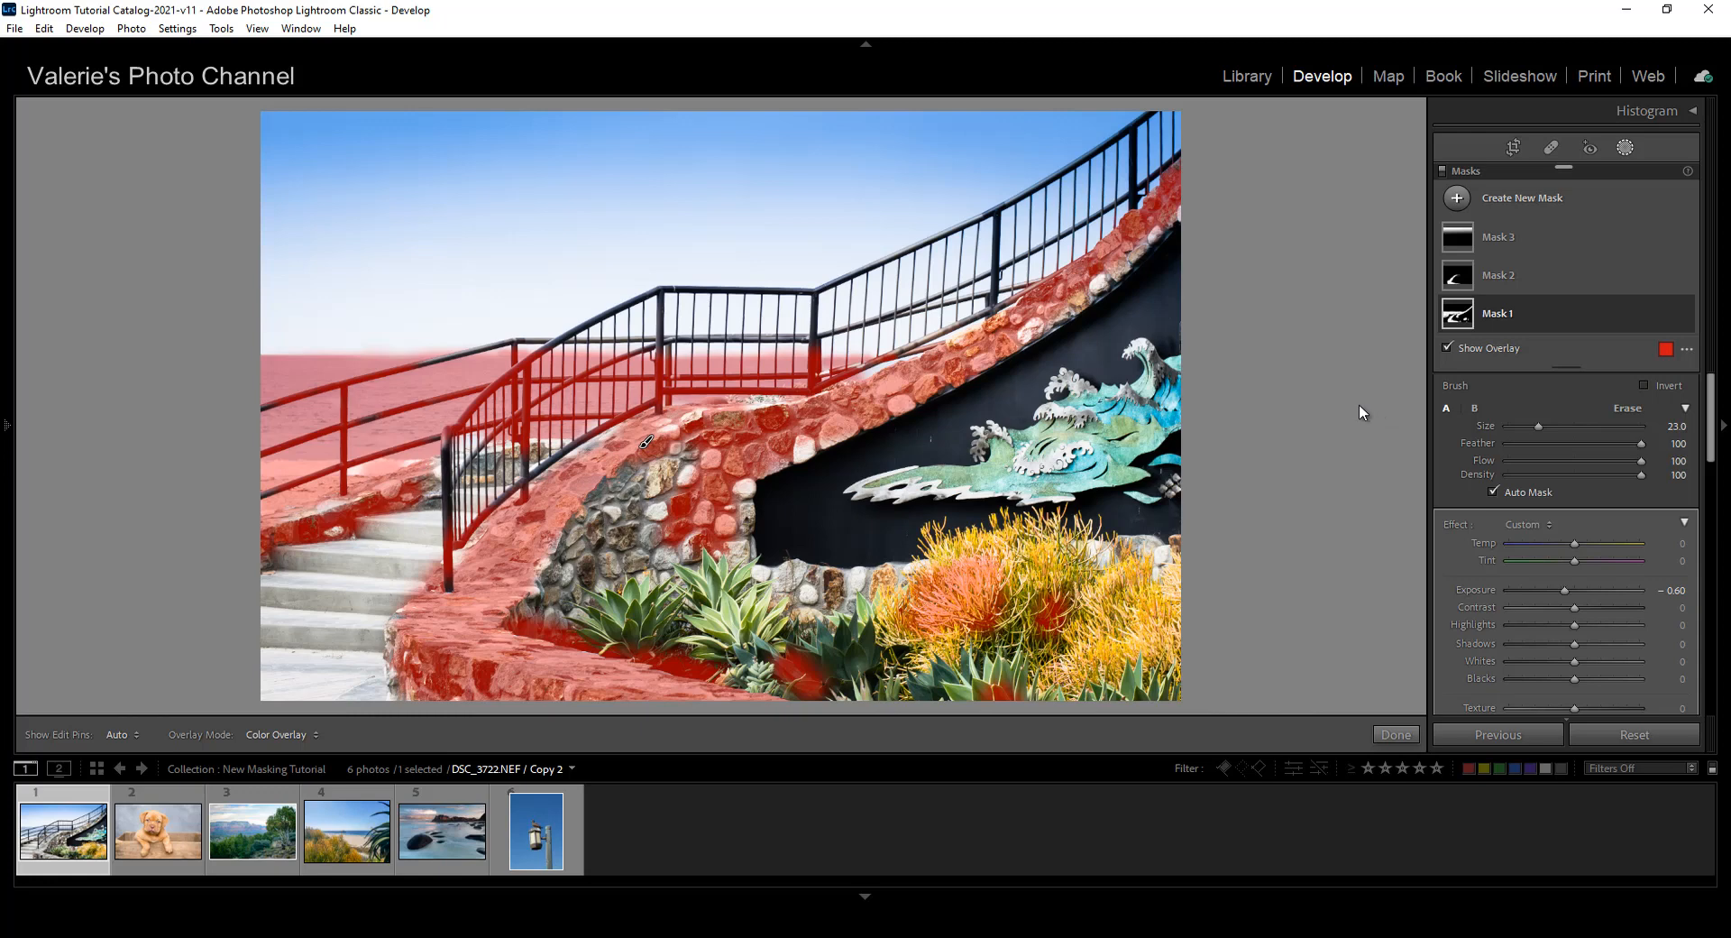
{"action": "left_click", "coordinate": [1551, 310]}
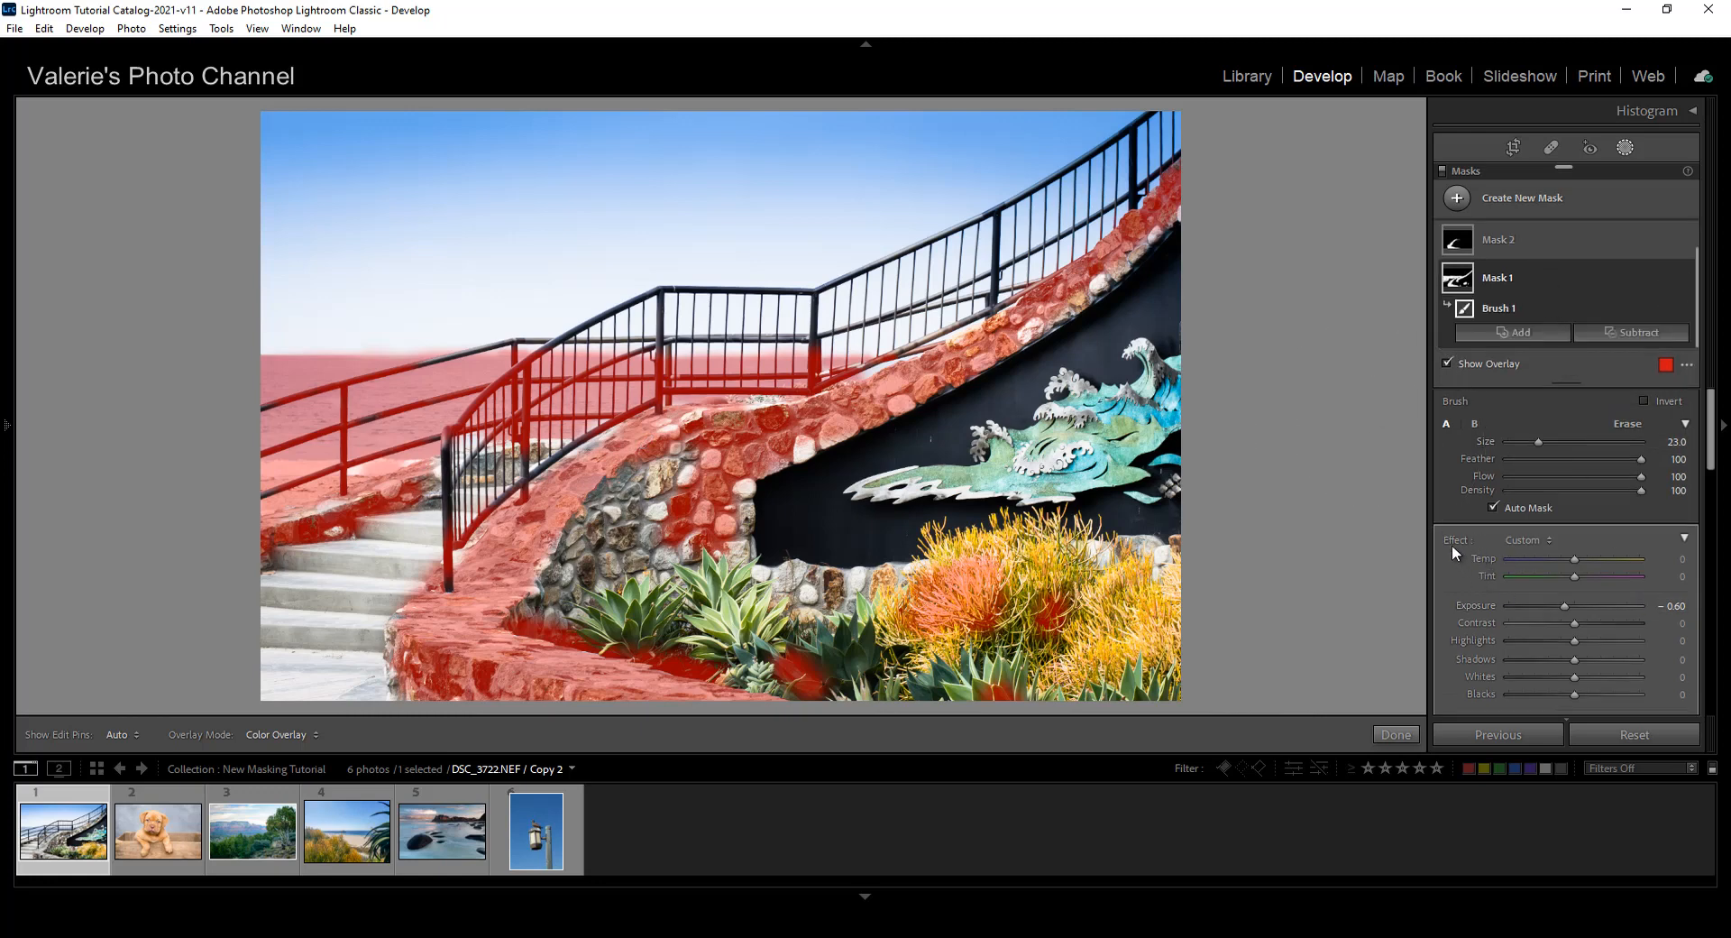
{"action": "scroll", "coordinate": [1622, 554], "scroll_direction": "down", "scroll_amount": 3}
{"action": "scroll", "coordinate": [1621, 553], "scroll_direction": "up", "scroll_amount": 2}
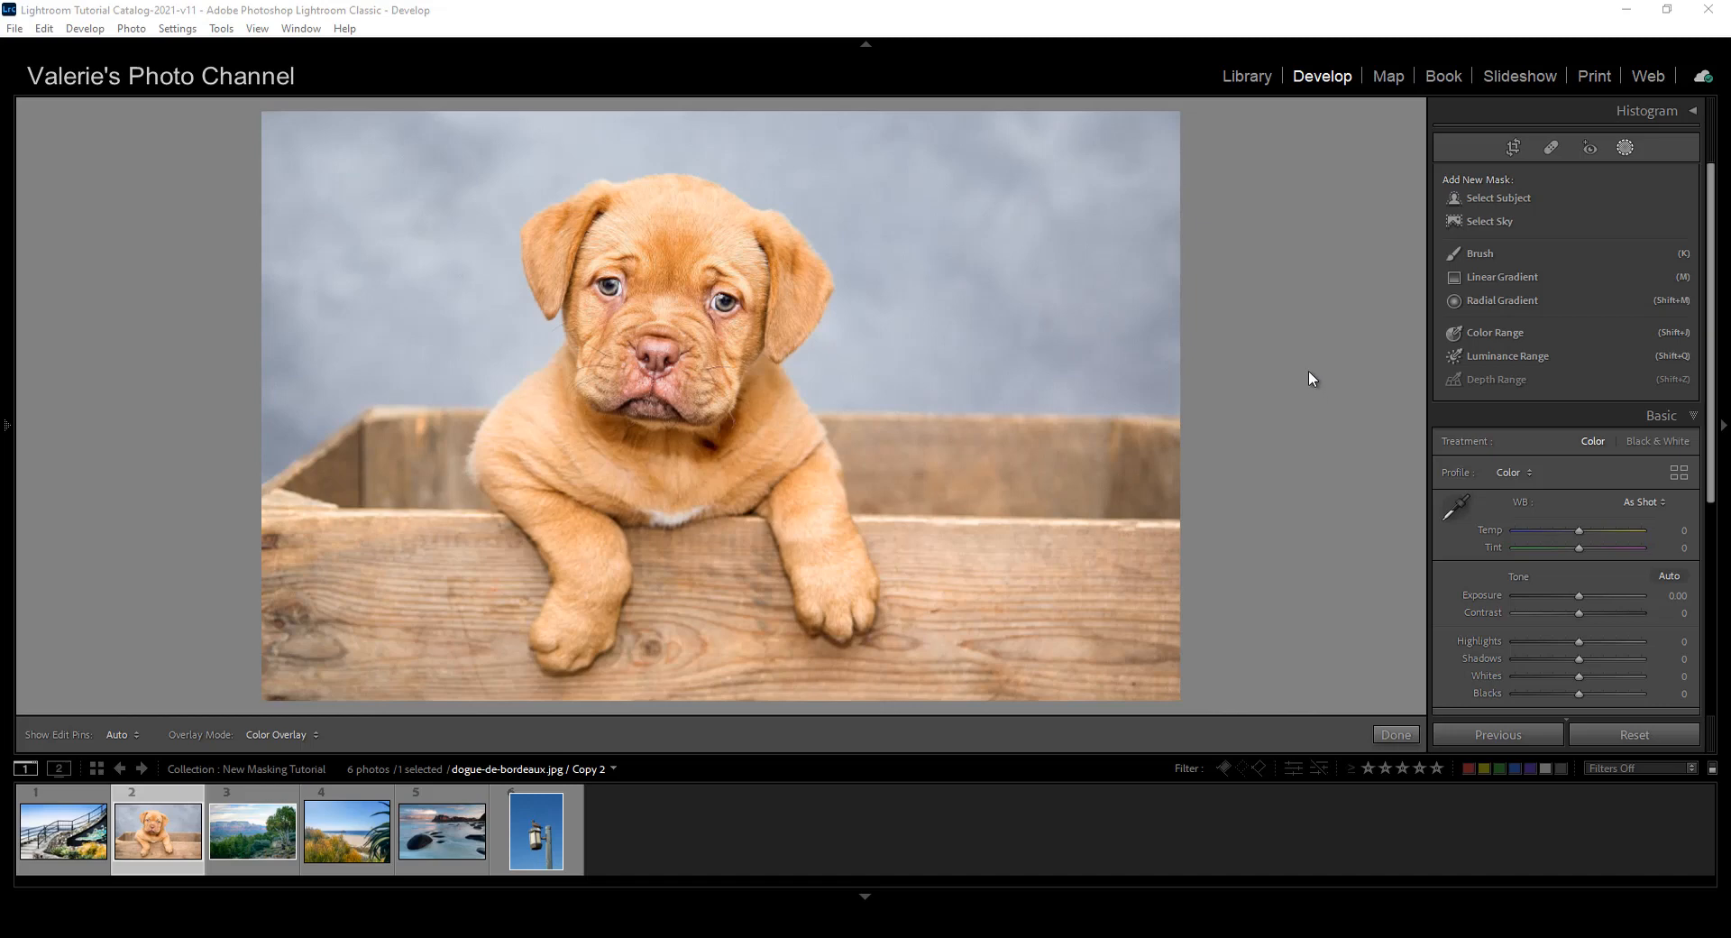
Mask the puppy with Select Subject and set the mask's Texture to 12 and Clarity to 14 with the overlay hidden
{"action": "left_click", "coordinate": [1509, 200]}
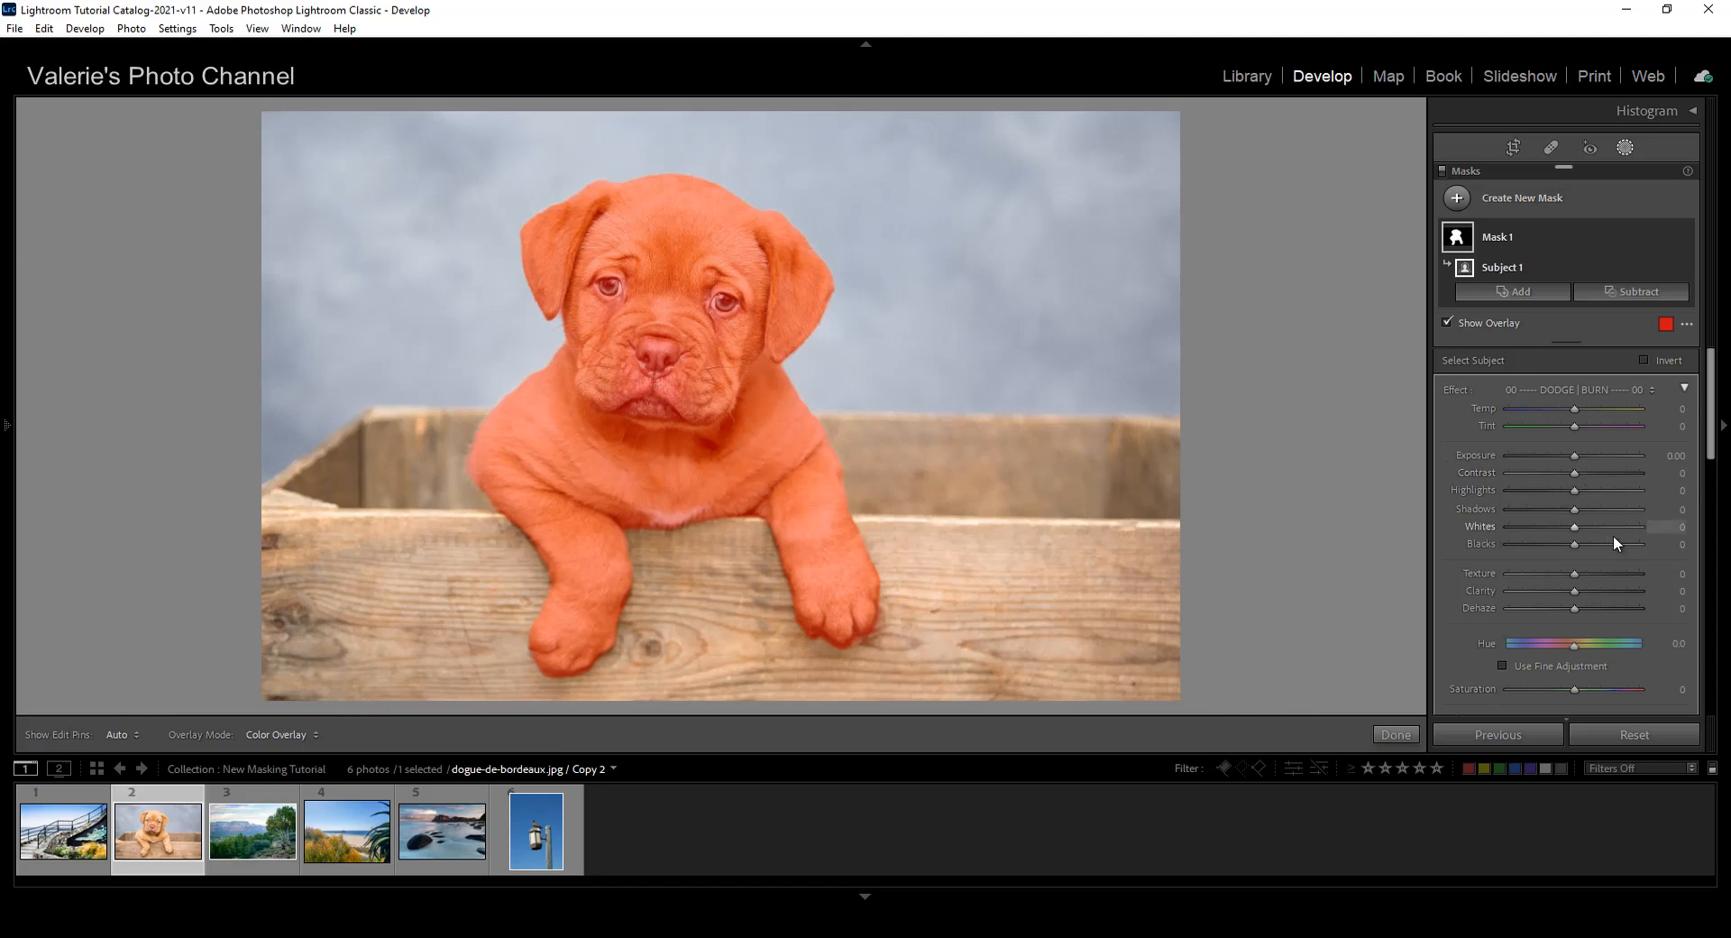
{"action": "key", "text": "o"}
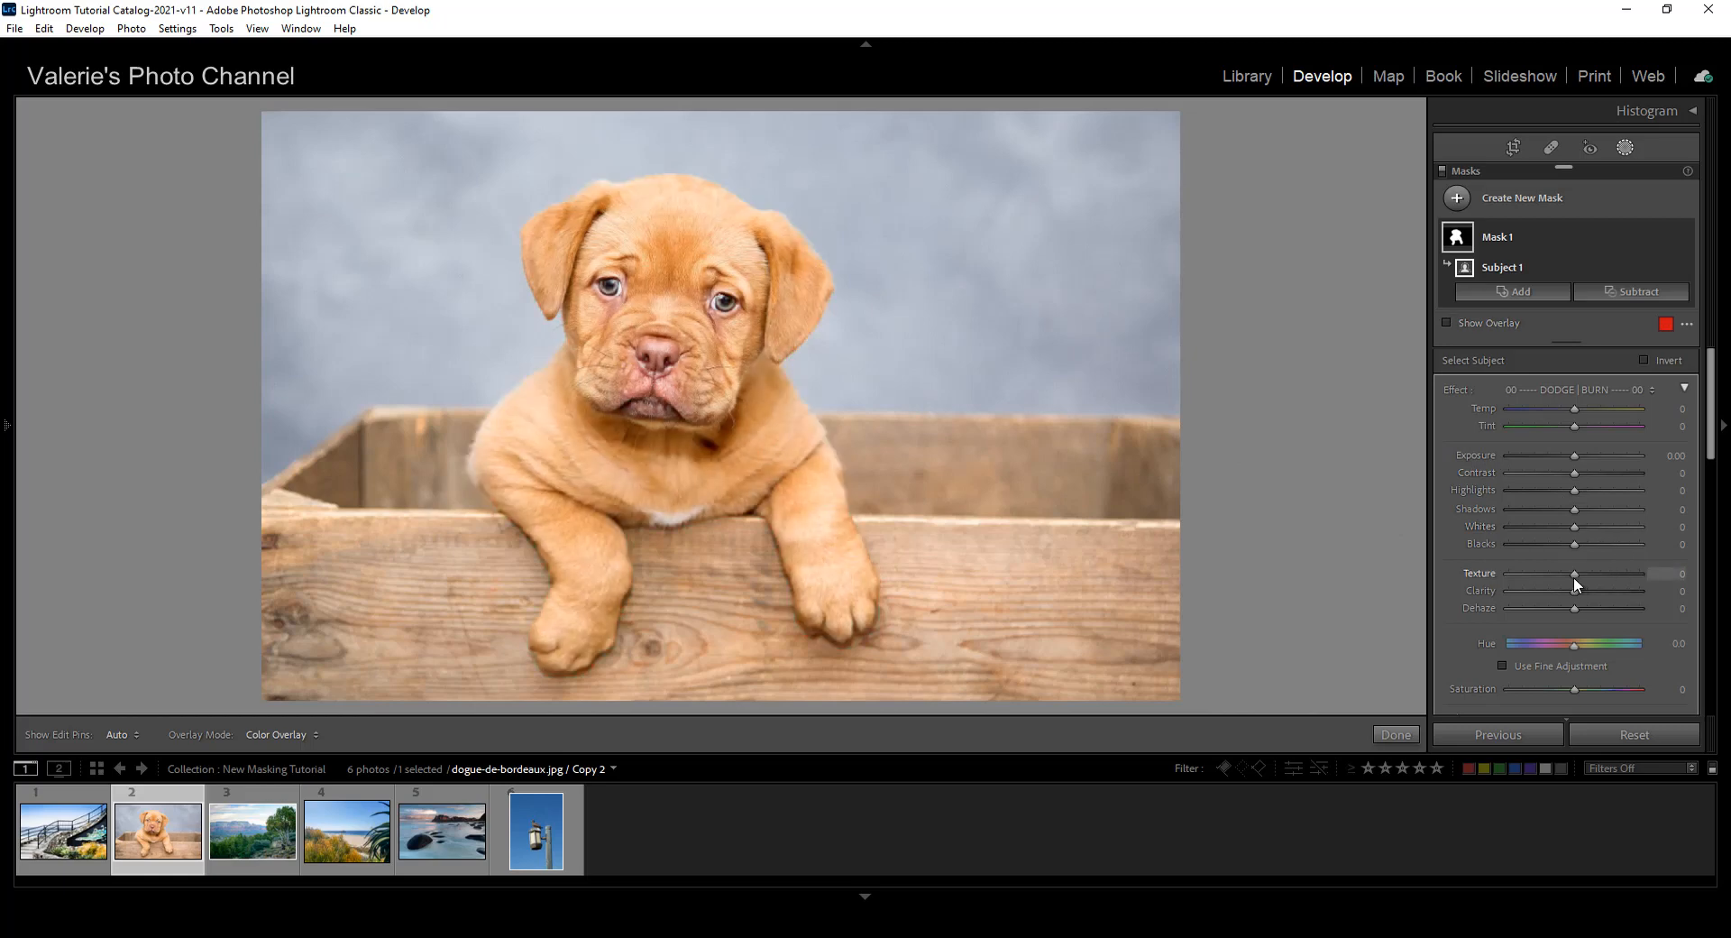
{"action": "left_click_drag", "start_coordinate": [1575, 577], "coordinate": [1578, 576]}
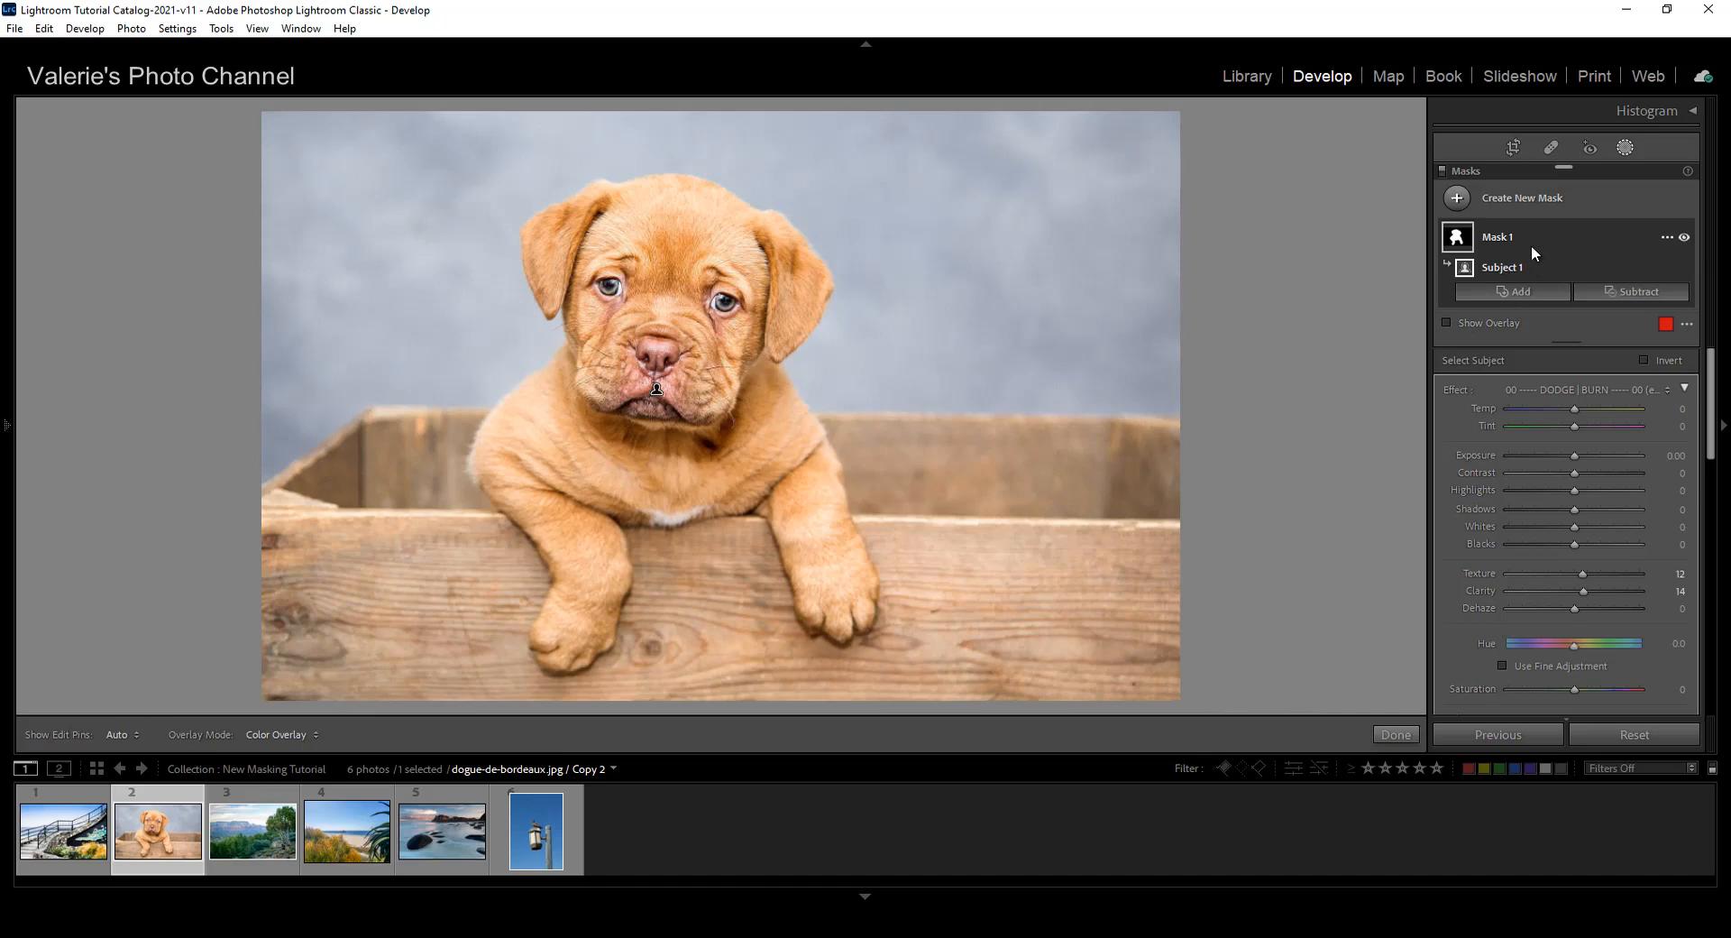
Duplicate Mask 1 and rename the original mask as puppy
{"action": "left_click", "coordinate": [1667, 237]}
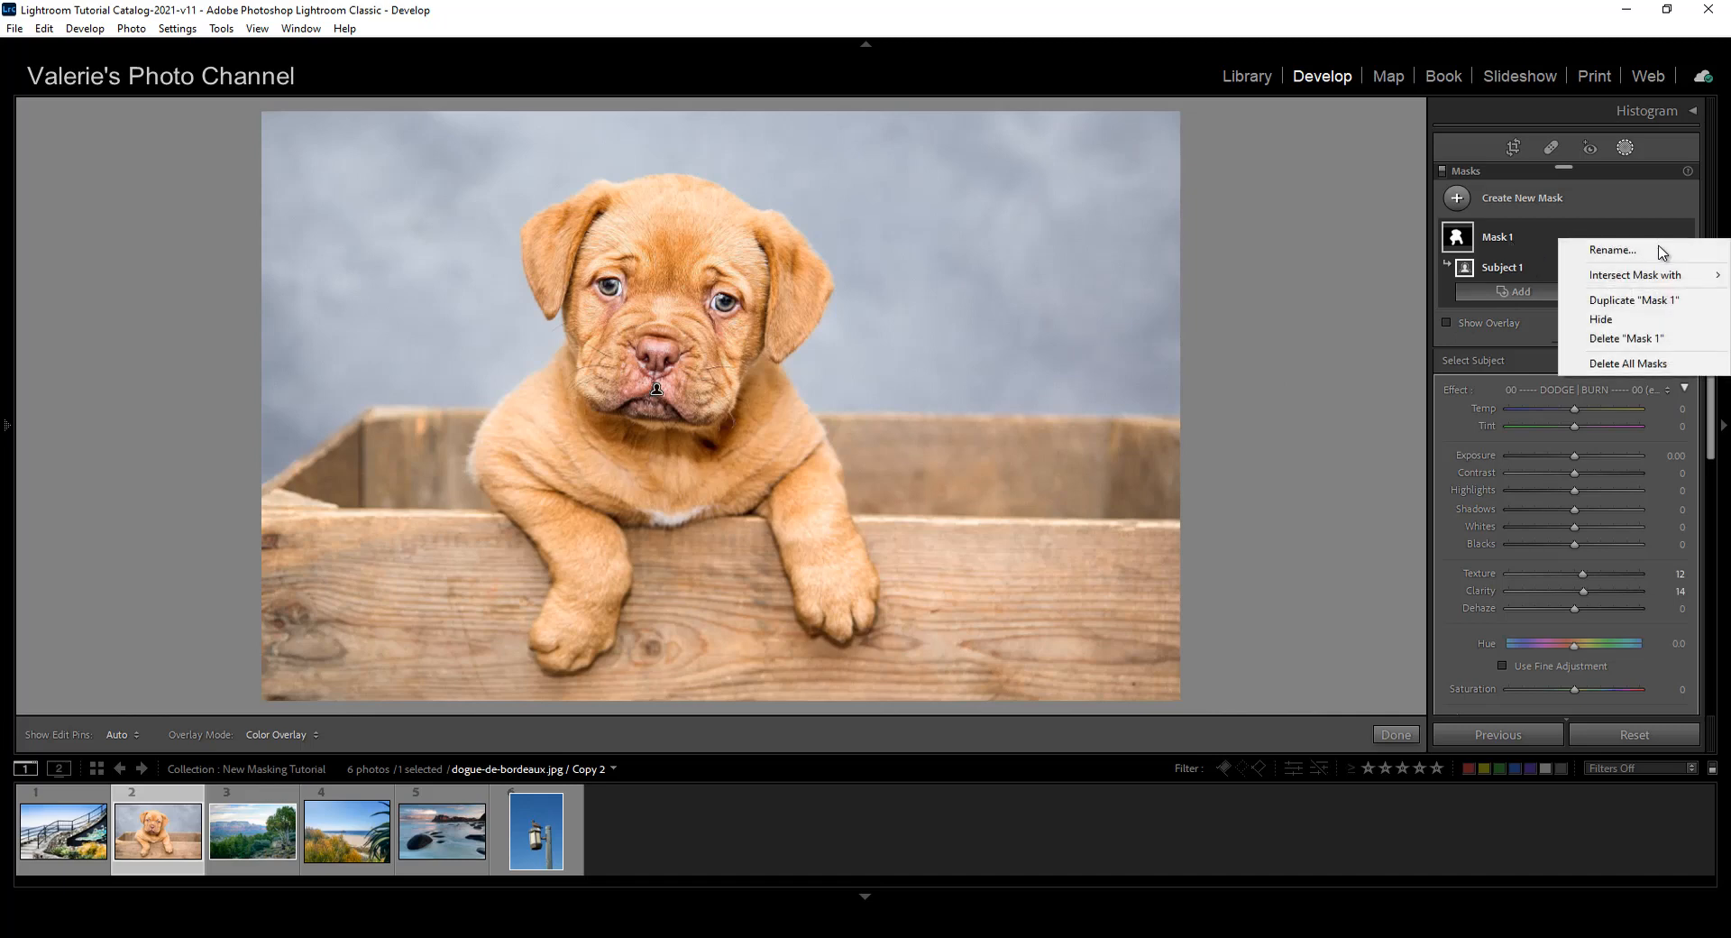
{"action": "left_click", "coordinate": [1632, 302]}
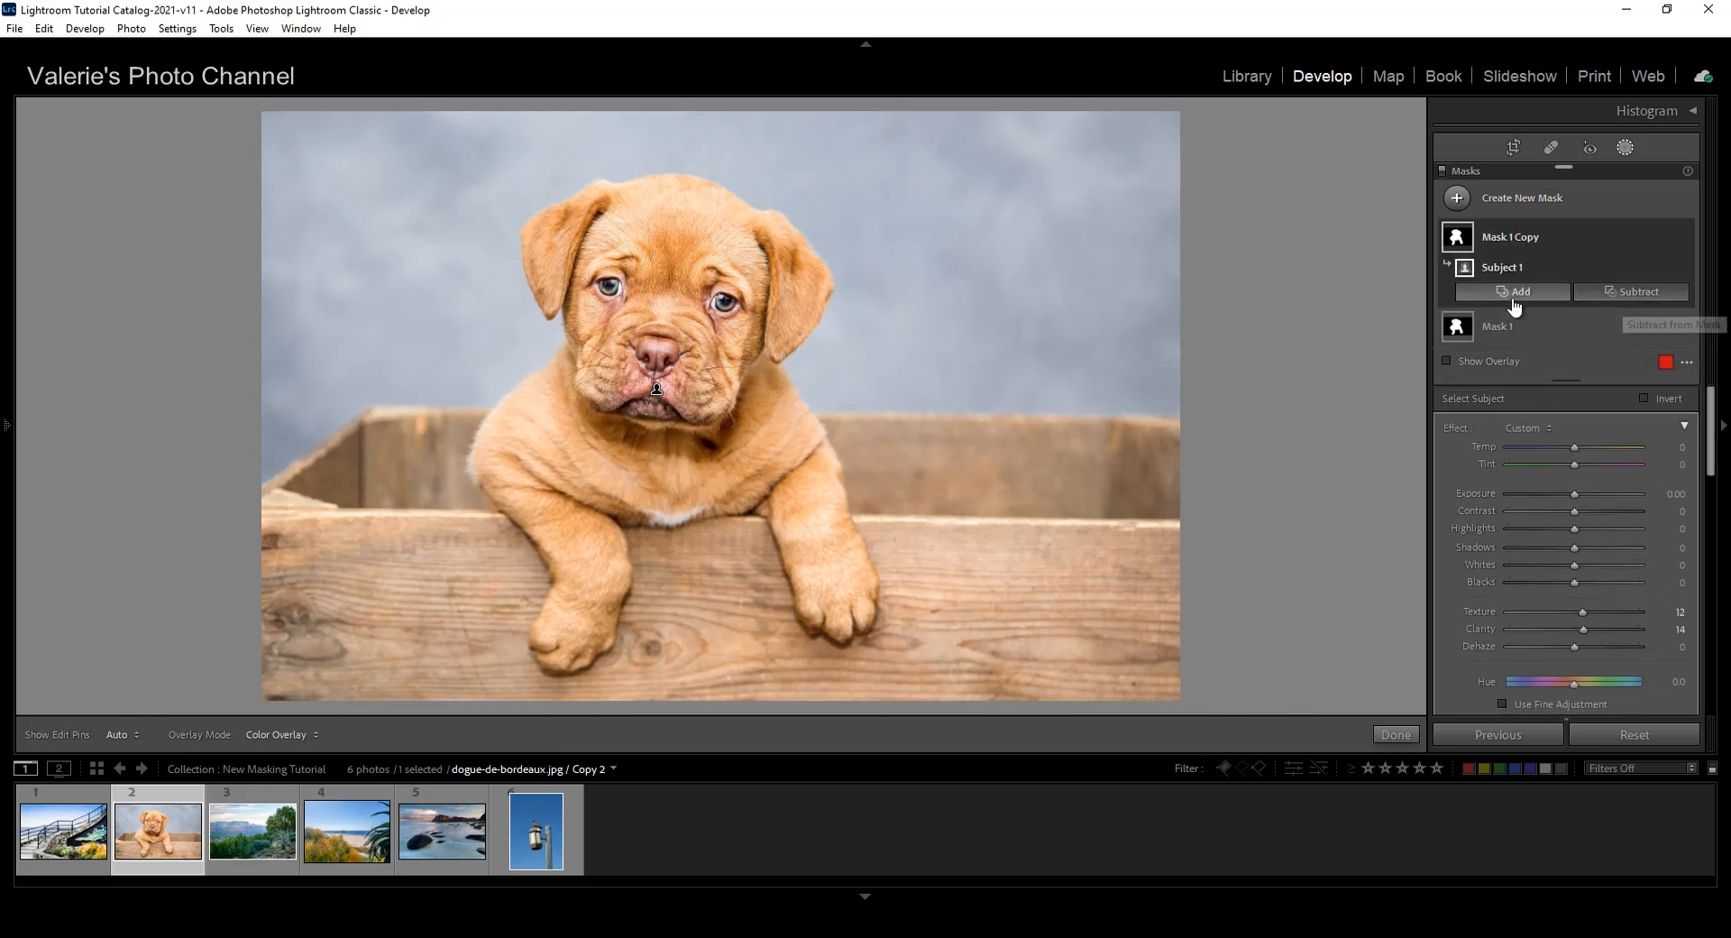
{"action": "left_click", "coordinate": [1495, 326]}
{"action": "left_click", "coordinate": [1495, 326]}
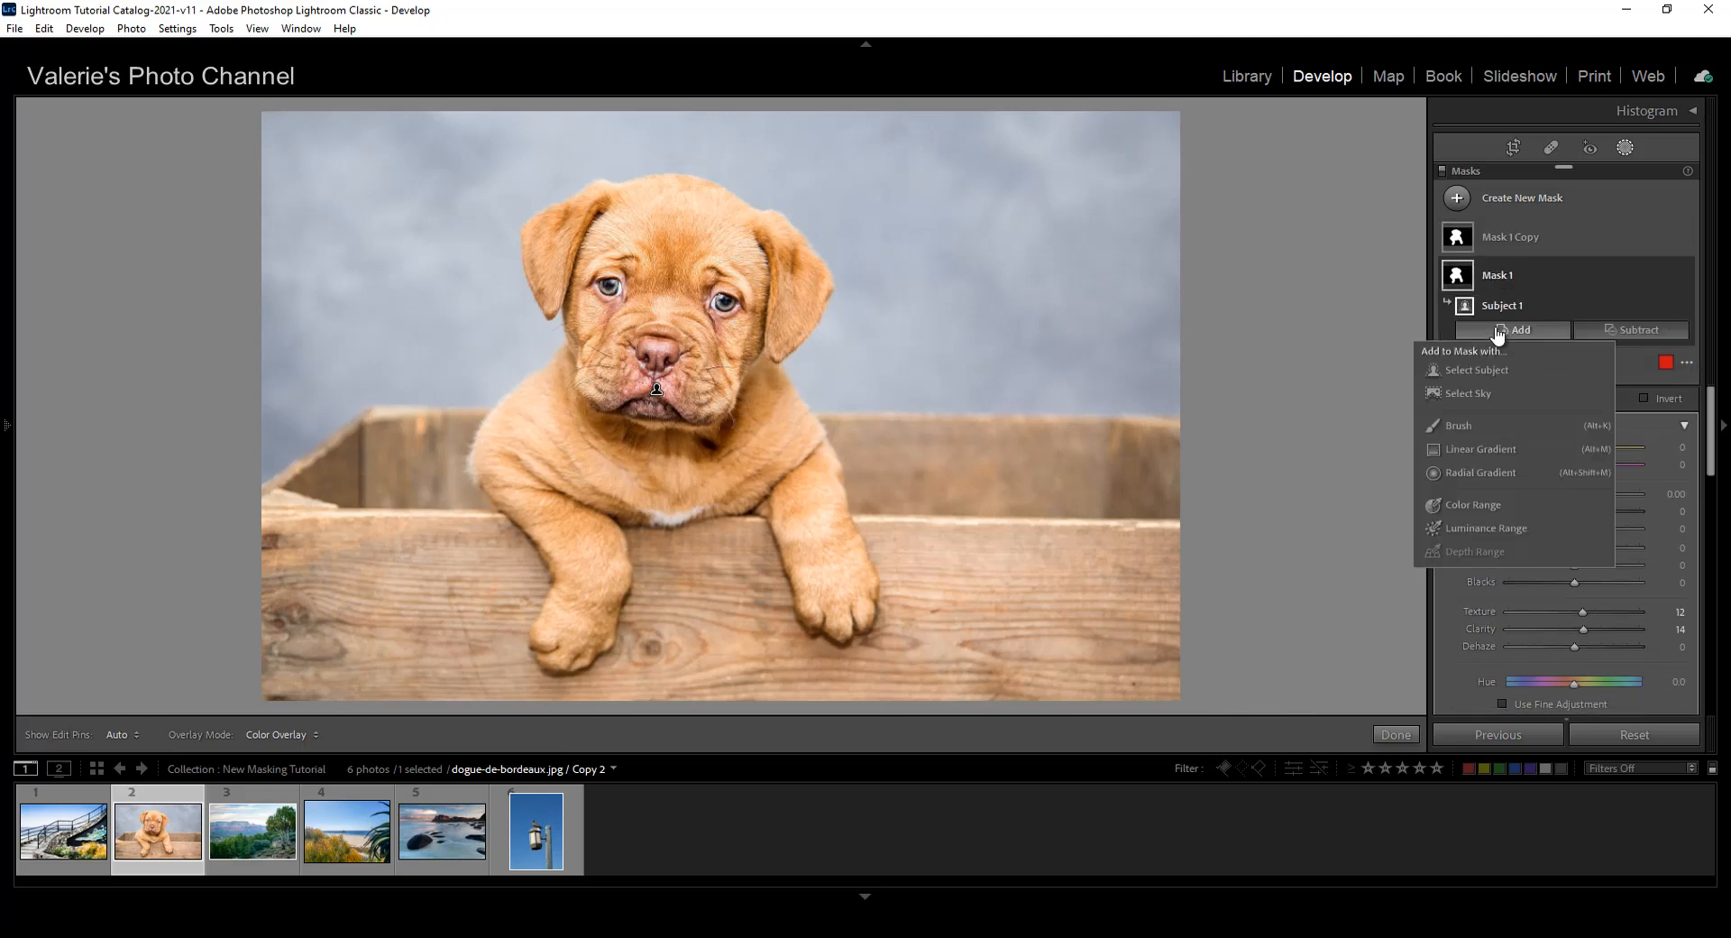
{"action": "double_click", "coordinate": [1493, 279]}
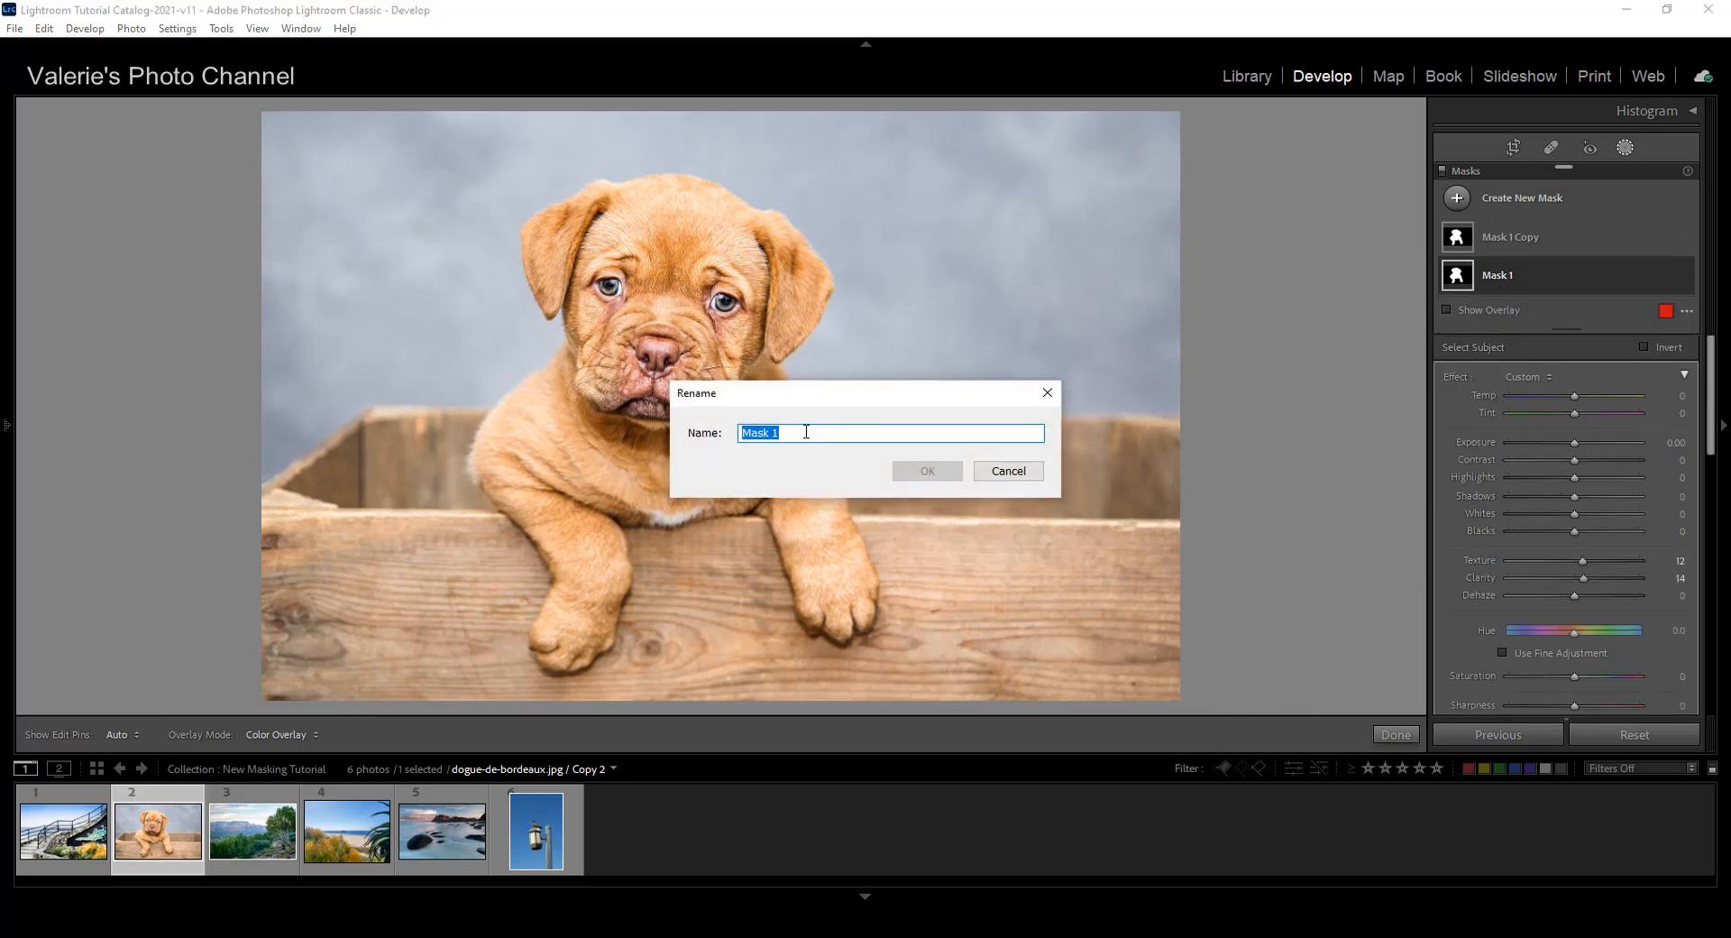
{"action": "type", "text": "puppy"}
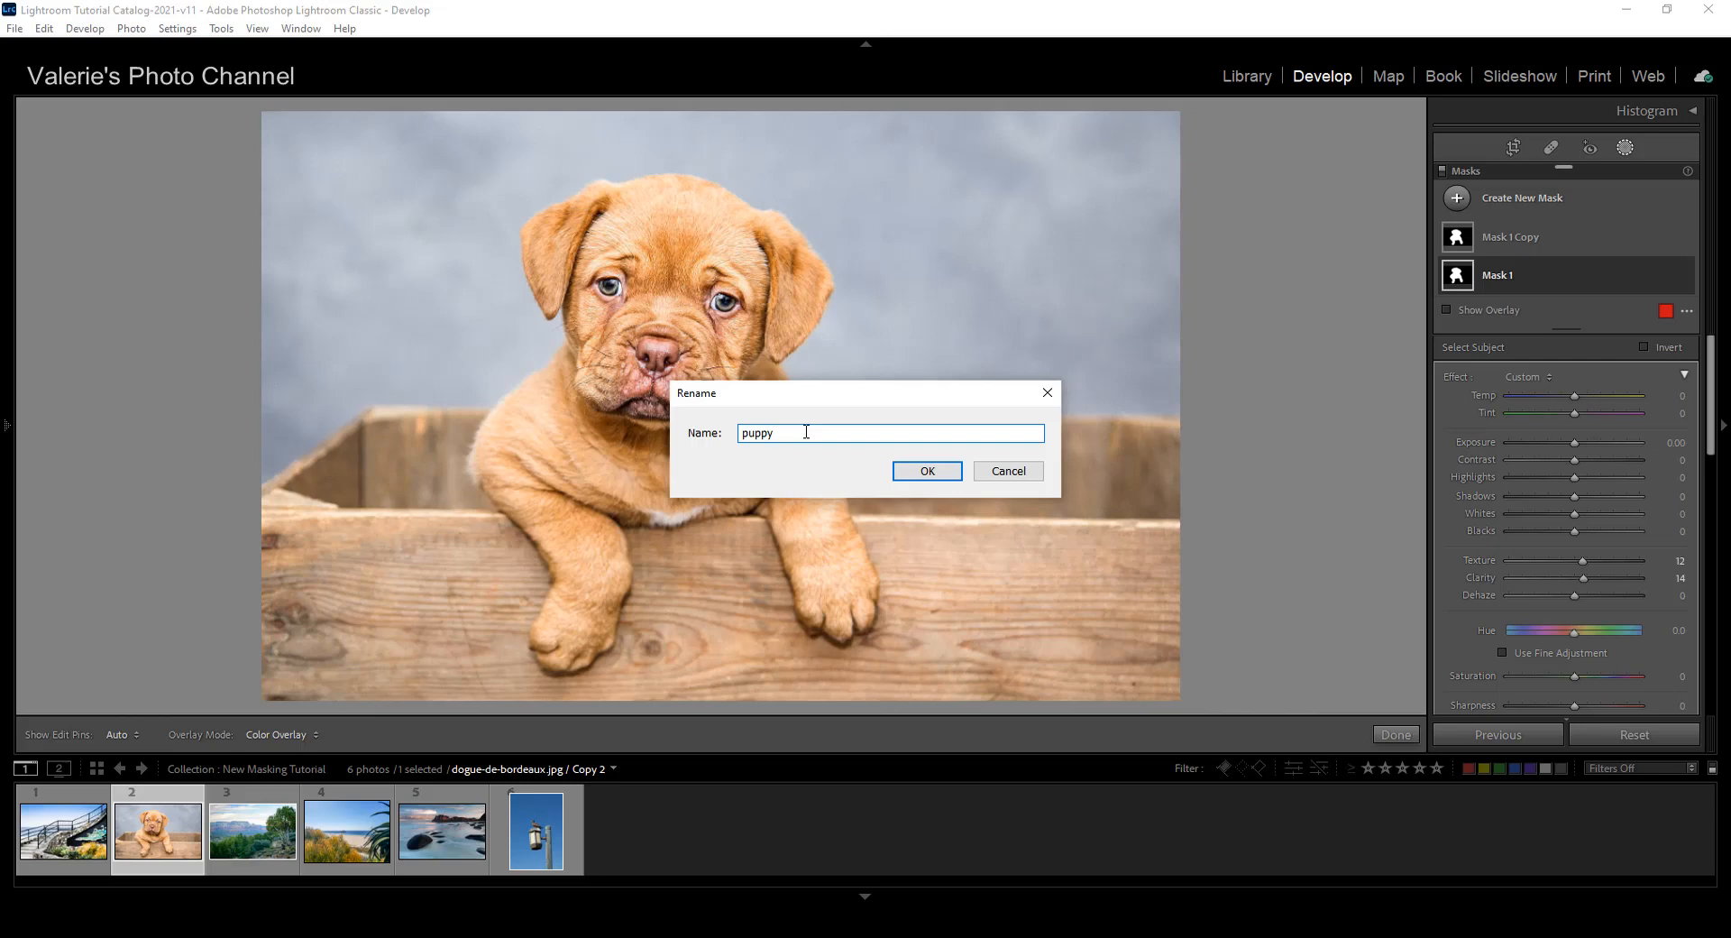
{"action": "left_click", "coordinate": [928, 470]}
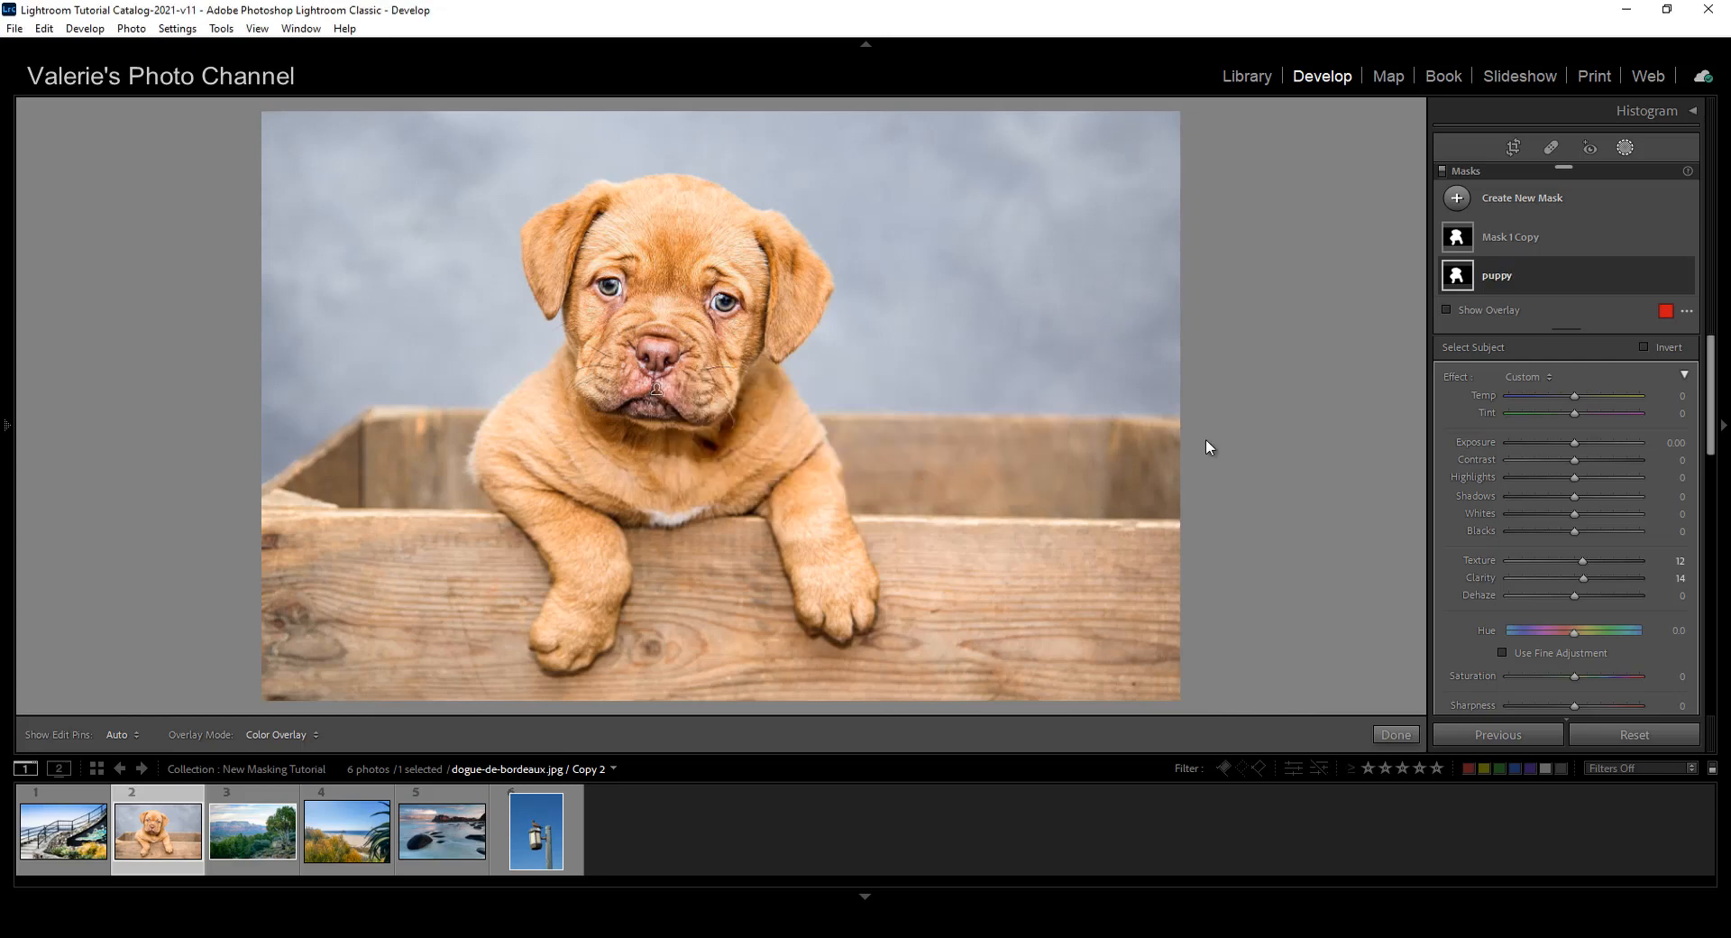
Rename the duplicated mask, Mask 1 Copy, as background
{"action": "left_click", "coordinate": [1501, 236]}
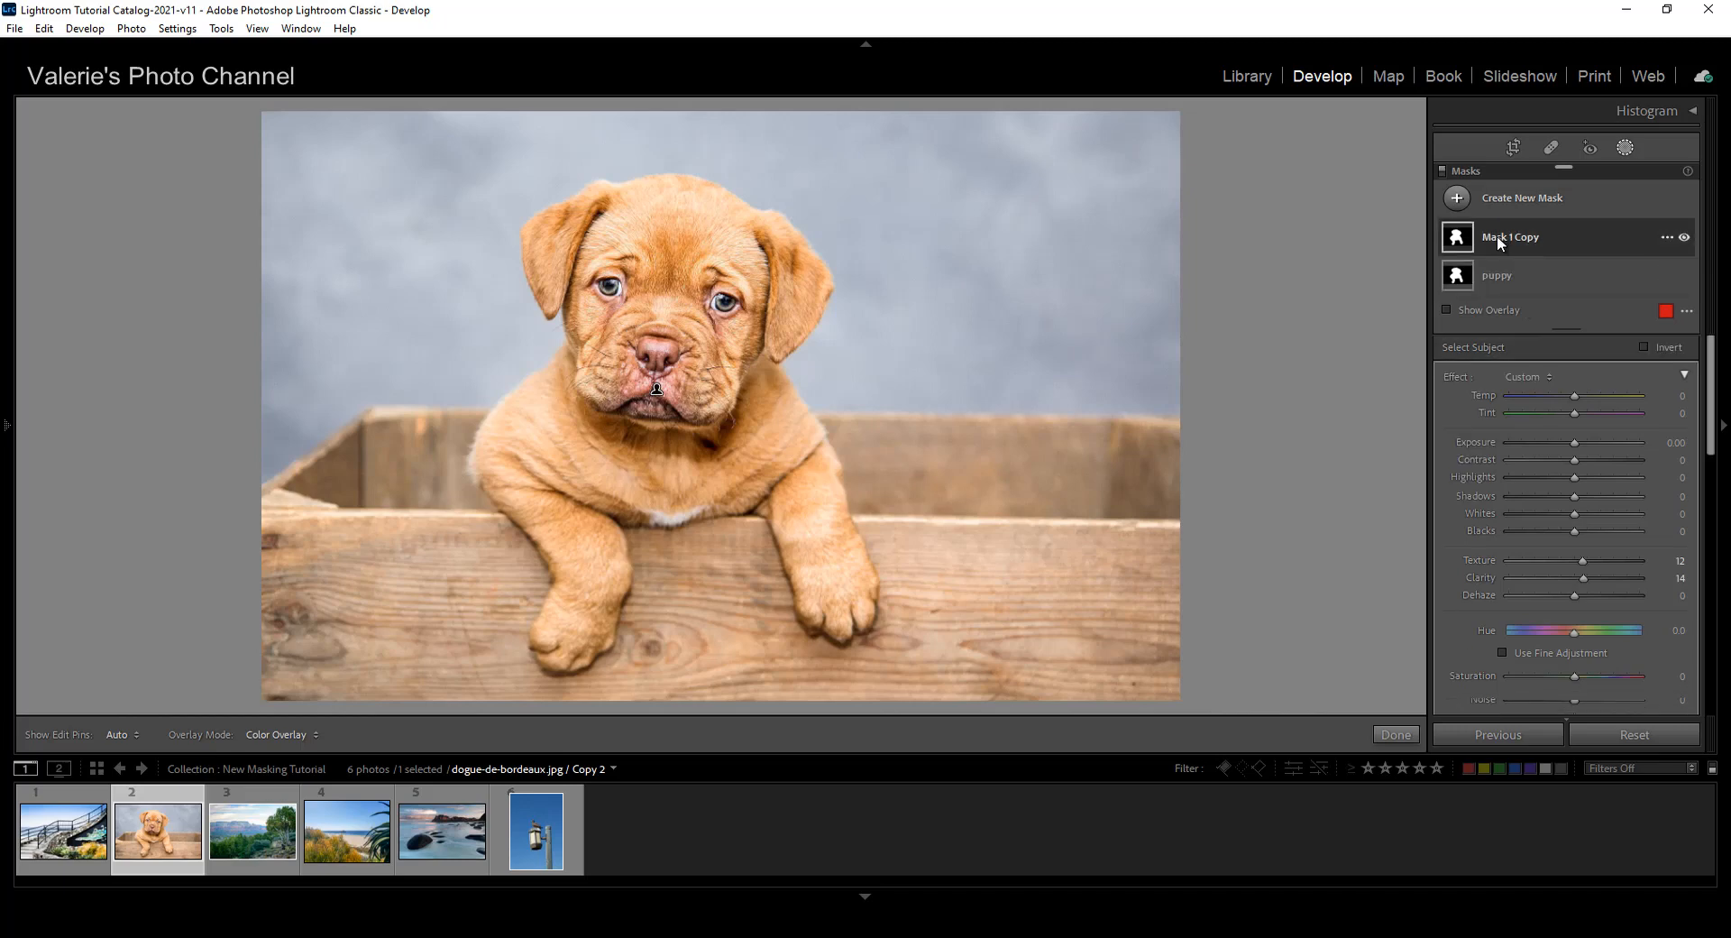
{"action": "double_click", "coordinate": [1494, 238]}
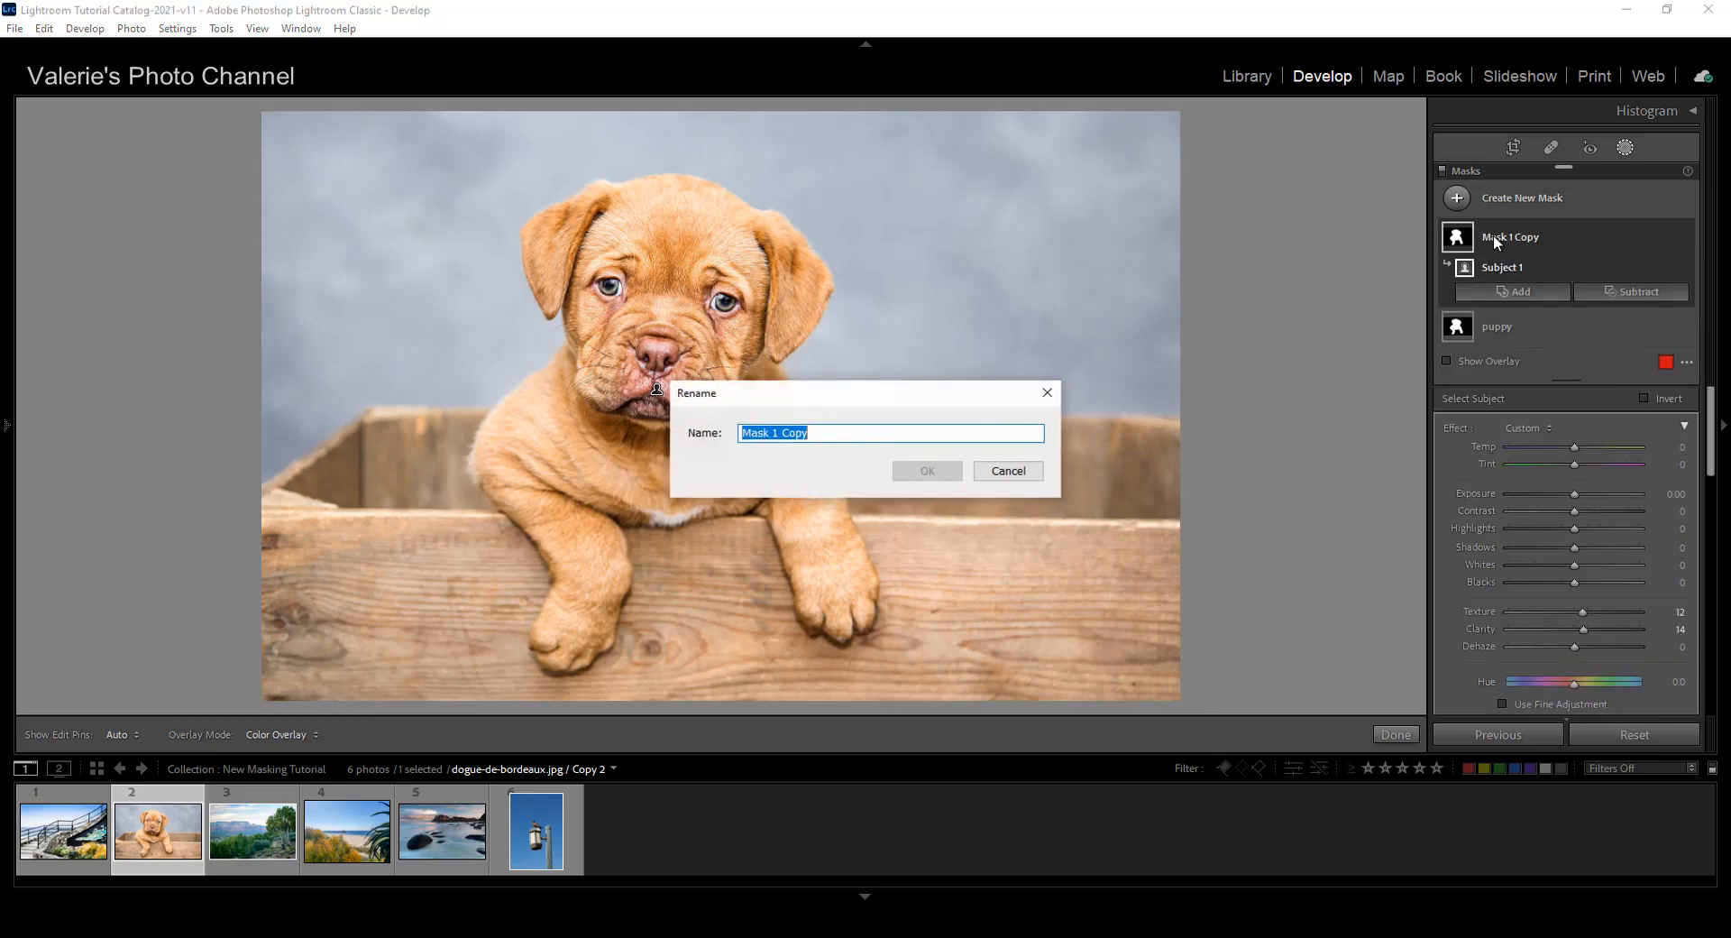
{"action": "type", "text": "background"}
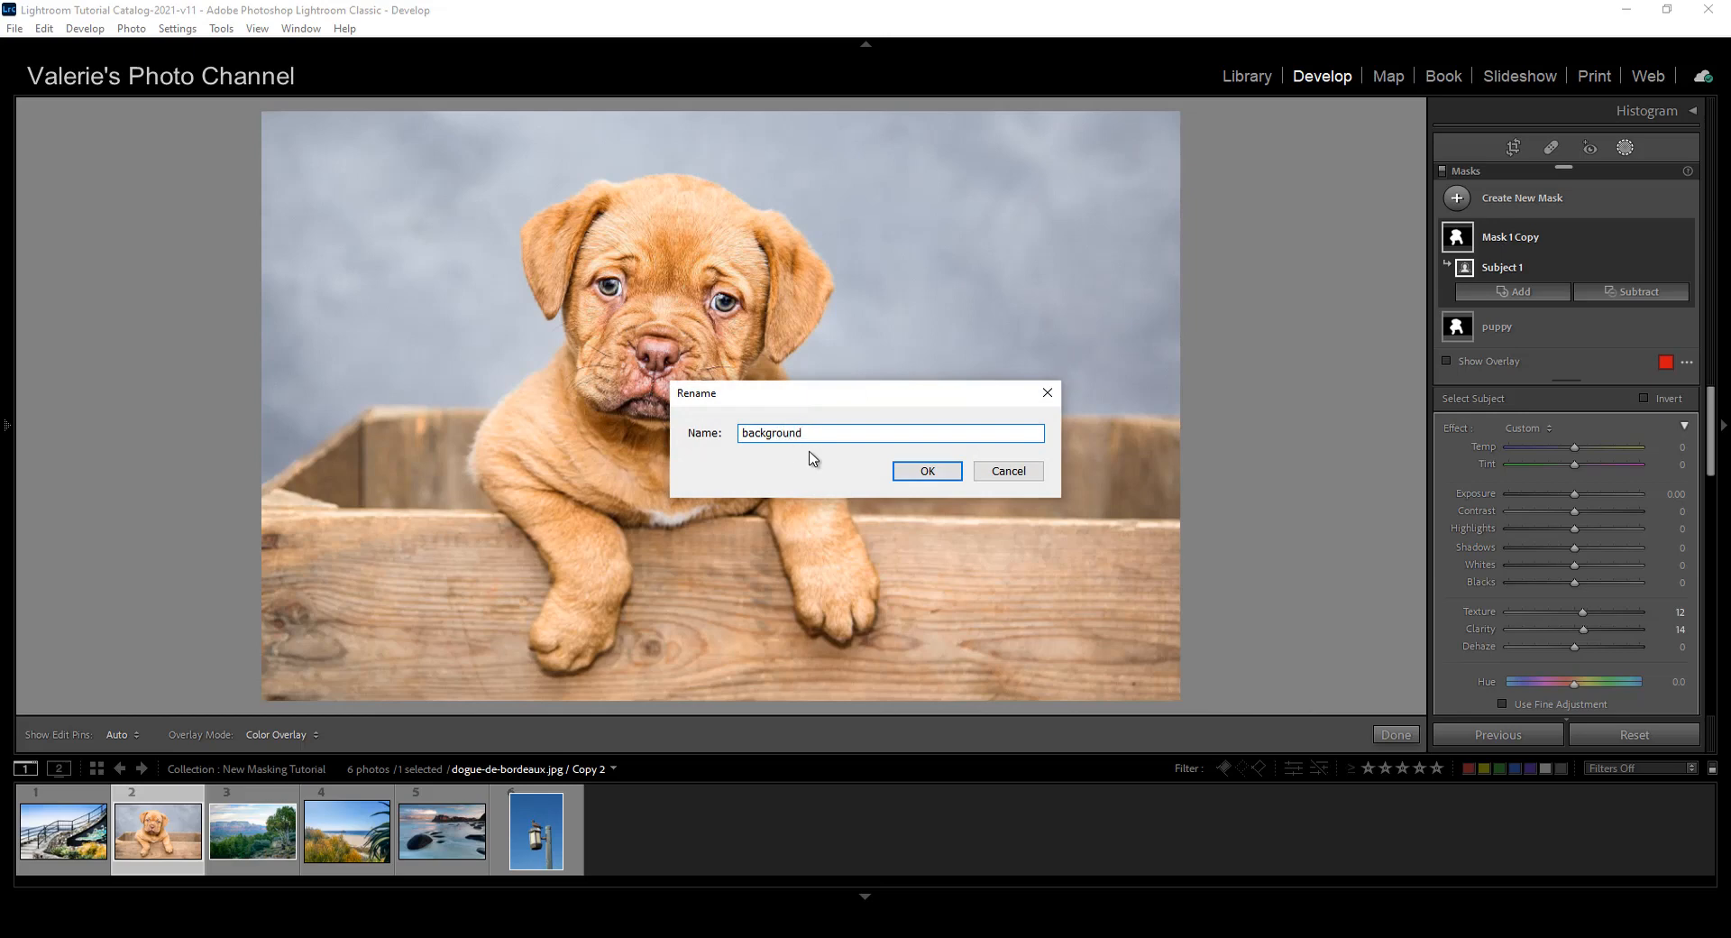
{"action": "left_click", "coordinate": [929, 470]}
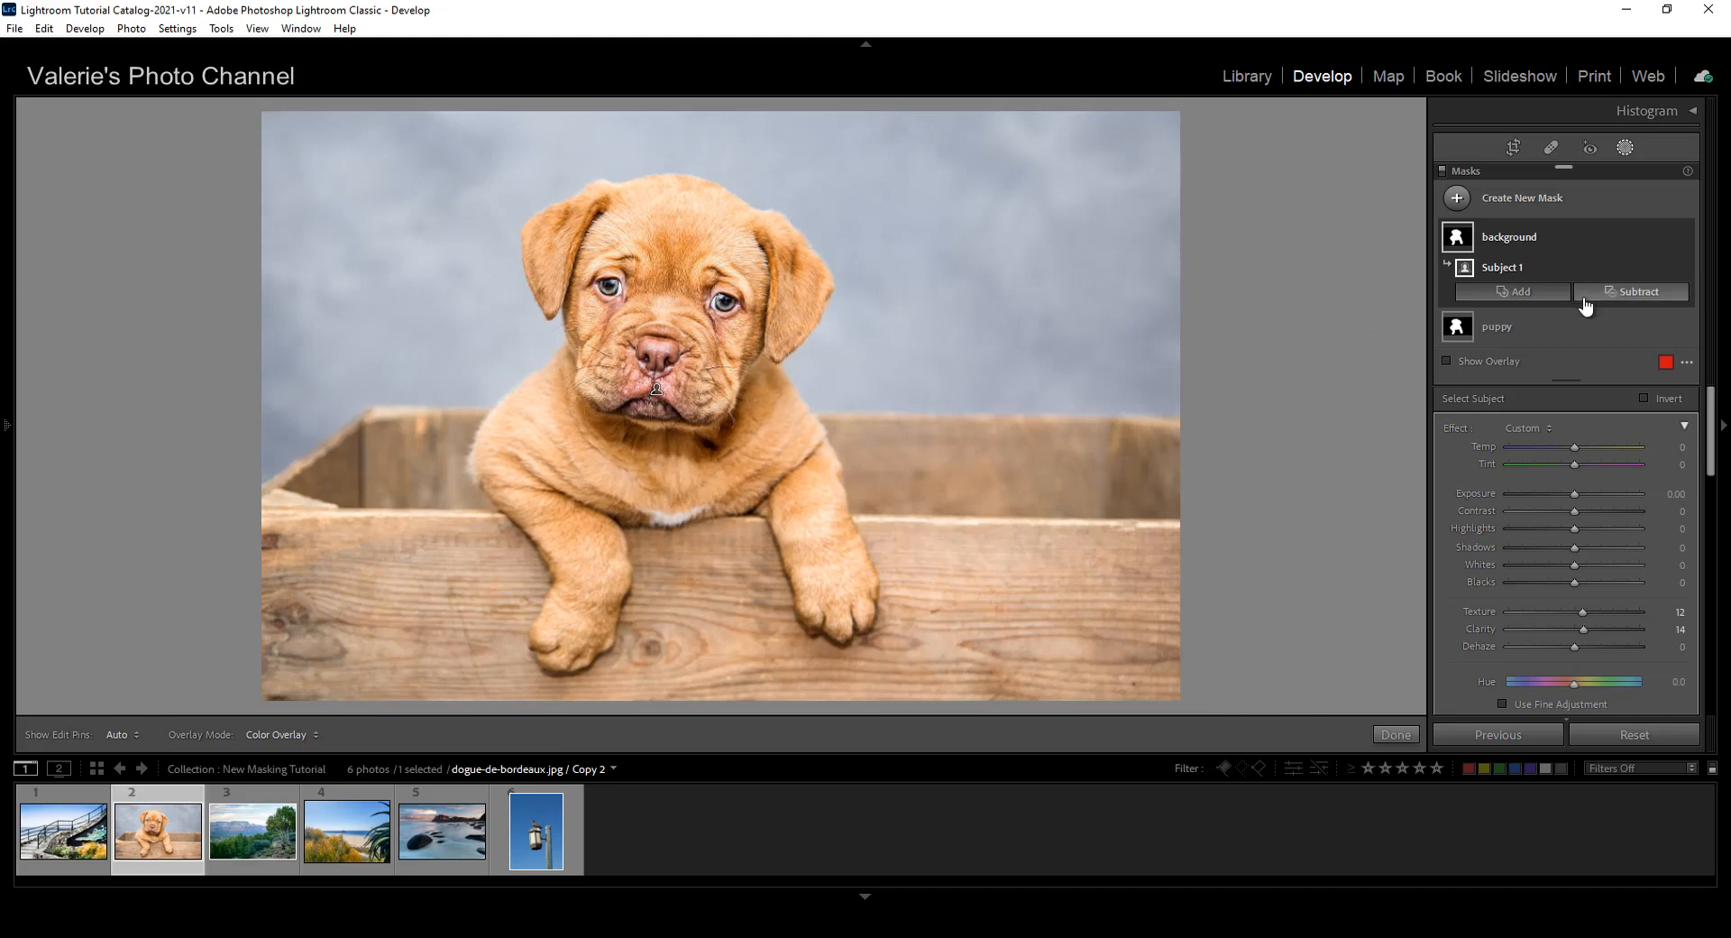
Turn on the mask overlay and compare the areas covered by the puppy and background masks
{"action": "left_click", "coordinate": [1507, 327]}
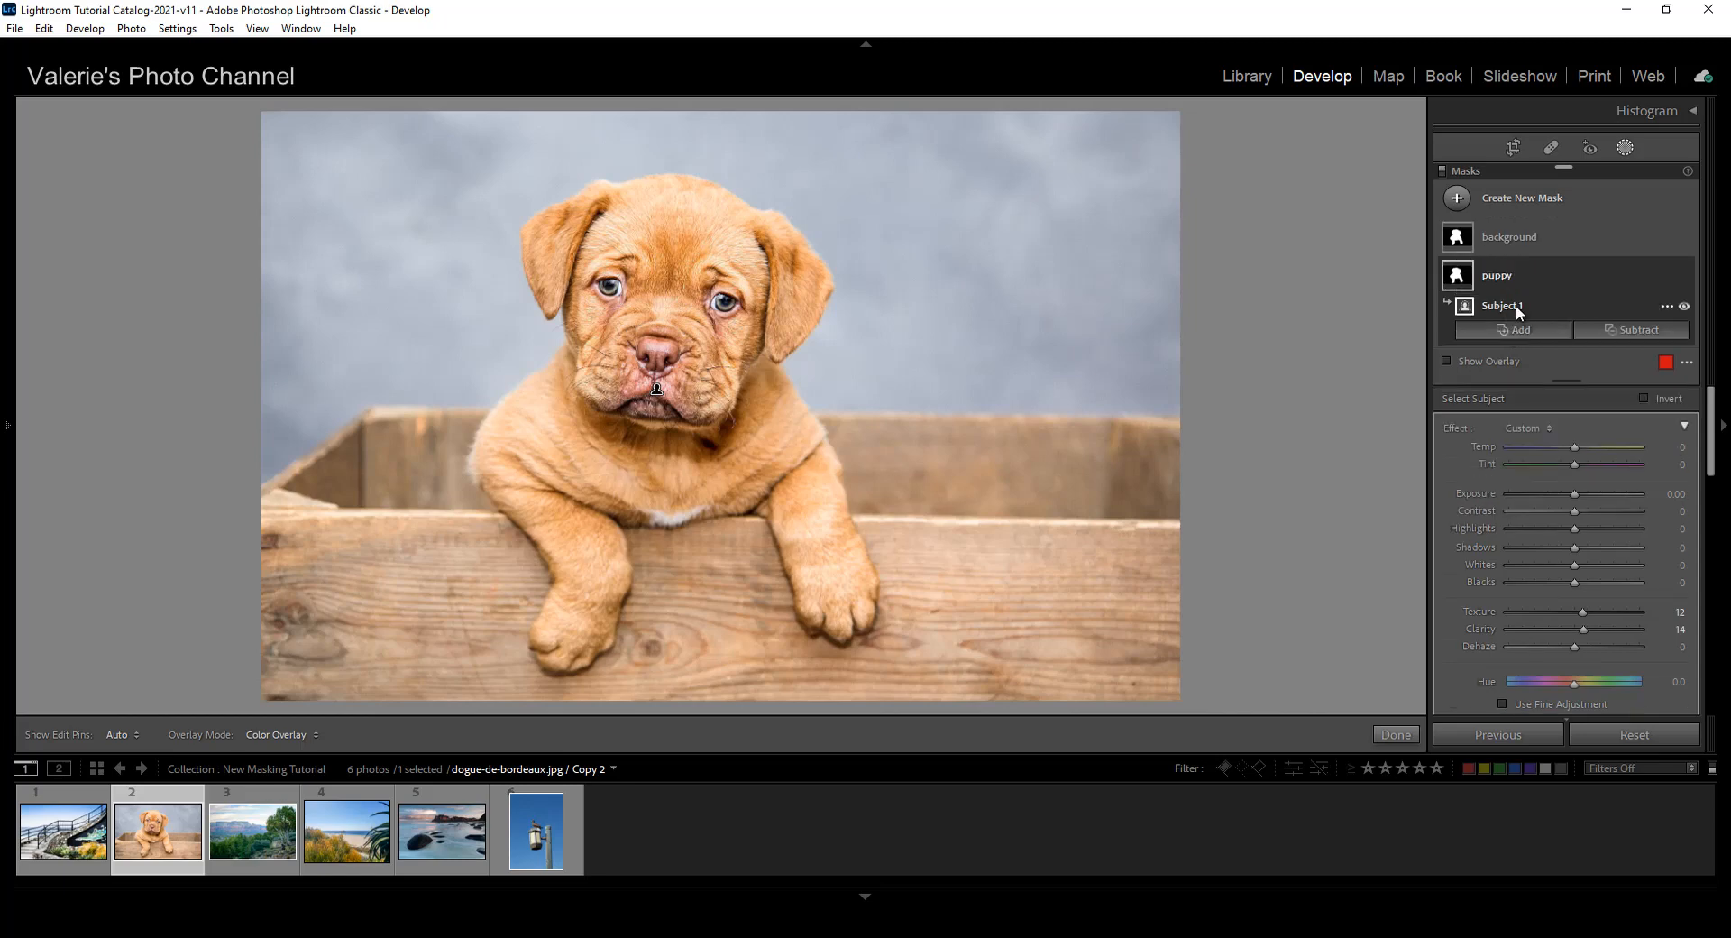
{"action": "left_click", "coordinate": [1527, 277]}
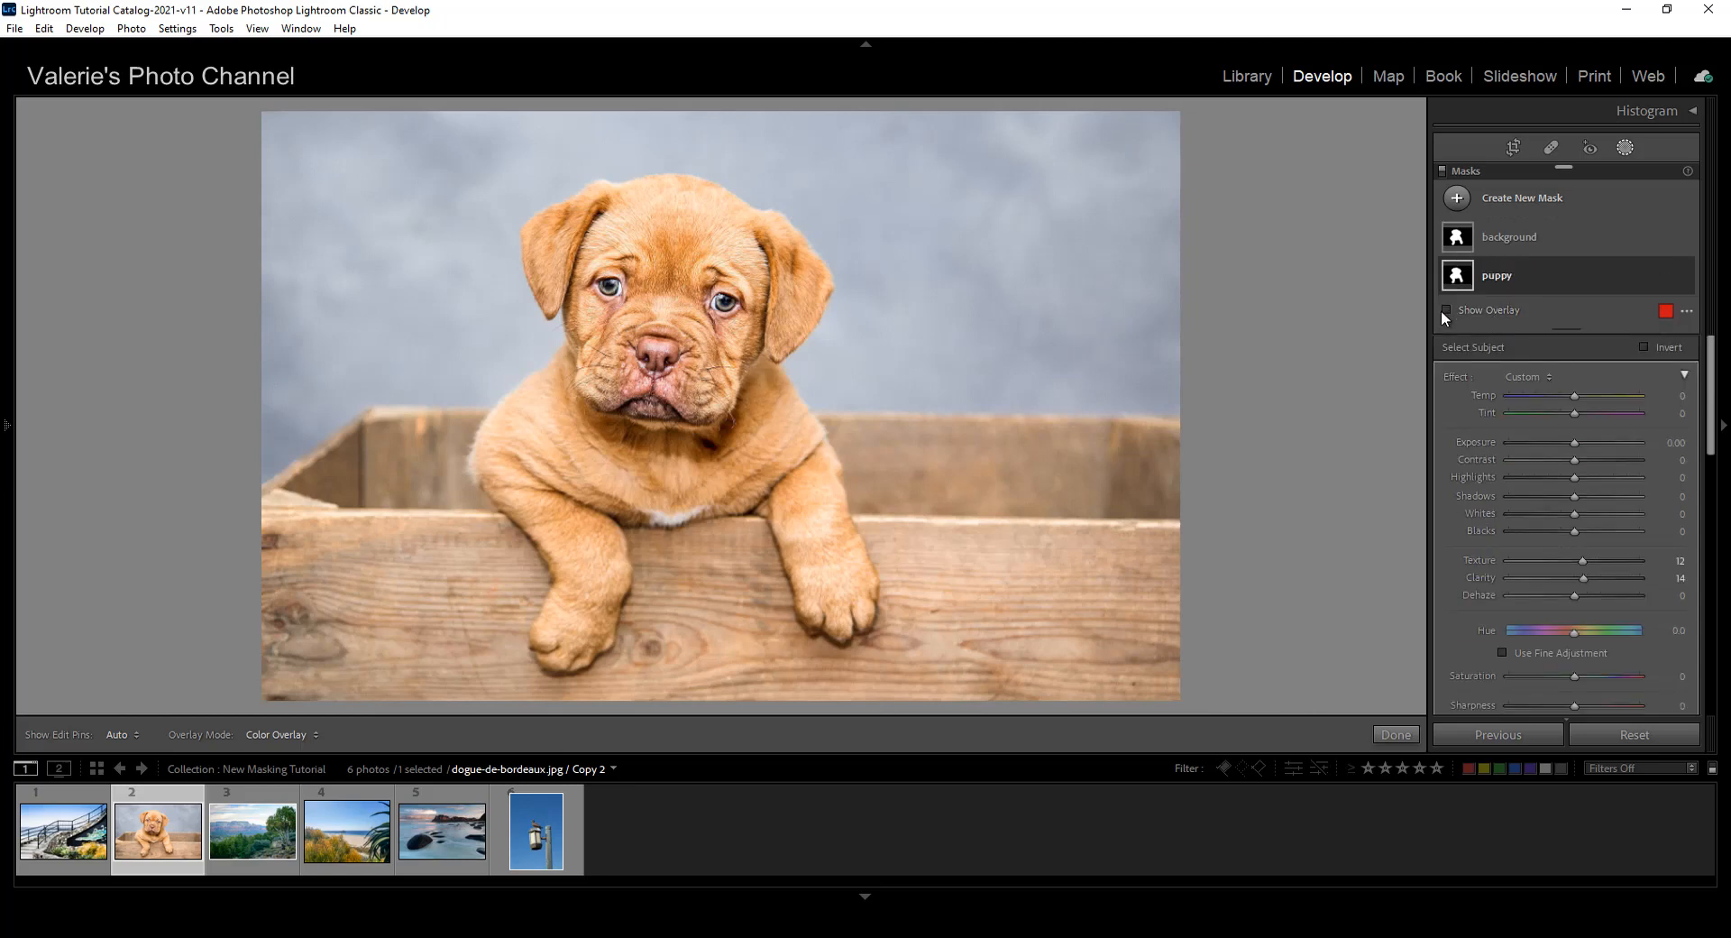
{"action": "left_click", "coordinate": [1444, 310]}
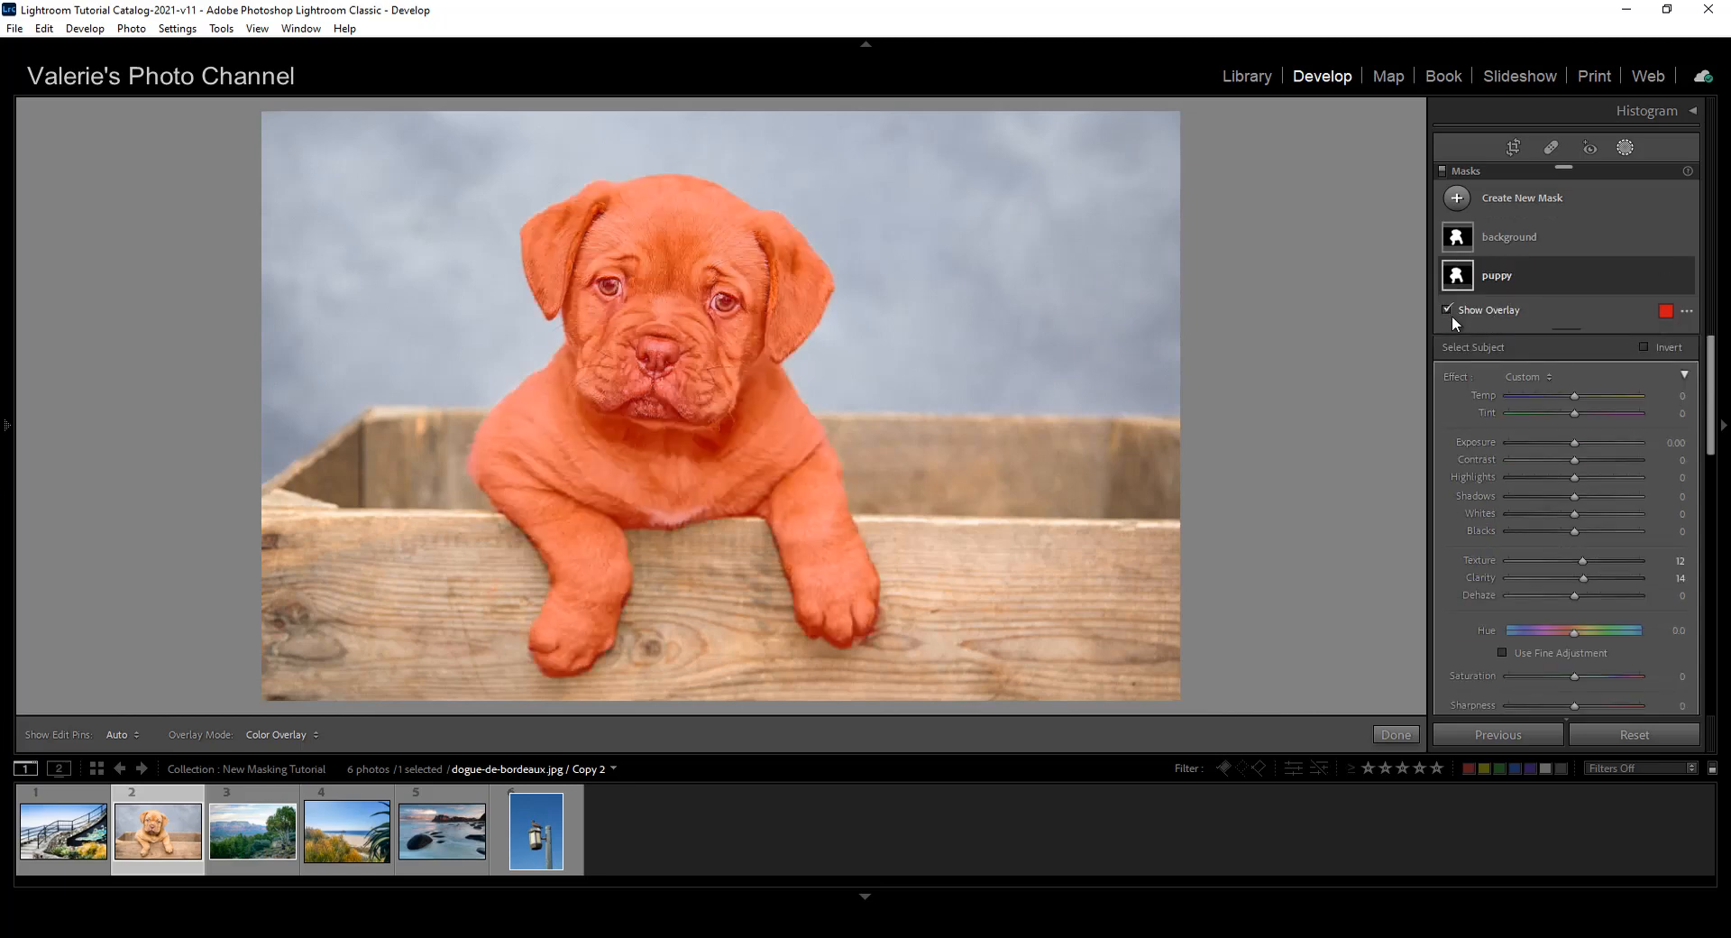
{"action": "left_click", "coordinate": [1547, 238]}
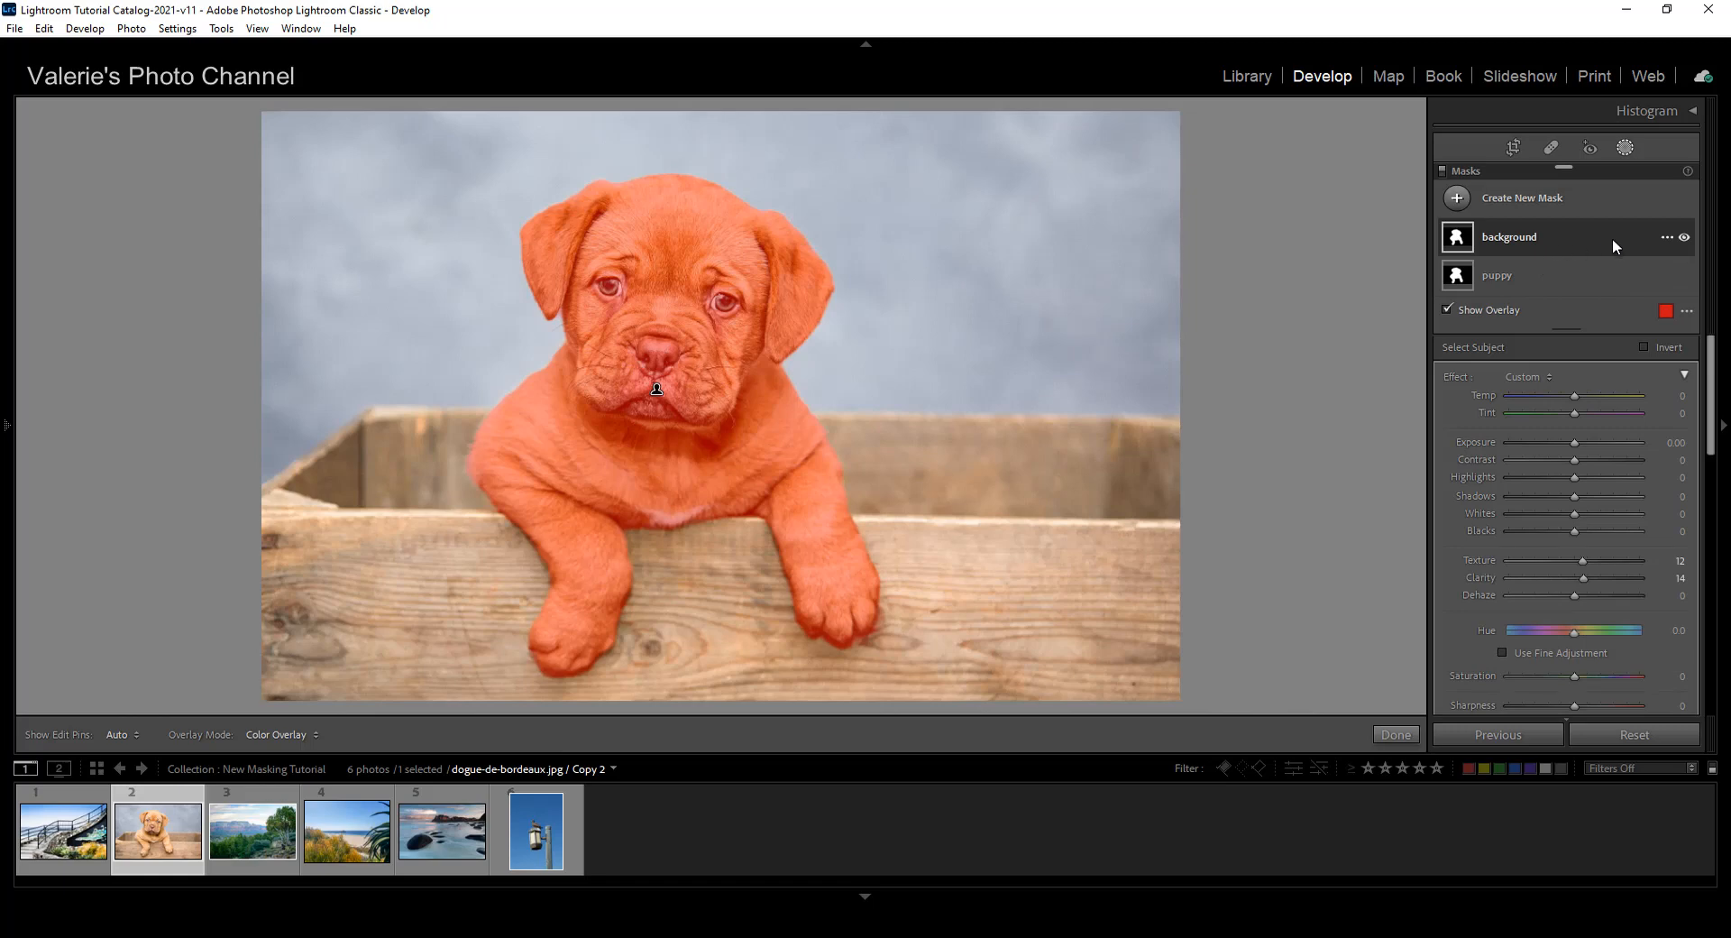
Invert the Subject 1 component of the background mask so it covers everything except the puppy
{"action": "left_click", "coordinate": [1666, 236]}
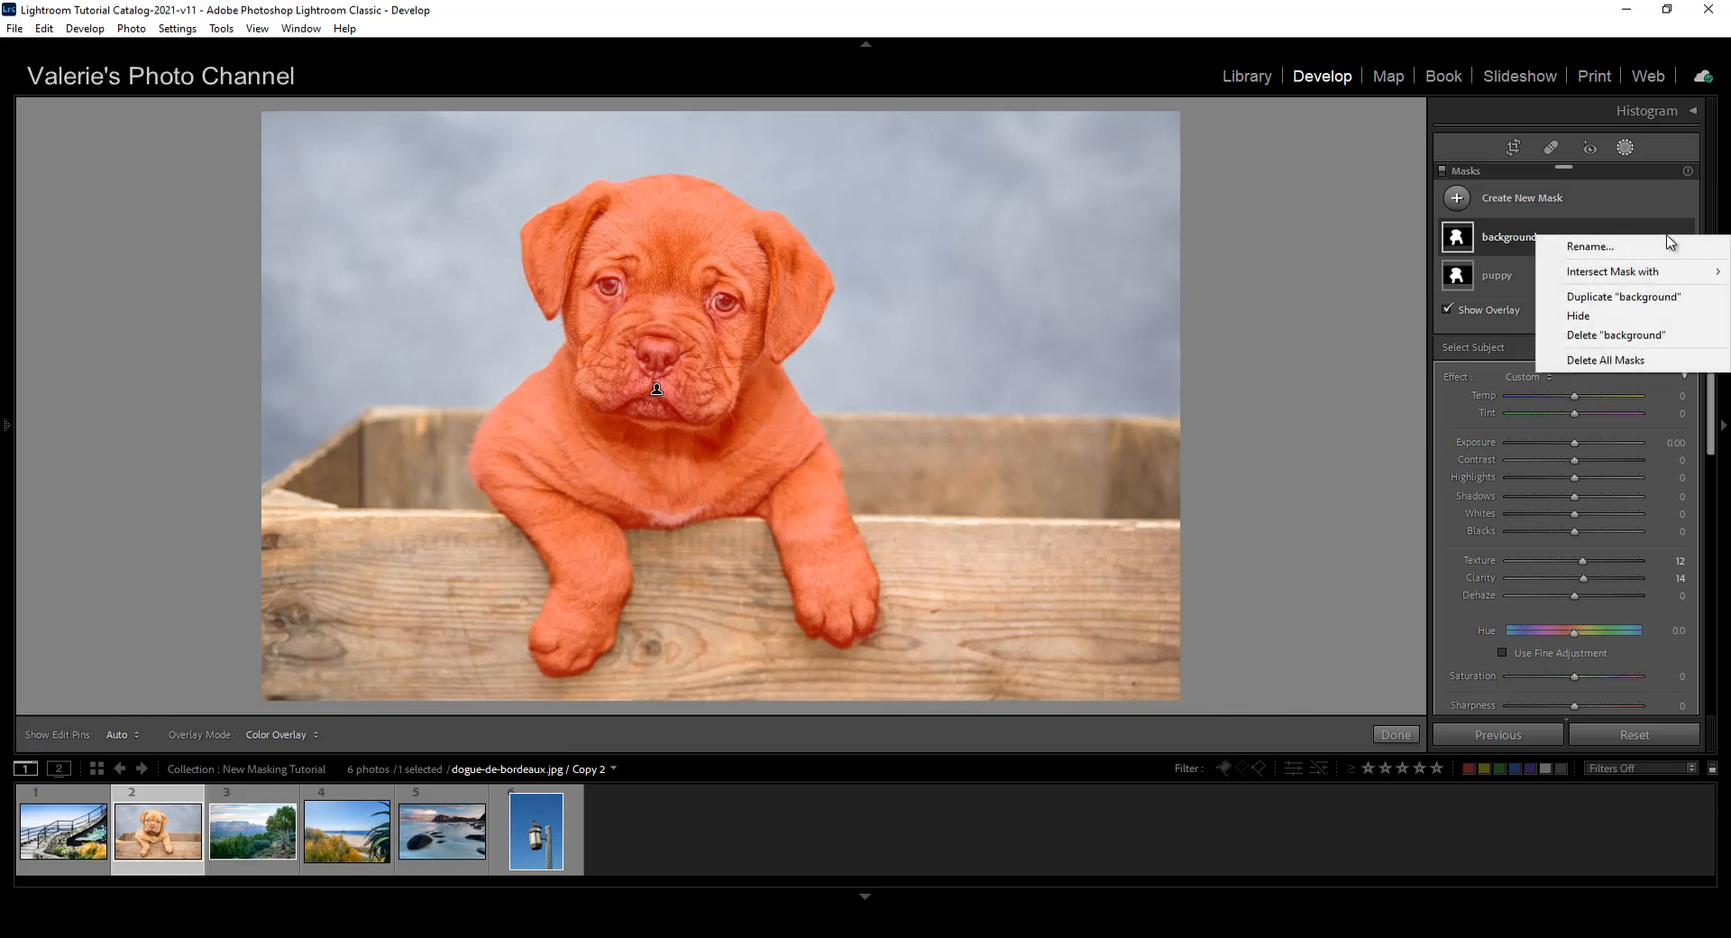
{"action": "left_click", "coordinate": [1530, 239]}
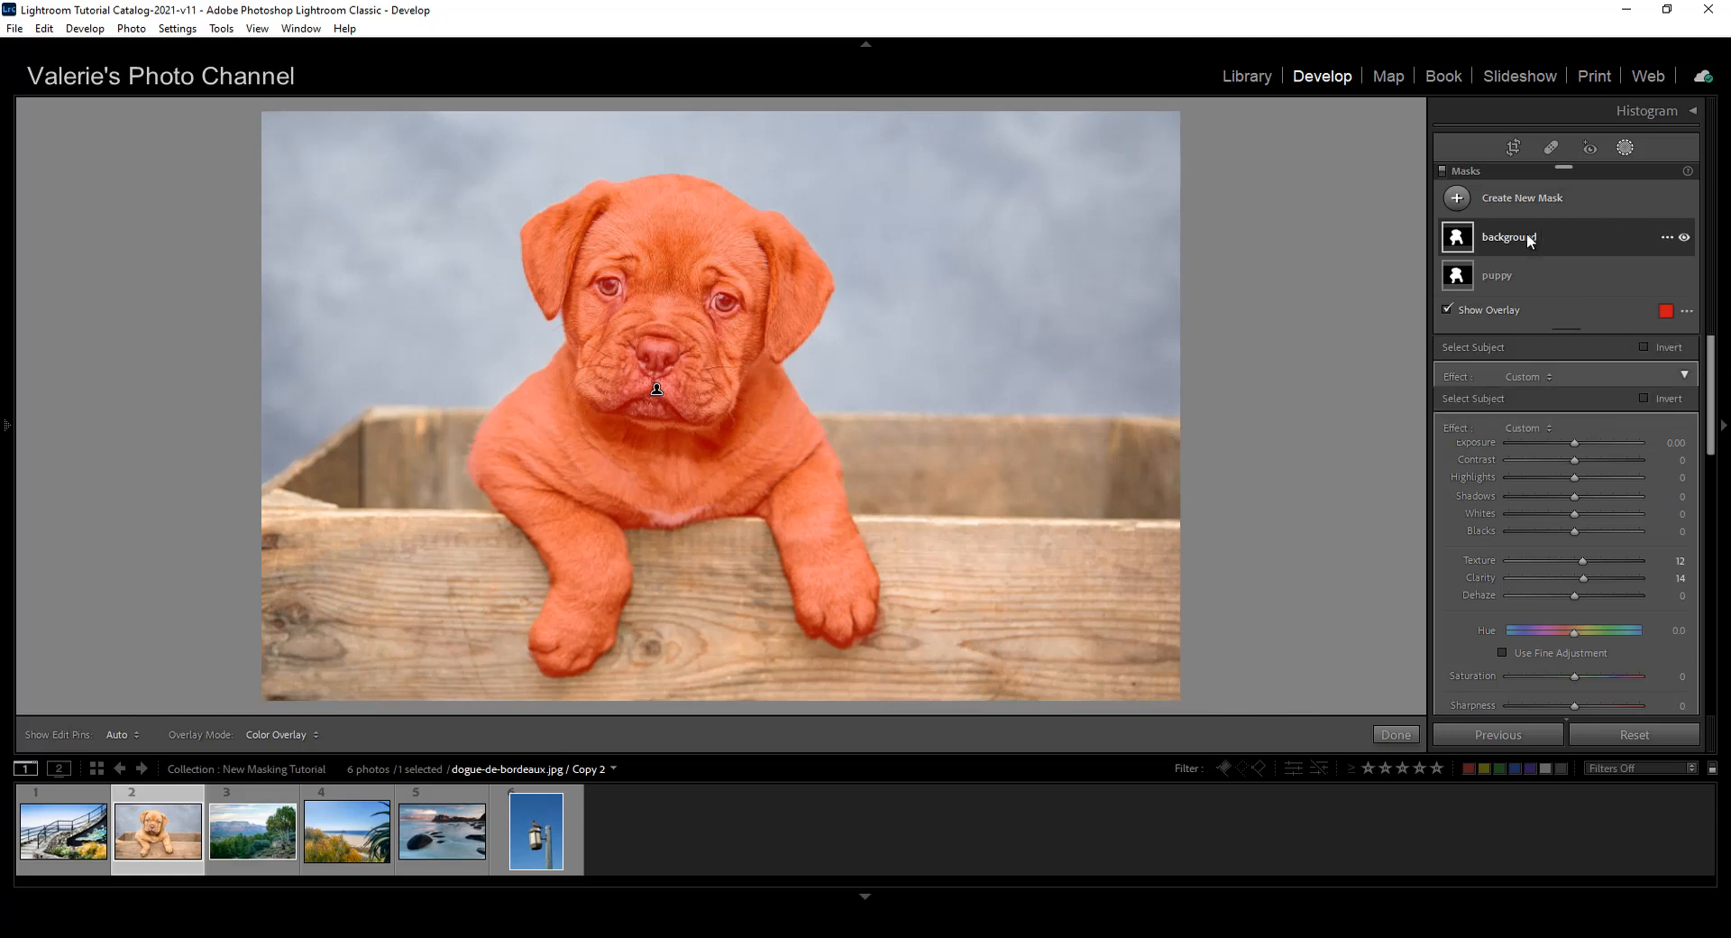
{"action": "left_click", "coordinate": [1530, 239]}
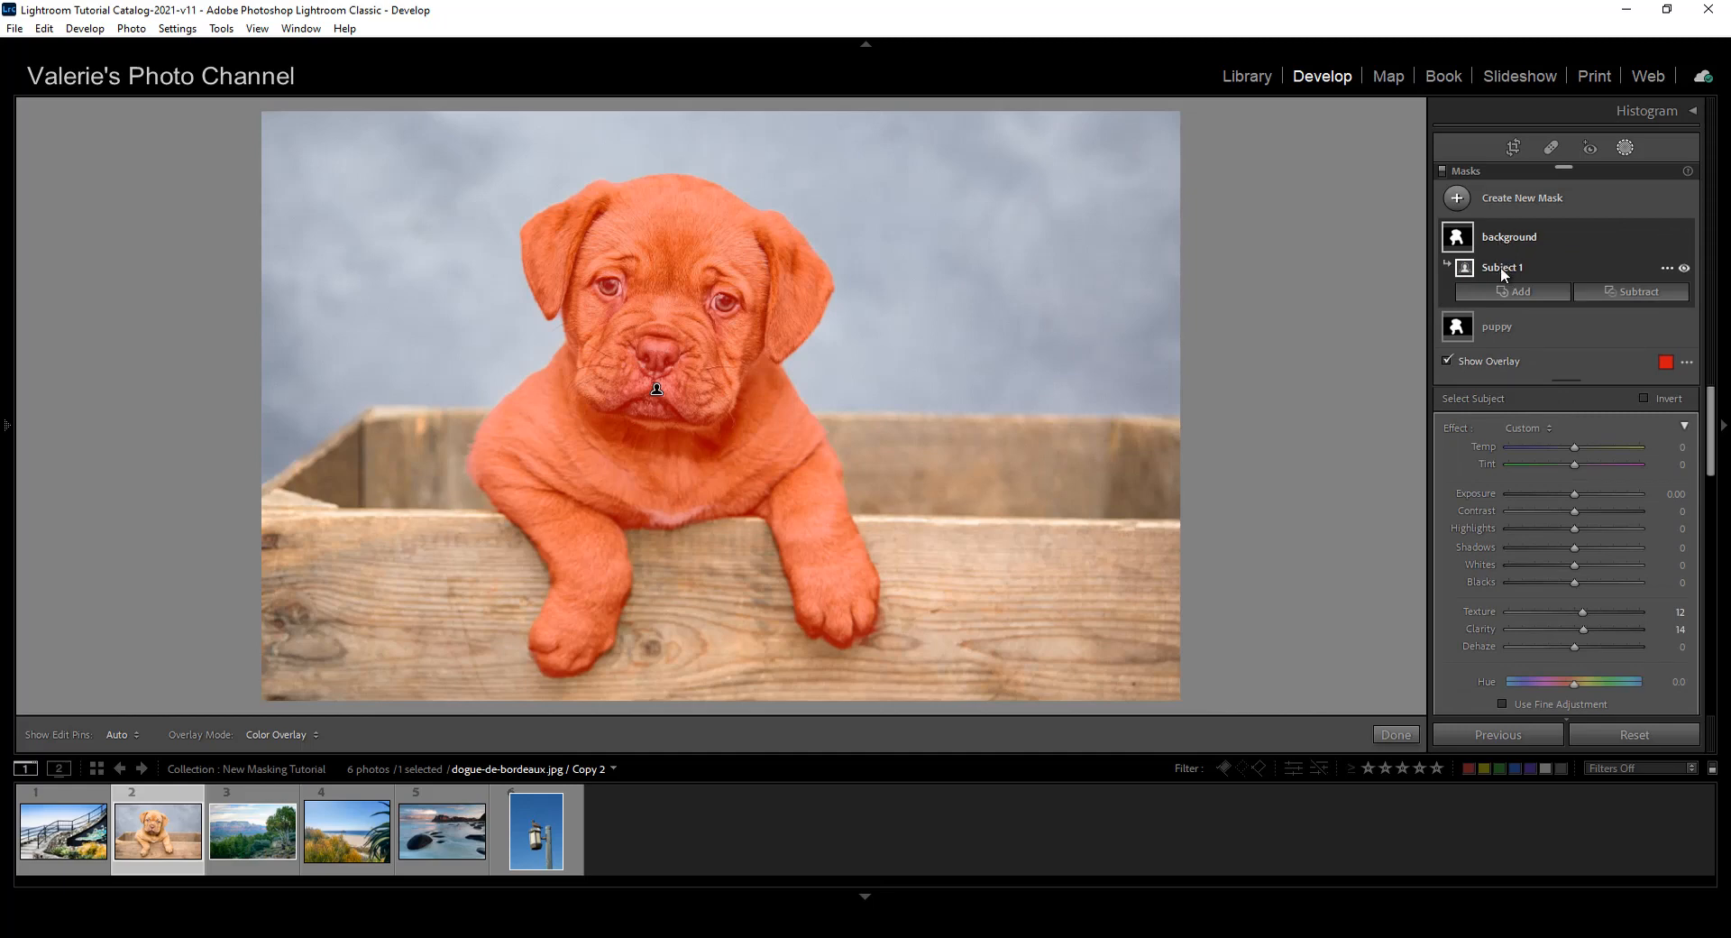
{"action": "left_click", "coordinate": [1667, 268]}
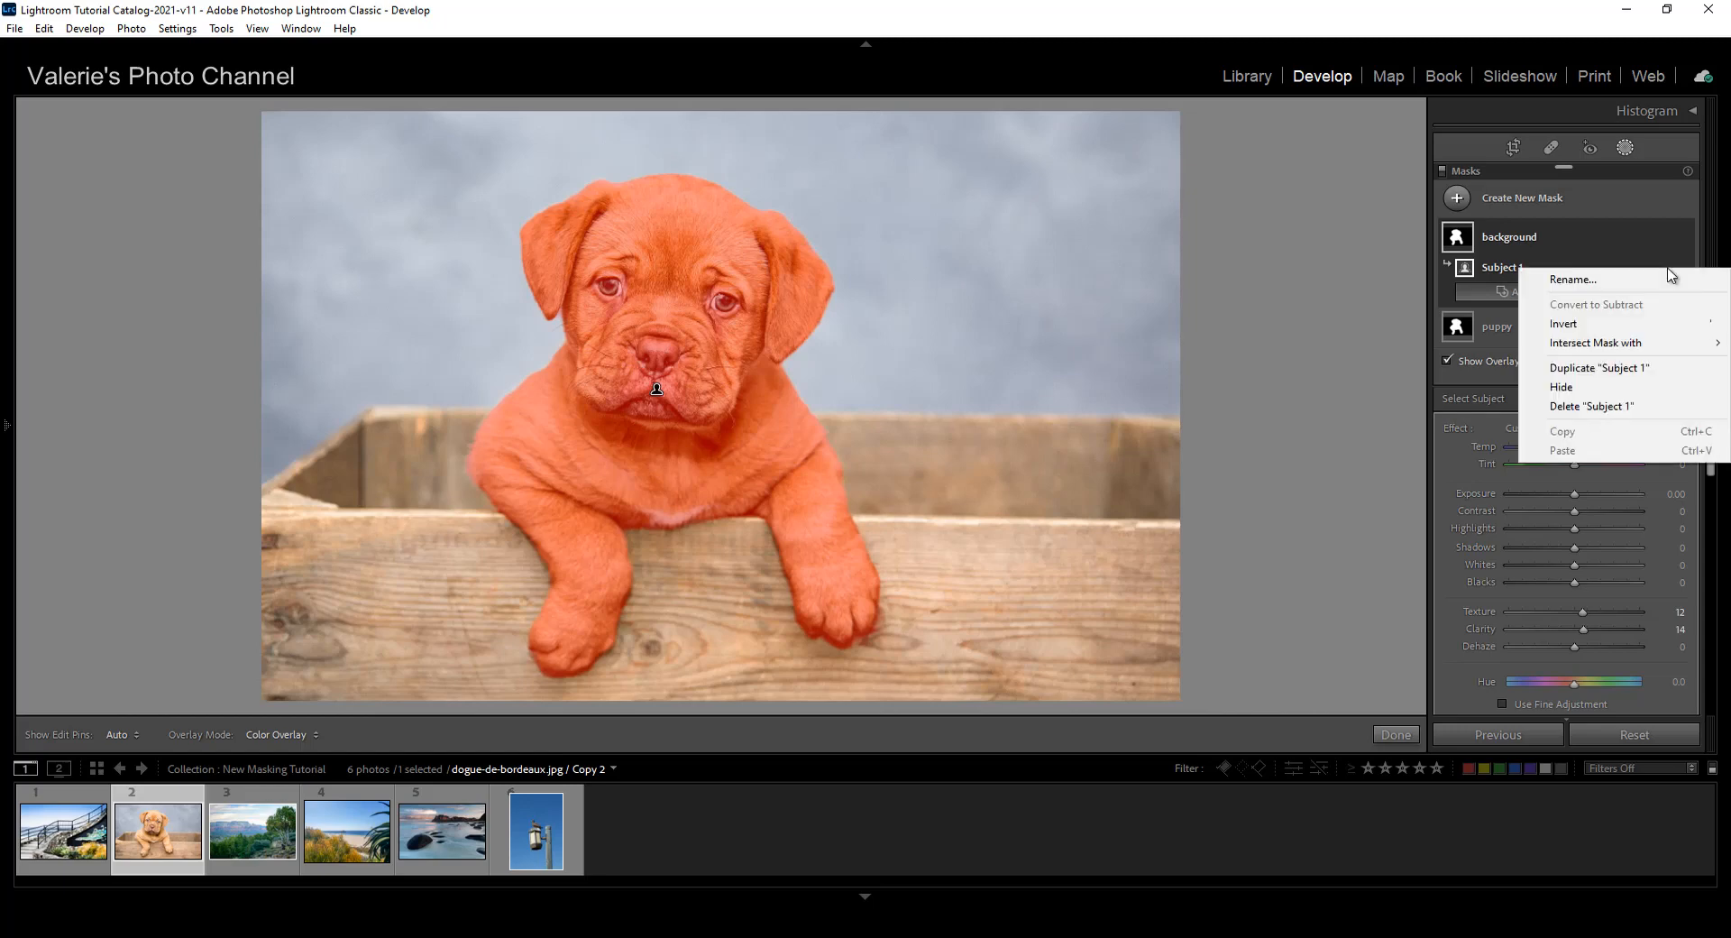
{"action": "left_click", "coordinate": [1589, 325]}
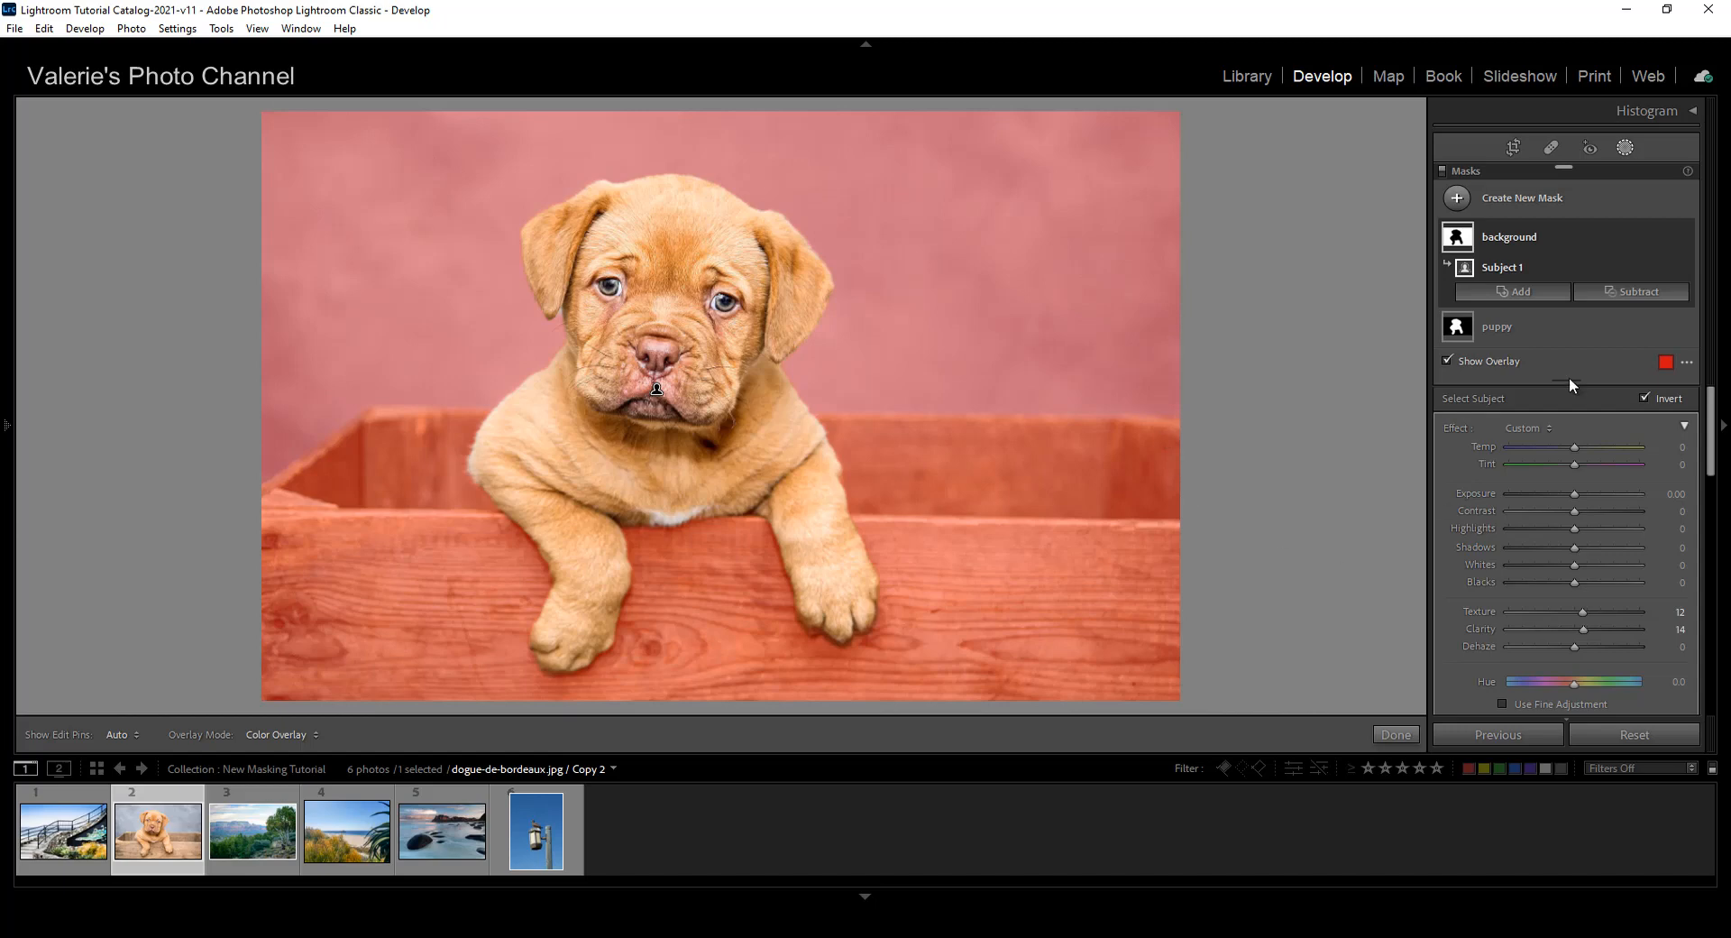
Reset the background mask's effect sliders, set its Temp to -32 and Exposure to -0.93 with the overlay hidden, and finish masking
{"action": "double_click", "coordinate": [1457, 429]}
{"action": "key", "text": "o"}
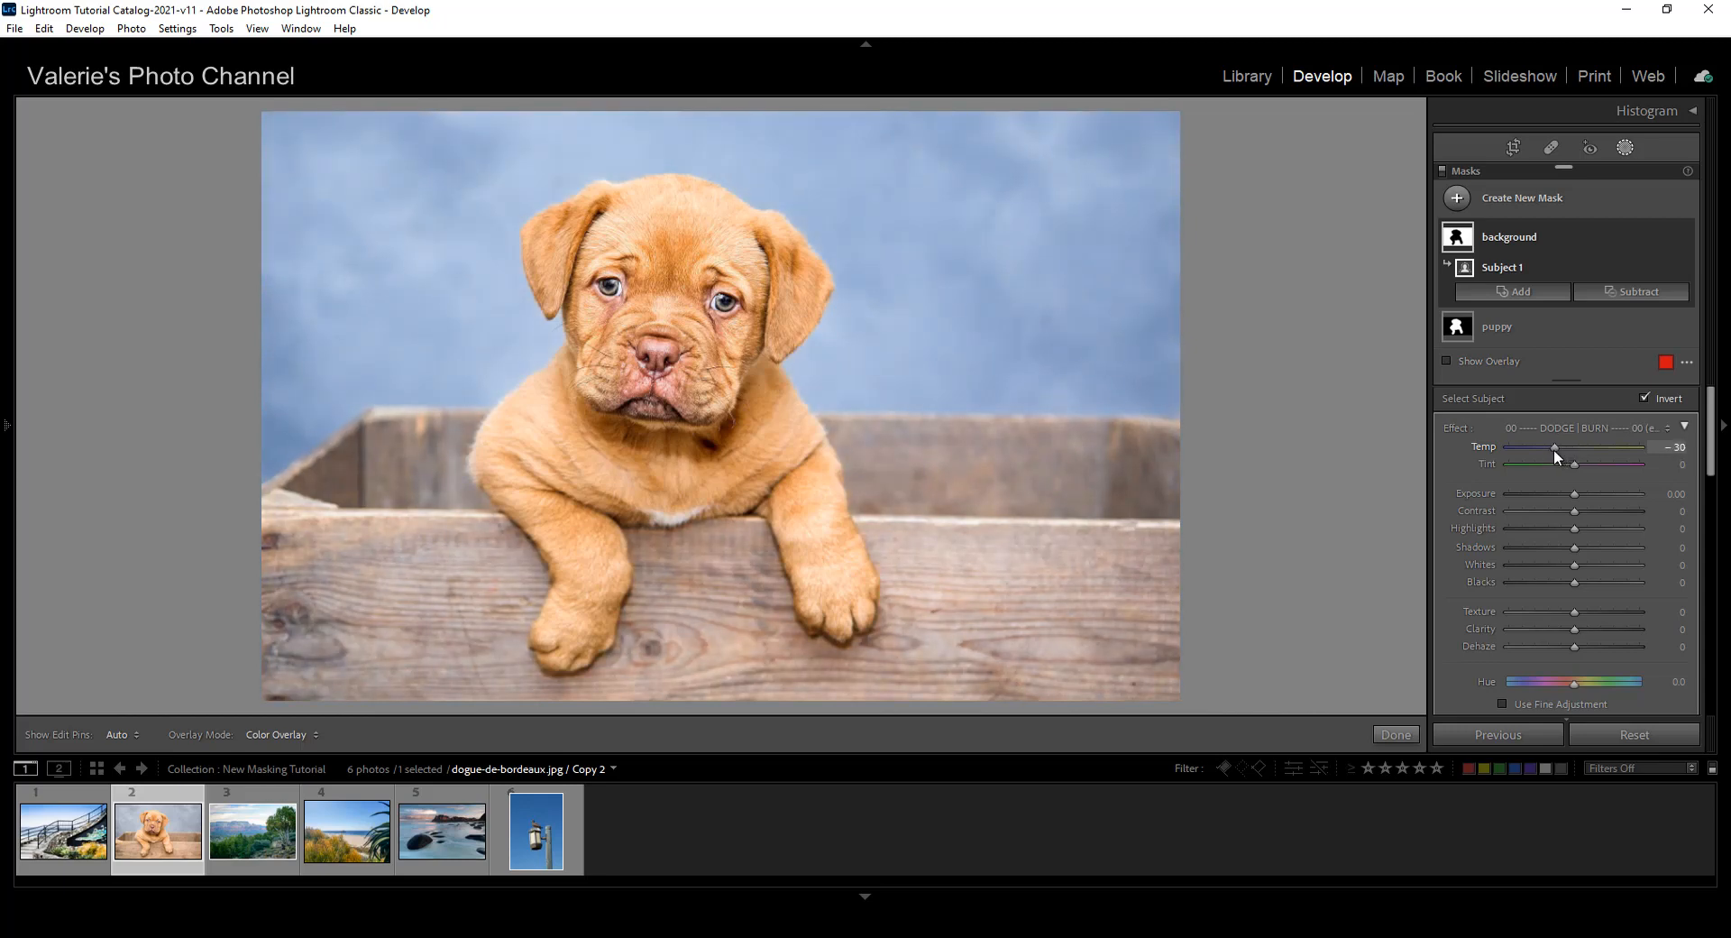
{"action": "left_click_drag", "start_coordinate": [1555, 449], "coordinate": [1558, 490]}
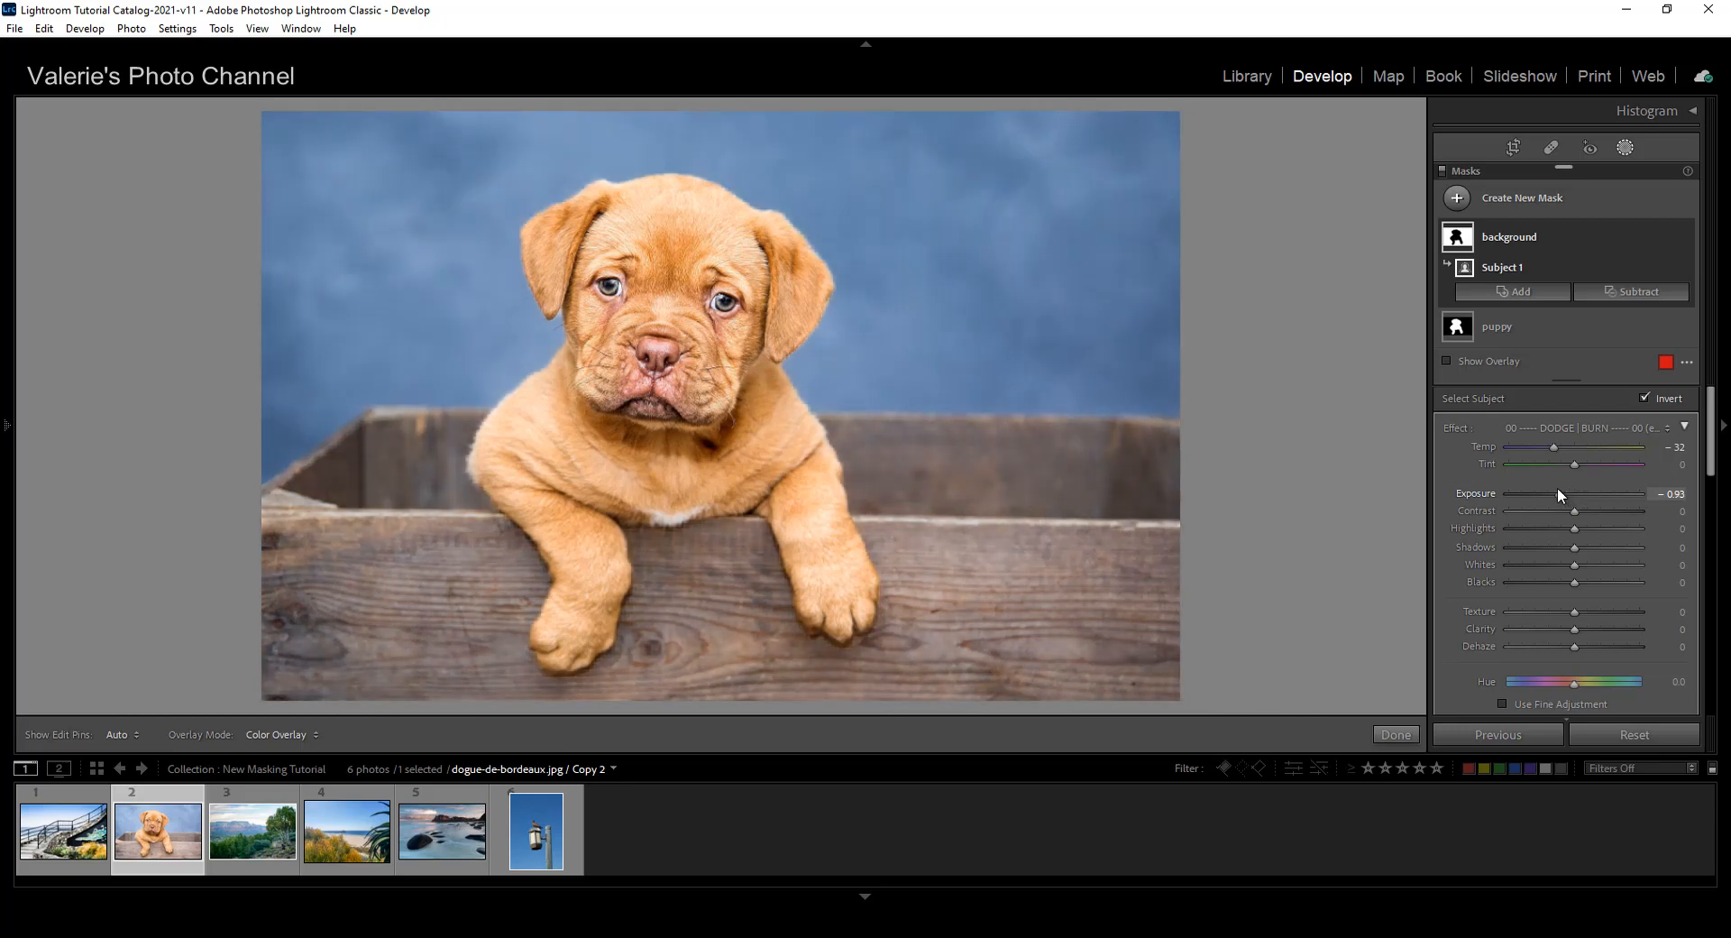
{"action": "left_click", "coordinate": [1396, 735]}
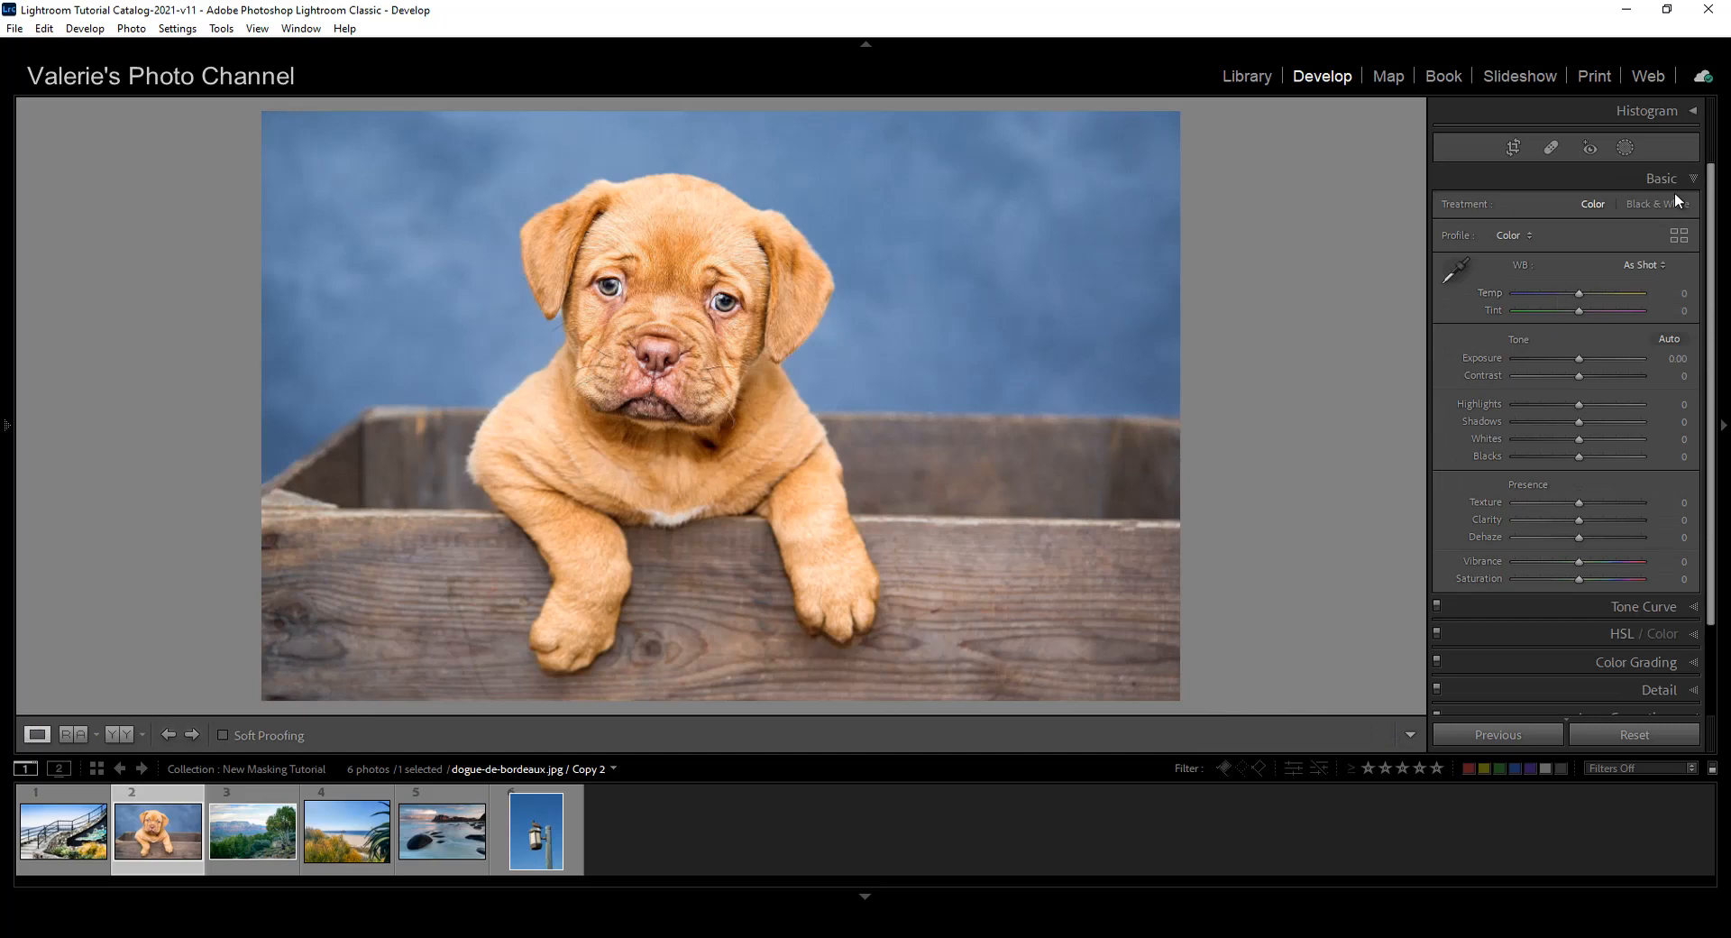
Reopen masking, toggle the puppy and background masks' visibility to compare their effects, and select the background mask
{"action": "left_click", "coordinate": [1626, 148]}
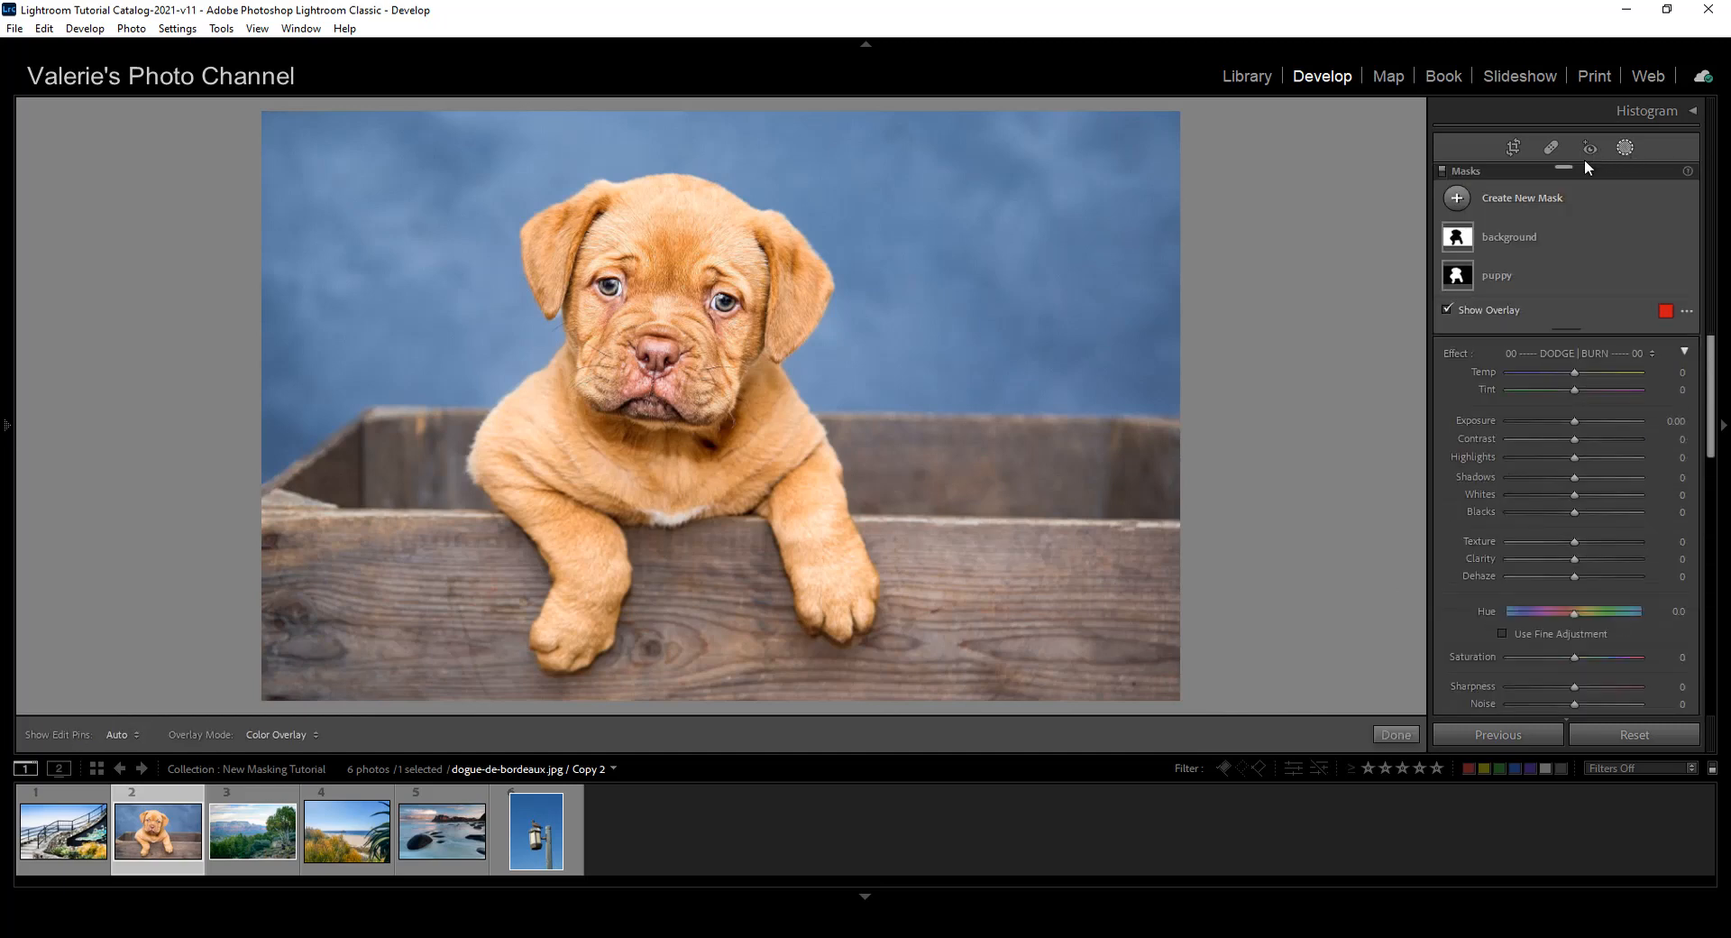
{"action": "left_click", "coordinate": [1521, 286]}
{"action": "left_click", "coordinate": [1516, 250]}
{"action": "left_click", "coordinate": [1524, 281]}
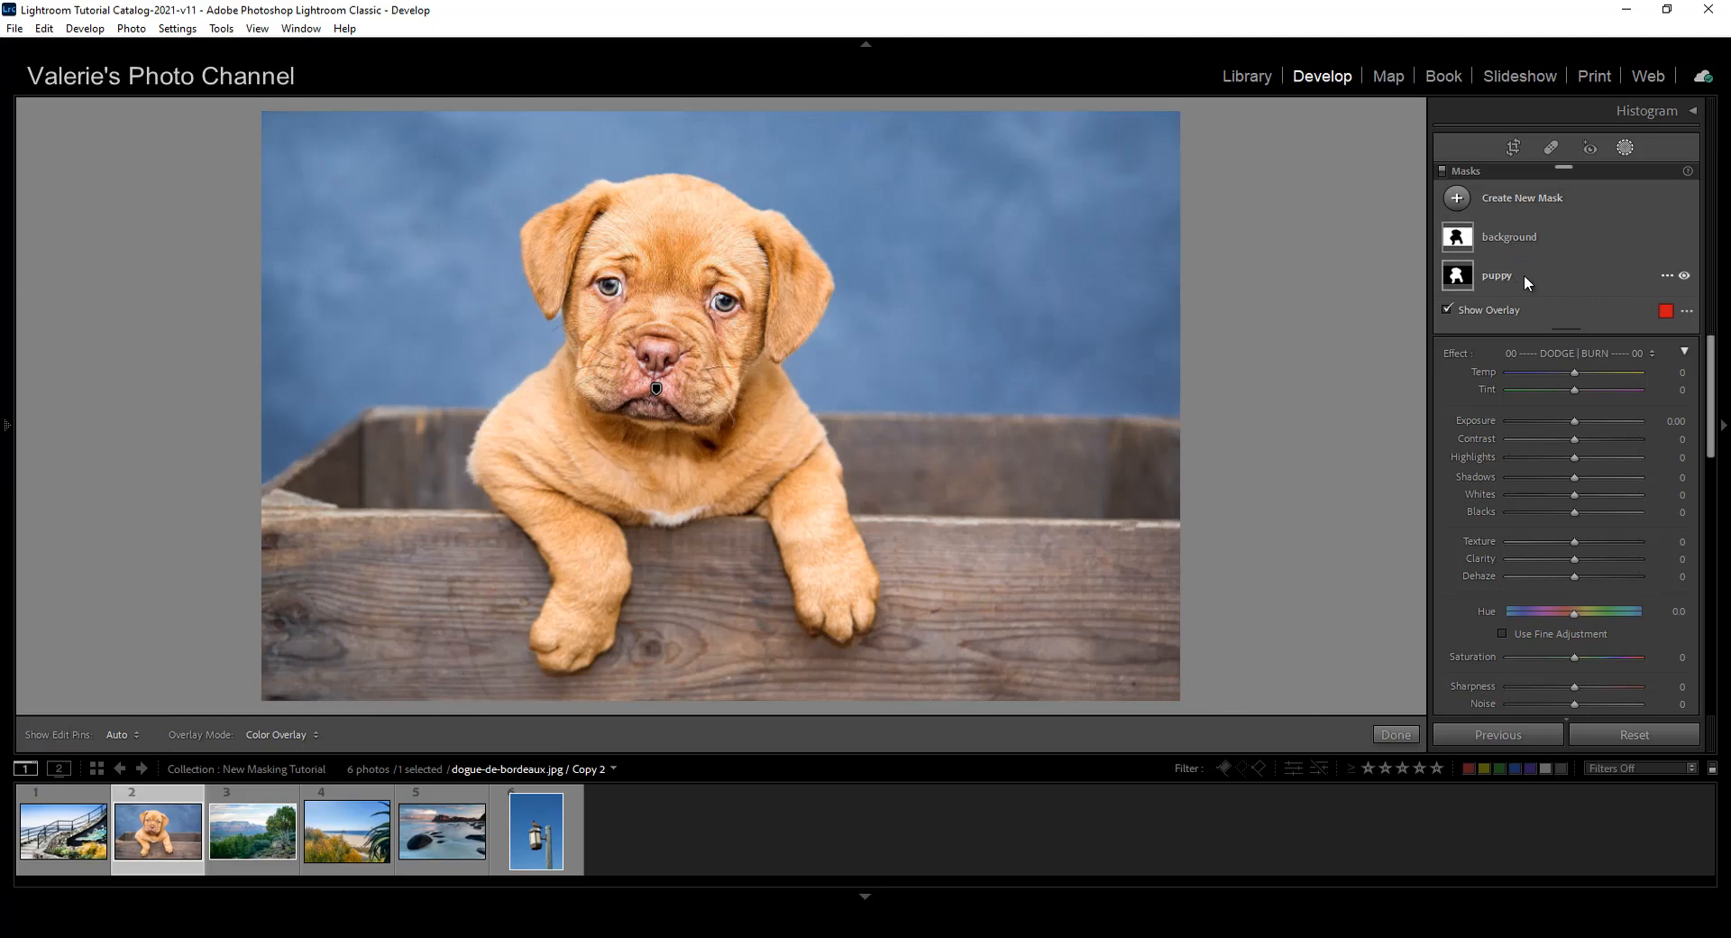
{"action": "left_click", "coordinate": [1684, 275]}
{"action": "left_click", "coordinate": [1684, 275]}
{"action": "left_click", "coordinate": [1685, 275]}
{"action": "left_click", "coordinate": [1684, 275]}
{"action": "left_click", "coordinate": [1683, 238]}
{"action": "left_click", "coordinate": [1683, 238]}
{"action": "left_click", "coordinate": [1533, 270]}
{"action": "left_click", "coordinate": [1530, 237]}
{"action": "left_click", "coordinate": [1578, 267]}
{"action": "left_click", "coordinate": [1572, 227]}
{"action": "left_click", "coordinate": [1515, 237]}
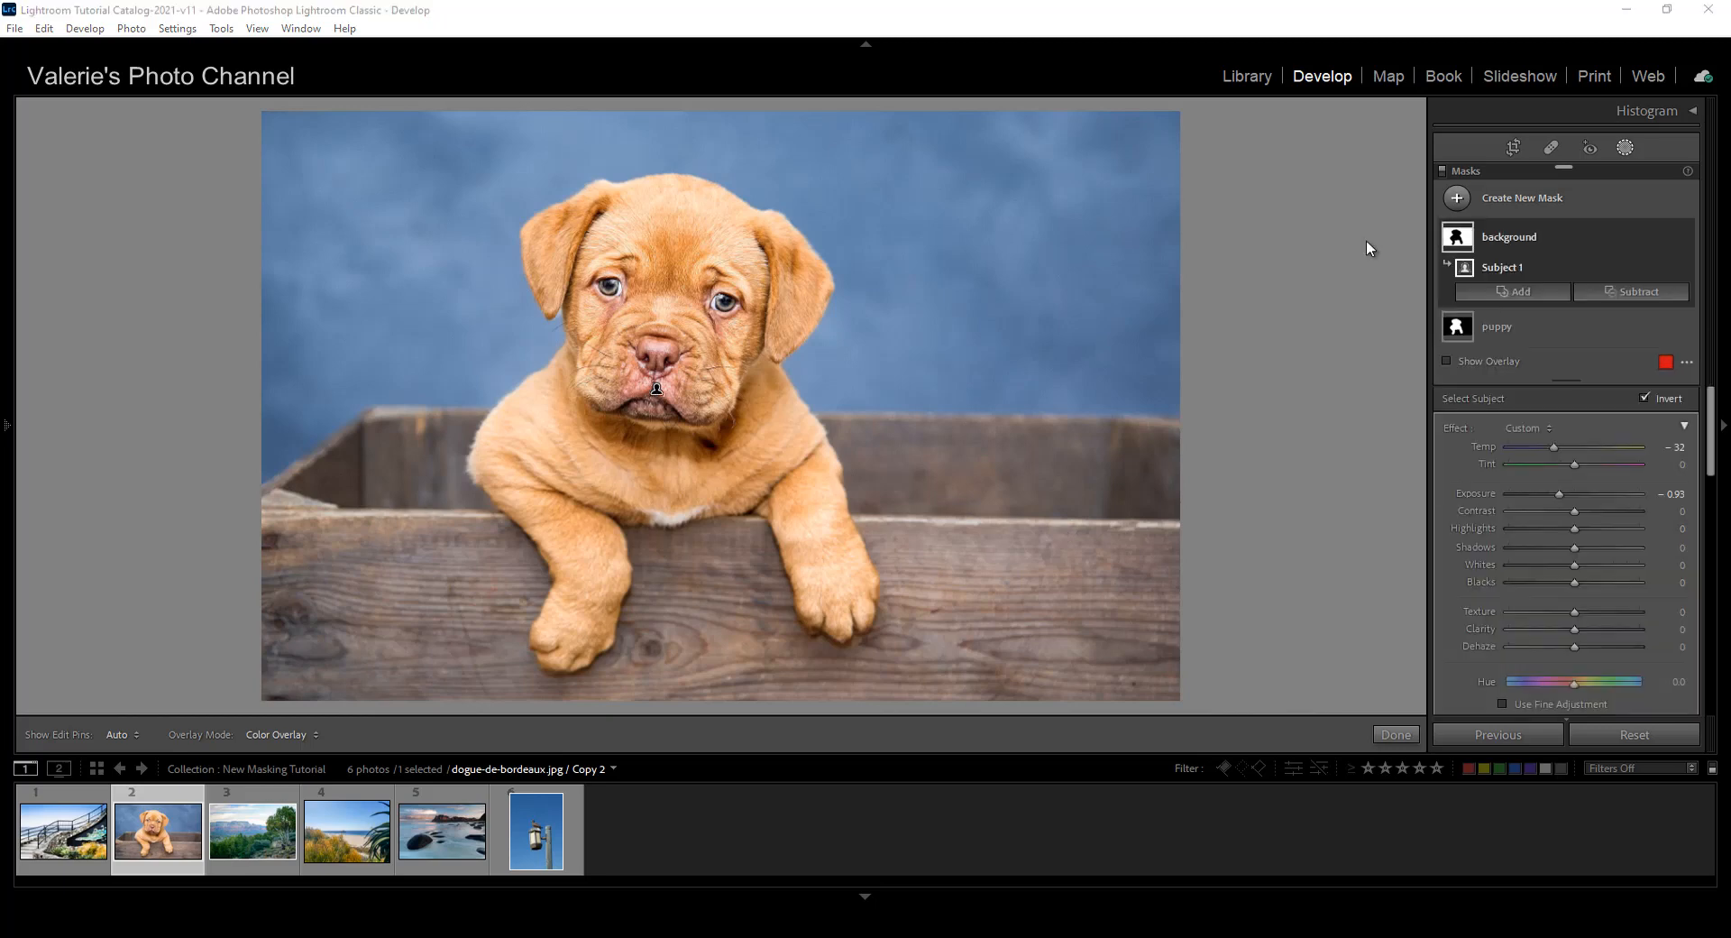
Create a new Select Subject mask, rename it as wood, and invert its Subject 1 component
{"action": "left_click", "coordinate": [1458, 200]}
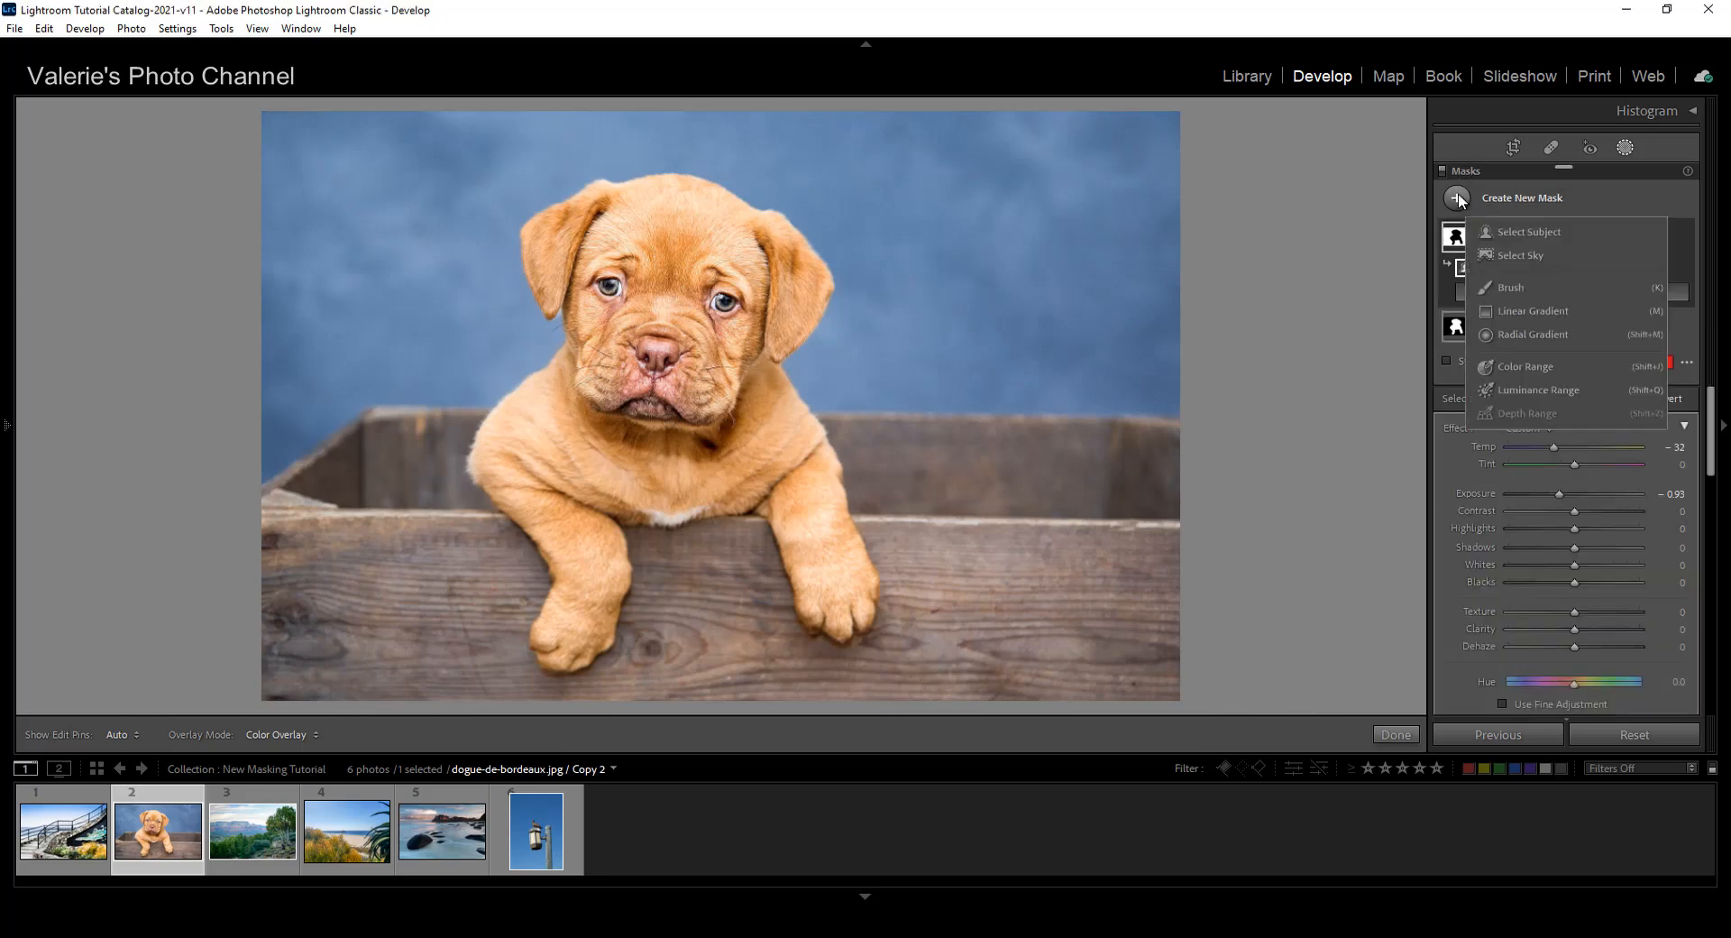
{"action": "left_click", "coordinate": [1552, 230]}
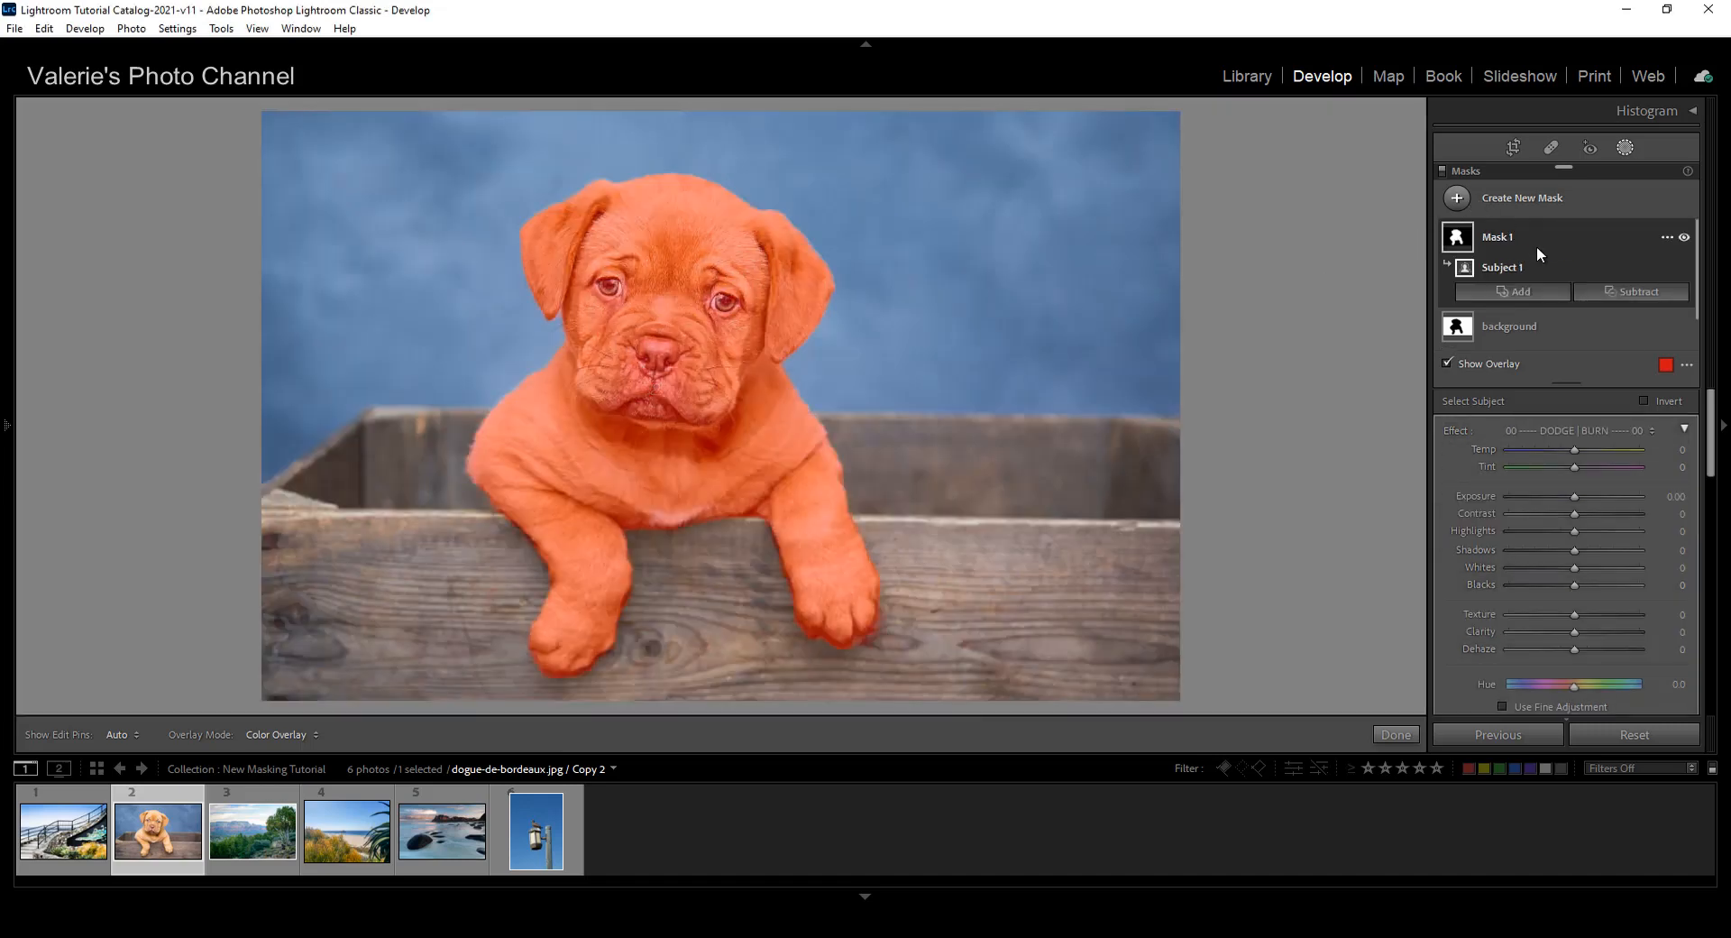
{"action": "double_click", "coordinate": [1508, 235]}
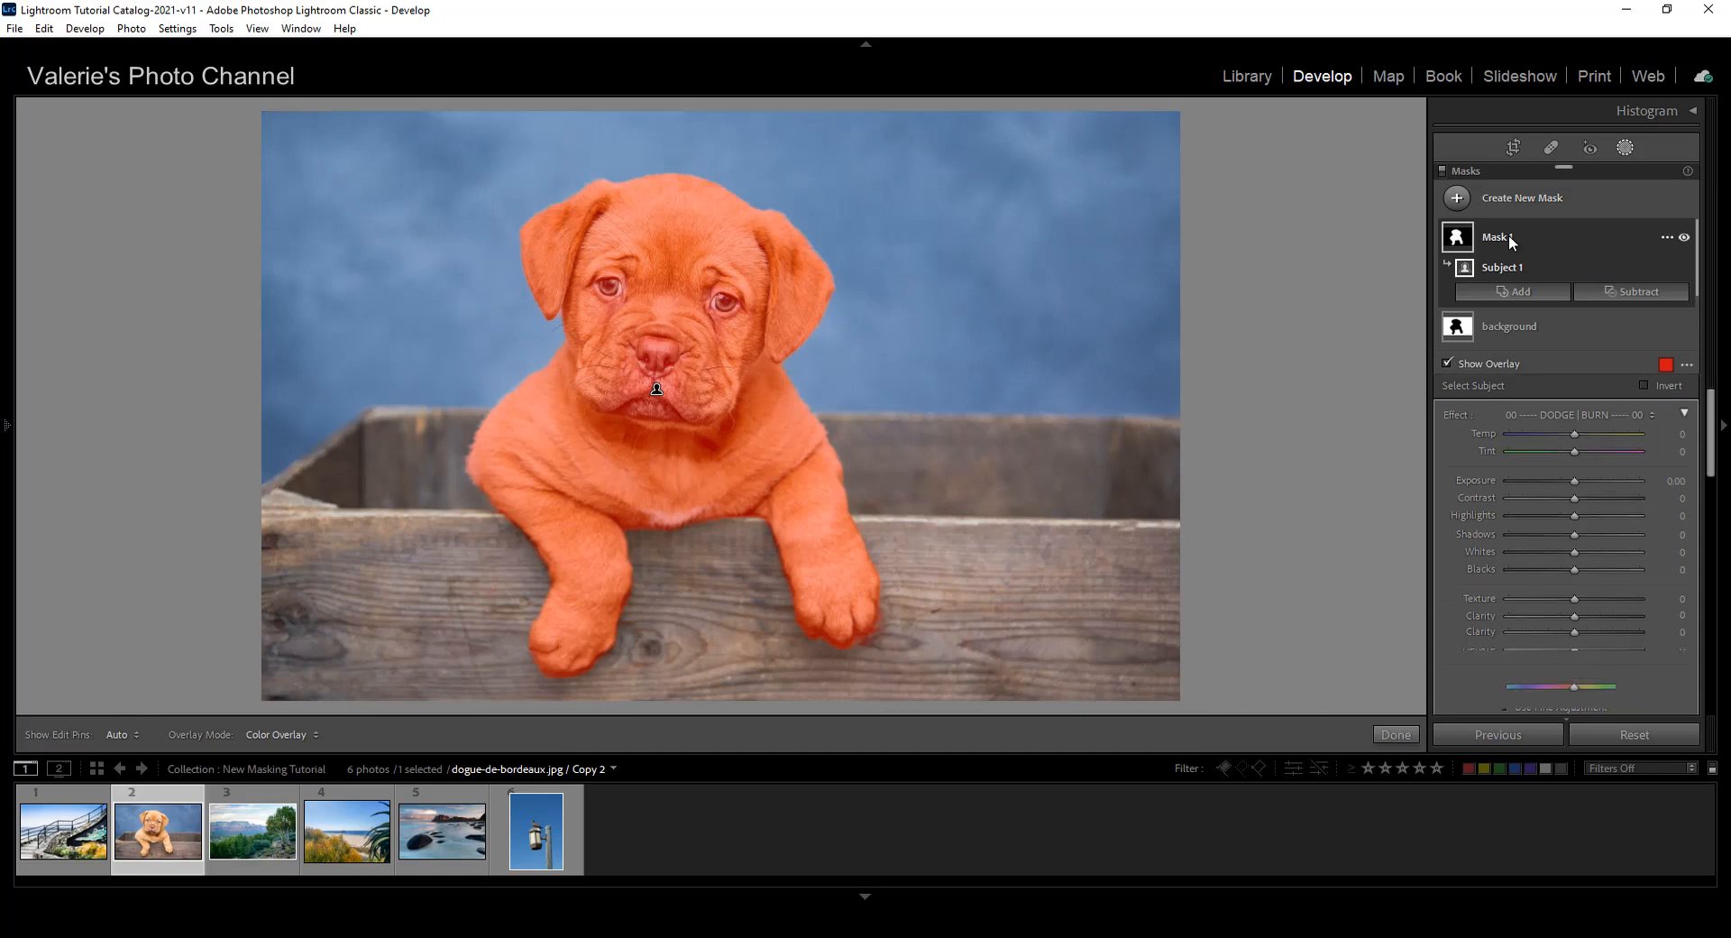
{"action": "type", "text": "wood"}
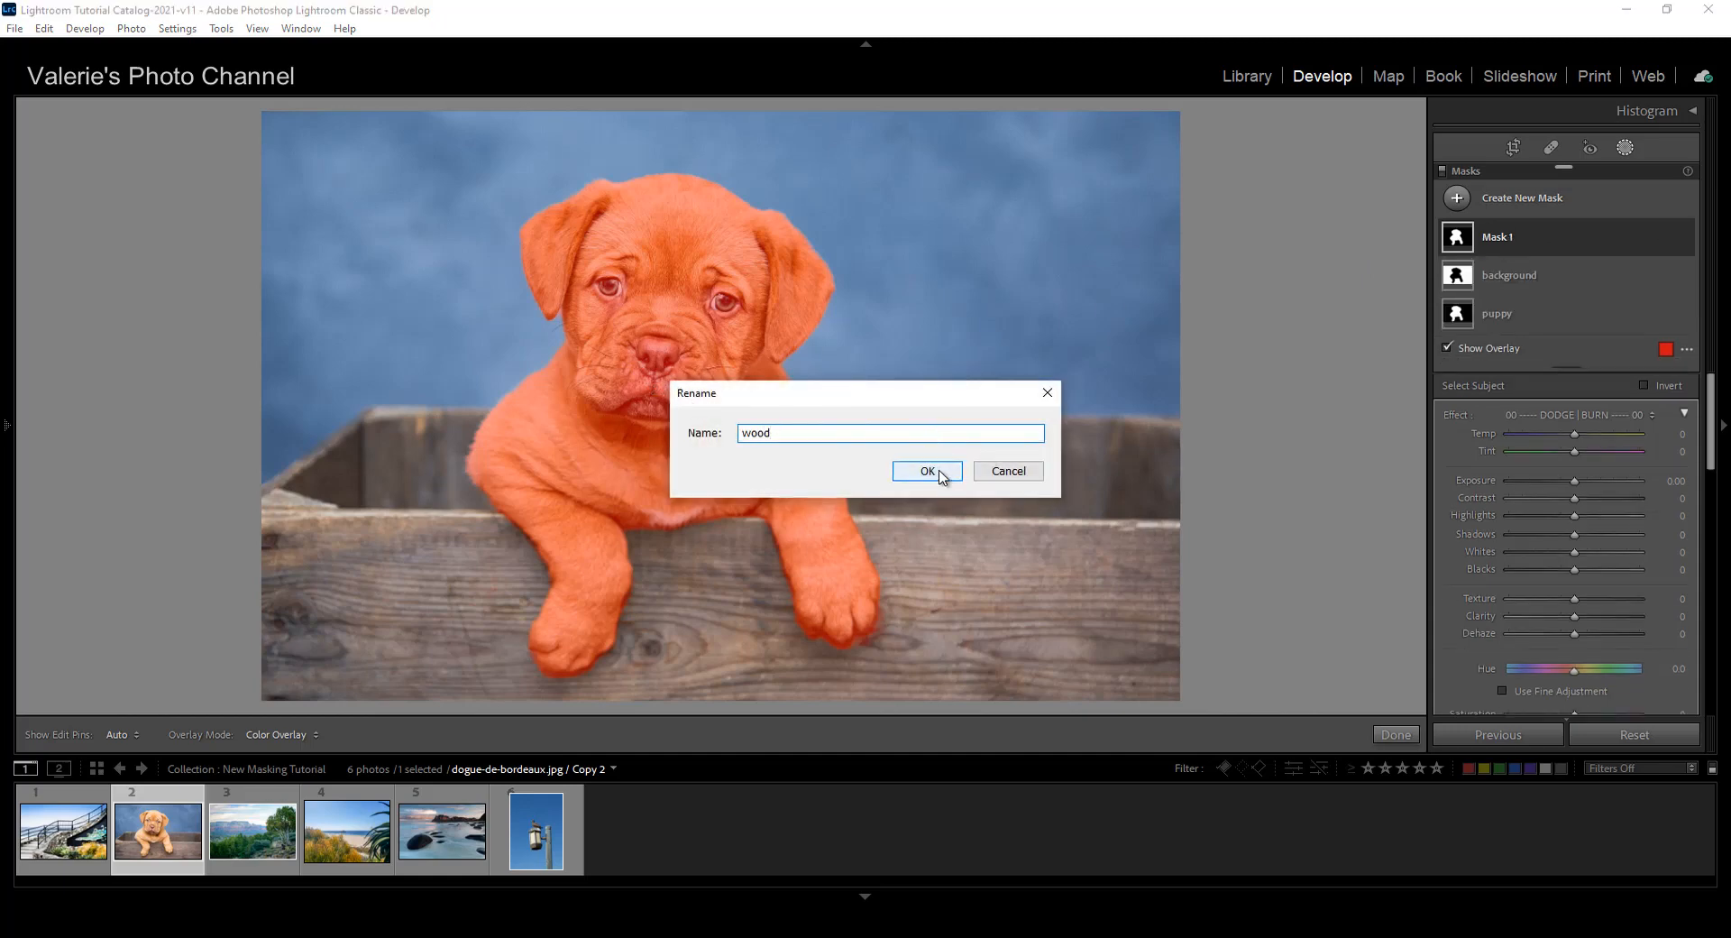
{"action": "left_click", "coordinate": [940, 471]}
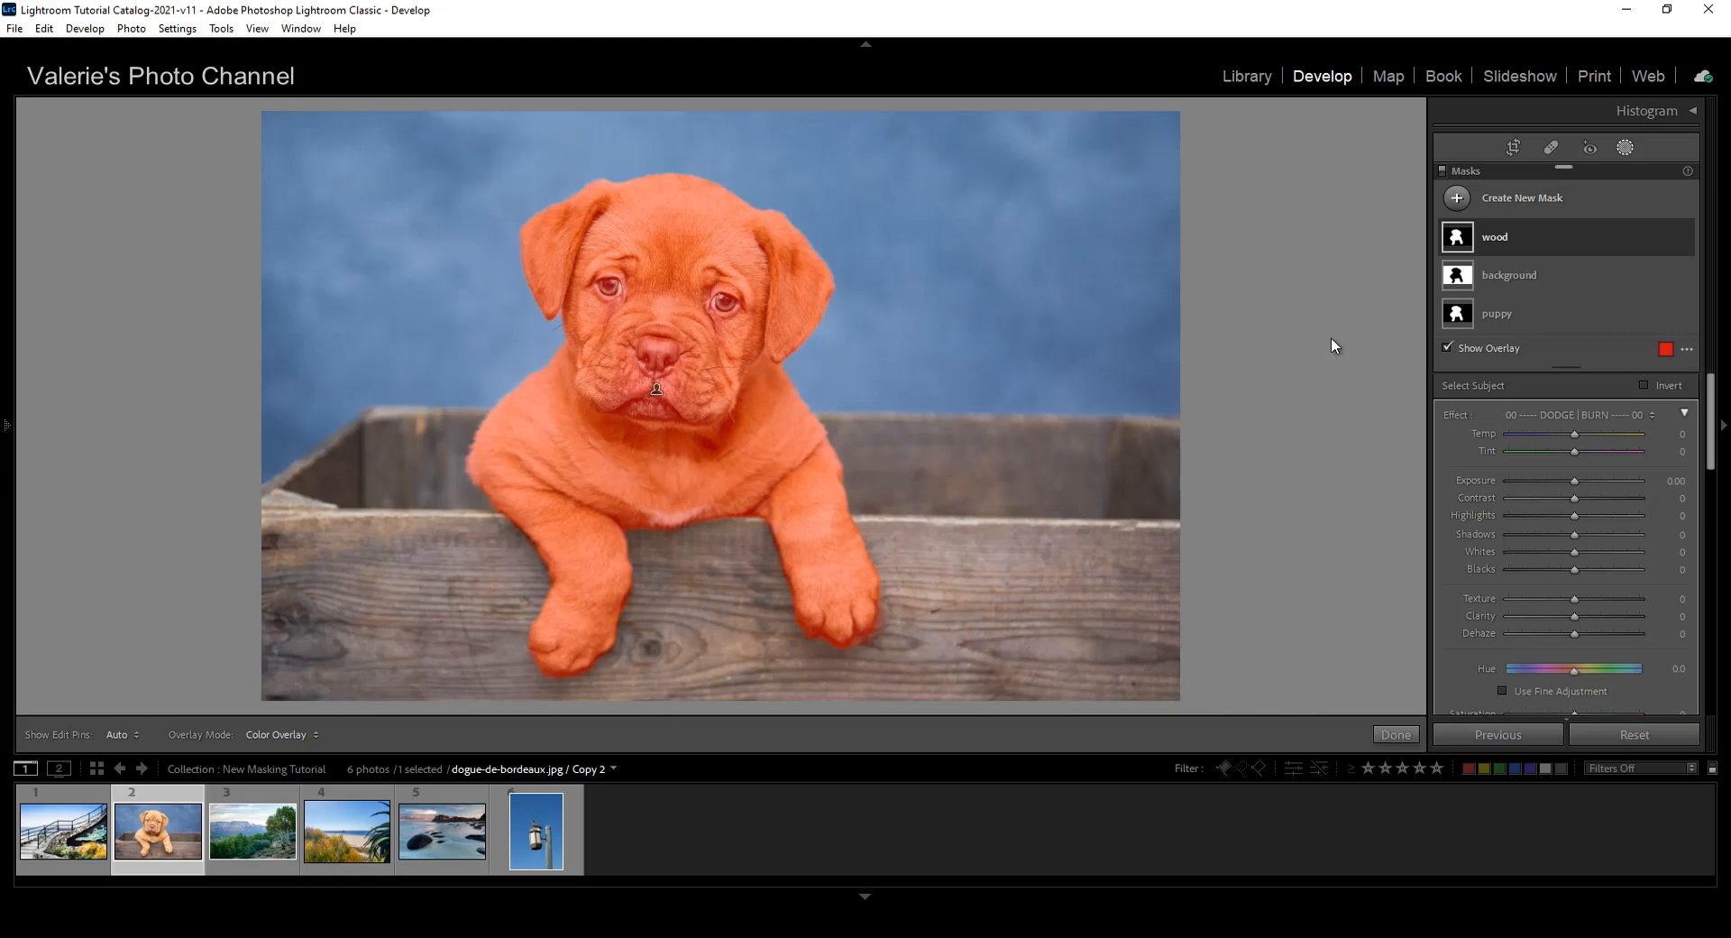
{"action": "left_click", "coordinate": [1664, 239]}
{"action": "left_click", "coordinate": [1600, 323]}
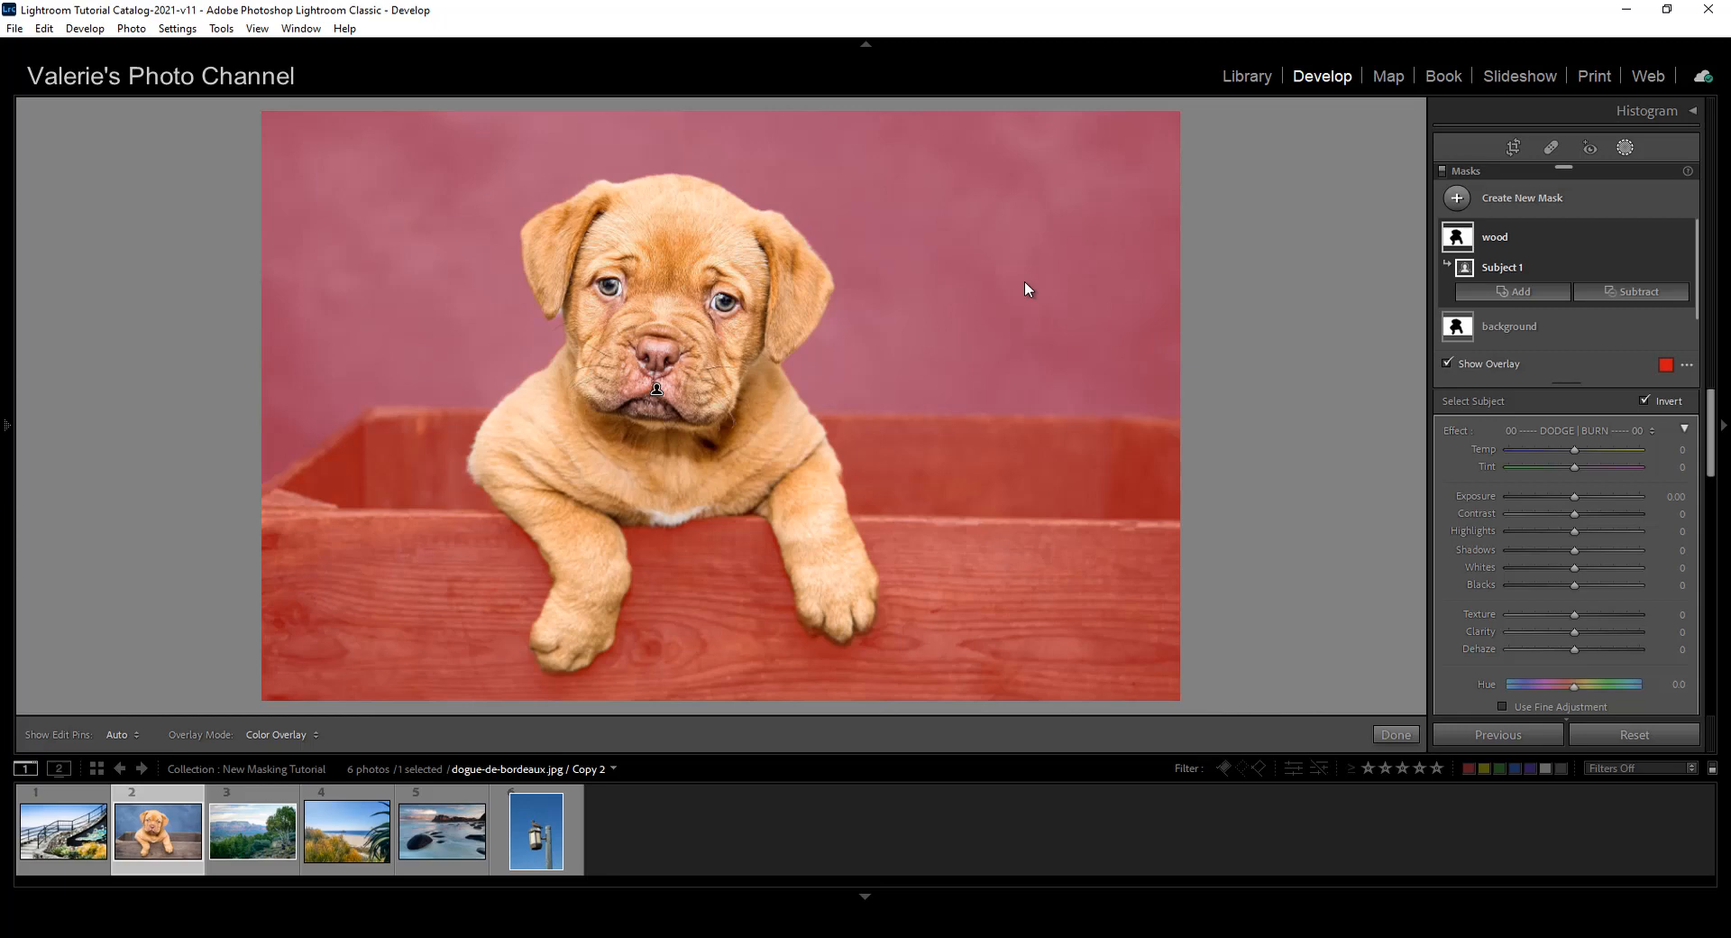
Intersect the wood mask with a Color Range sampled from a patch of the front plank, and set its Refine to 35
{"action": "left_click", "coordinate": [1535, 235]}
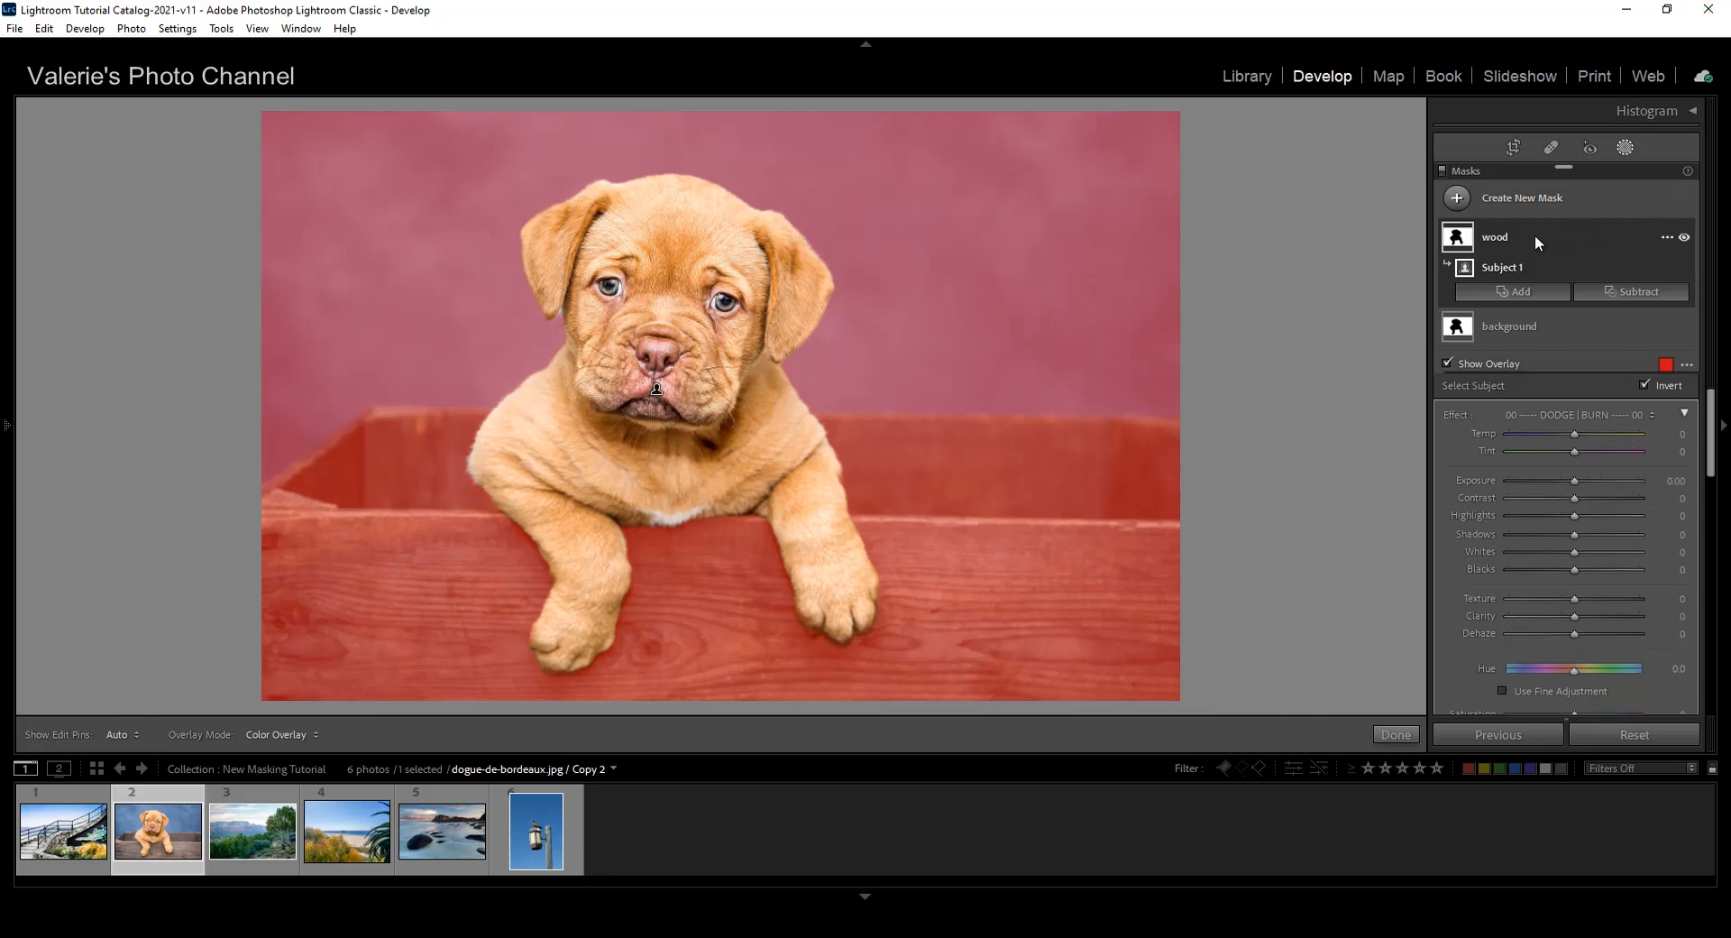
{"action": "left_click", "coordinate": [1534, 240]}
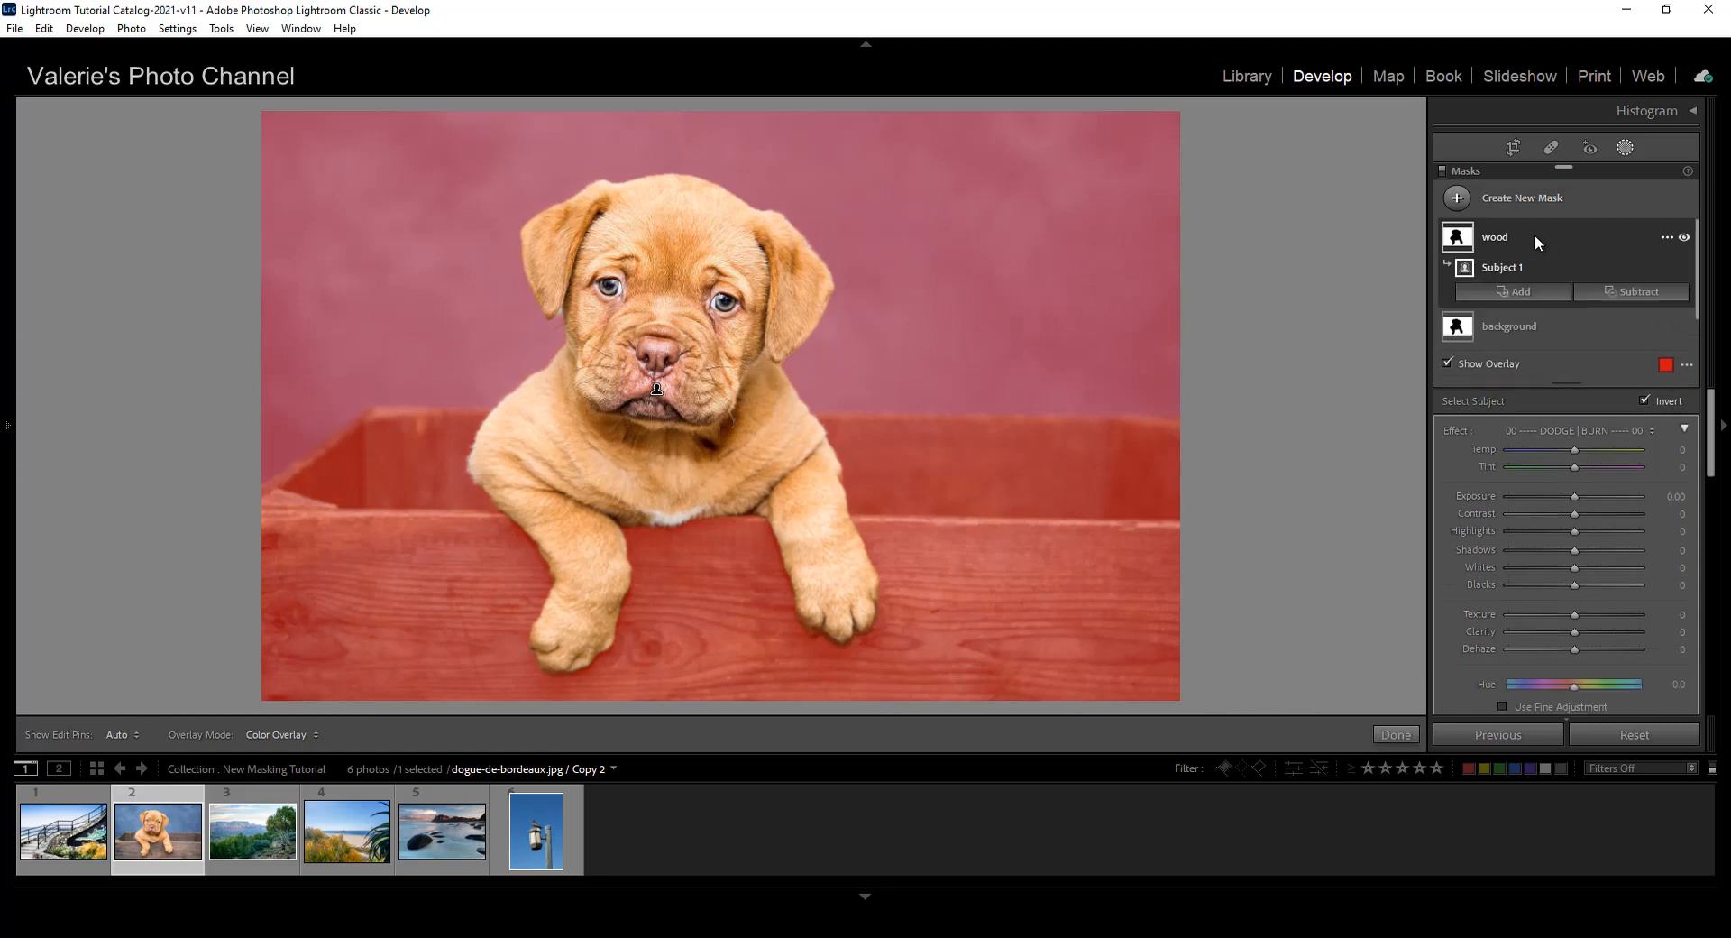
{"action": "left_click", "coordinate": [1667, 237]}
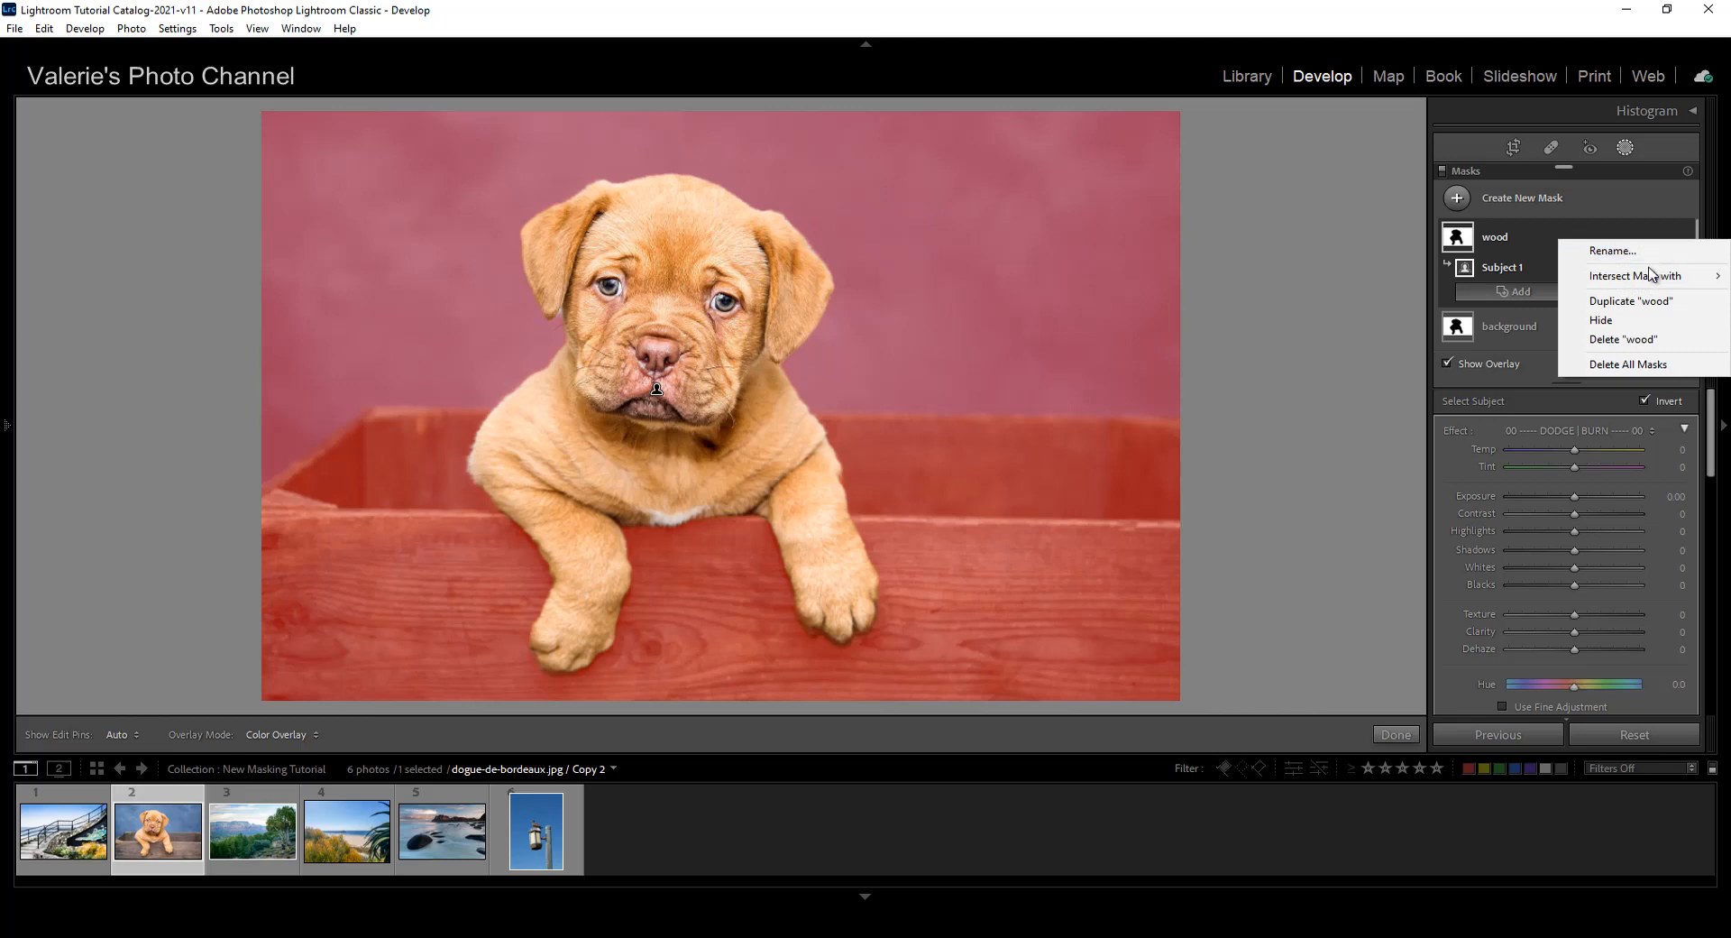
{"action": "mouse_move", "coordinate": [1650, 278]}
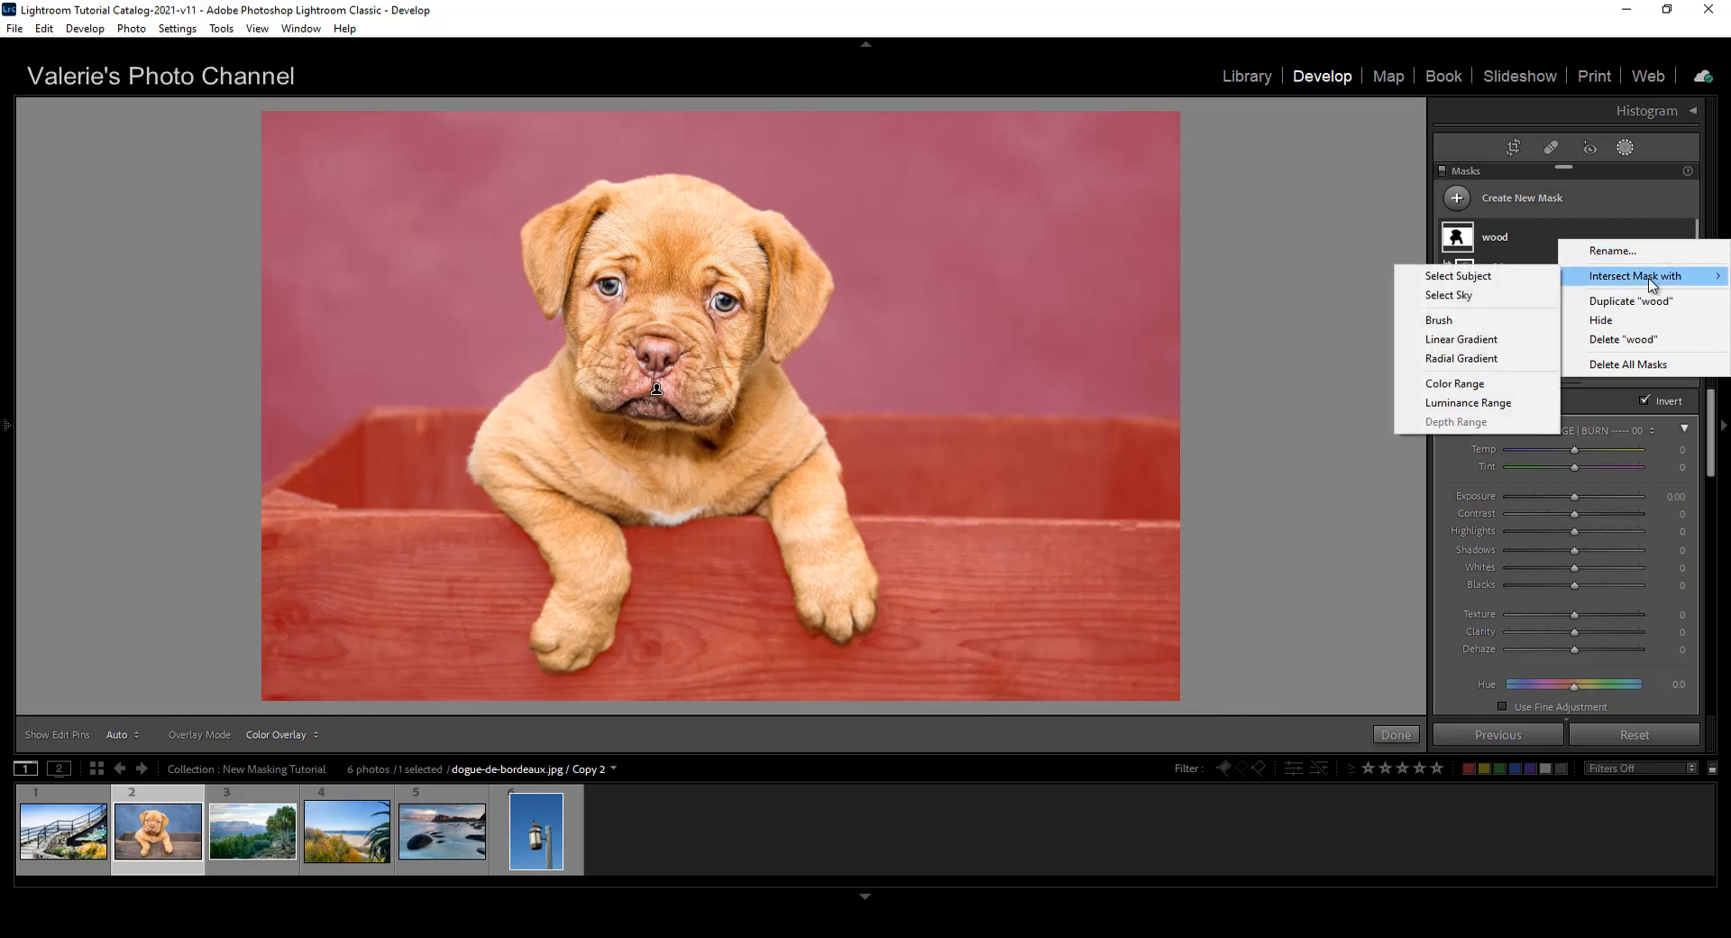
{"action": "left_click", "coordinate": [1486, 385]}
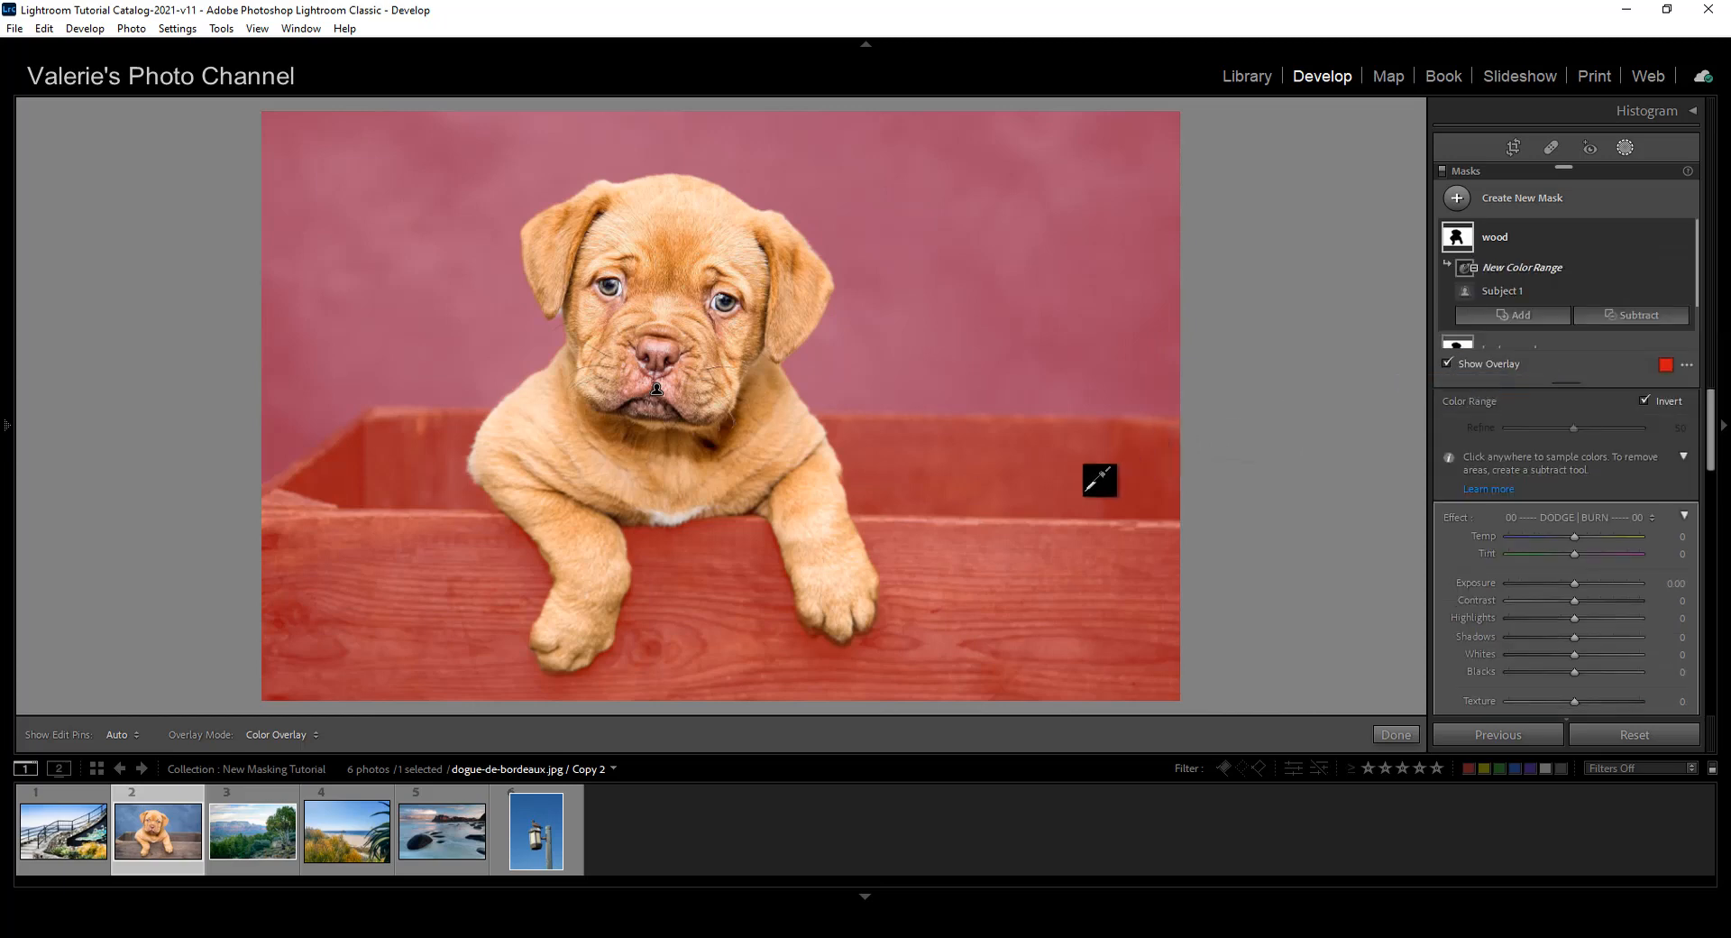
{"action": "left_click_drag", "start_coordinate": [966, 560], "coordinate": [1076, 624]}
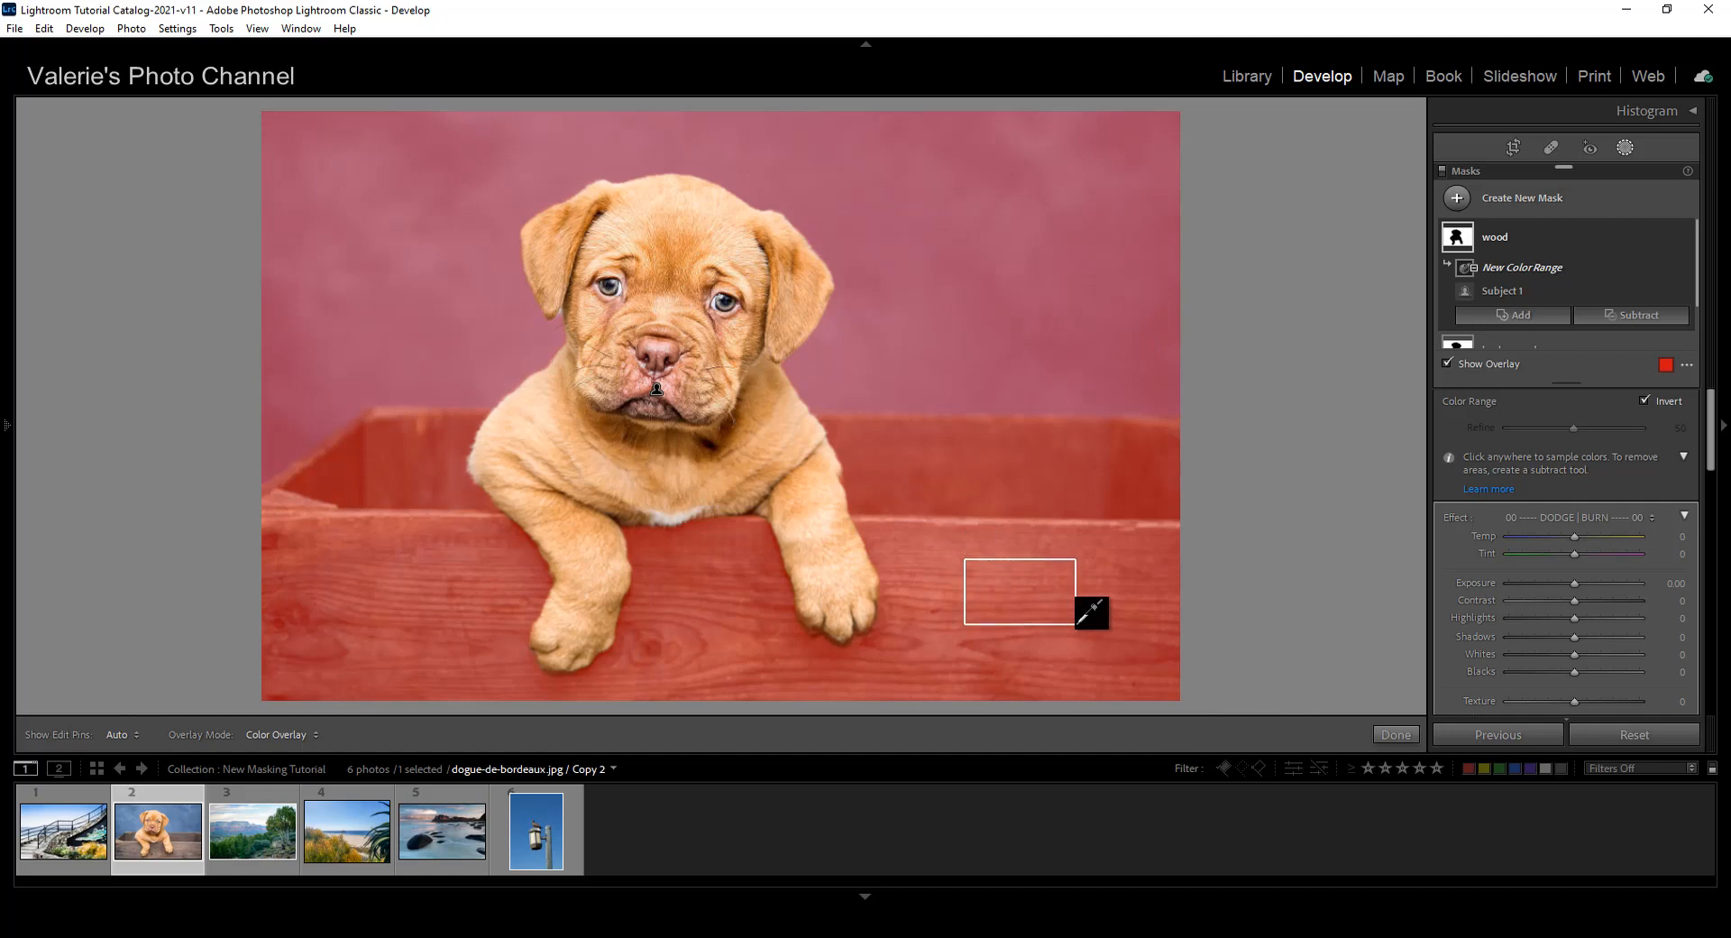
{"action": "left_click_drag", "start_coordinate": [1075, 624], "coordinate": [1077, 625]}
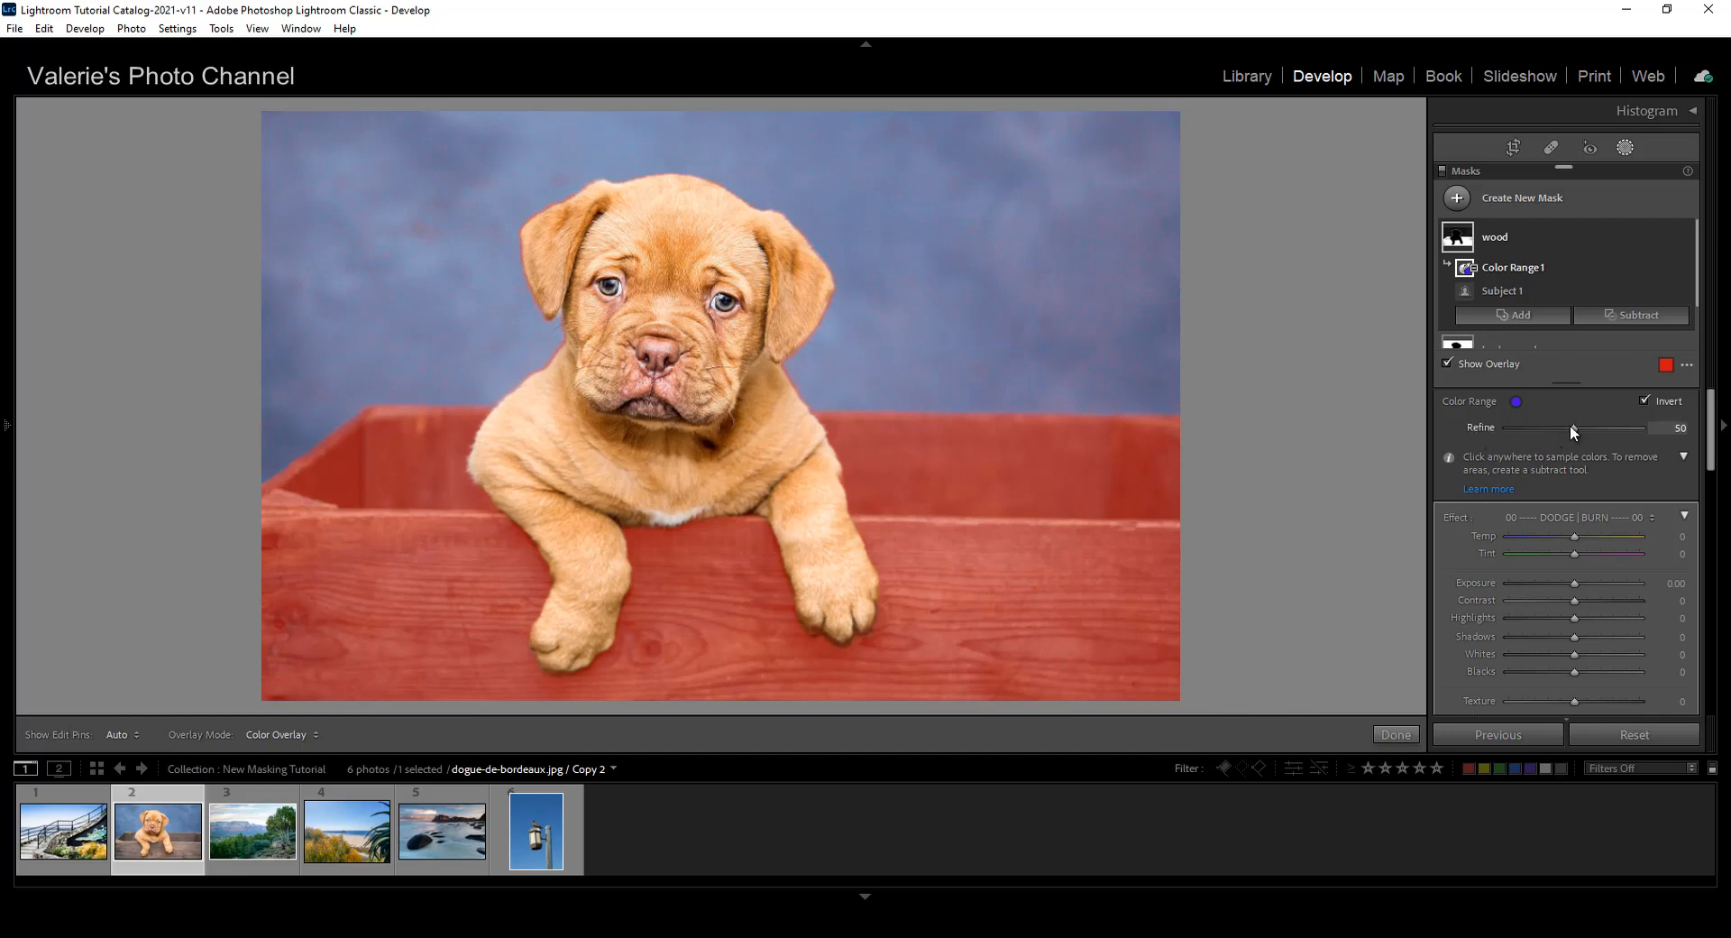
{"action": "left_click_drag", "start_coordinate": [1571, 424], "coordinate": [1571, 425]}
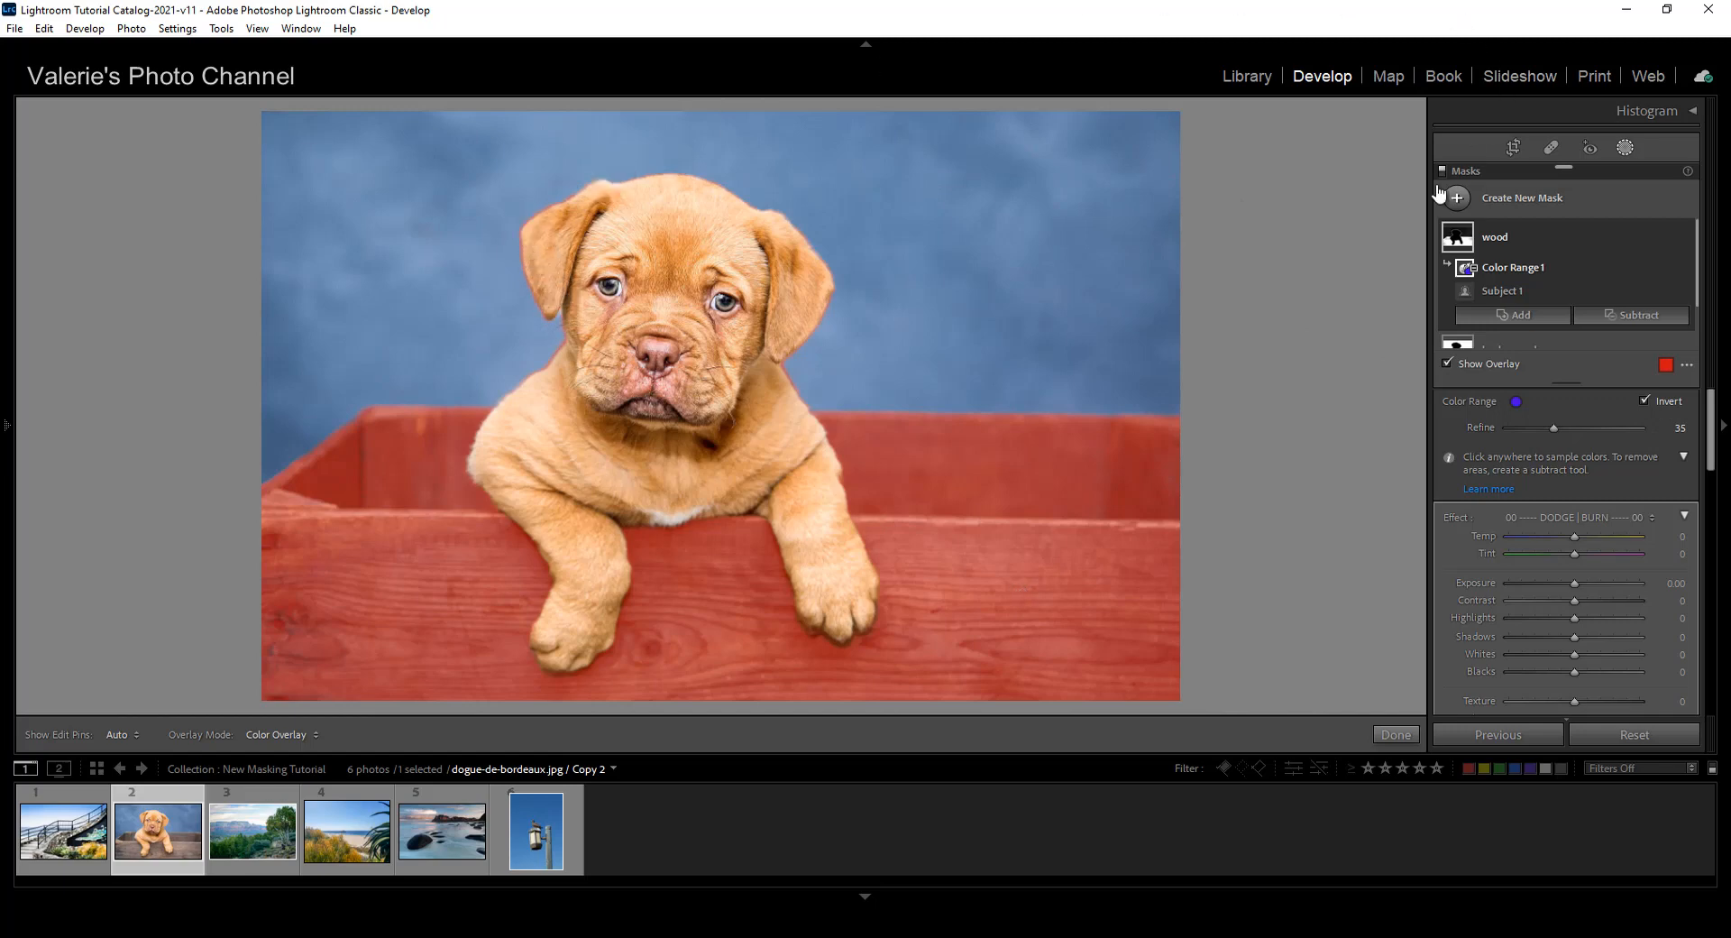
Subtract from the wood mask with a brush of size 7, painting over the stray masked spots beside the puppy's ear
{"action": "left_click", "coordinate": [1639, 317]}
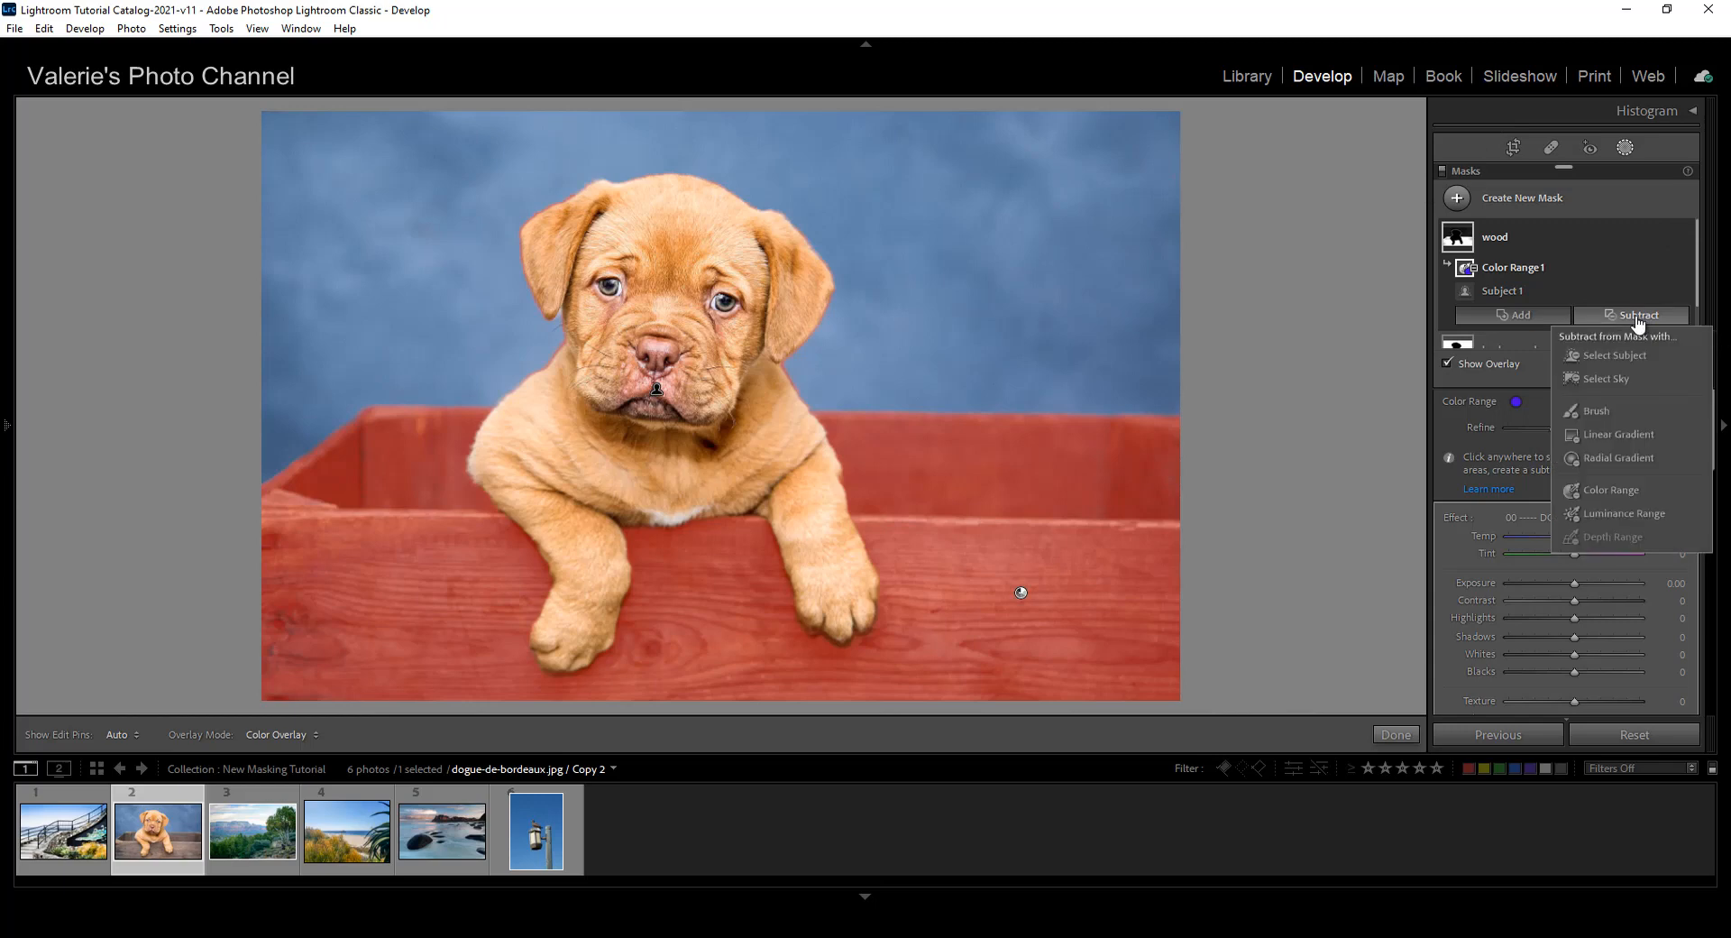
{"action": "left_click", "coordinate": [1611, 408]}
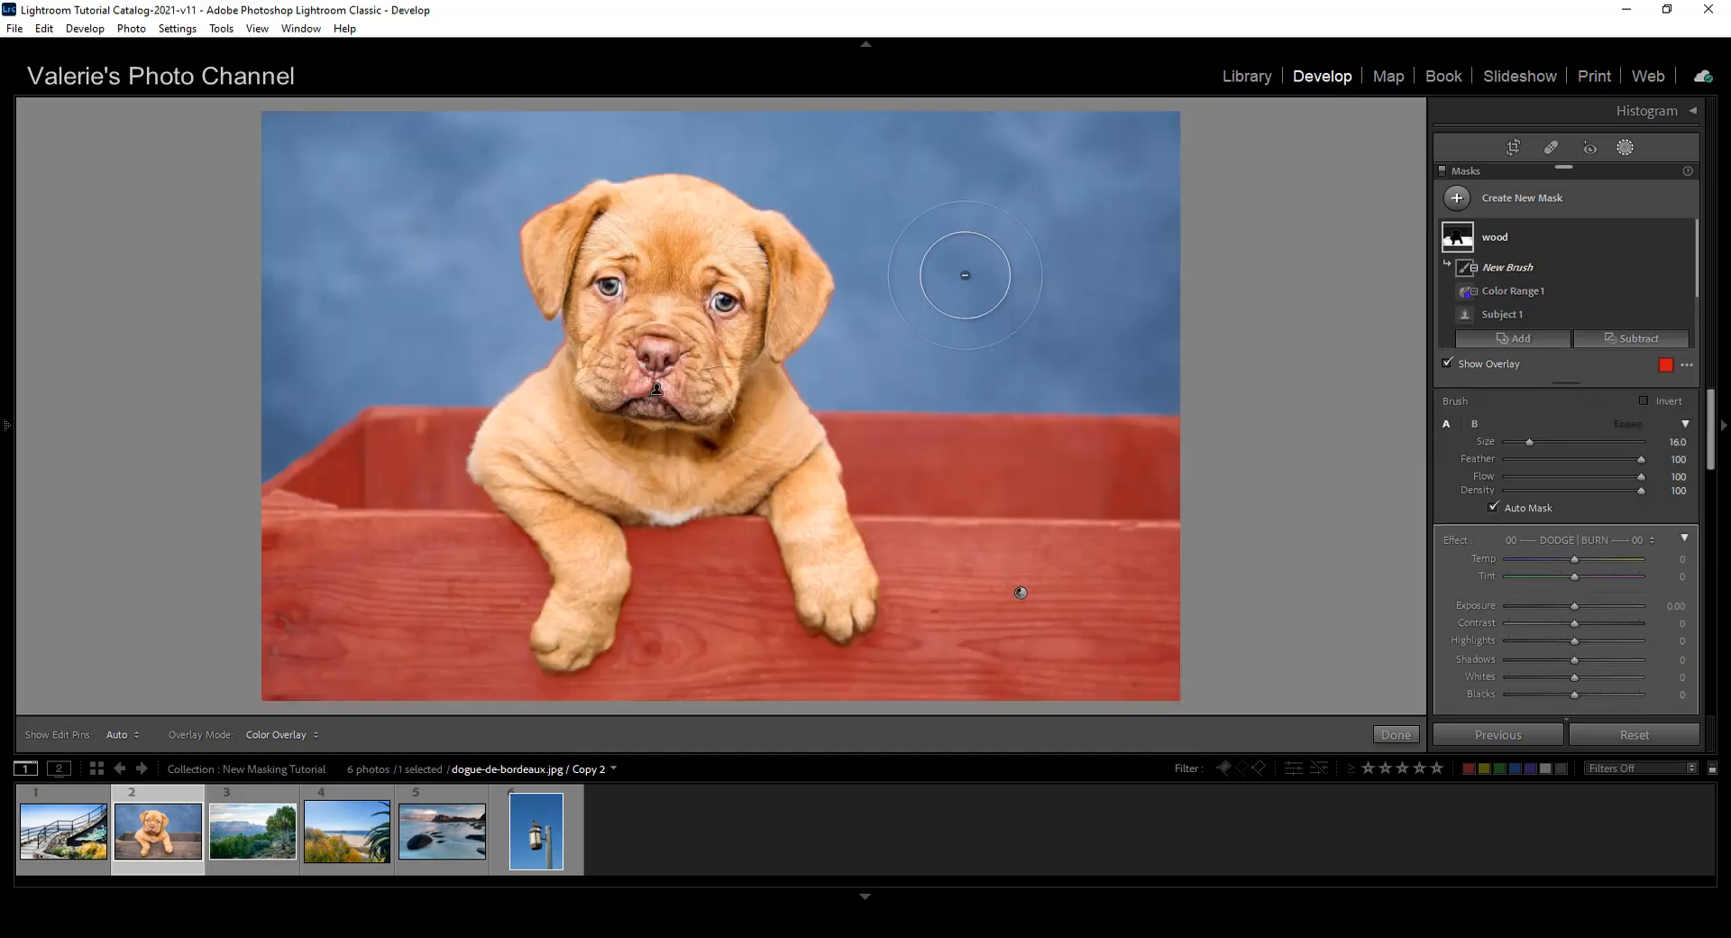
{"action": "scroll", "coordinate": [964, 275], "scroll_direction": "down", "scroll_amount": 4}
{"action": "key", "text": "bracketleft"}
{"action": "key", "text": "bracketleft"}
{"action": "key", "text": "bracketleft"}
{"action": "key", "text": "bracketleft"}
{"action": "key", "text": "bracketleft"}
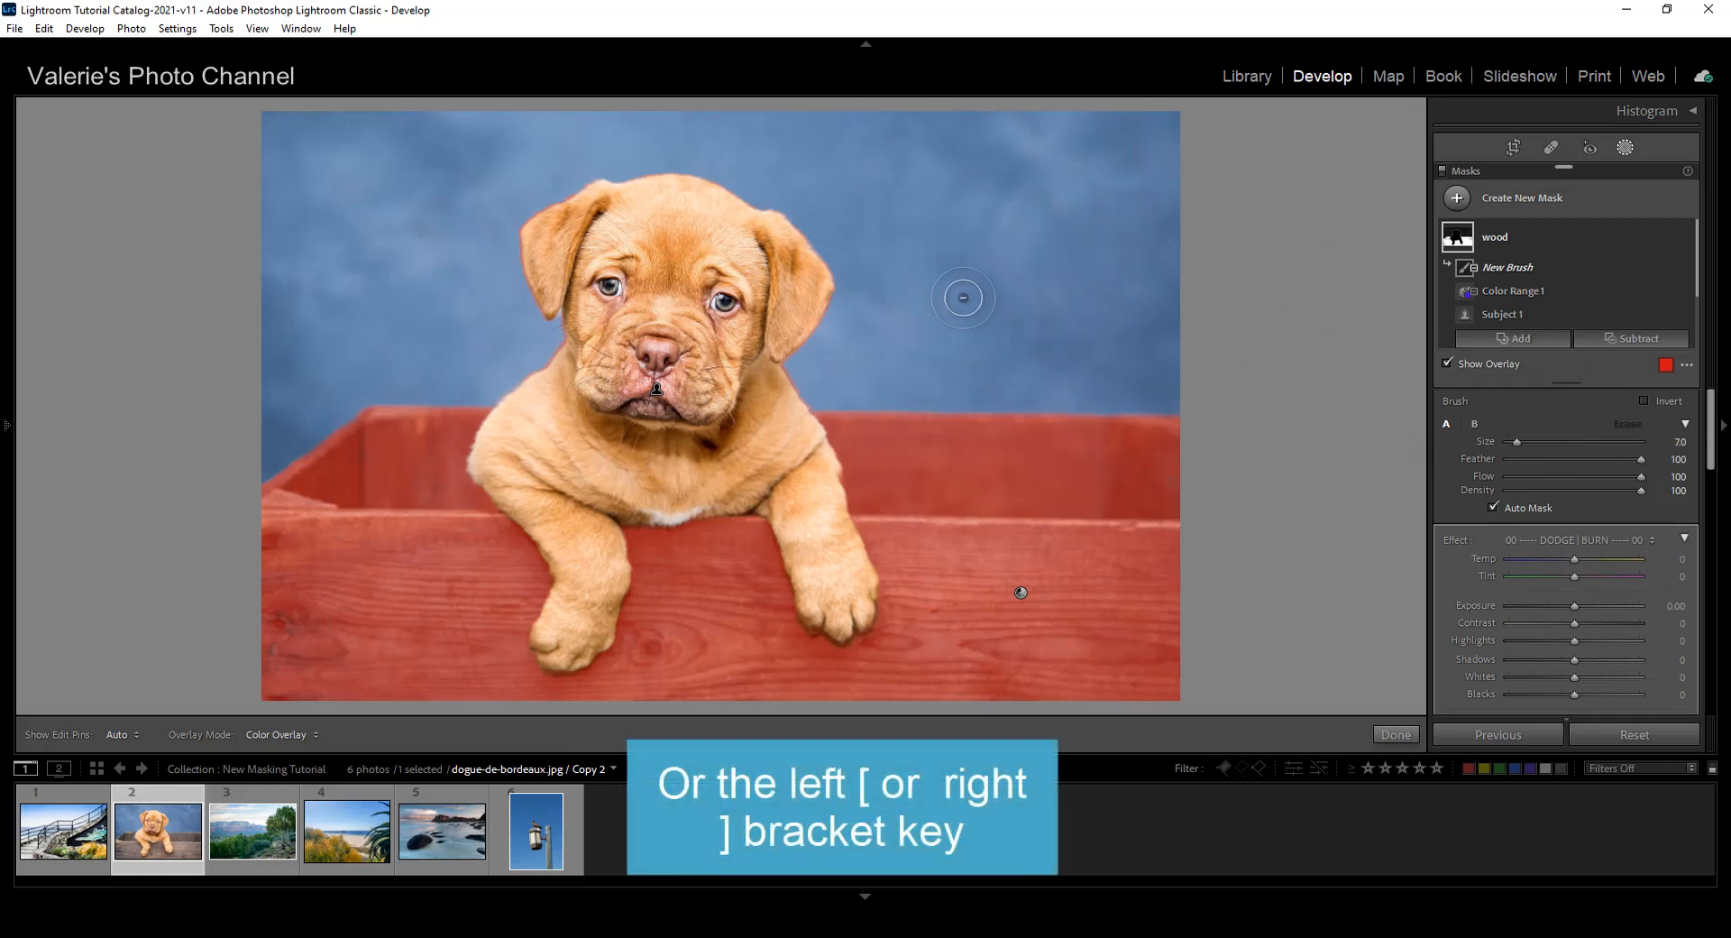
{"action": "key", "text": "h"}
{"action": "key", "text": "alt"}
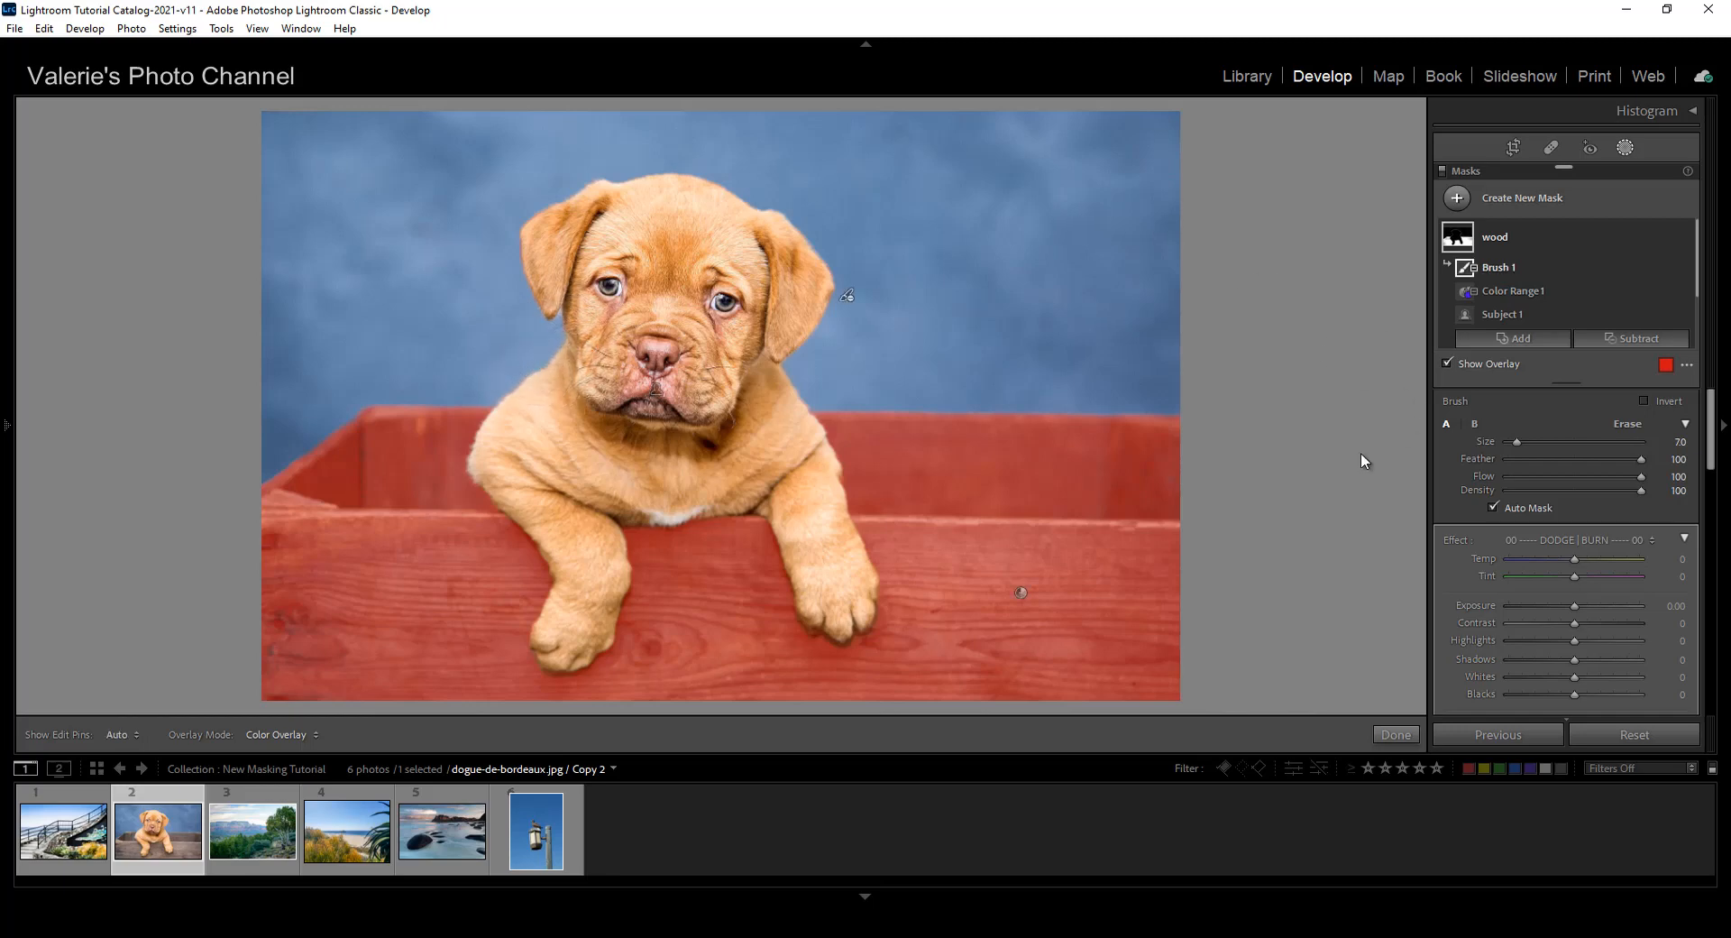
Hide the mask overlay and increase the wood mask's Texture
{"action": "scroll", "coordinate": [1630, 613], "scroll_direction": "down", "scroll_amount": 2}
{"action": "scroll", "coordinate": [1630, 613], "scroll_direction": "down", "scroll_amount": 2}
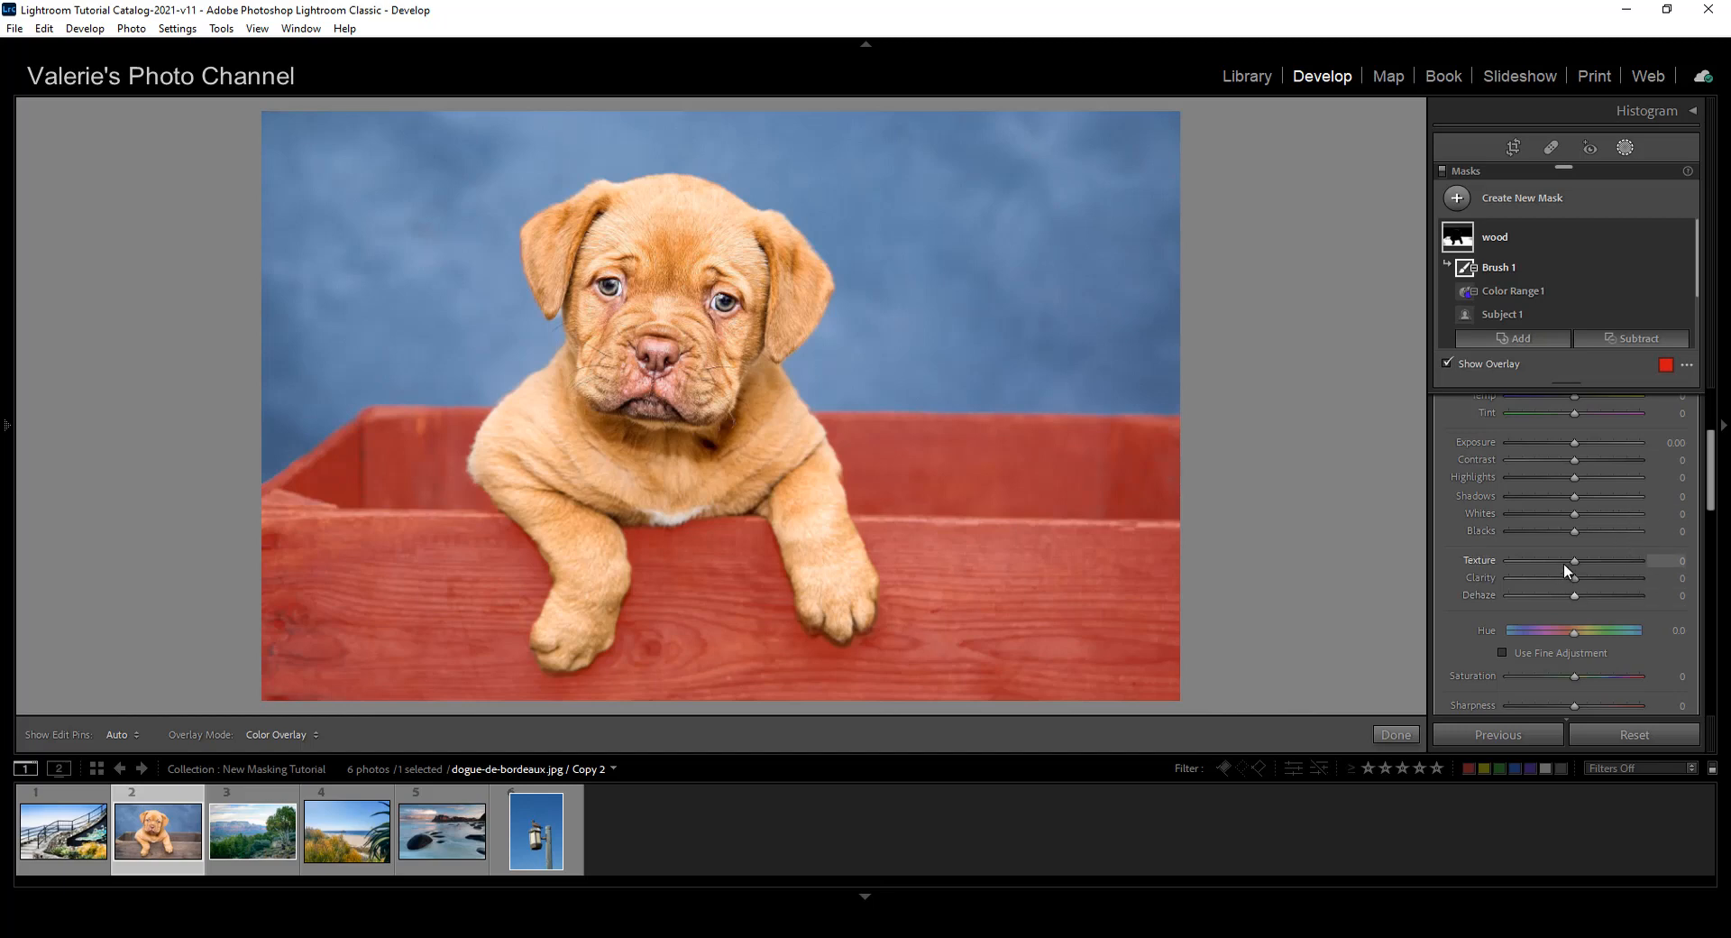
{"action": "key", "text": "o"}
{"action": "left_click_drag", "start_coordinate": [1576, 564], "coordinate": [1596, 577]}
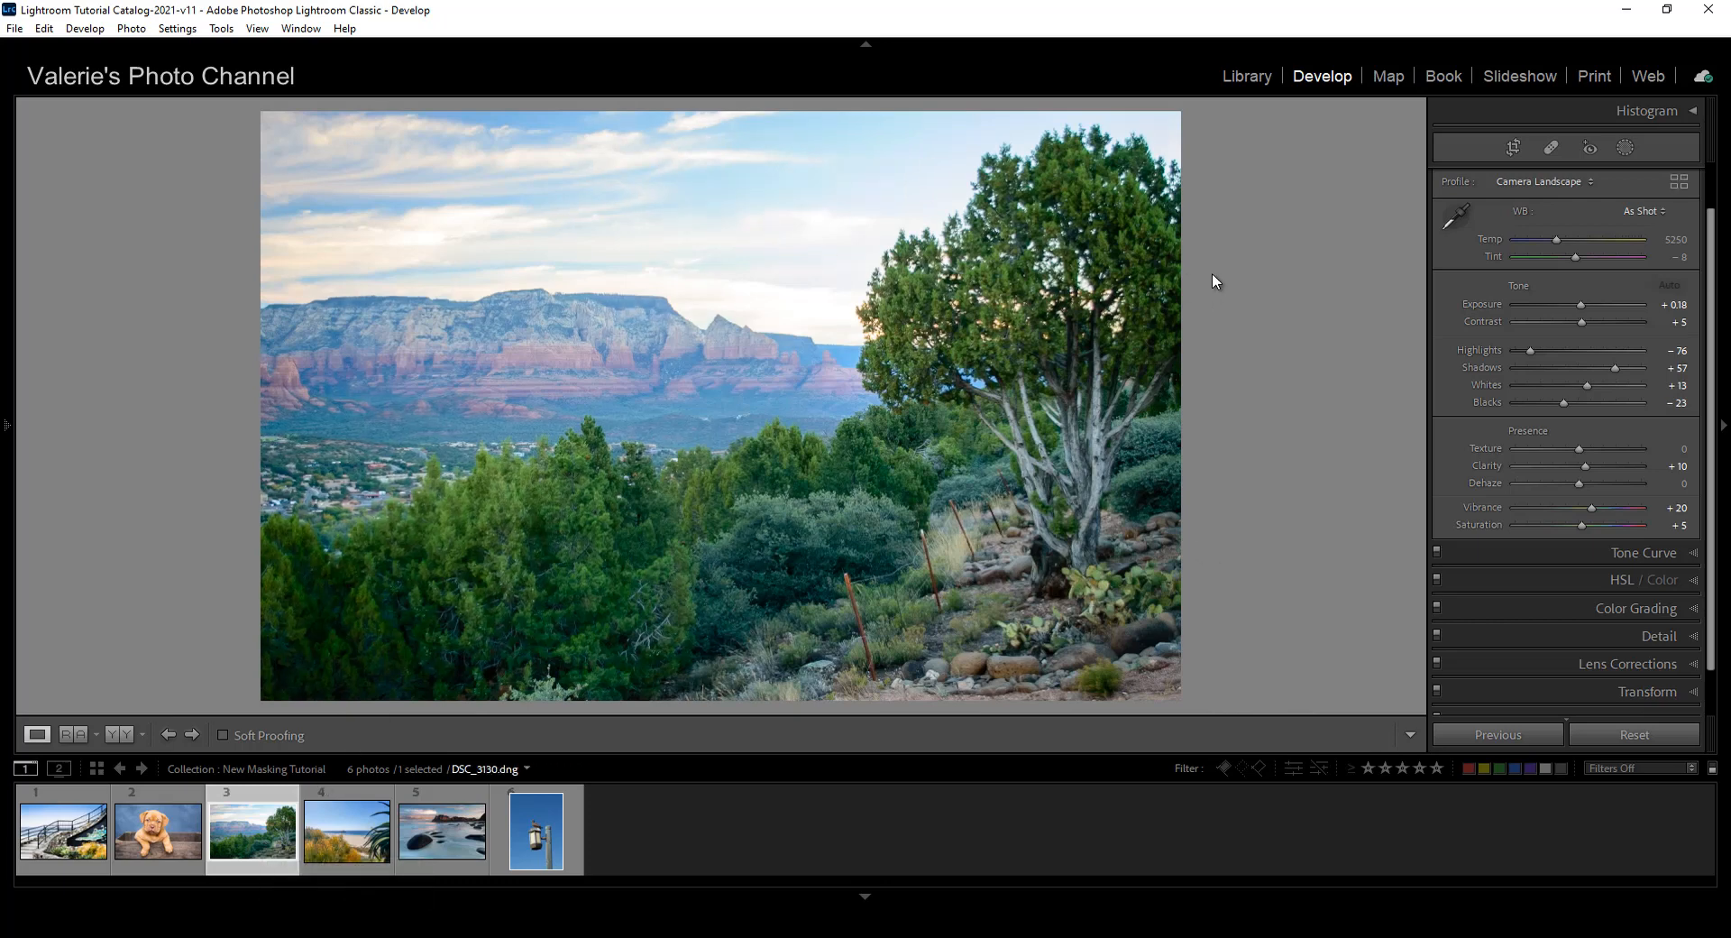
Create a Select Sky mask on the landscape photo and, with the overlay hidden, set its Temp to -33 and Exposure to -0.44
{"action": "left_click", "coordinate": [1626, 147]}
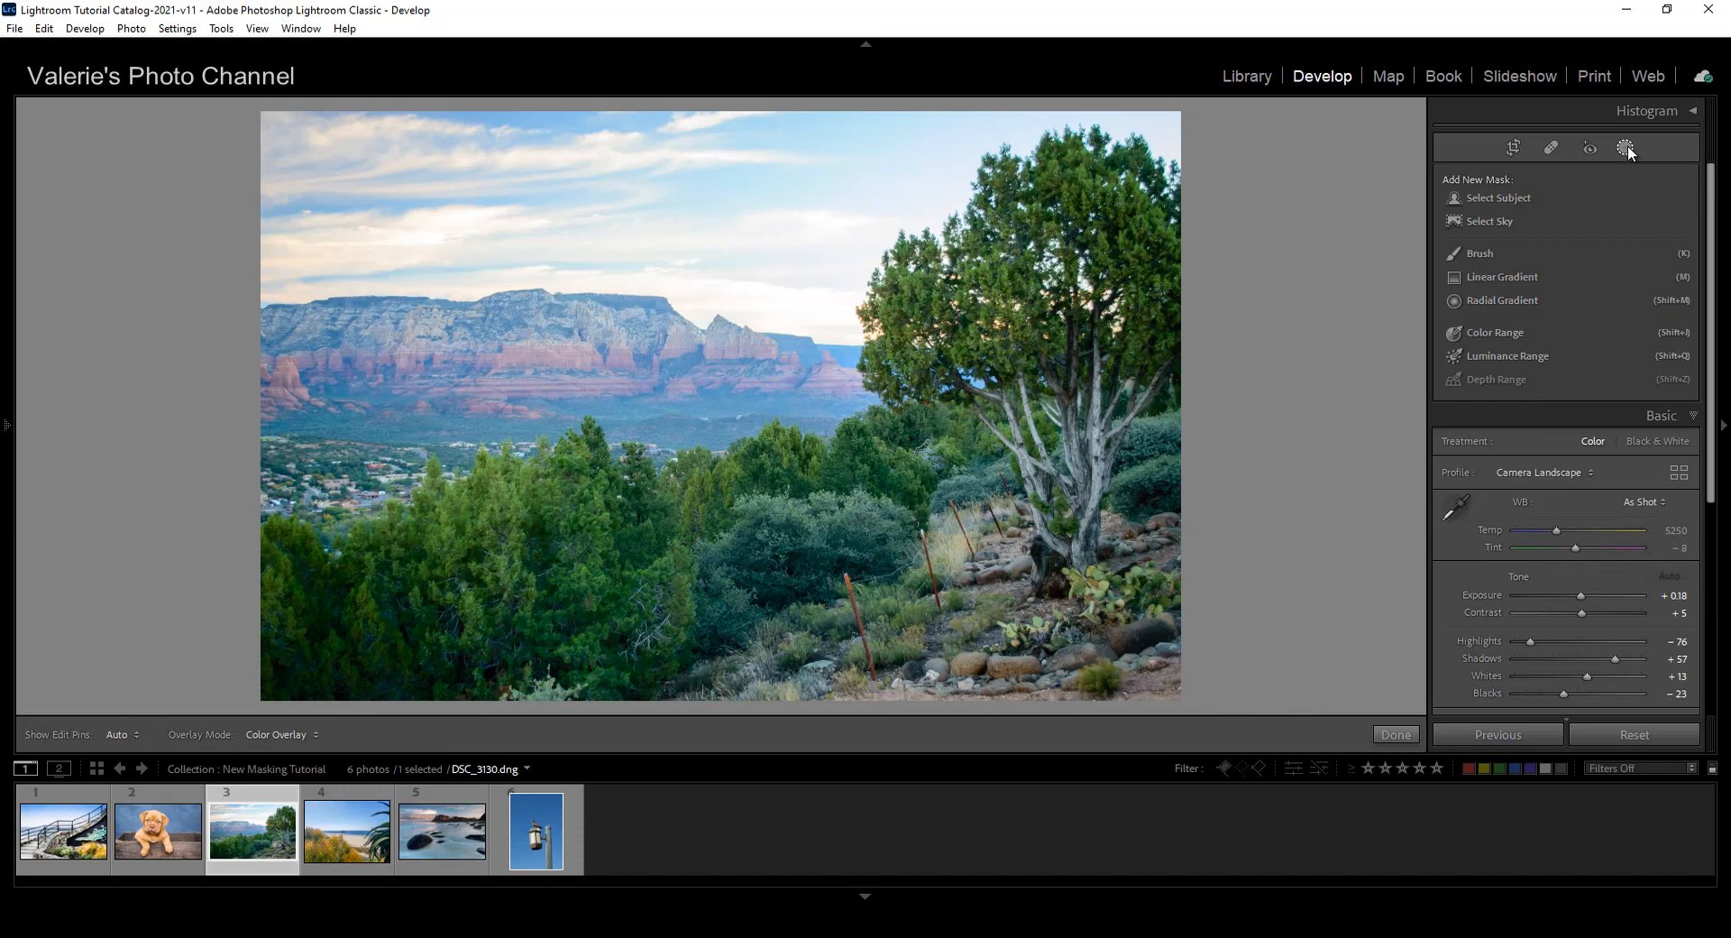
{"action": "left_click", "coordinate": [1488, 221]}
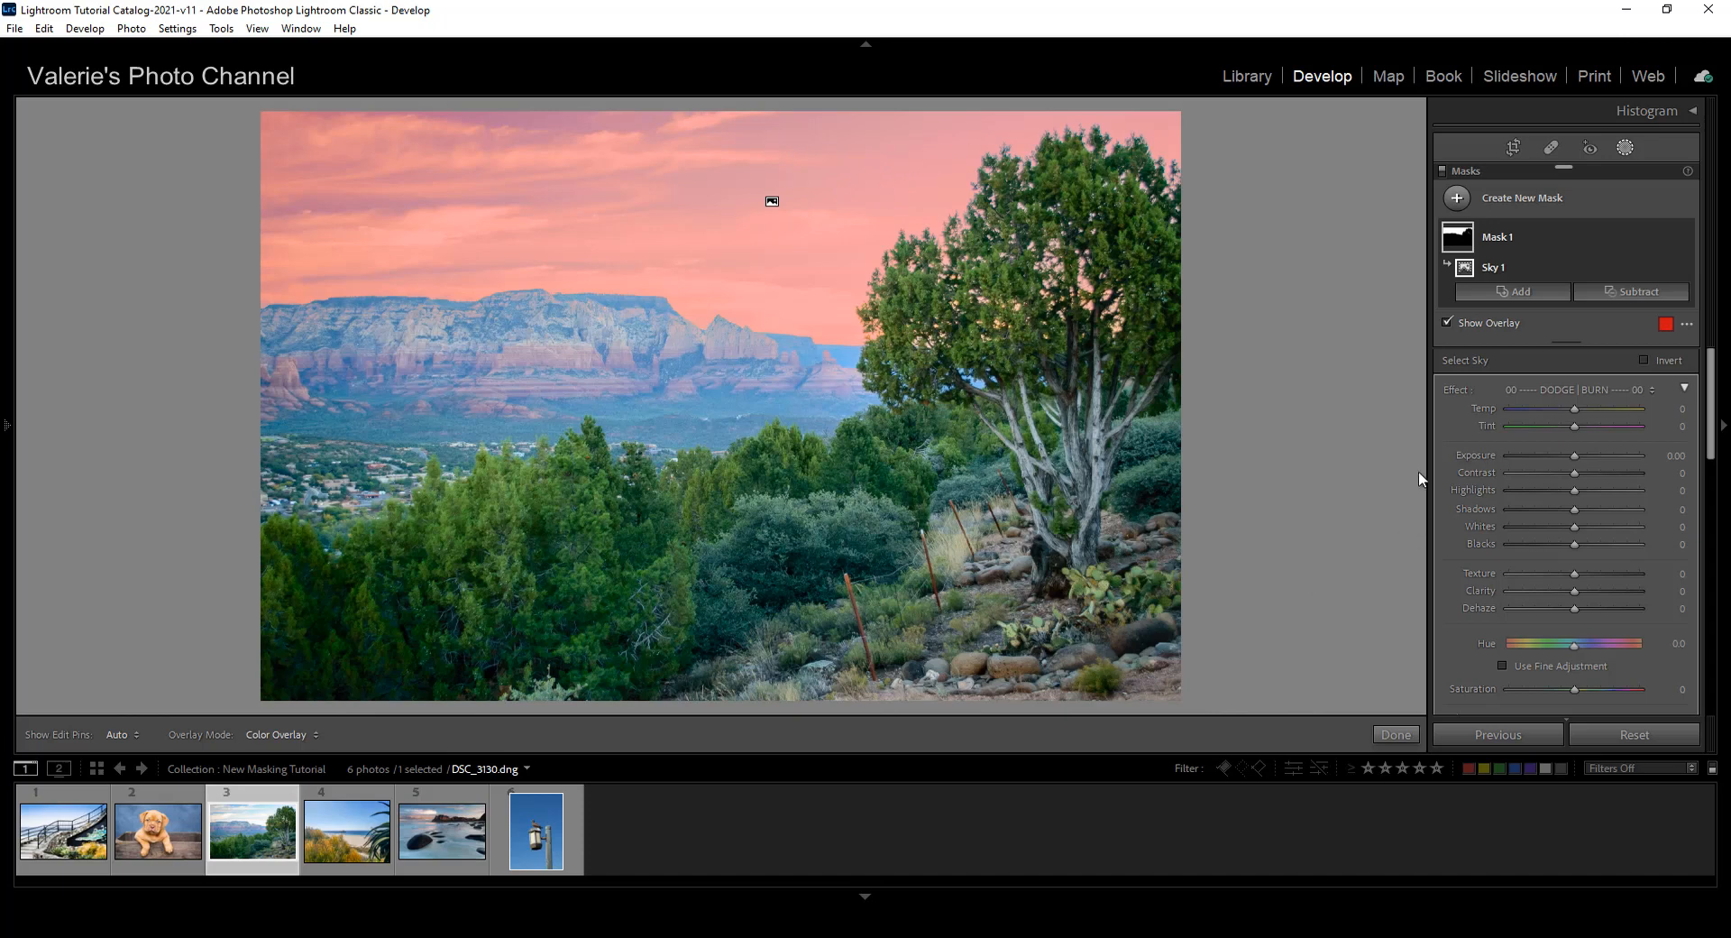
{"action": "key", "text": "o"}
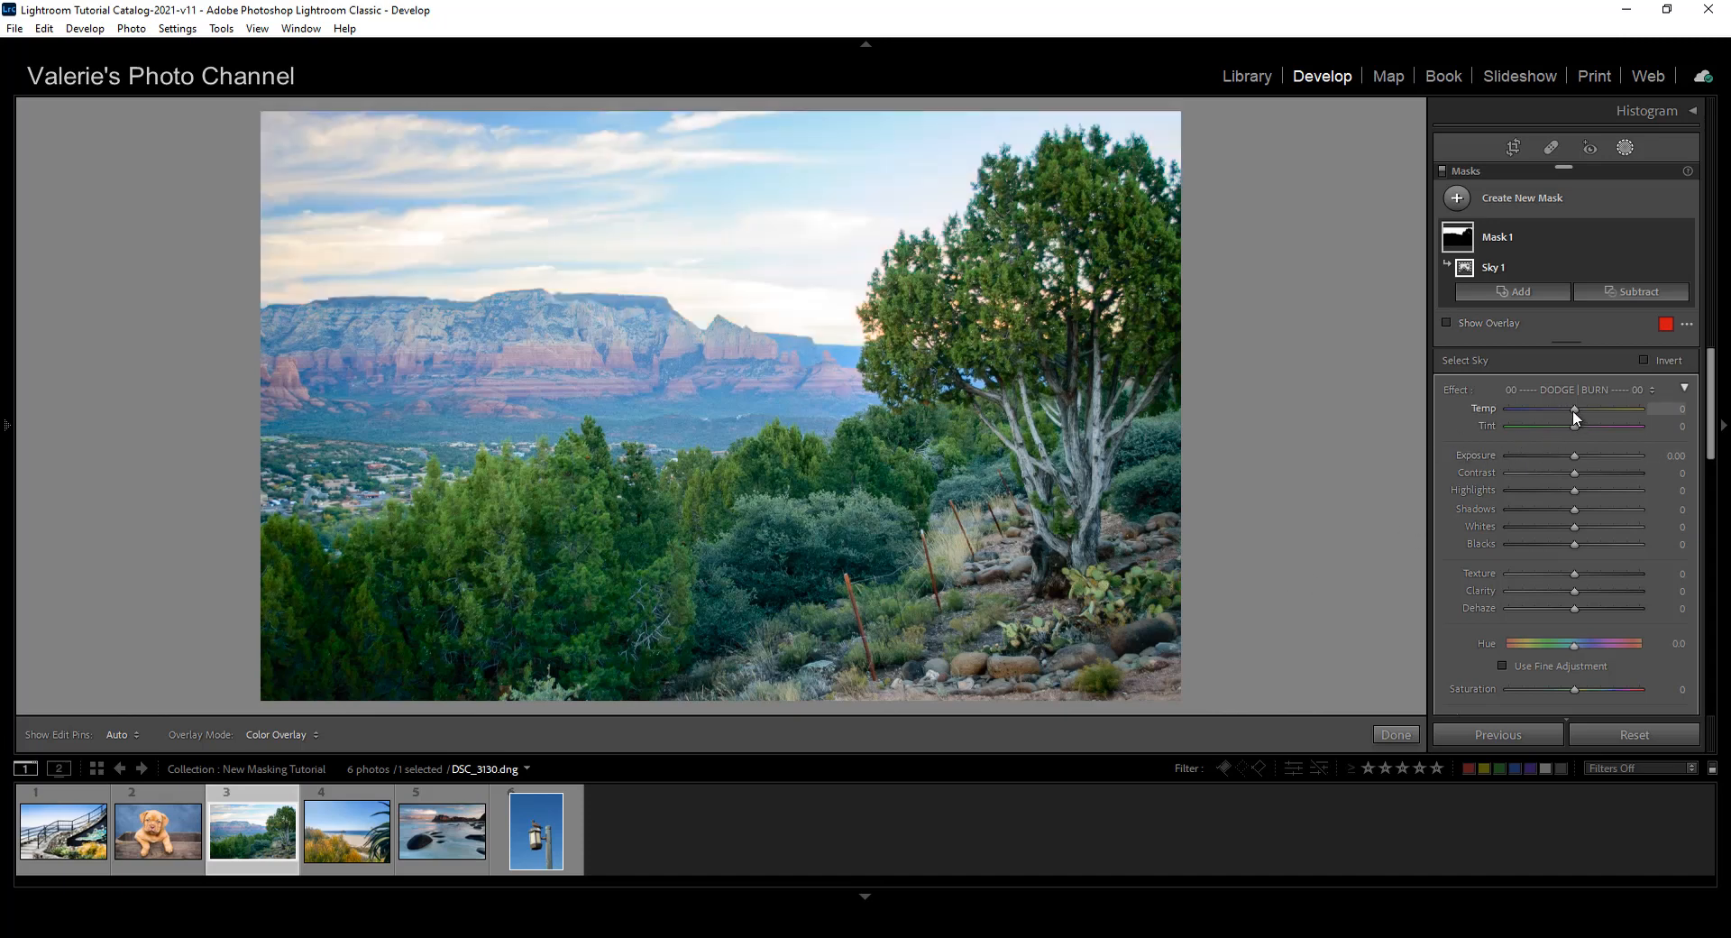
{"action": "left_click_drag", "start_coordinate": [1553, 410], "coordinate": [1551, 412]}
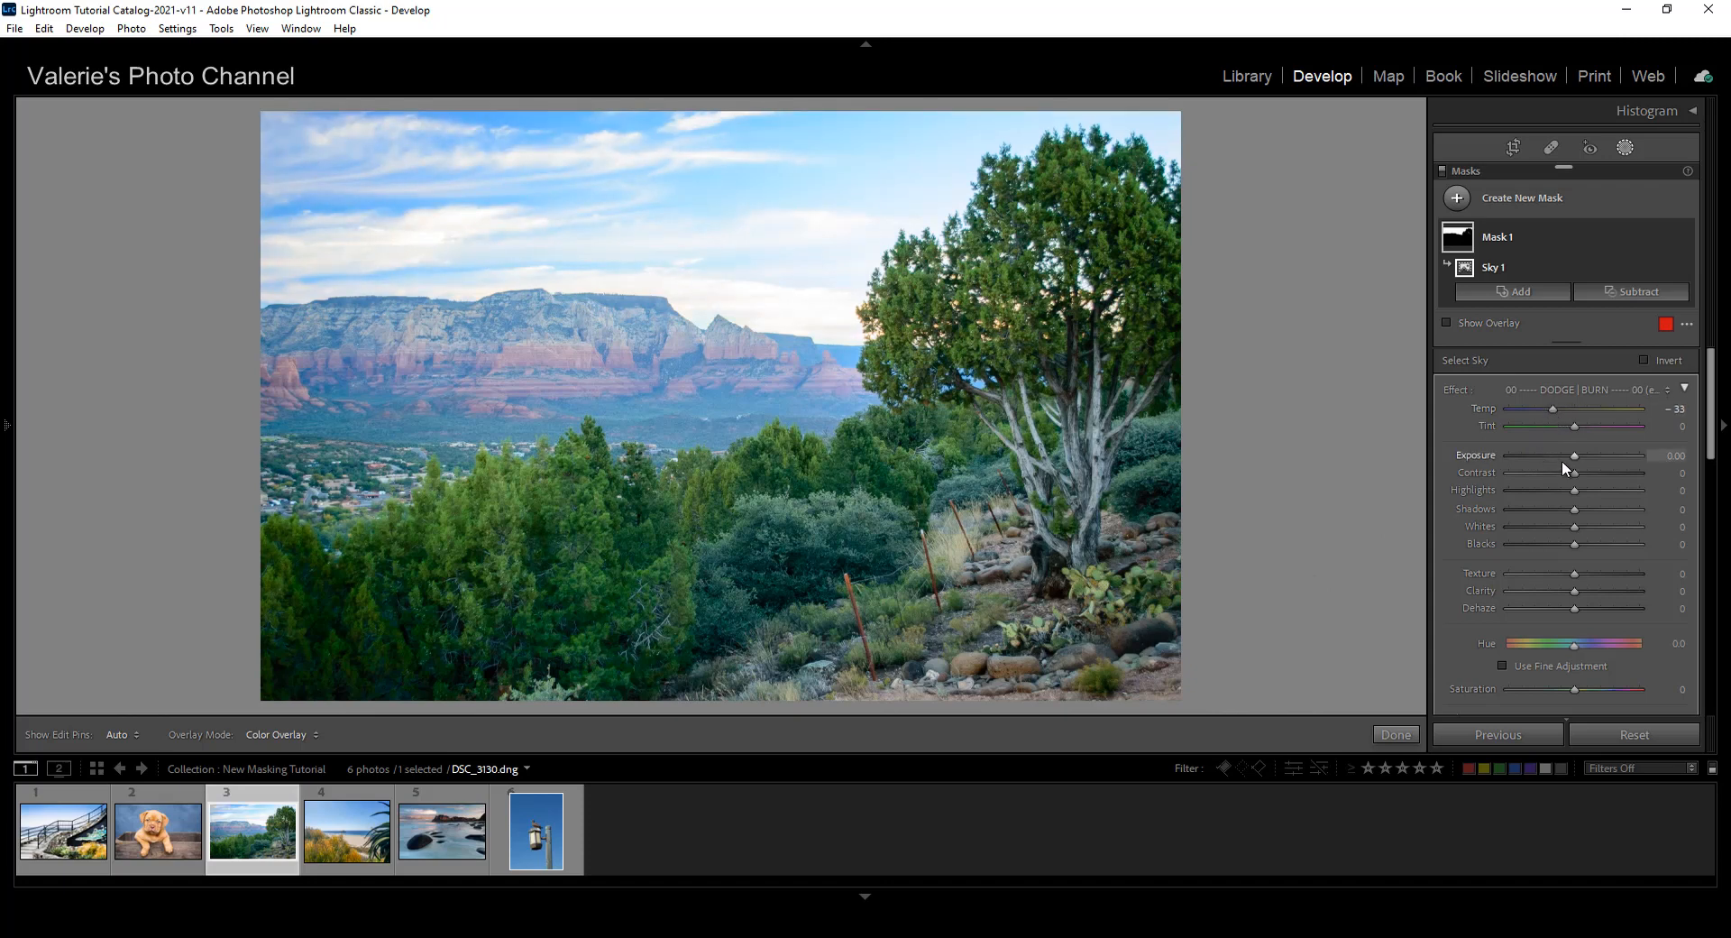
{"action": "left_click_drag", "start_coordinate": [1576, 464], "coordinate": [1569, 460]}
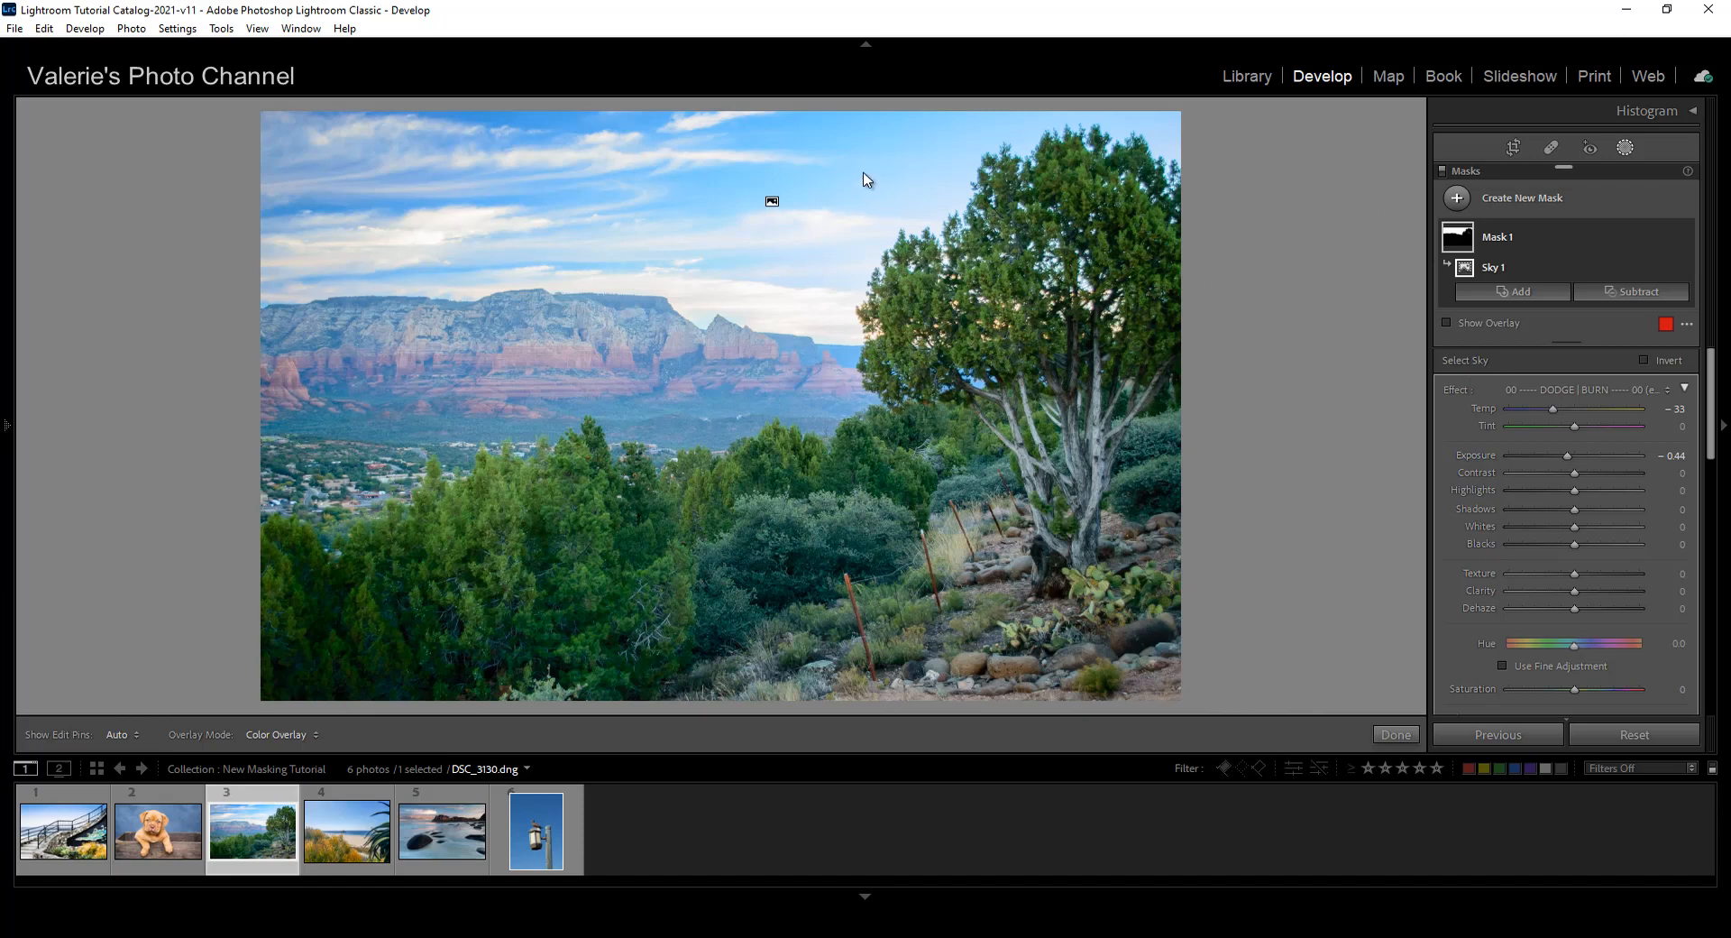
Create a second Select Sky mask and invert its Sky 1 component so it covers the land instead of the sky
{"action": "left_click", "coordinate": [1458, 200]}
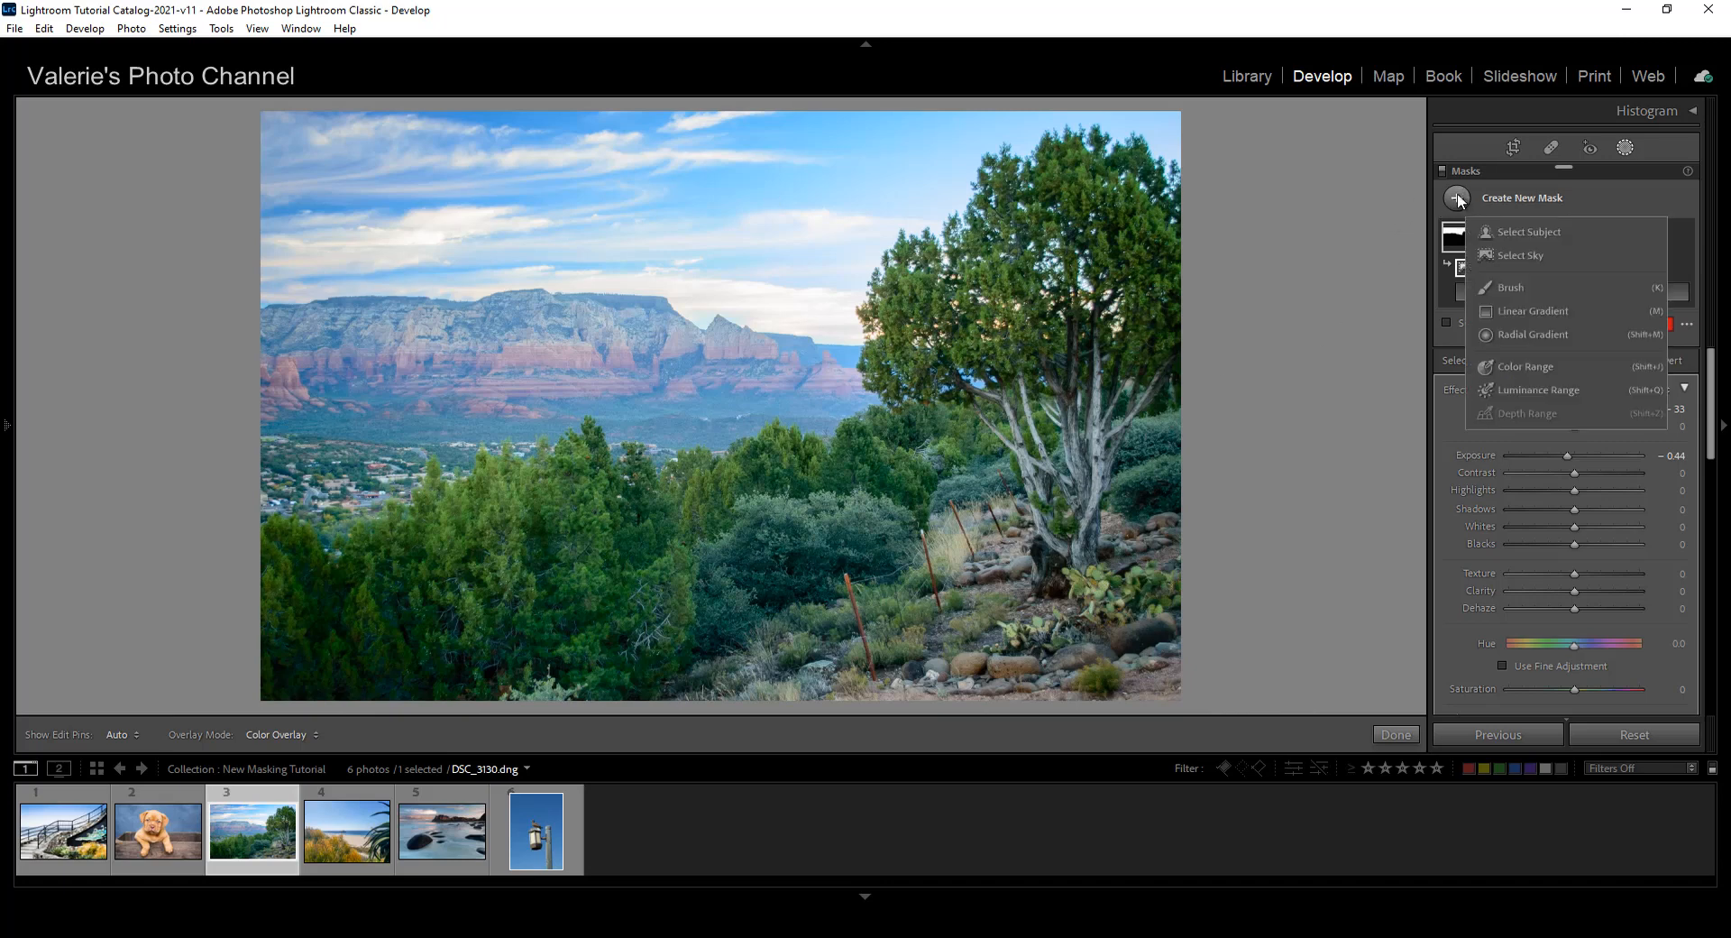
{"action": "left_click", "coordinate": [1544, 257]}
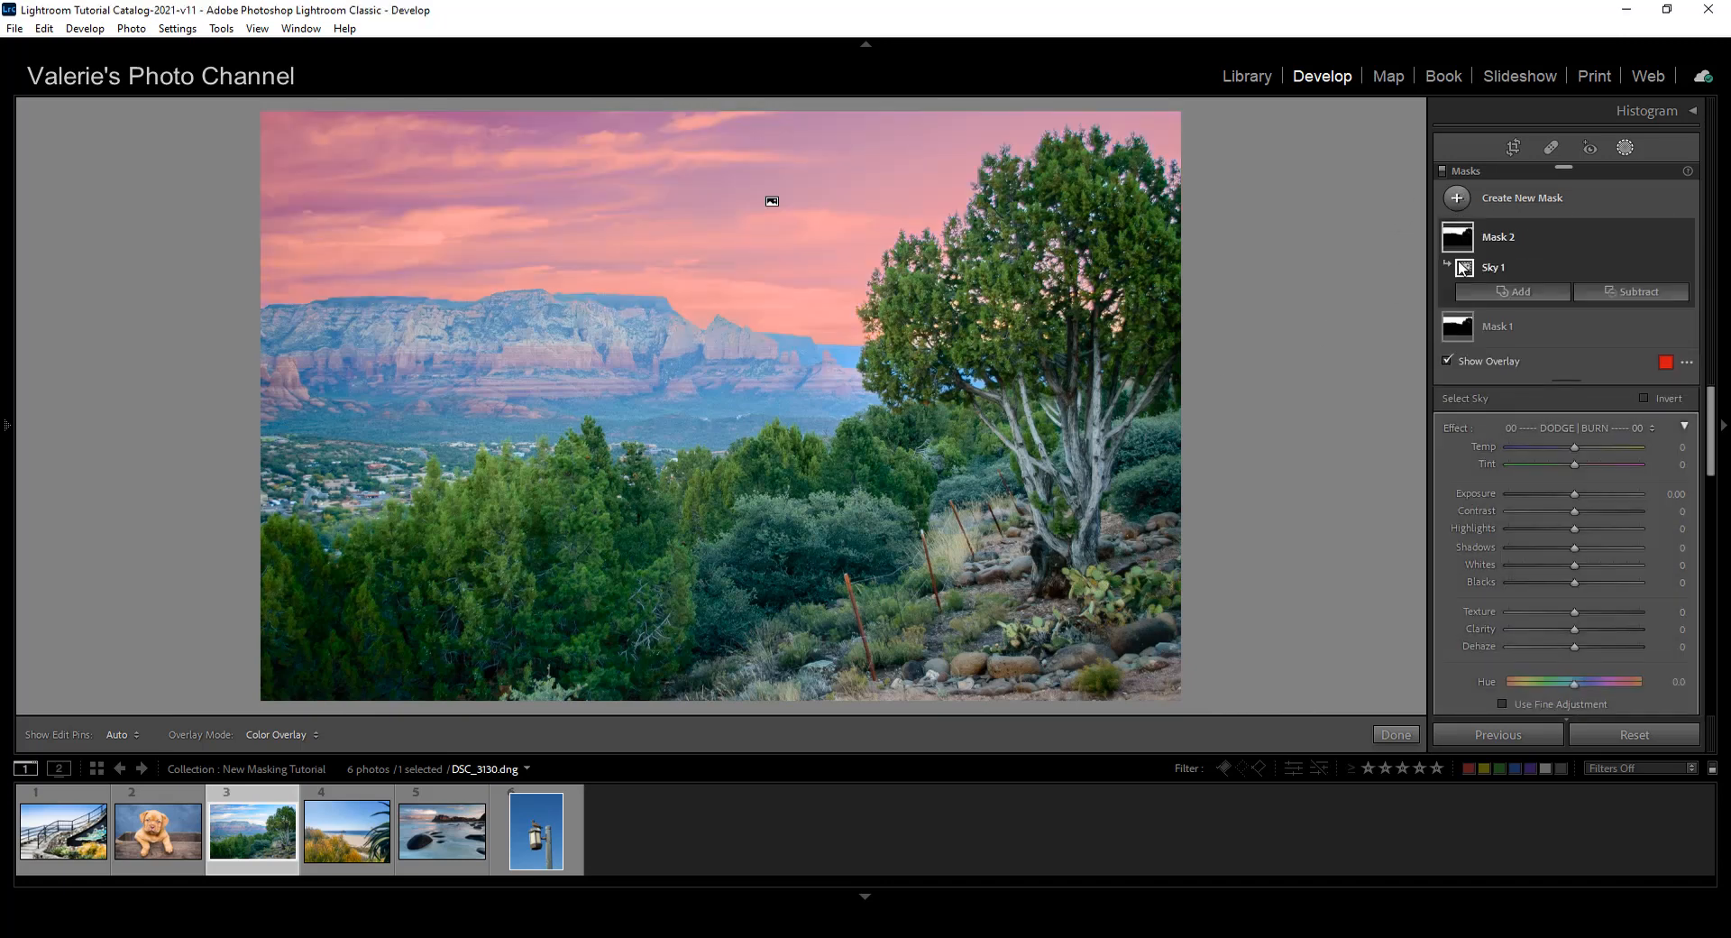
{"action": "right_click", "coordinate": [1665, 267]}
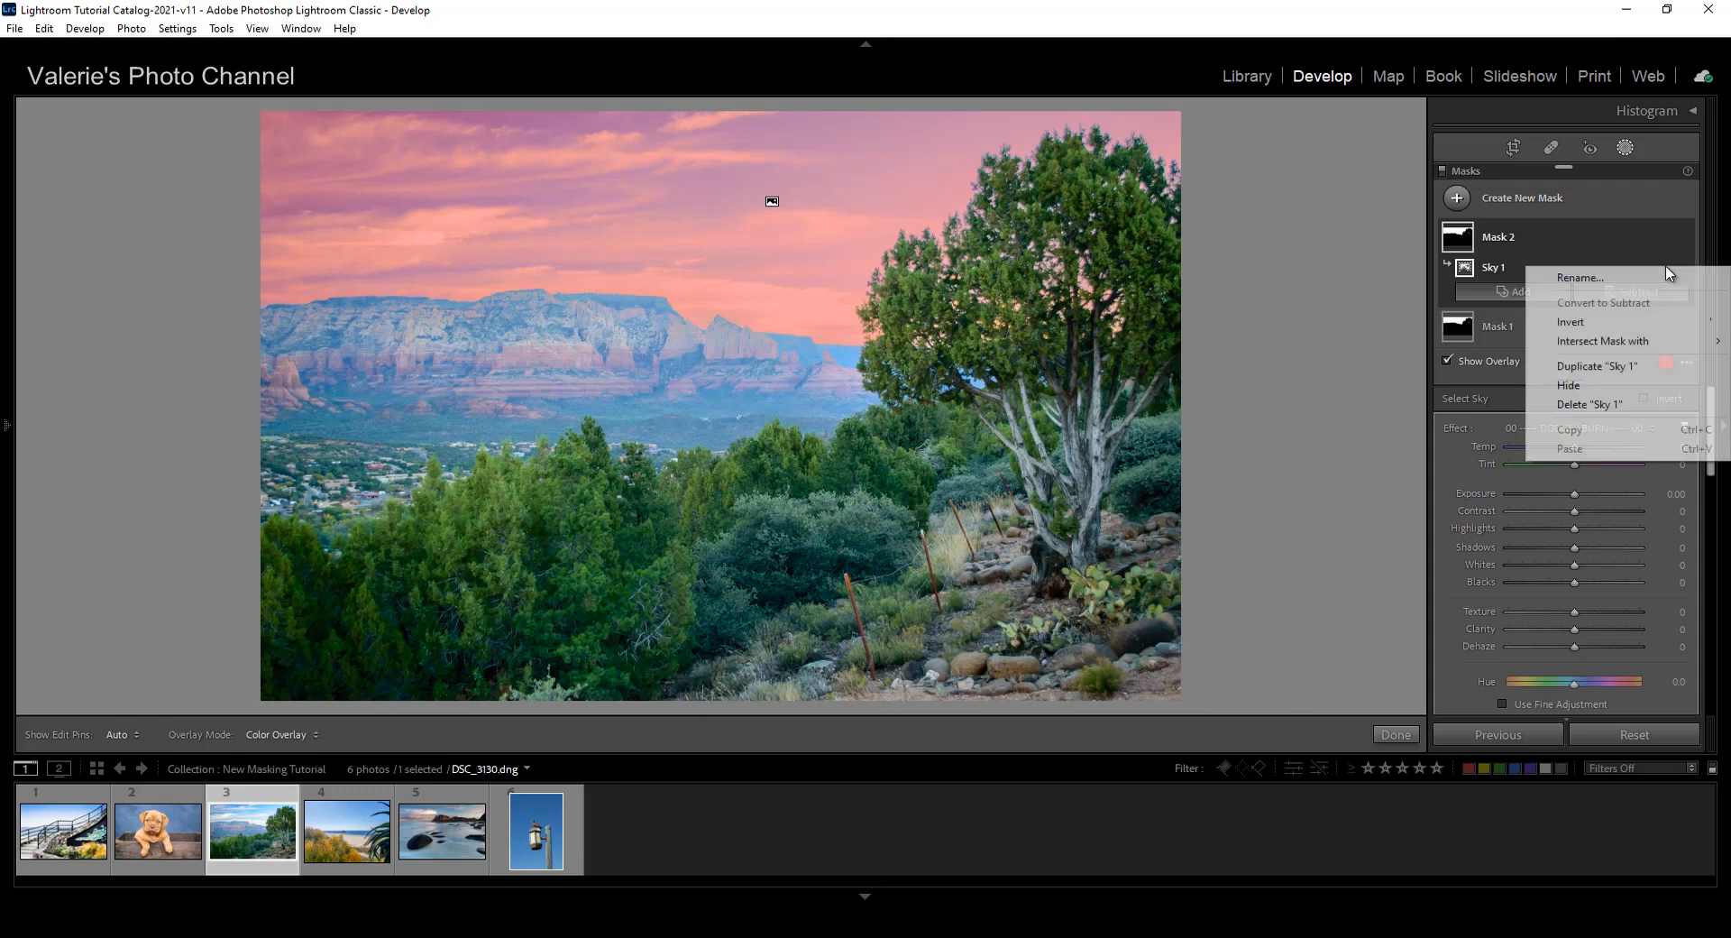
{"action": "left_click", "coordinate": [1619, 322]}
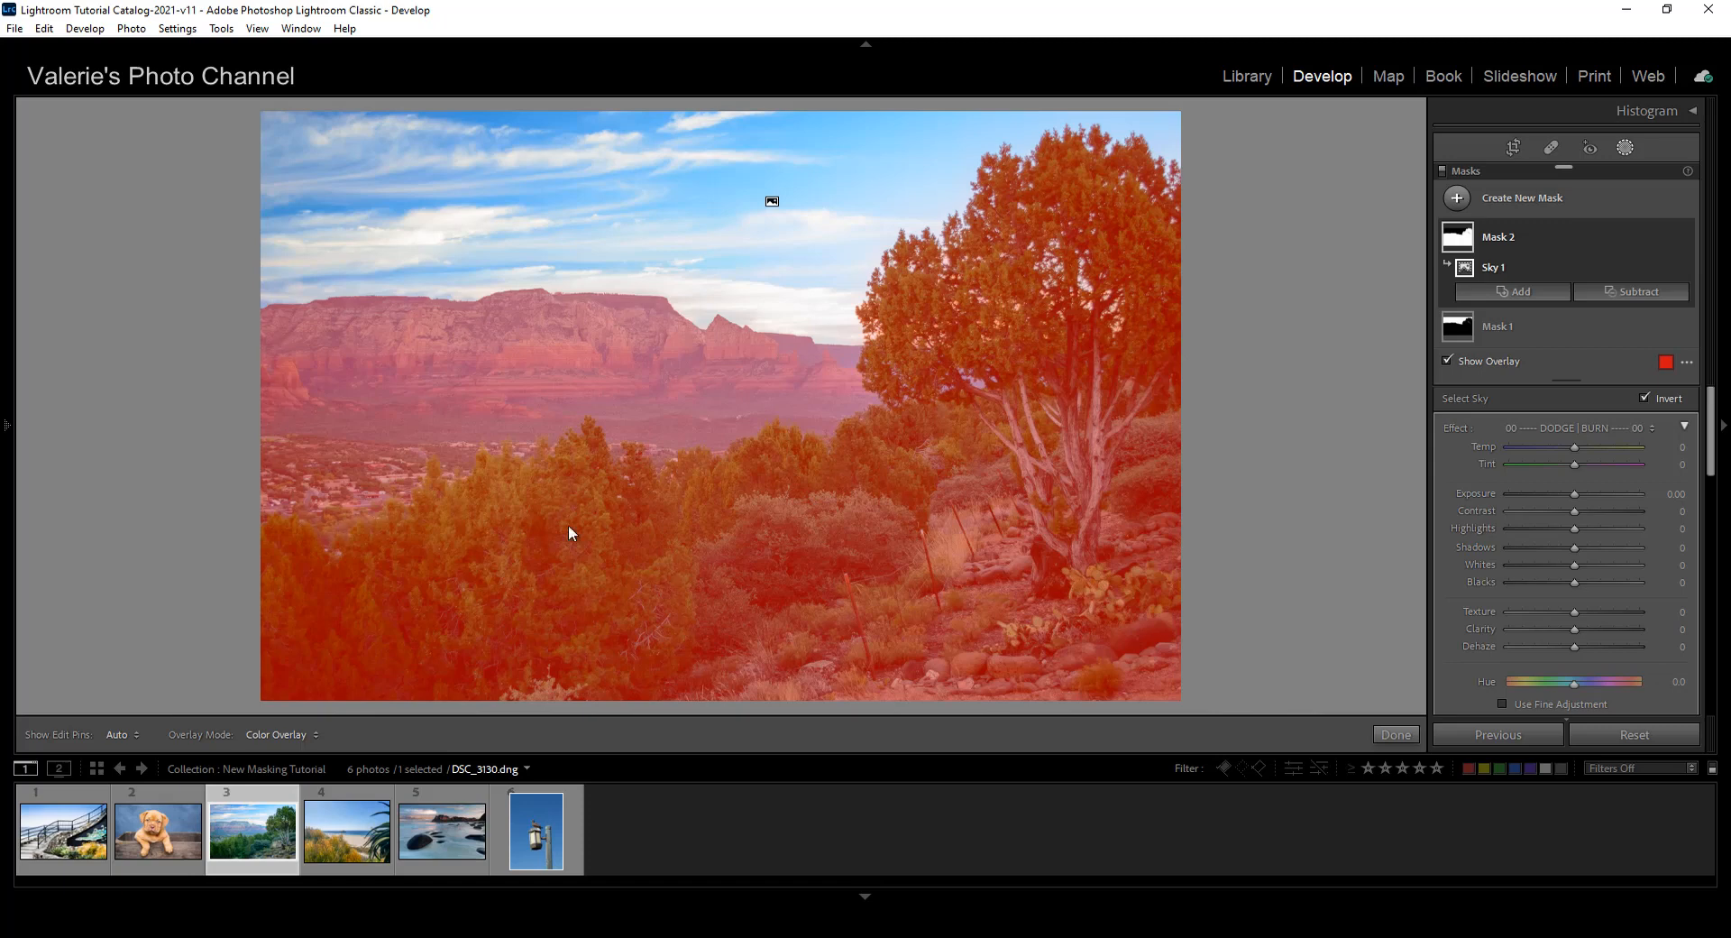
Rename the inverted sky mask, Mask 2, as foreground
{"action": "left_click", "coordinate": [1502, 237]}
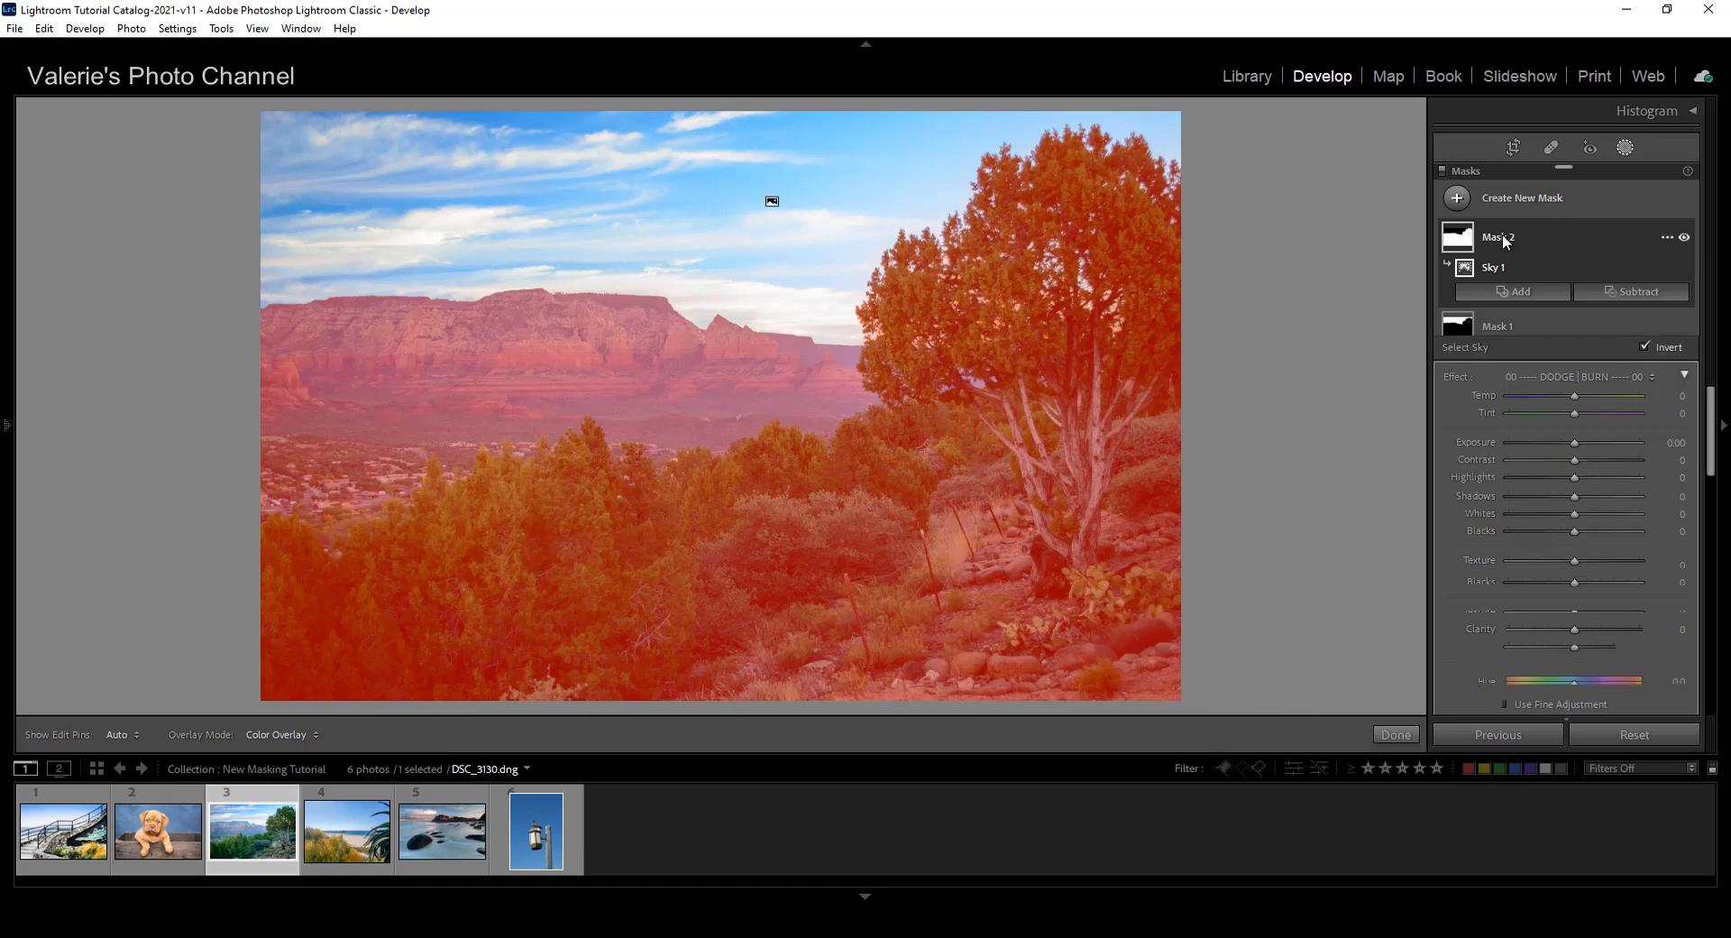
{"action": "double_click", "coordinate": [1502, 237]}
{"action": "type", "text": "f"}
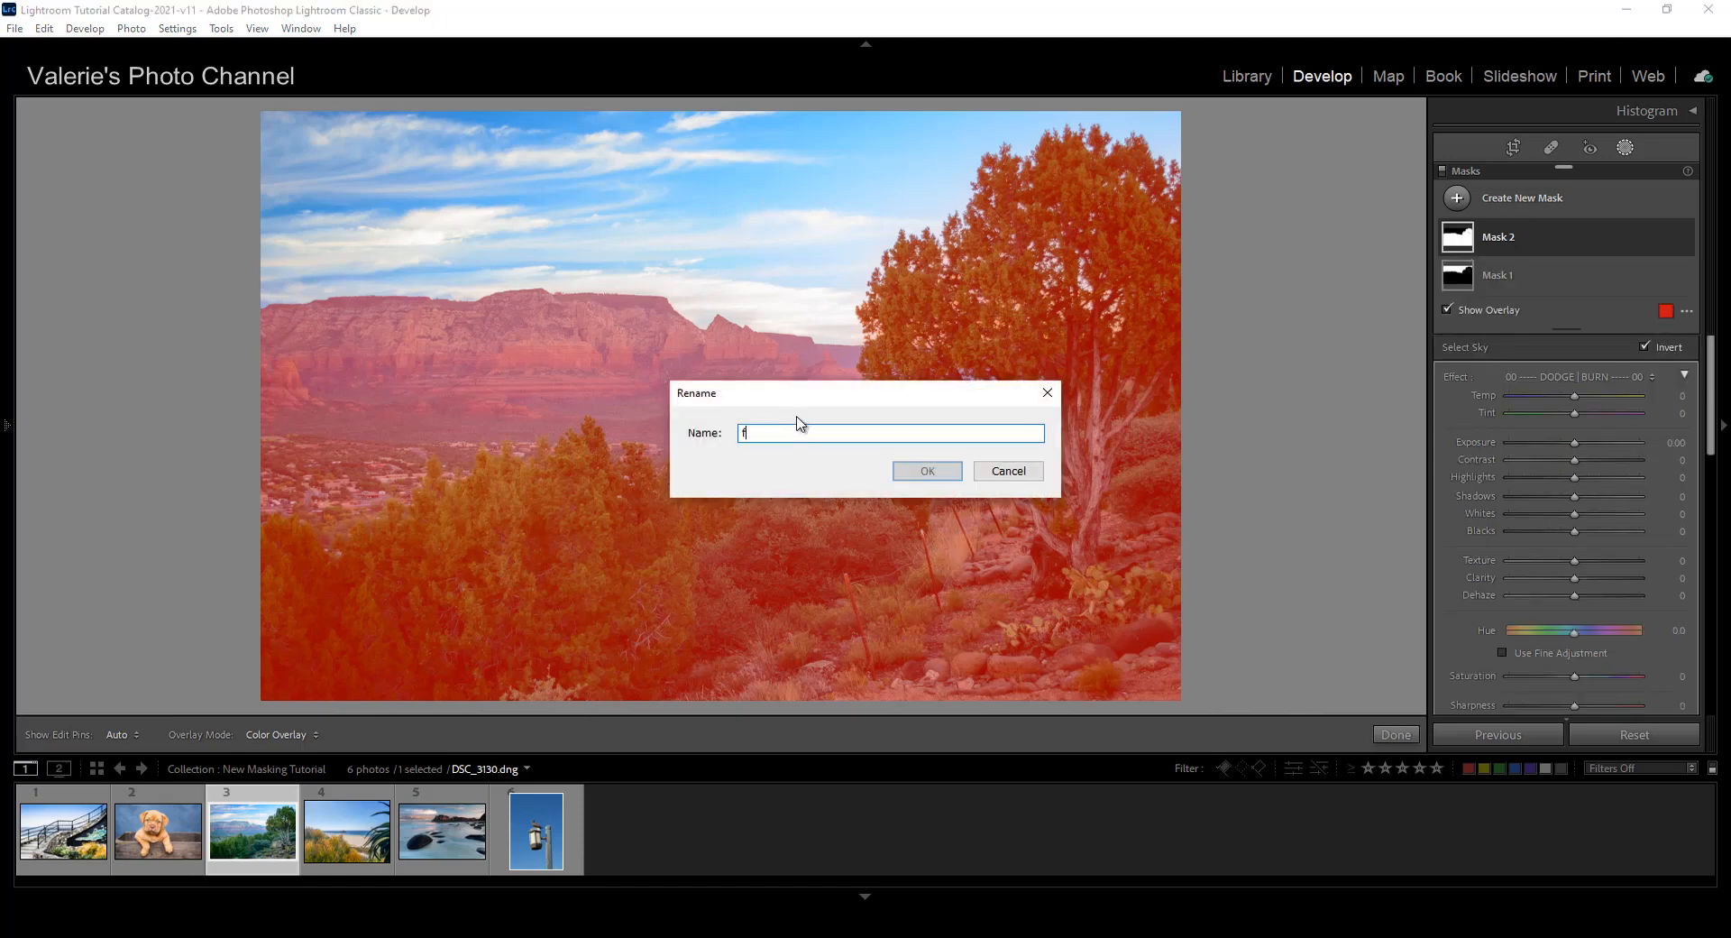
{"action": "type", "text": "oreground"}
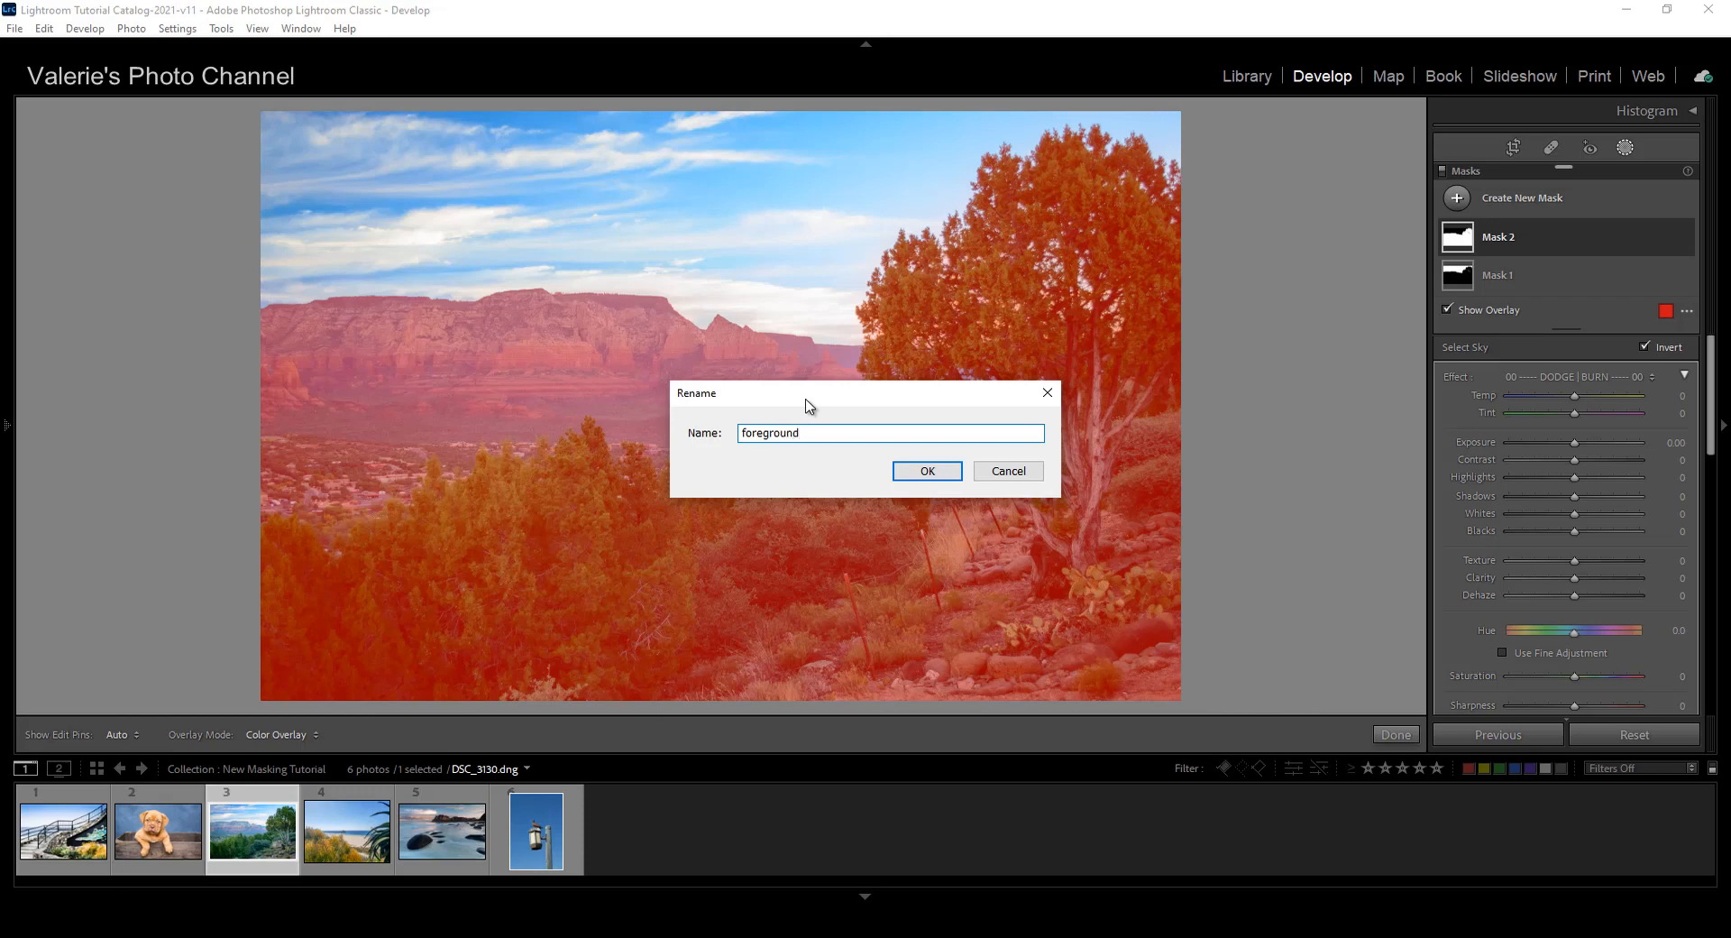
{"action": "left_click", "coordinate": [925, 472]}
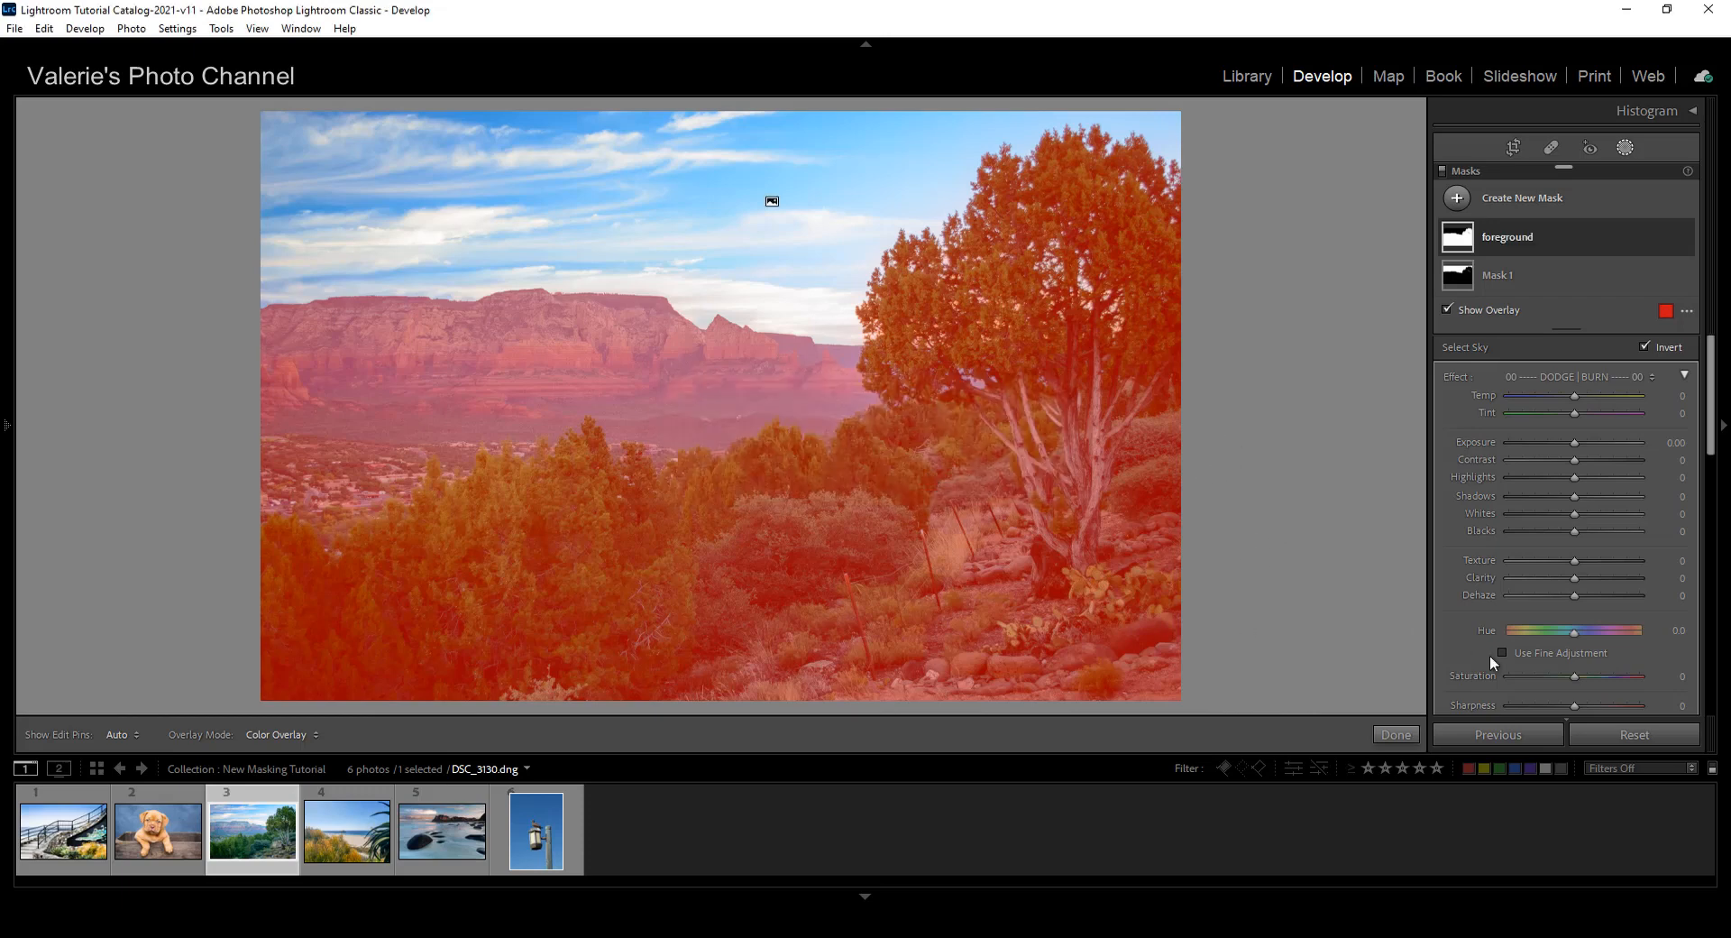
Hide the overlay and set the foreground mask's Exposure to -0.11, Contrast to 10, Clarity to 11 and Saturation to 7
{"action": "key", "text": "o"}
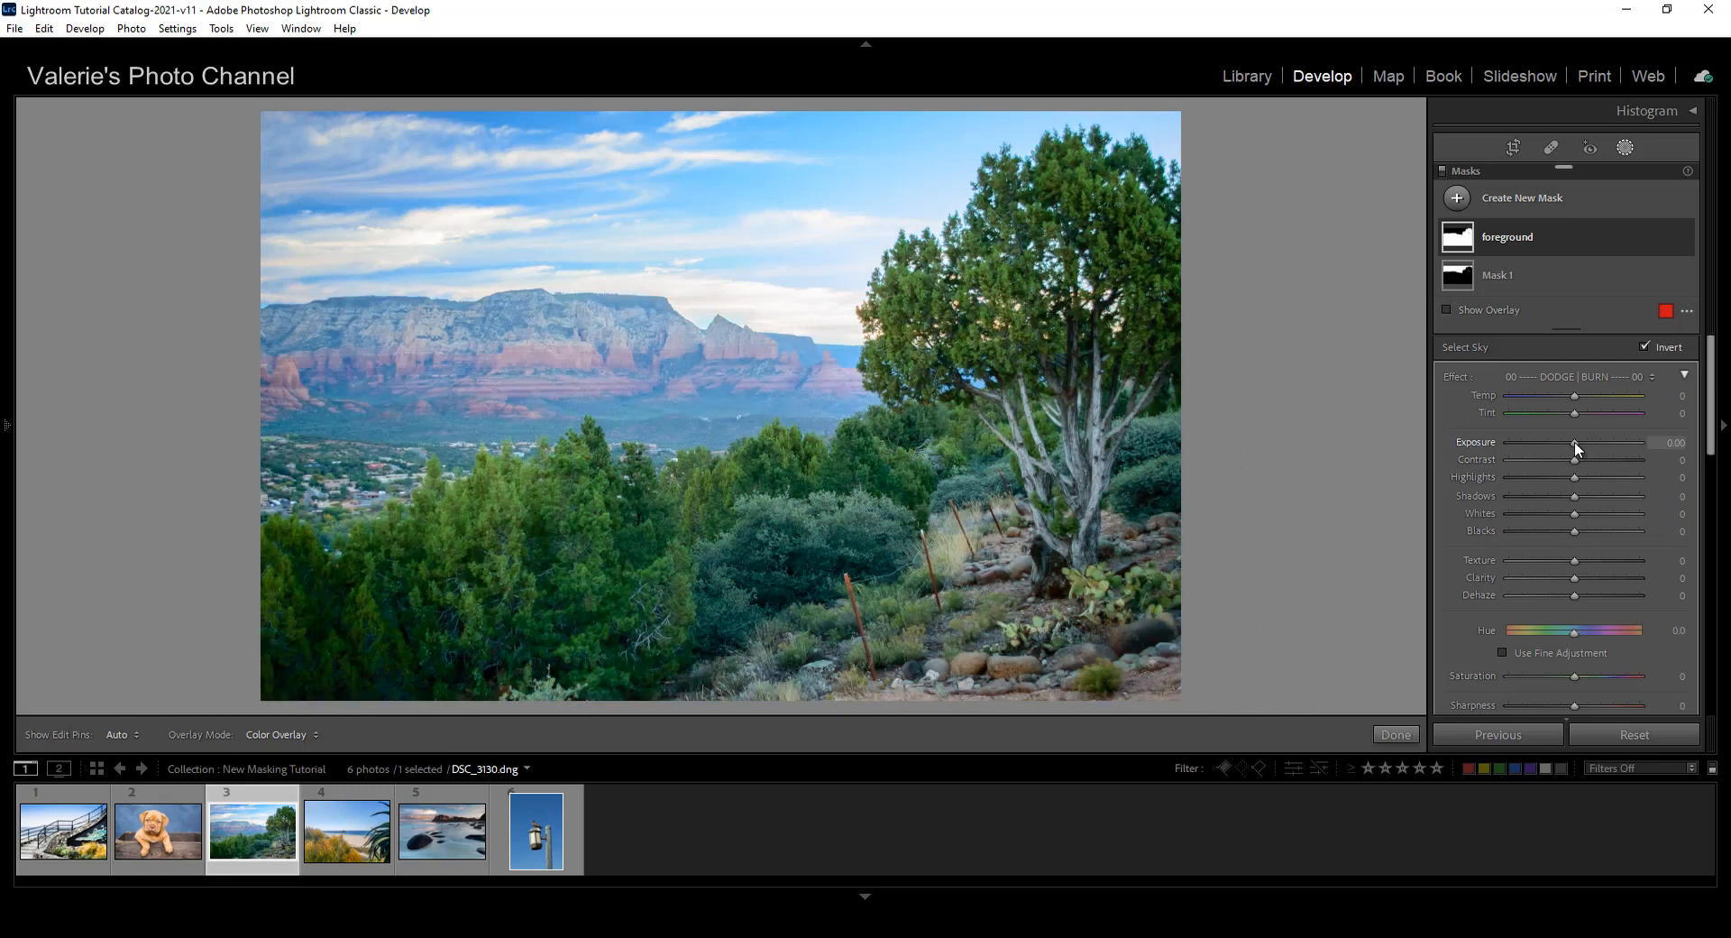
{"action": "left_click_drag", "start_coordinate": [1575, 442], "coordinate": [1572, 443]}
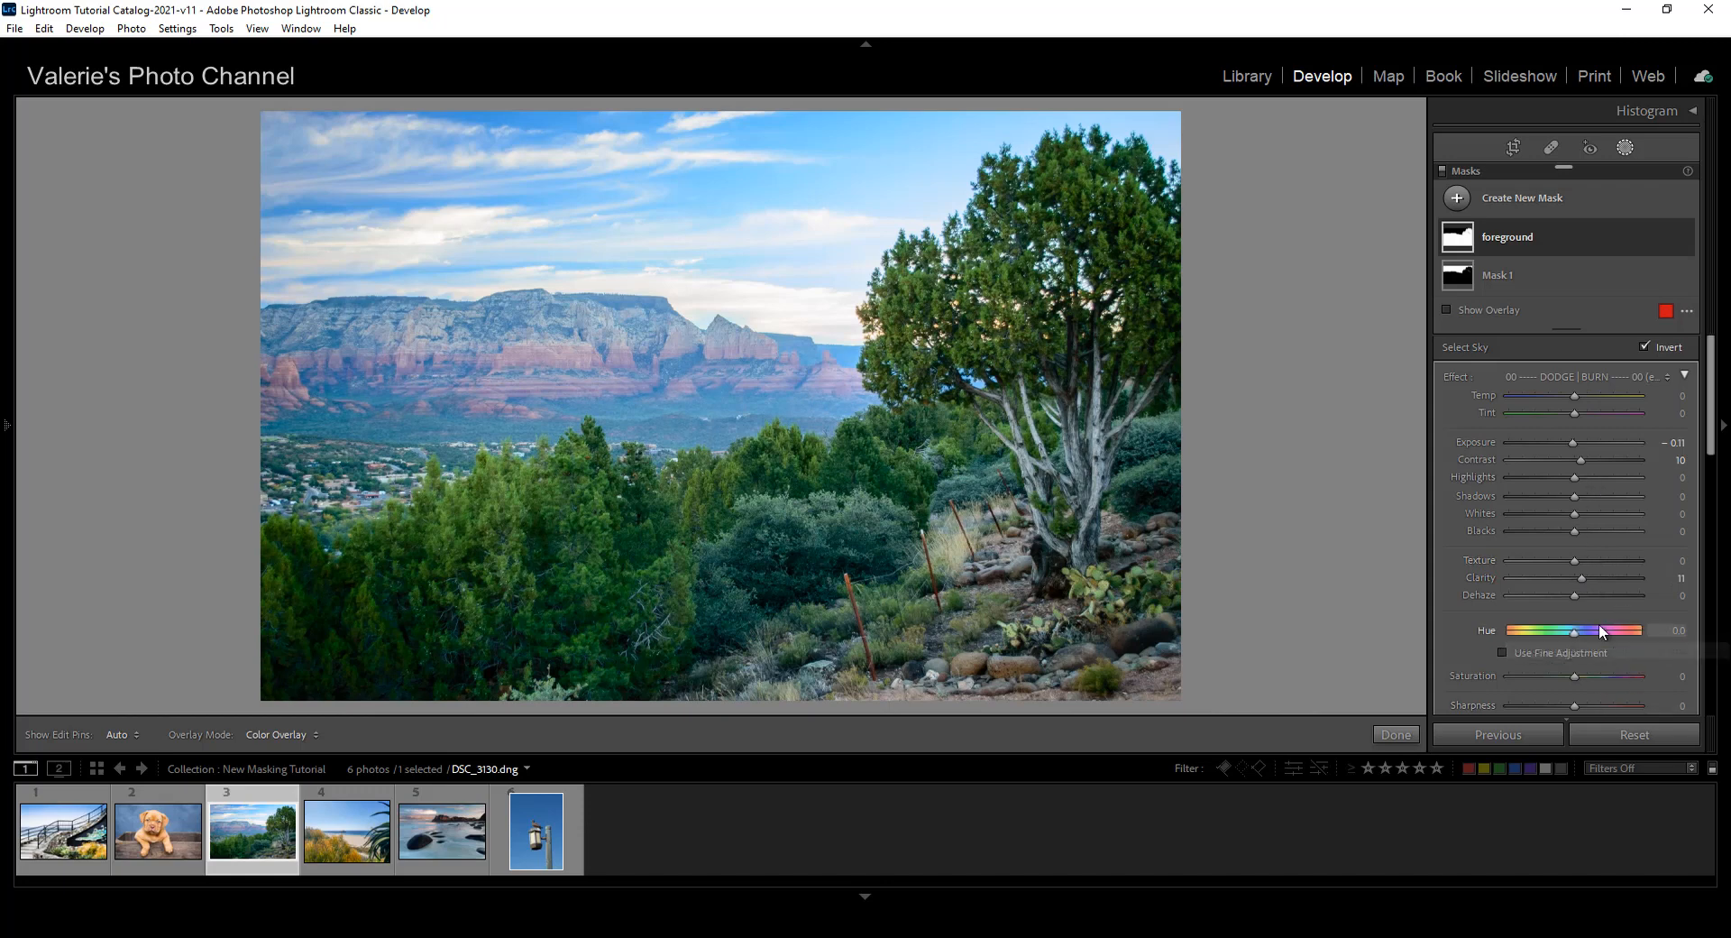
{"action": "scroll", "coordinate": [1598, 624], "scroll_direction": "down", "scroll_amount": 3}
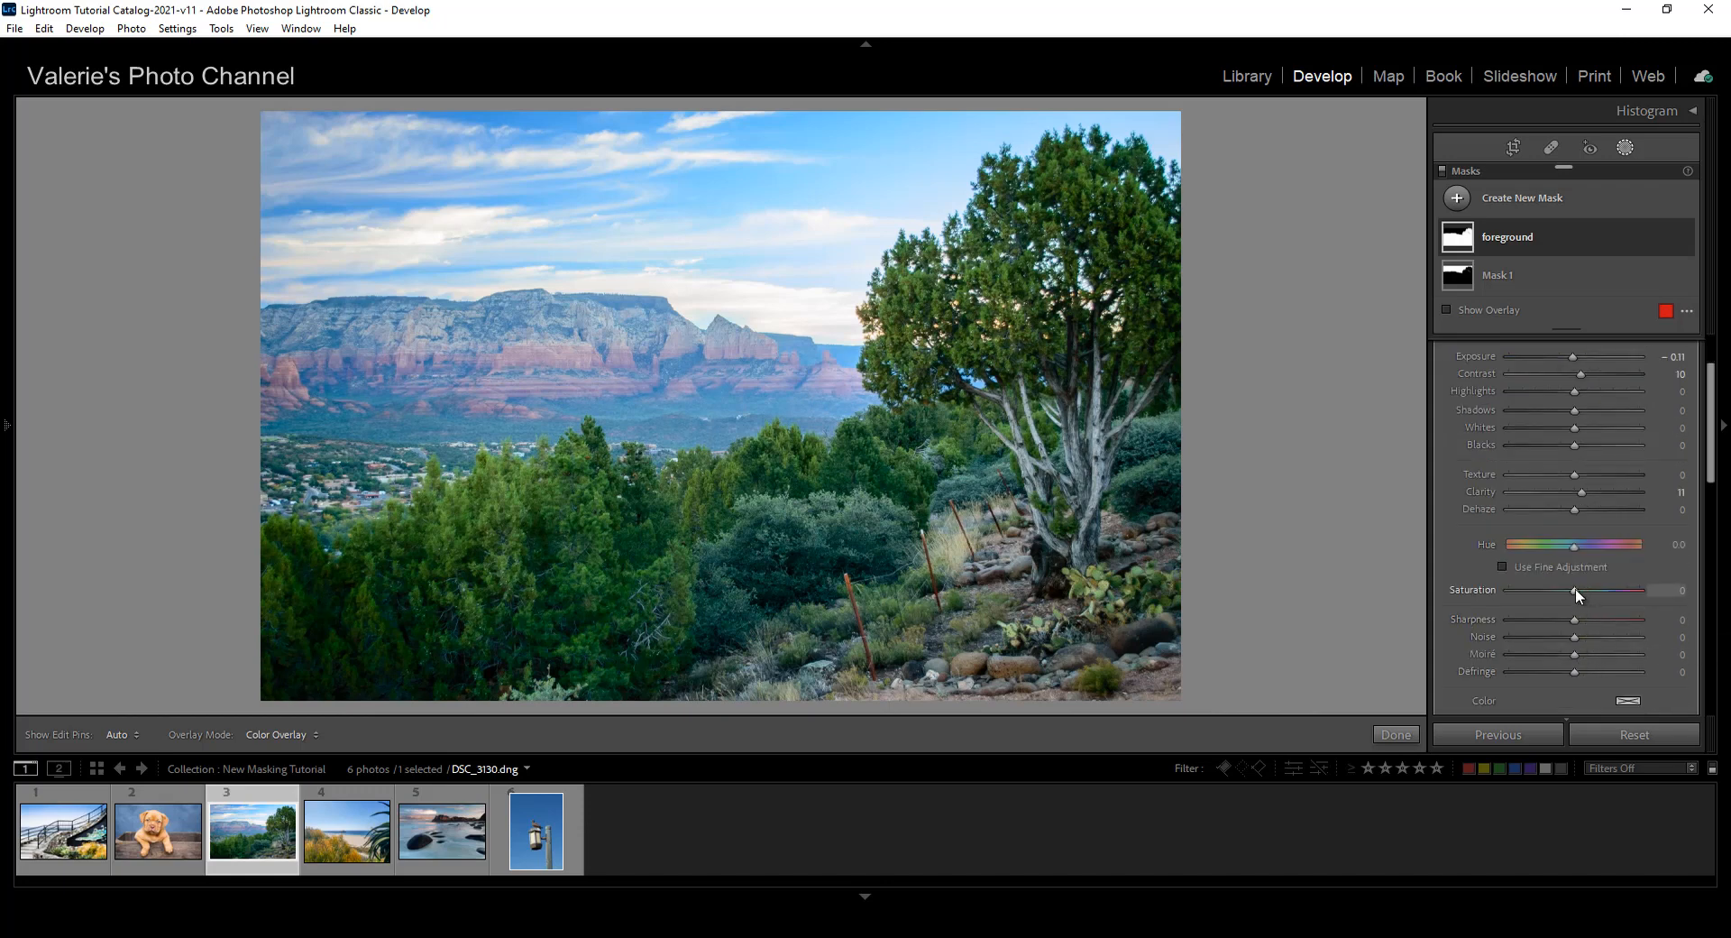
{"action": "left_click_drag", "start_coordinate": [1583, 589], "coordinate": [1594, 587]}
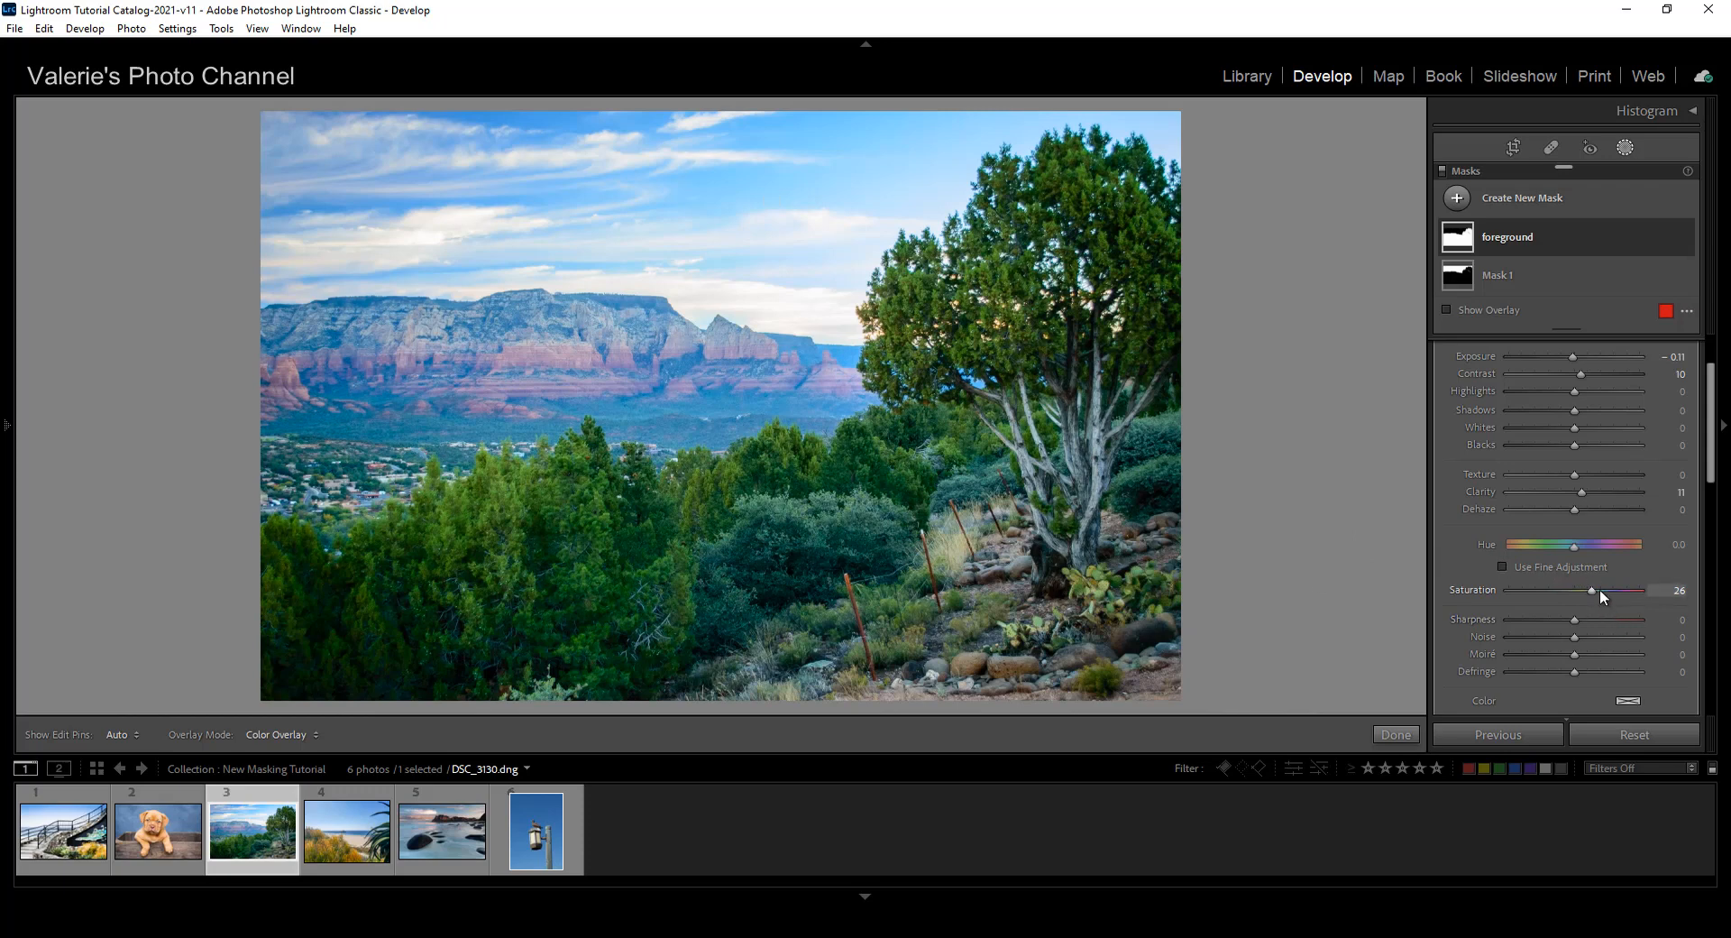
{"action": "left_click_drag", "start_coordinate": [1593, 591], "coordinate": [1585, 592]}
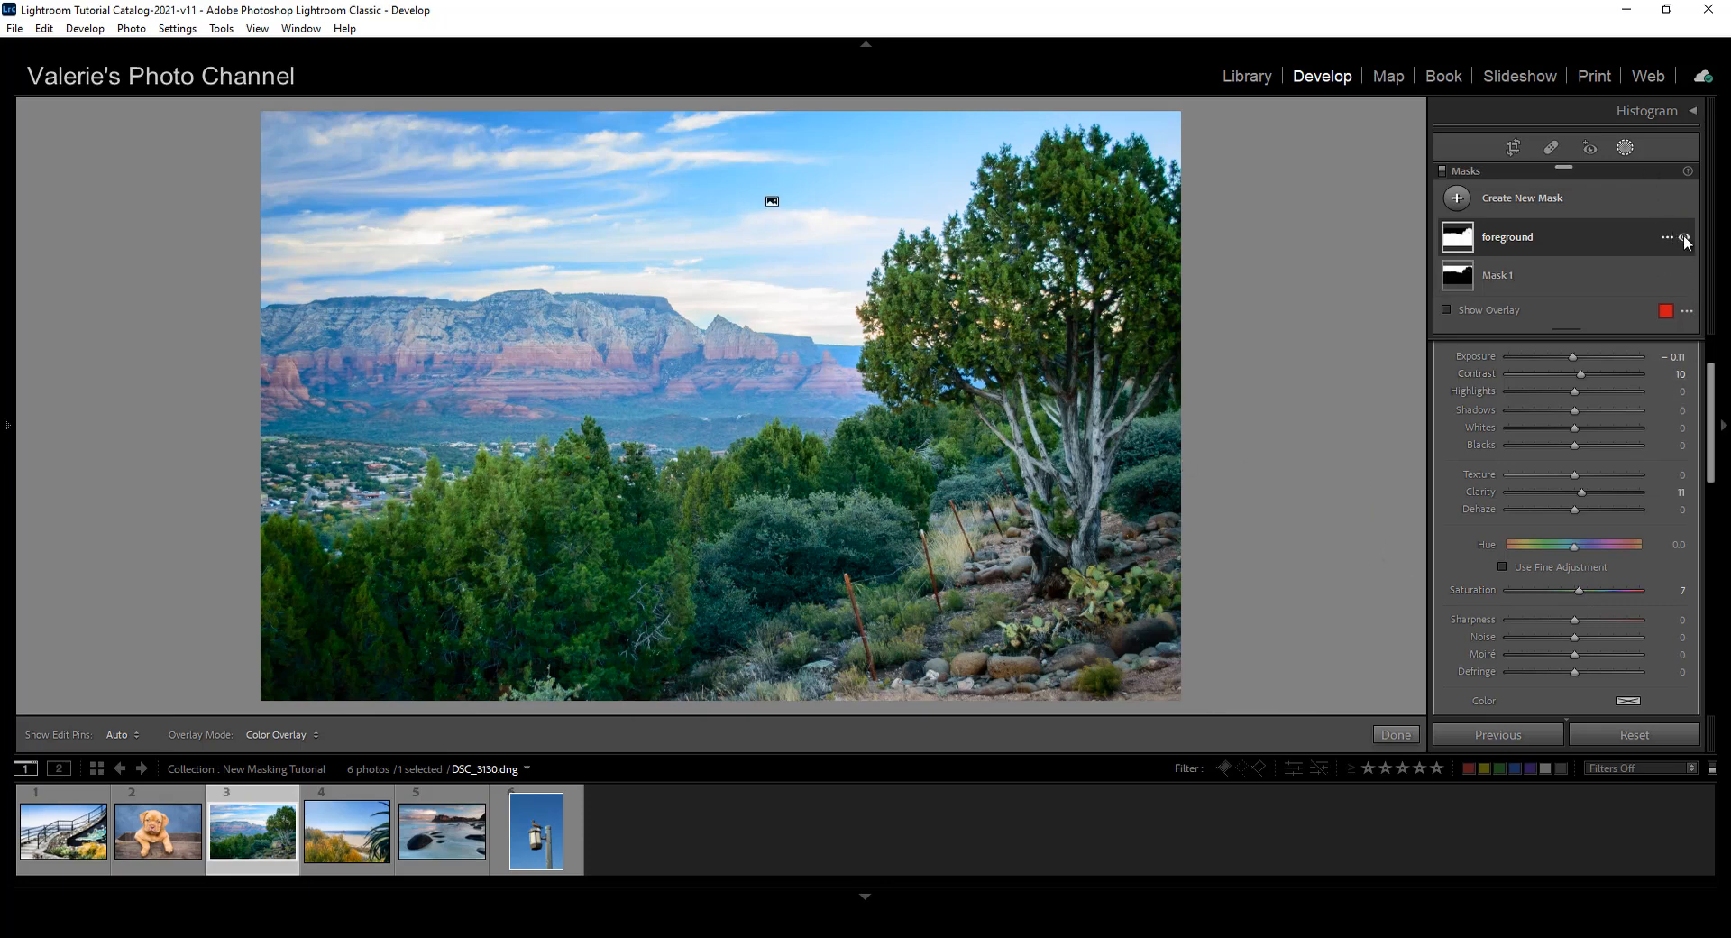
Toggle the foreground mask's visibility off and on to compare its effect on the landscape
{"action": "left_click", "coordinate": [1686, 242]}
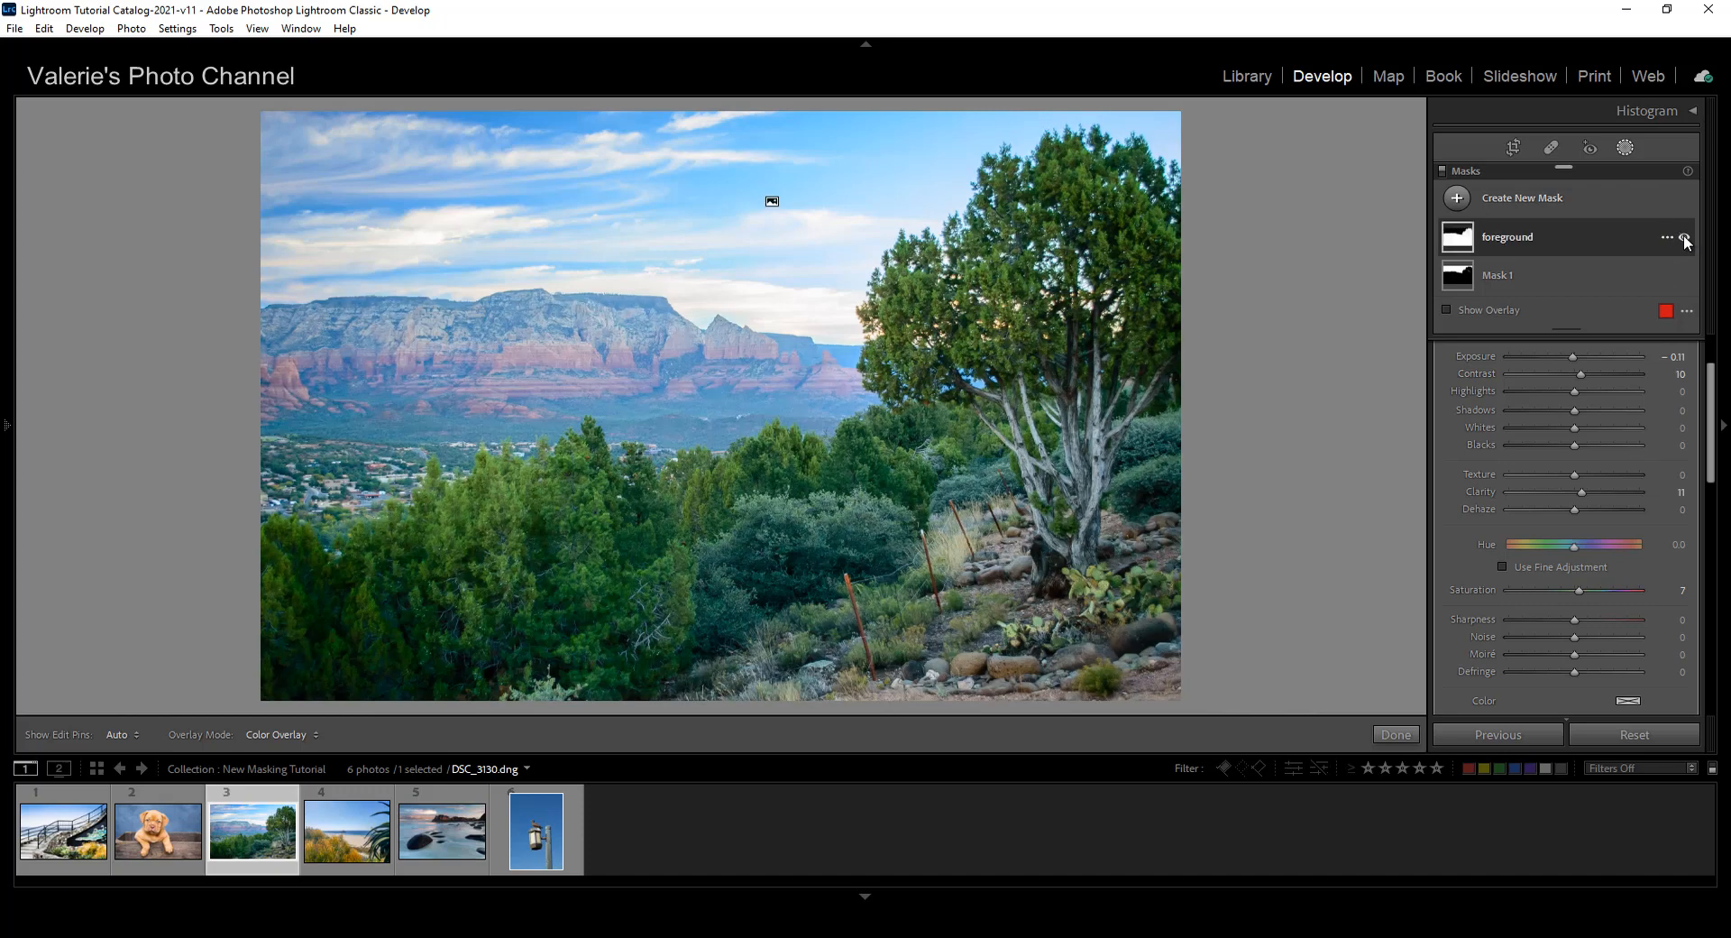
{"action": "left_click", "coordinate": [1686, 242]}
{"action": "mouse_move", "coordinate": [1675, 285]}
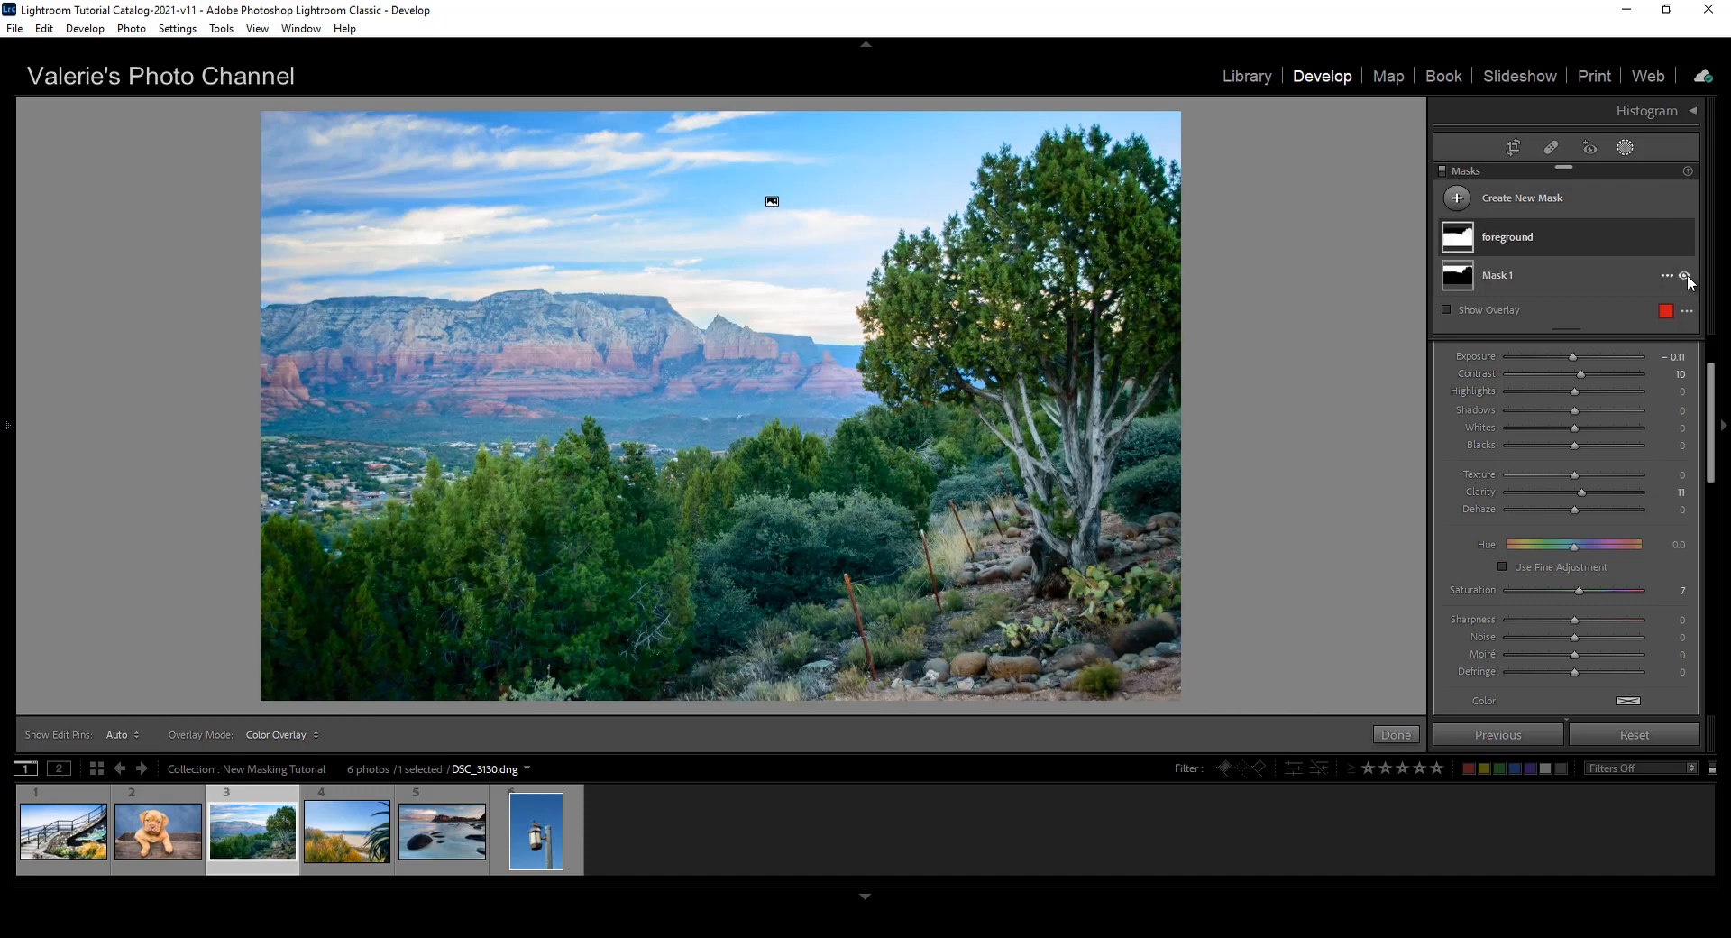
Rename Mask 1 as sky and toggle its visibility off and on to compare its effect on the landscape
{"action": "double_click", "coordinate": [1551, 275]}
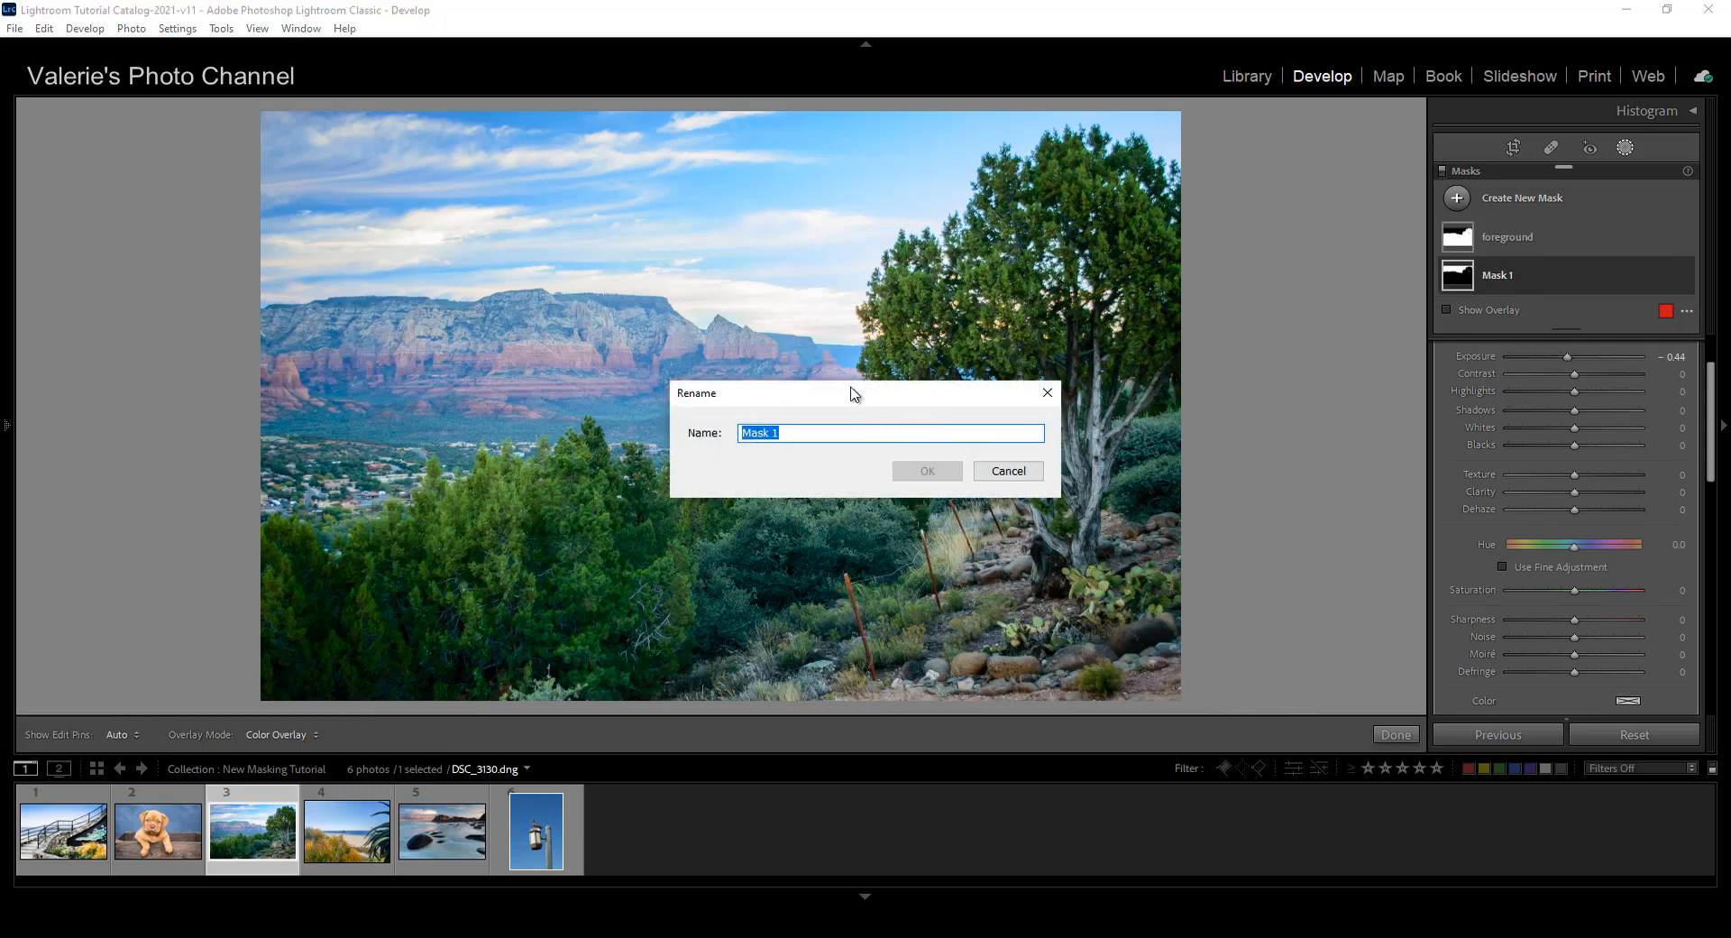
{"action": "type", "text": "sky"}
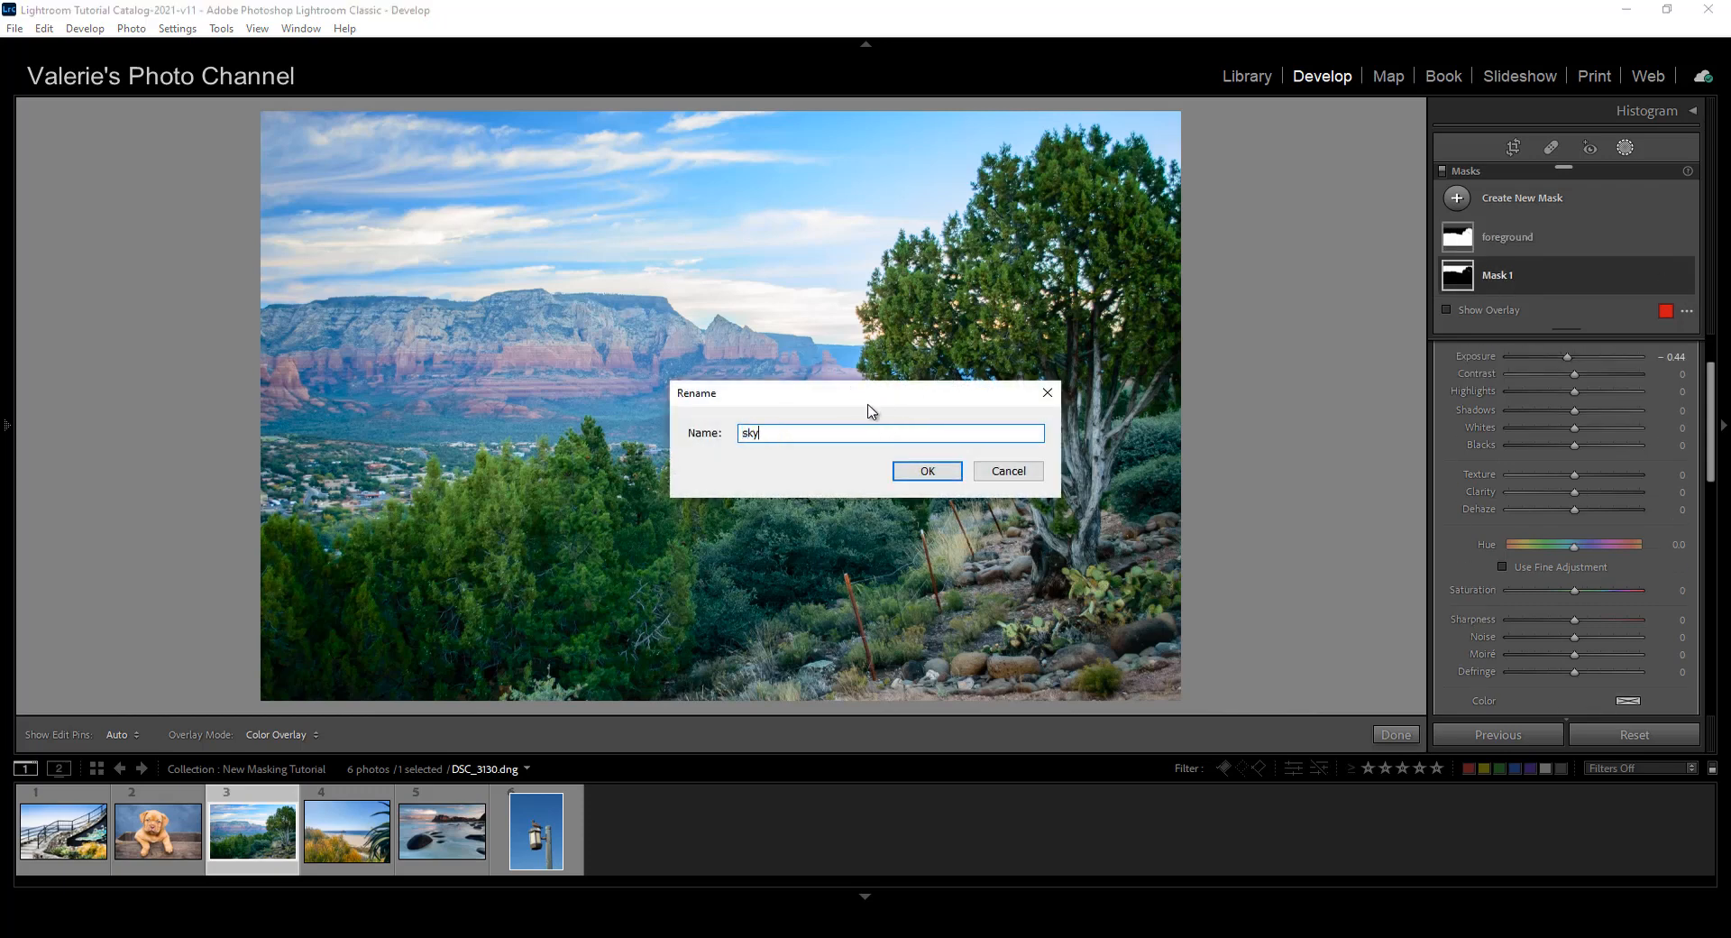
{"action": "left_click", "coordinate": [918, 467]}
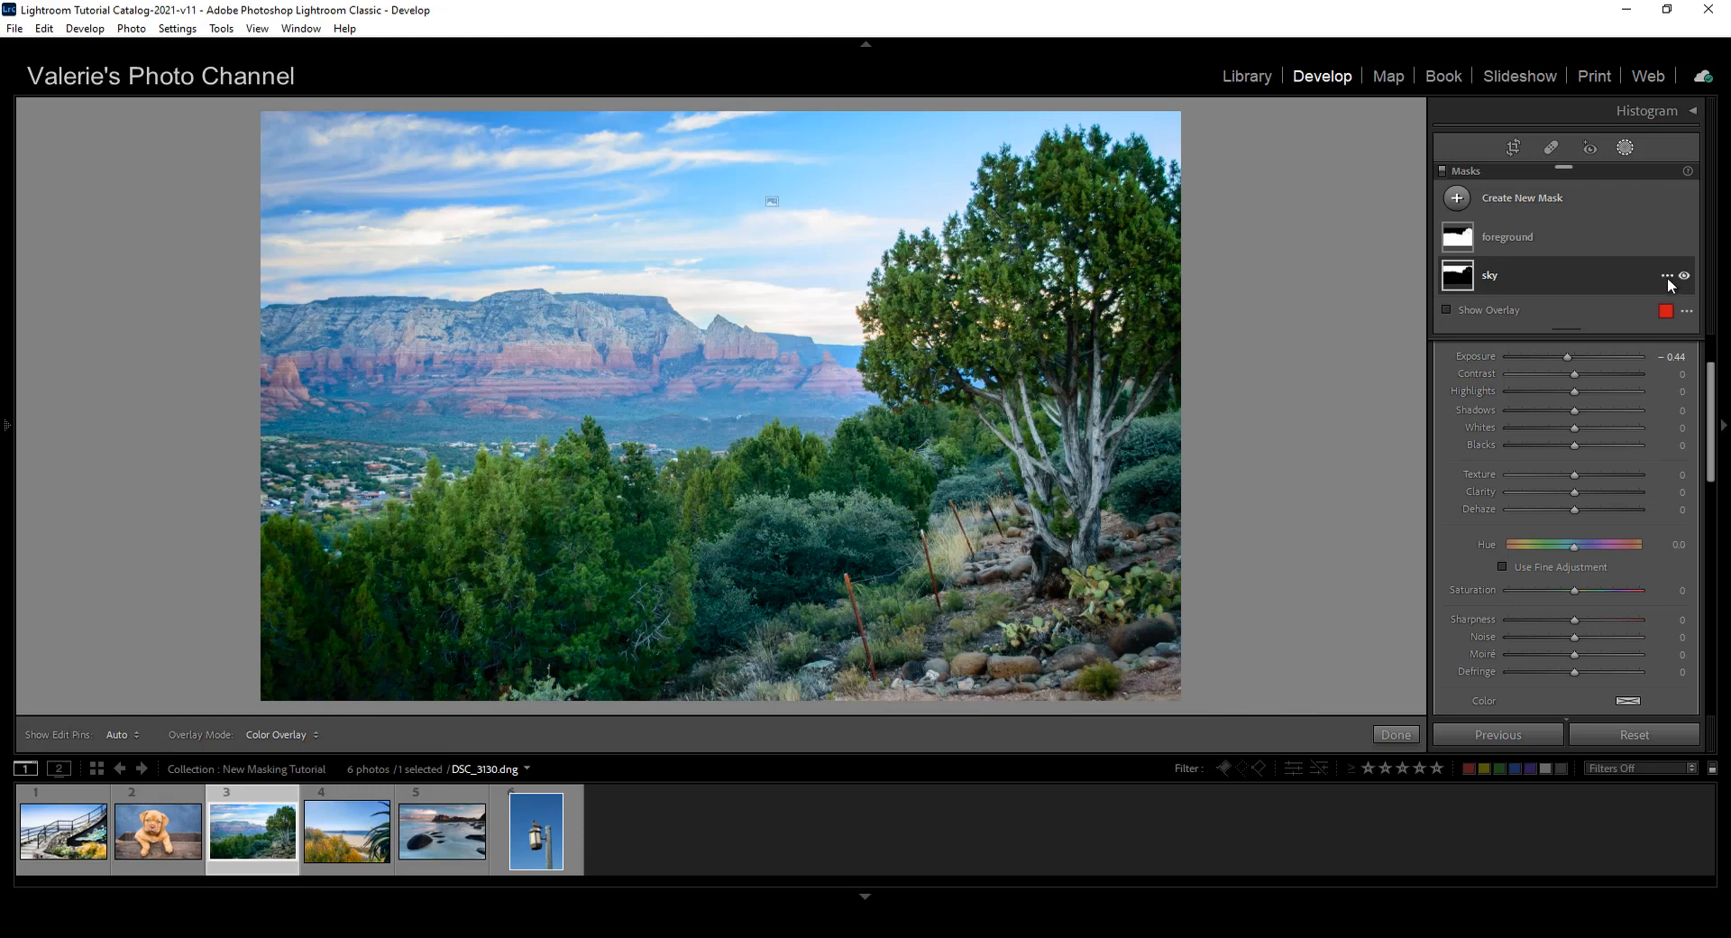
{"action": "left_click", "coordinate": [1684, 276]}
{"action": "left_click", "coordinate": [1684, 276]}
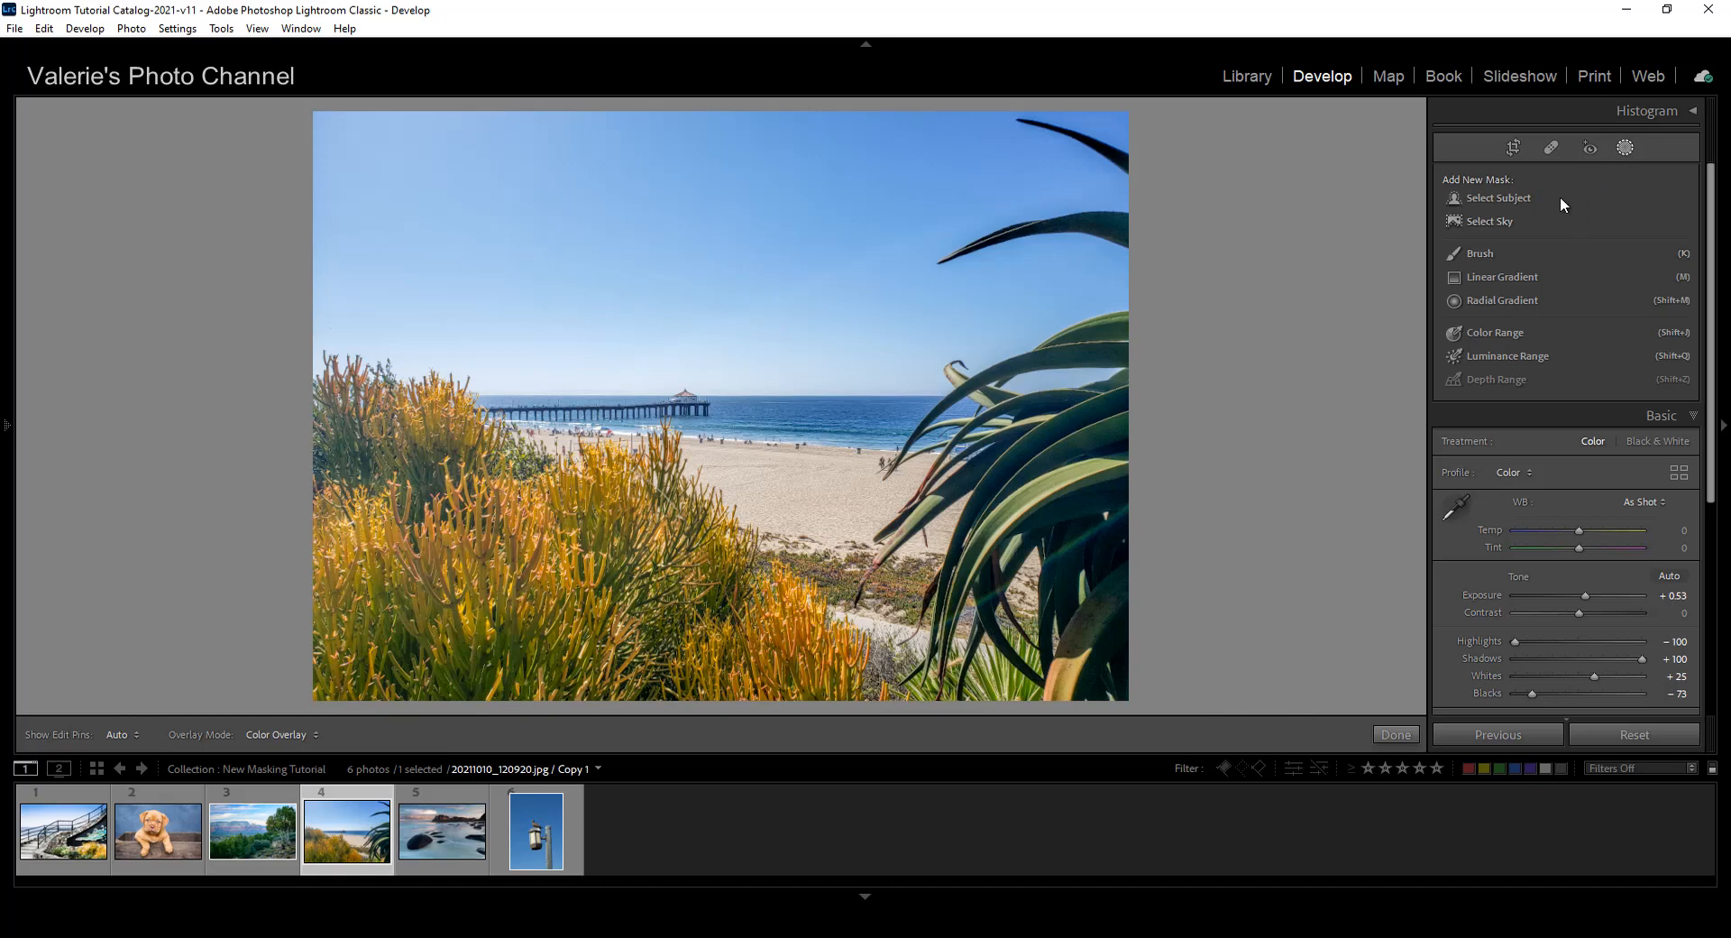
Paint a Brush mask over the two upper leaves against the sky, hide the overlay and set its Exposure to 1.10
{"action": "left_click", "coordinate": [1522, 249]}
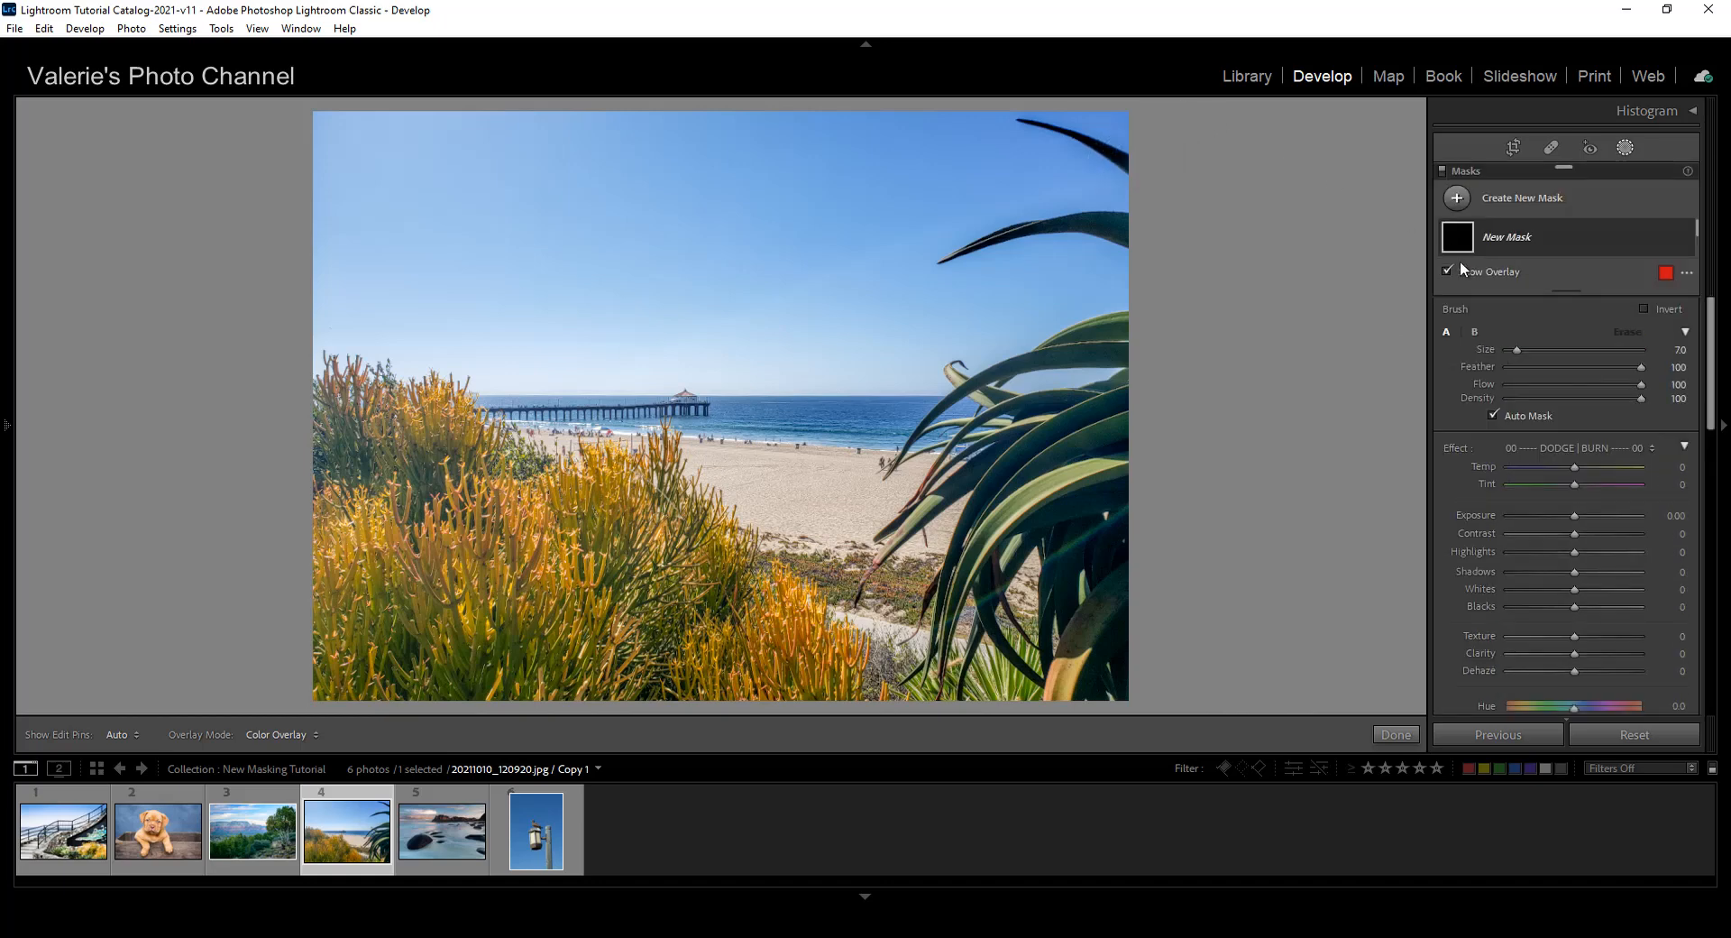
{"action": "left_click_drag", "start_coordinate": [1130, 165], "coordinate": [981, 112]}
{"action": "mouse_move", "coordinate": [1136, 227]}
{"action": "left_mouse_down"}
{"action": "mouse_move", "coordinate": [1086, 220]}
{"action": "mouse_move", "coordinate": [942, 255]}
{"action": "left_mouse_up"}
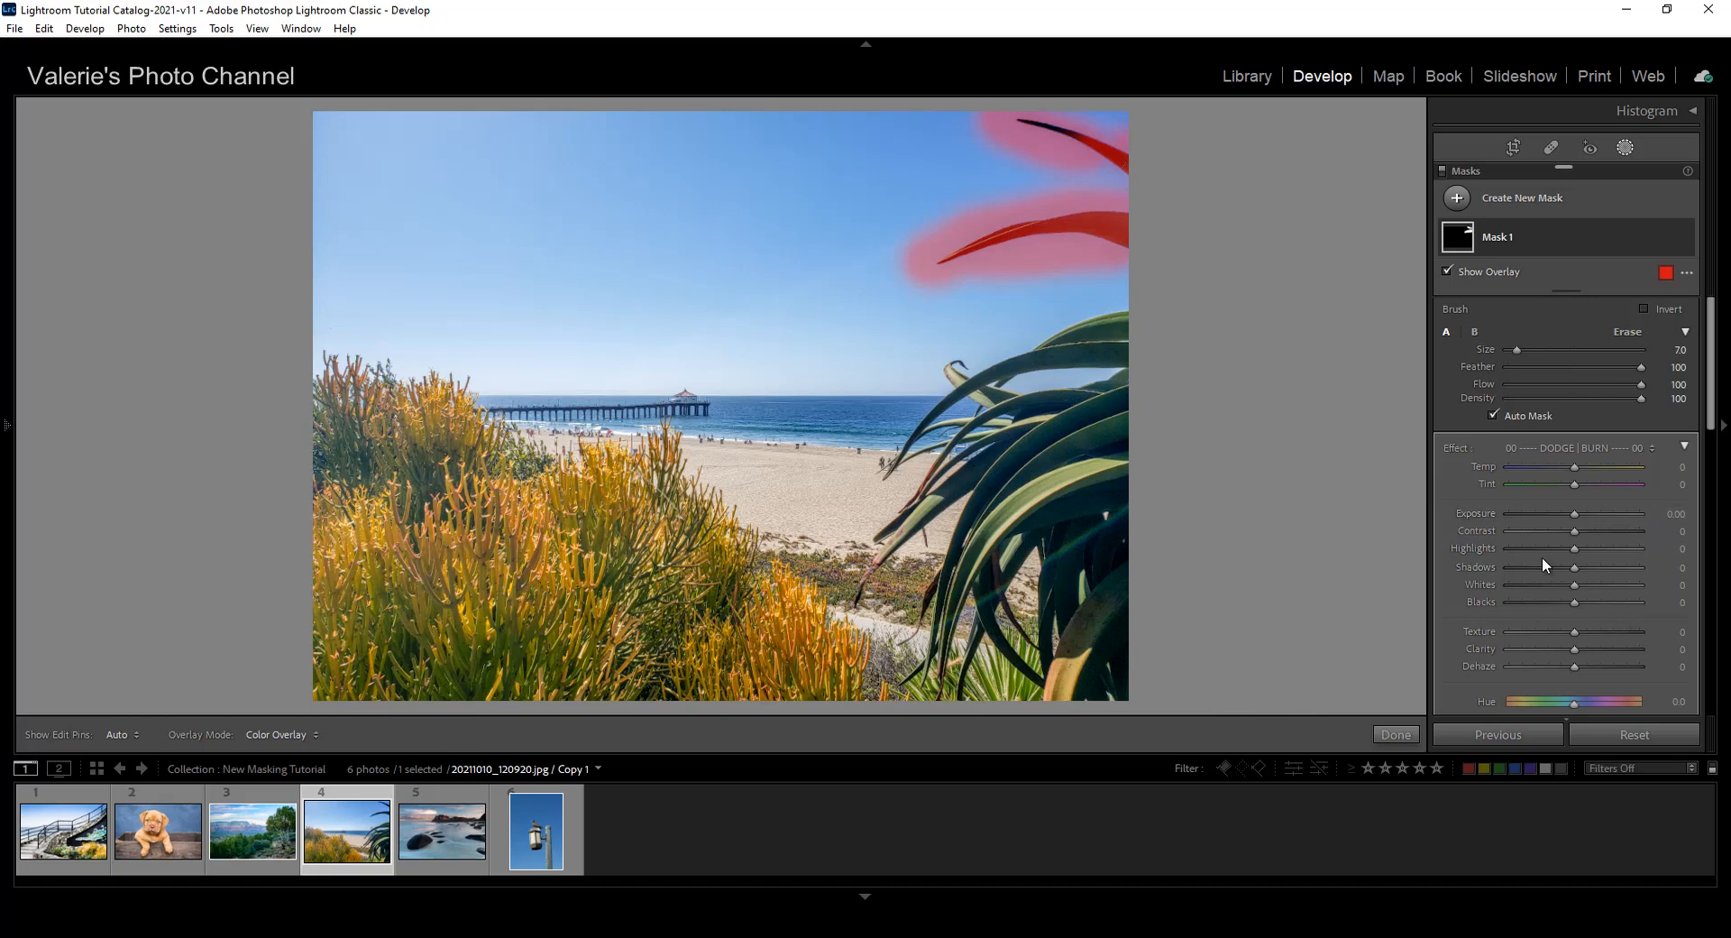
{"action": "key", "text": "o"}
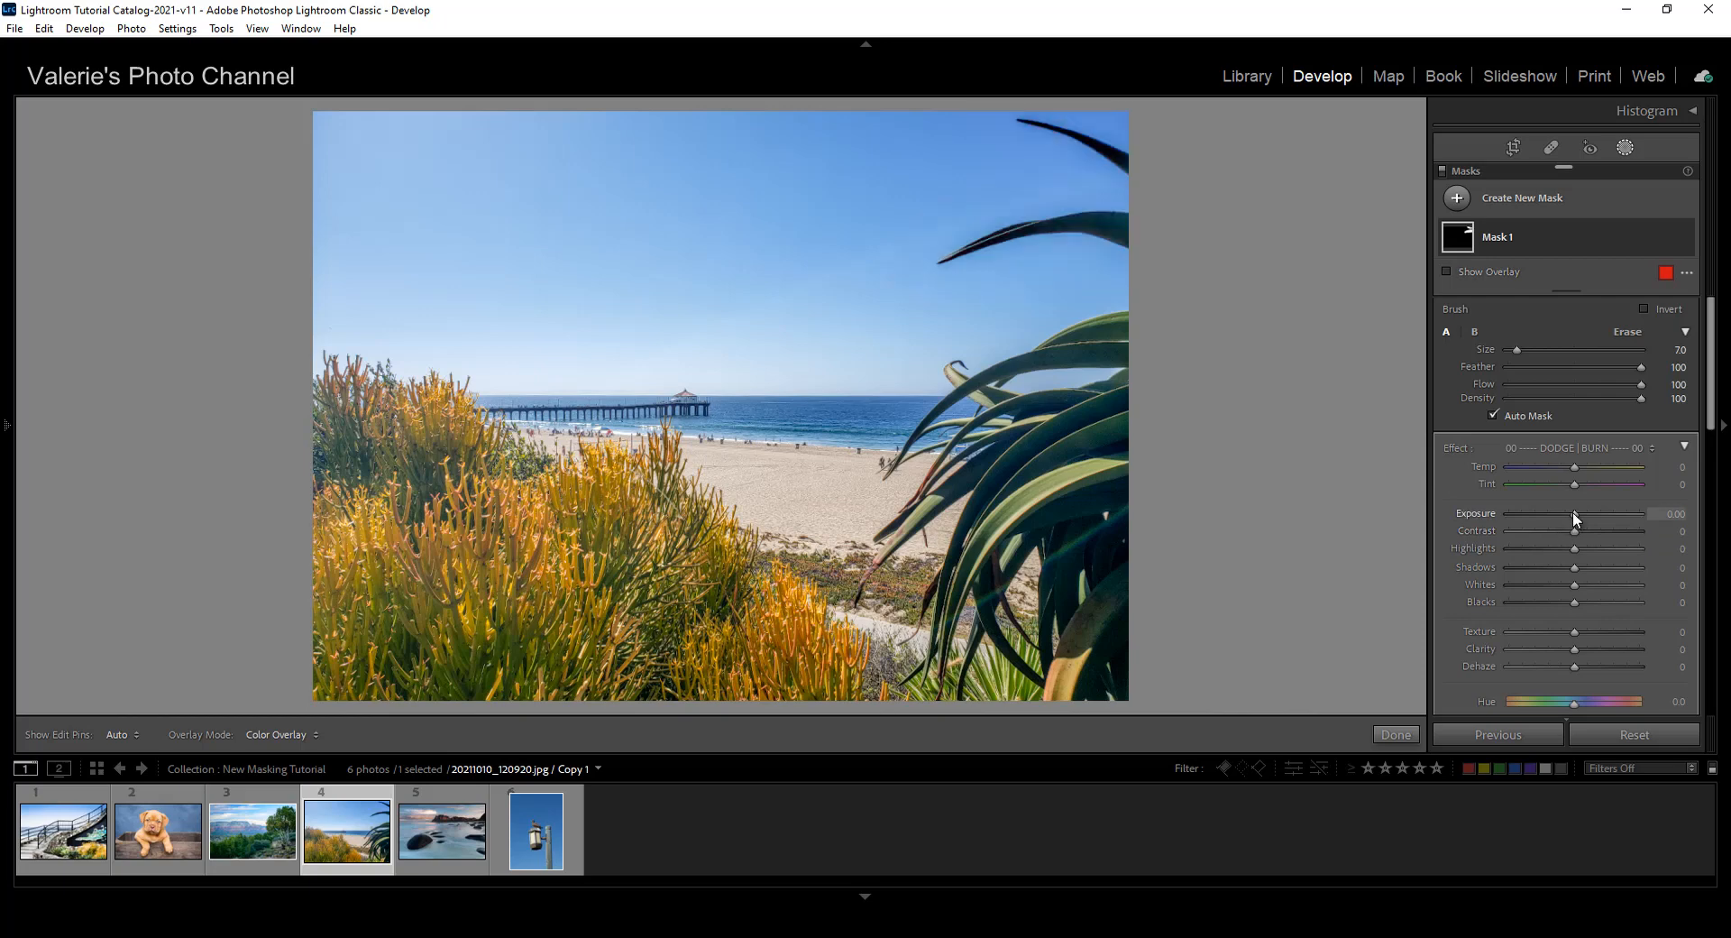
{"action": "left_click_drag", "start_coordinate": [1576, 514], "coordinate": [1590, 513]}
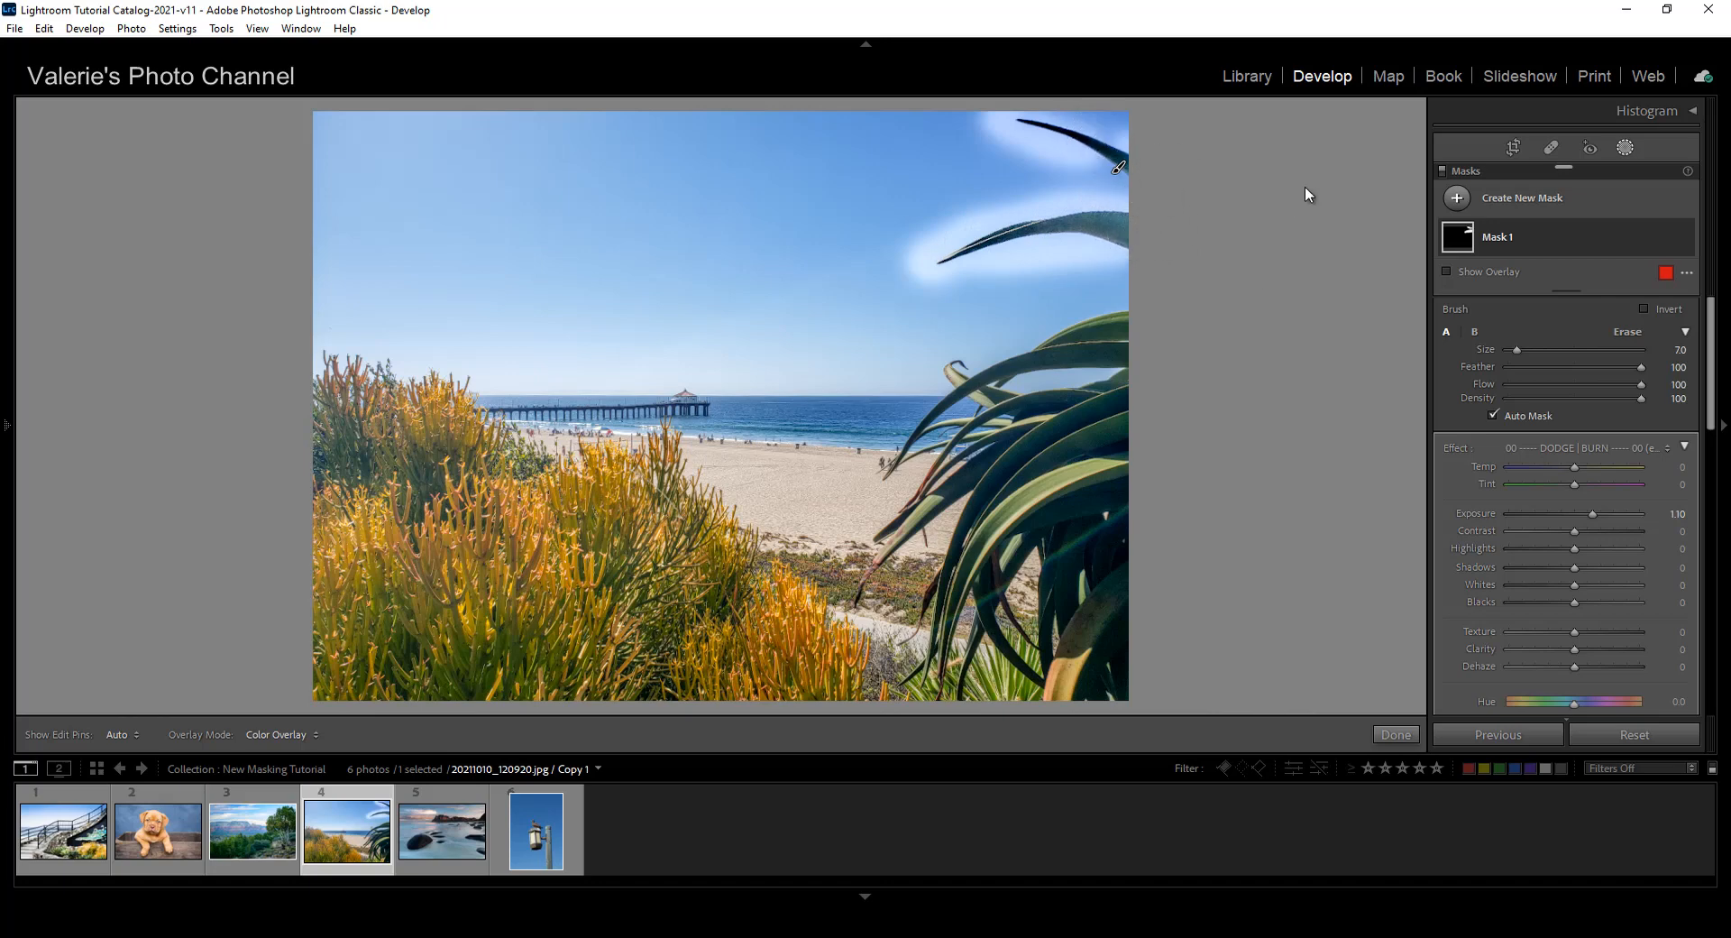
Subtract the sky from Mask 1 with Select Sky and show the overlay to check the leaf coverage
{"action": "mouse_move", "coordinate": [1510, 225]}
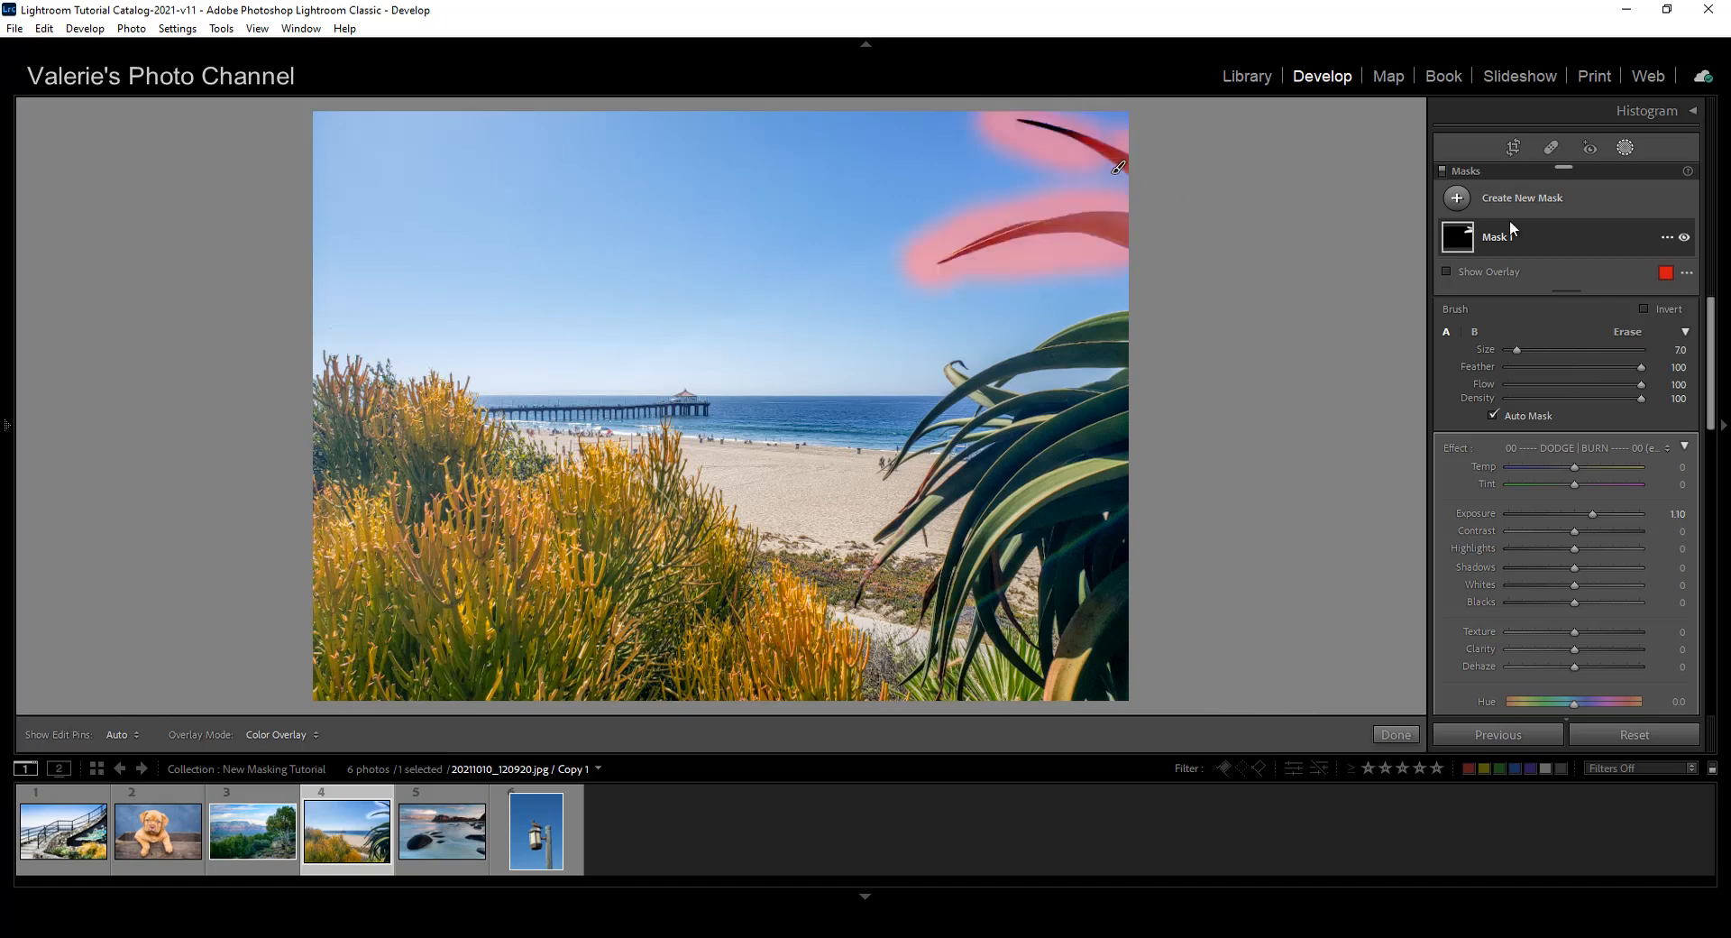
{"action": "left_click", "coordinate": [1668, 236]}
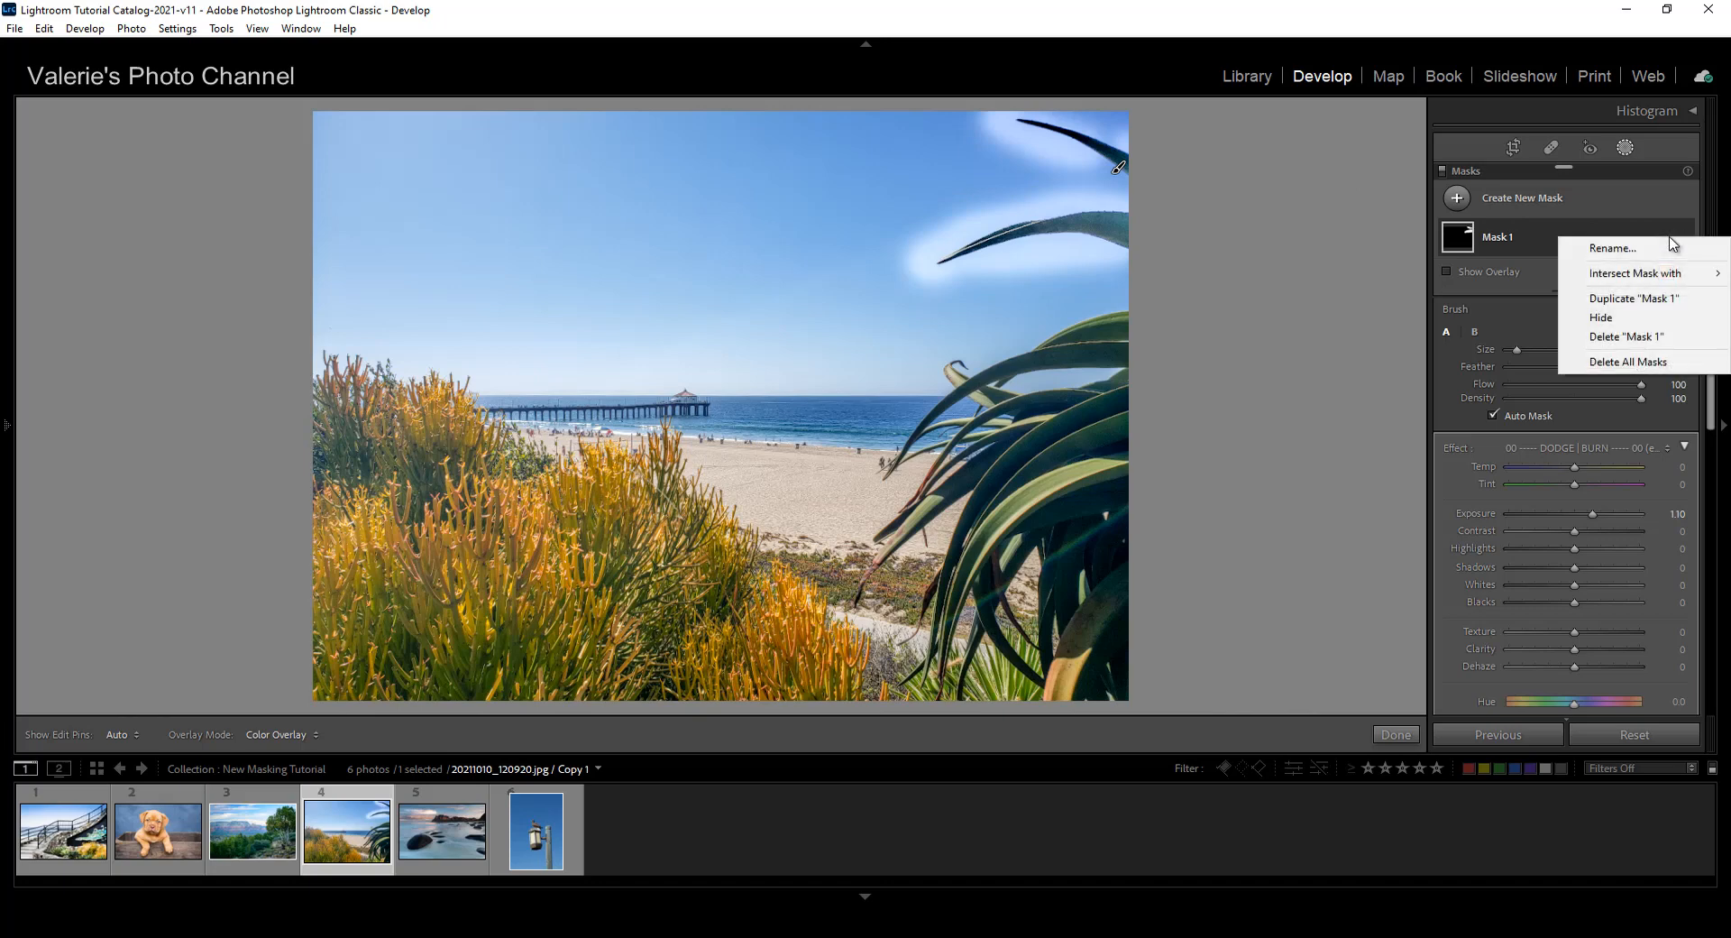
{"action": "left_click", "coordinate": [1511, 242]}
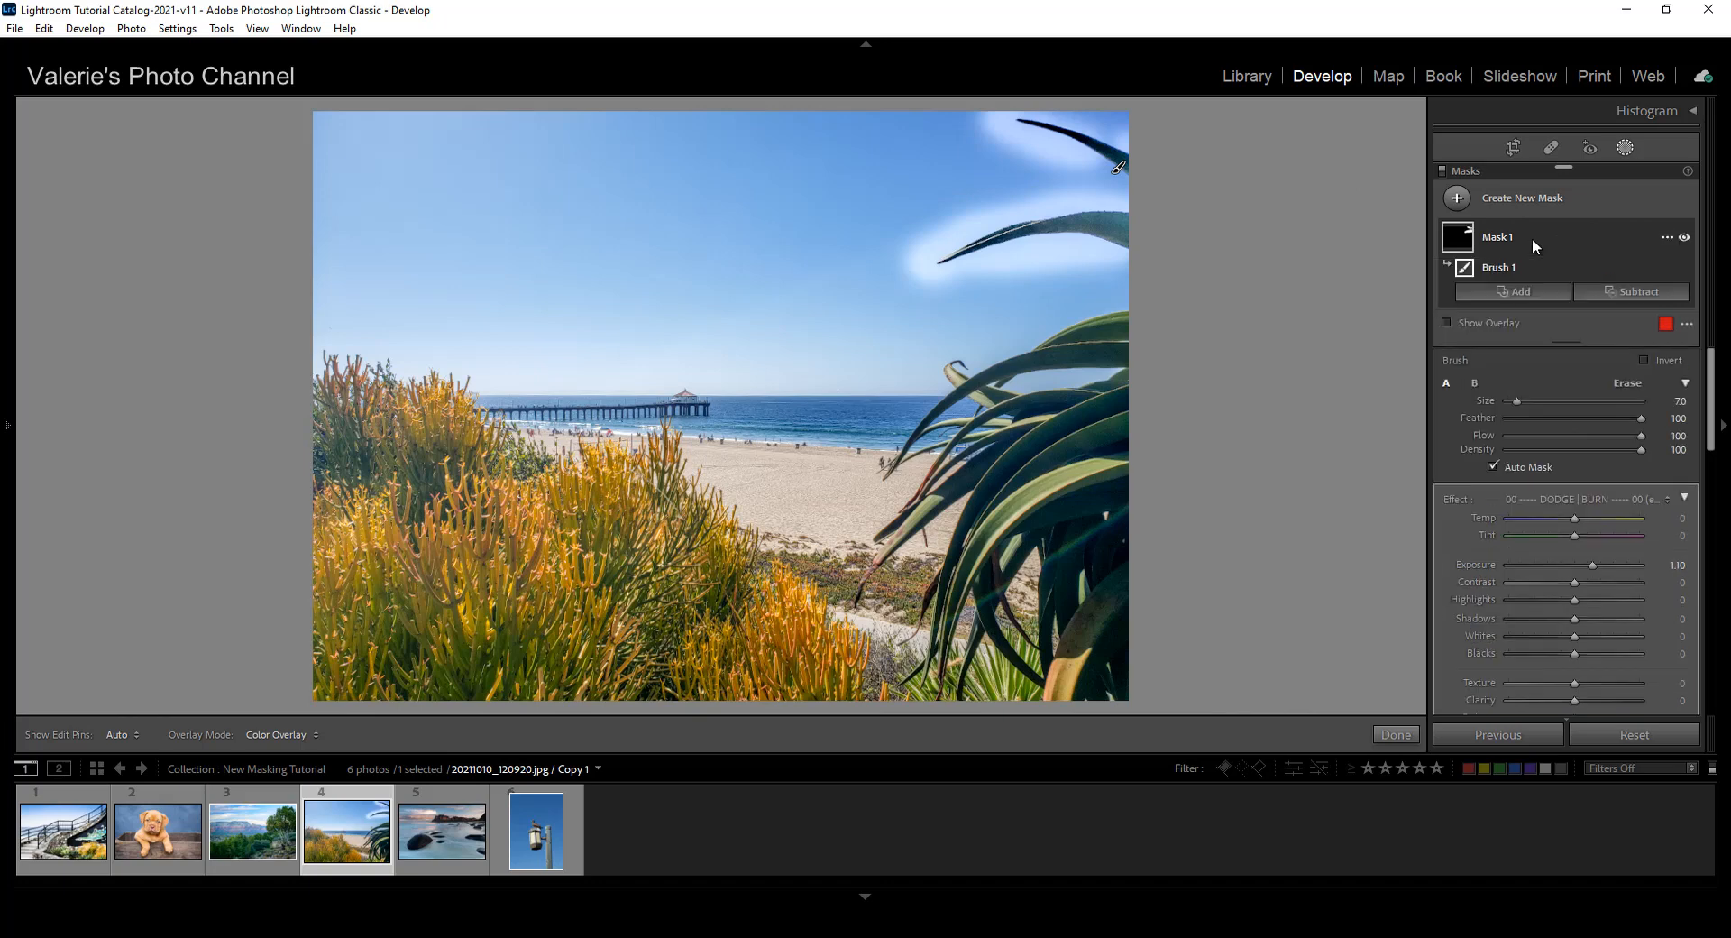
{"action": "left_click", "coordinate": [1637, 293]}
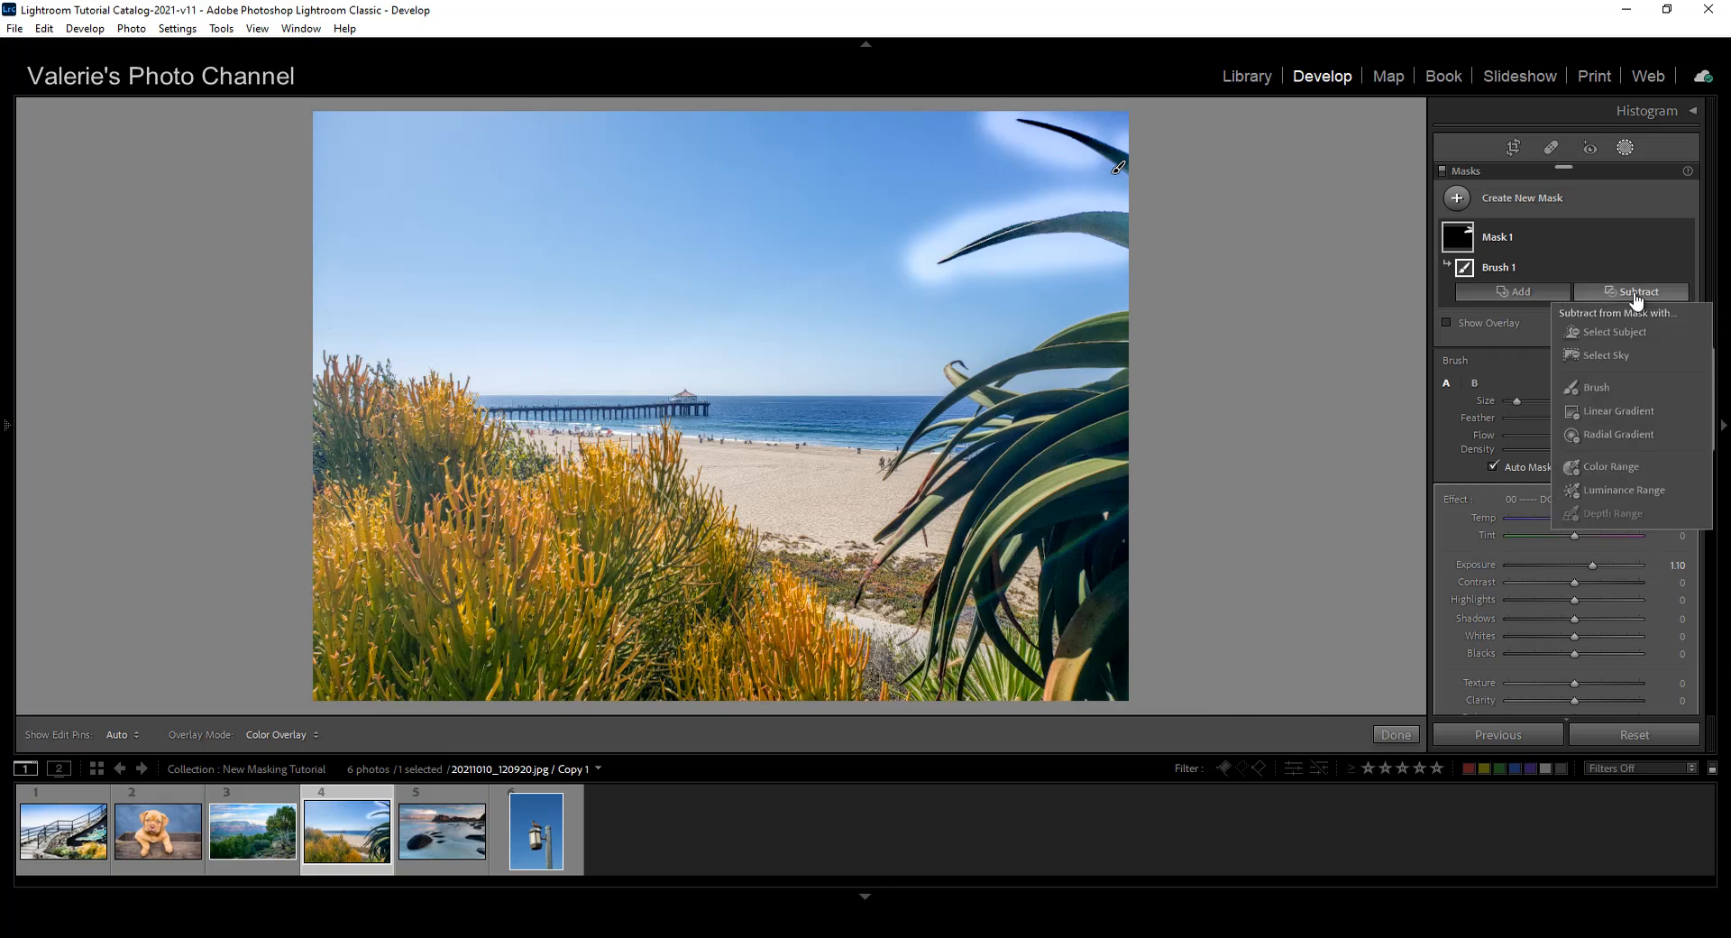
{"action": "left_click", "coordinate": [1620, 356]}
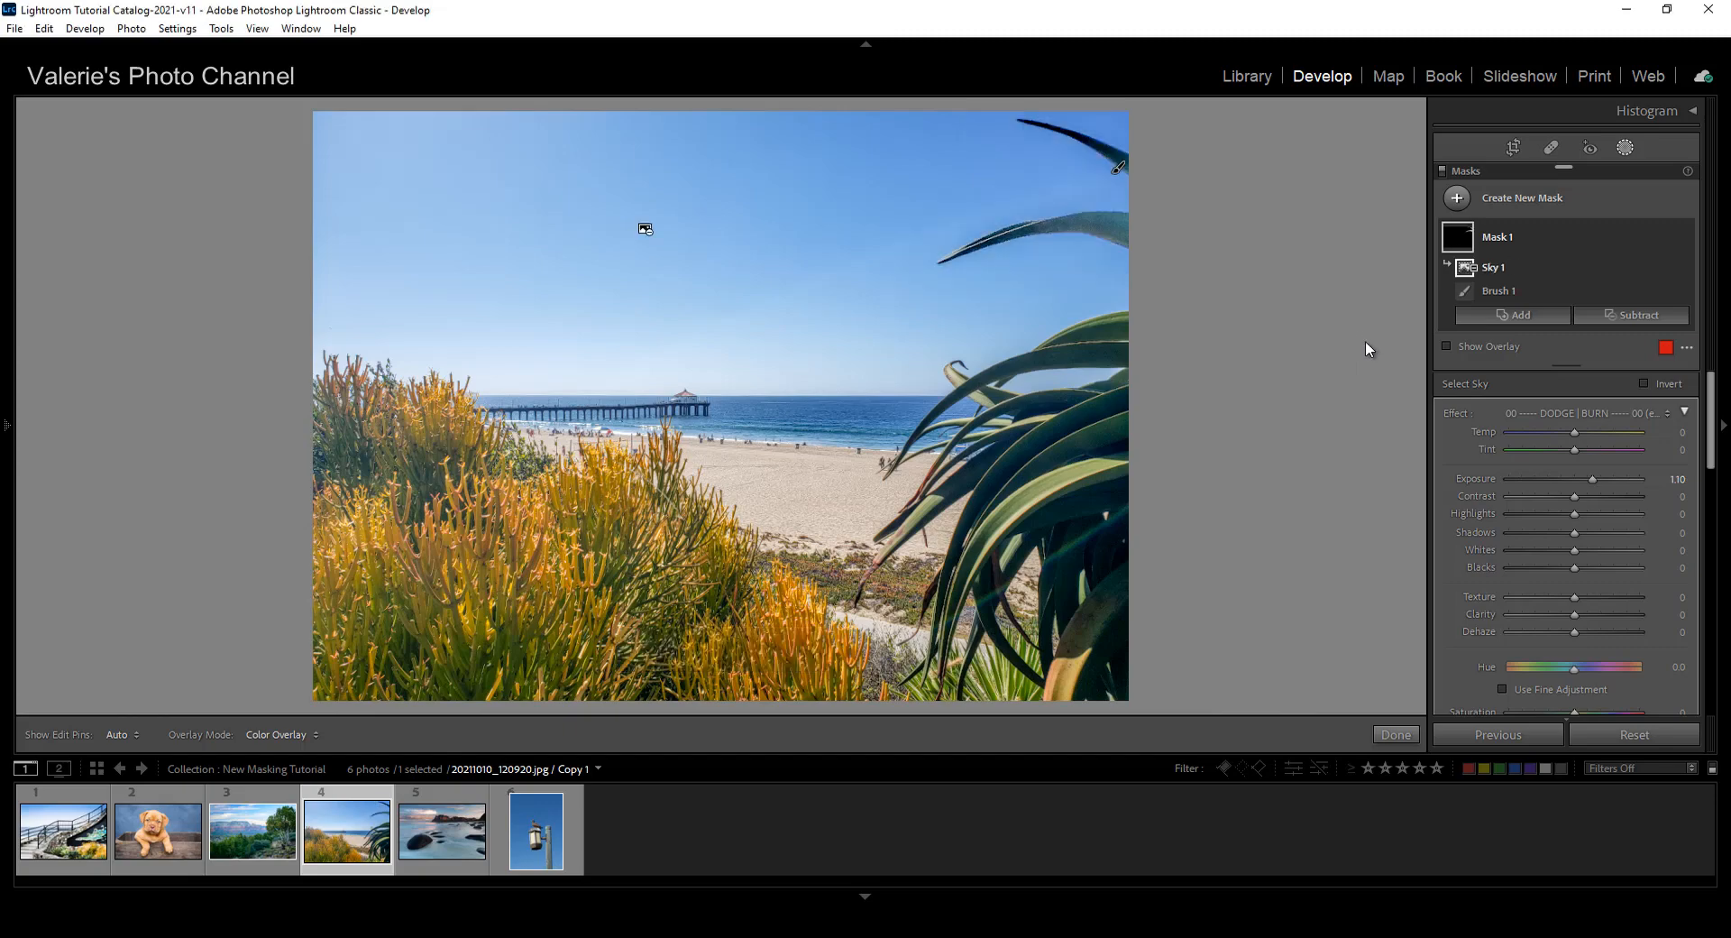
{"action": "left_click", "coordinate": [1447, 348]}
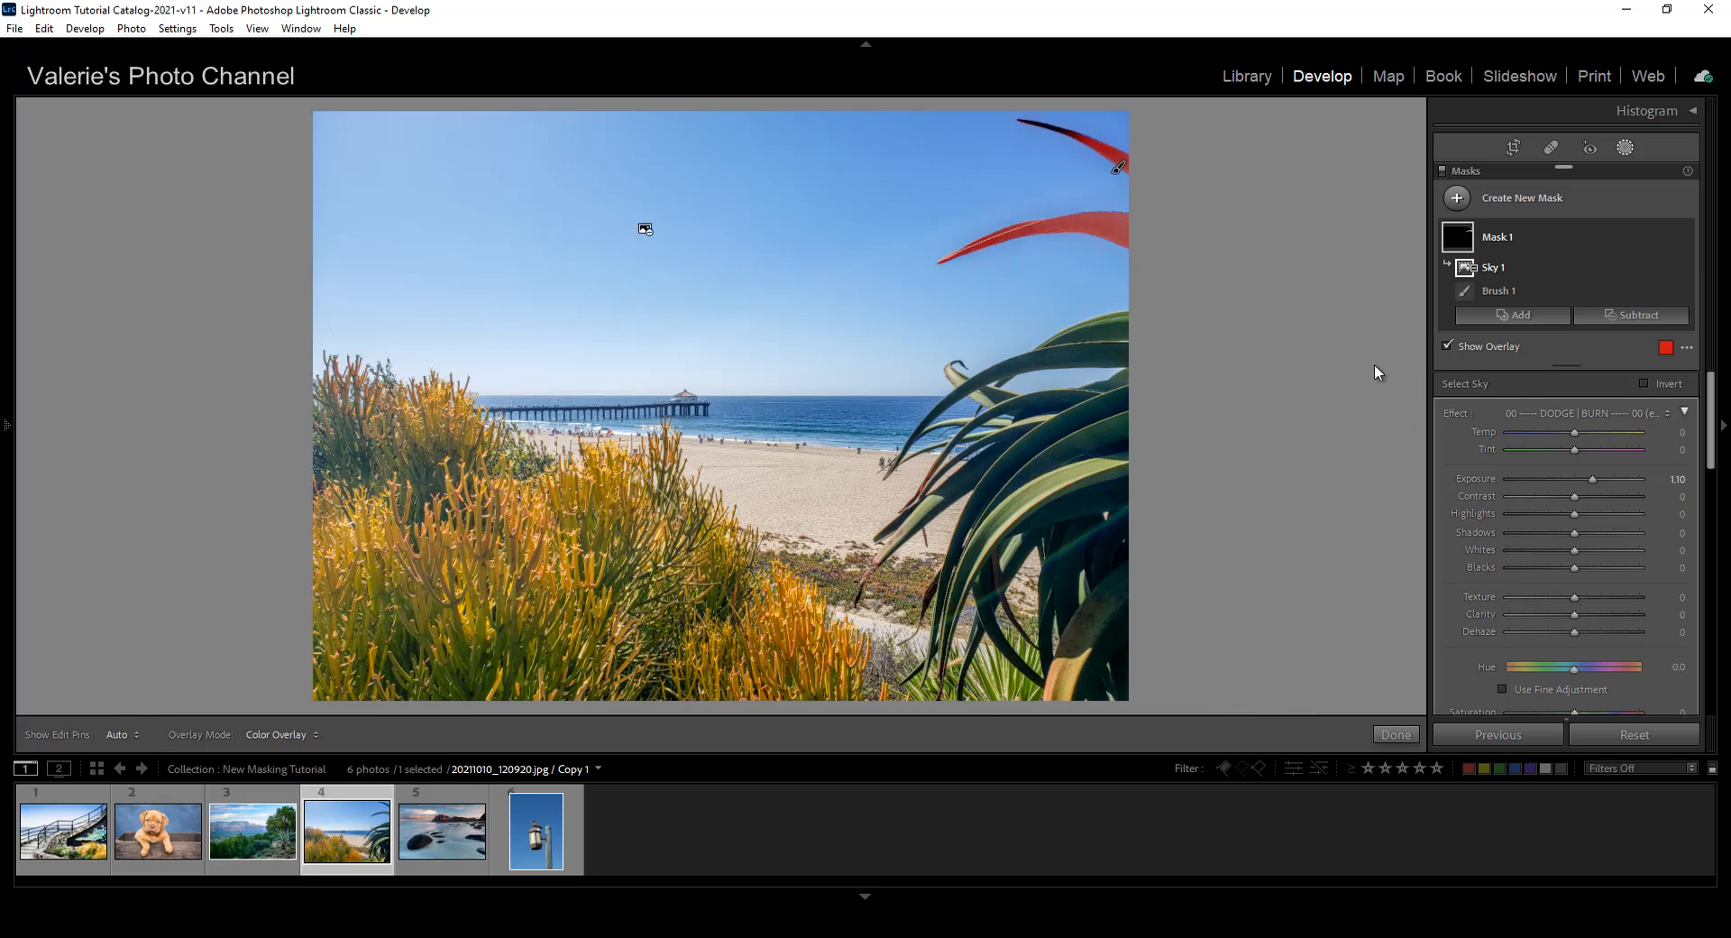
Create a Color Range mask sampled from the orange plants in front of the beach and set Refine to 1
{"action": "left_click", "coordinate": [1456, 199]}
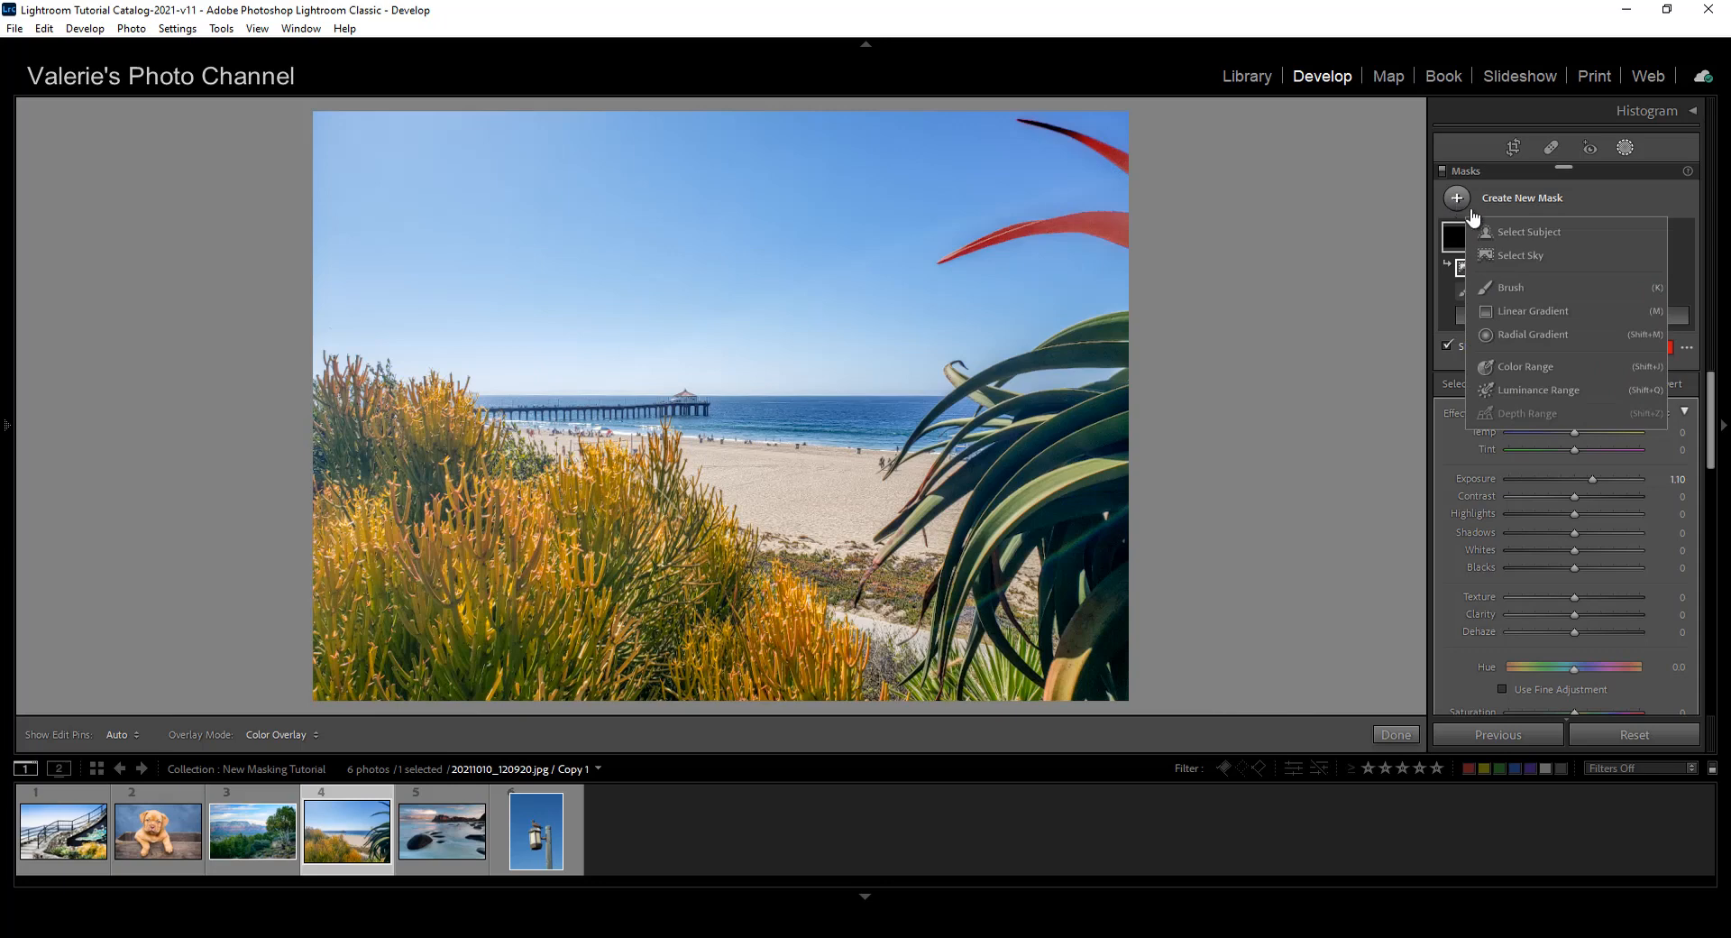
{"action": "left_click", "coordinate": [1540, 365]}
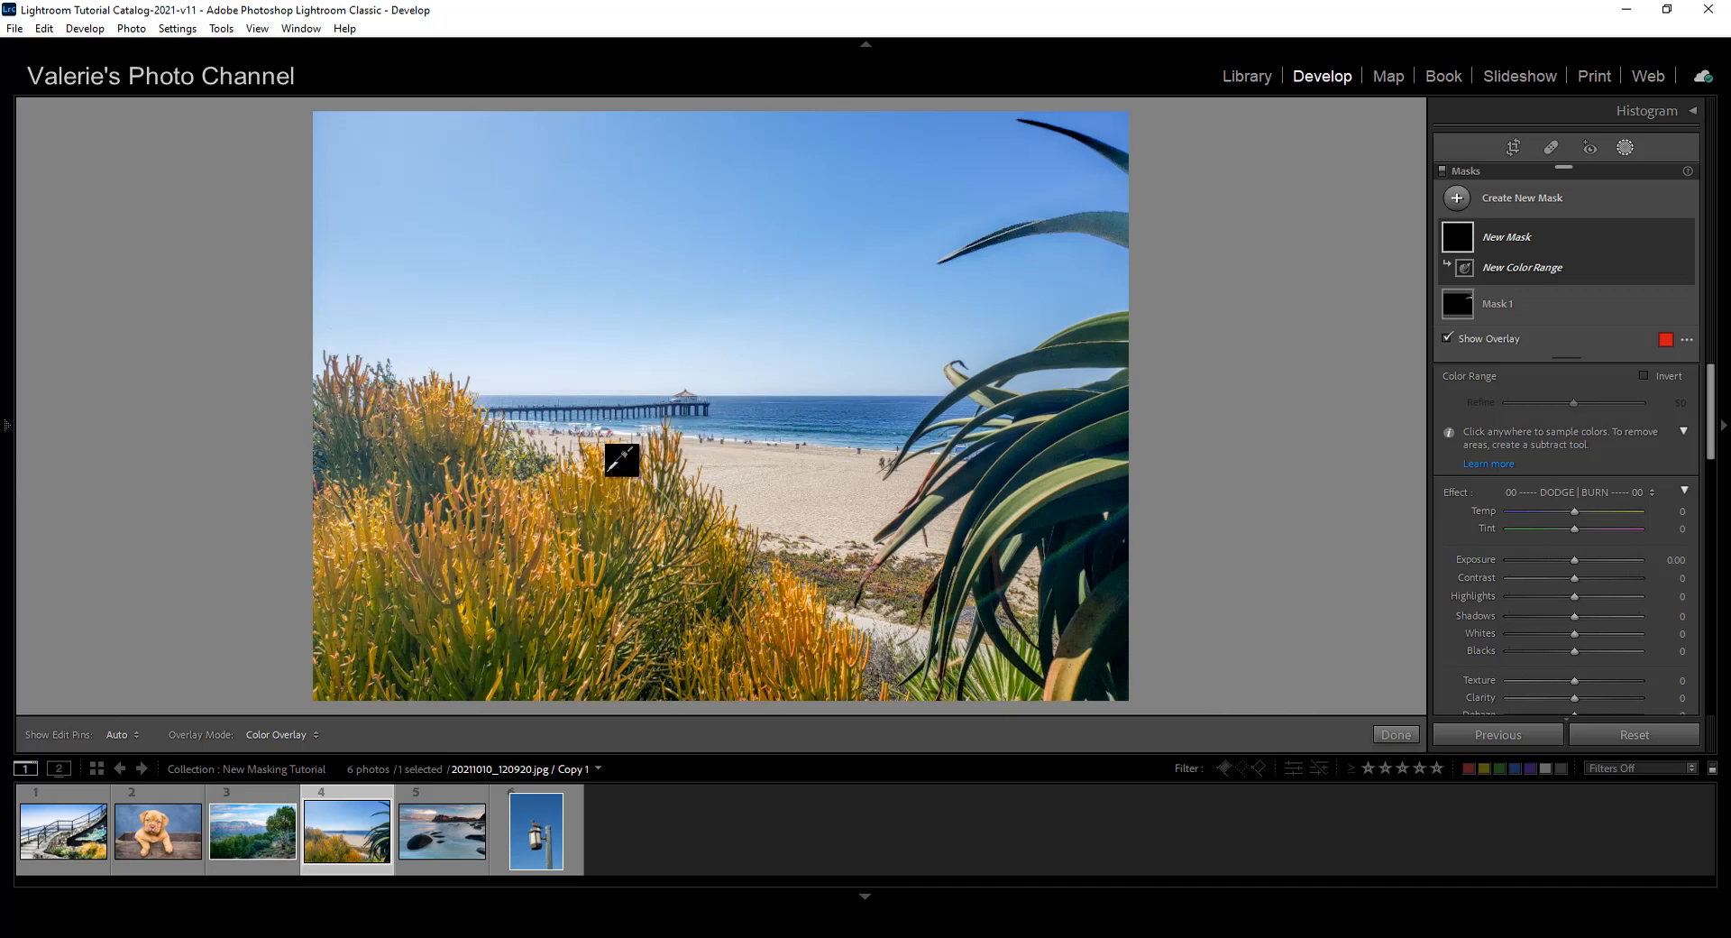
{"action": "left_click", "coordinate": [618, 461]}
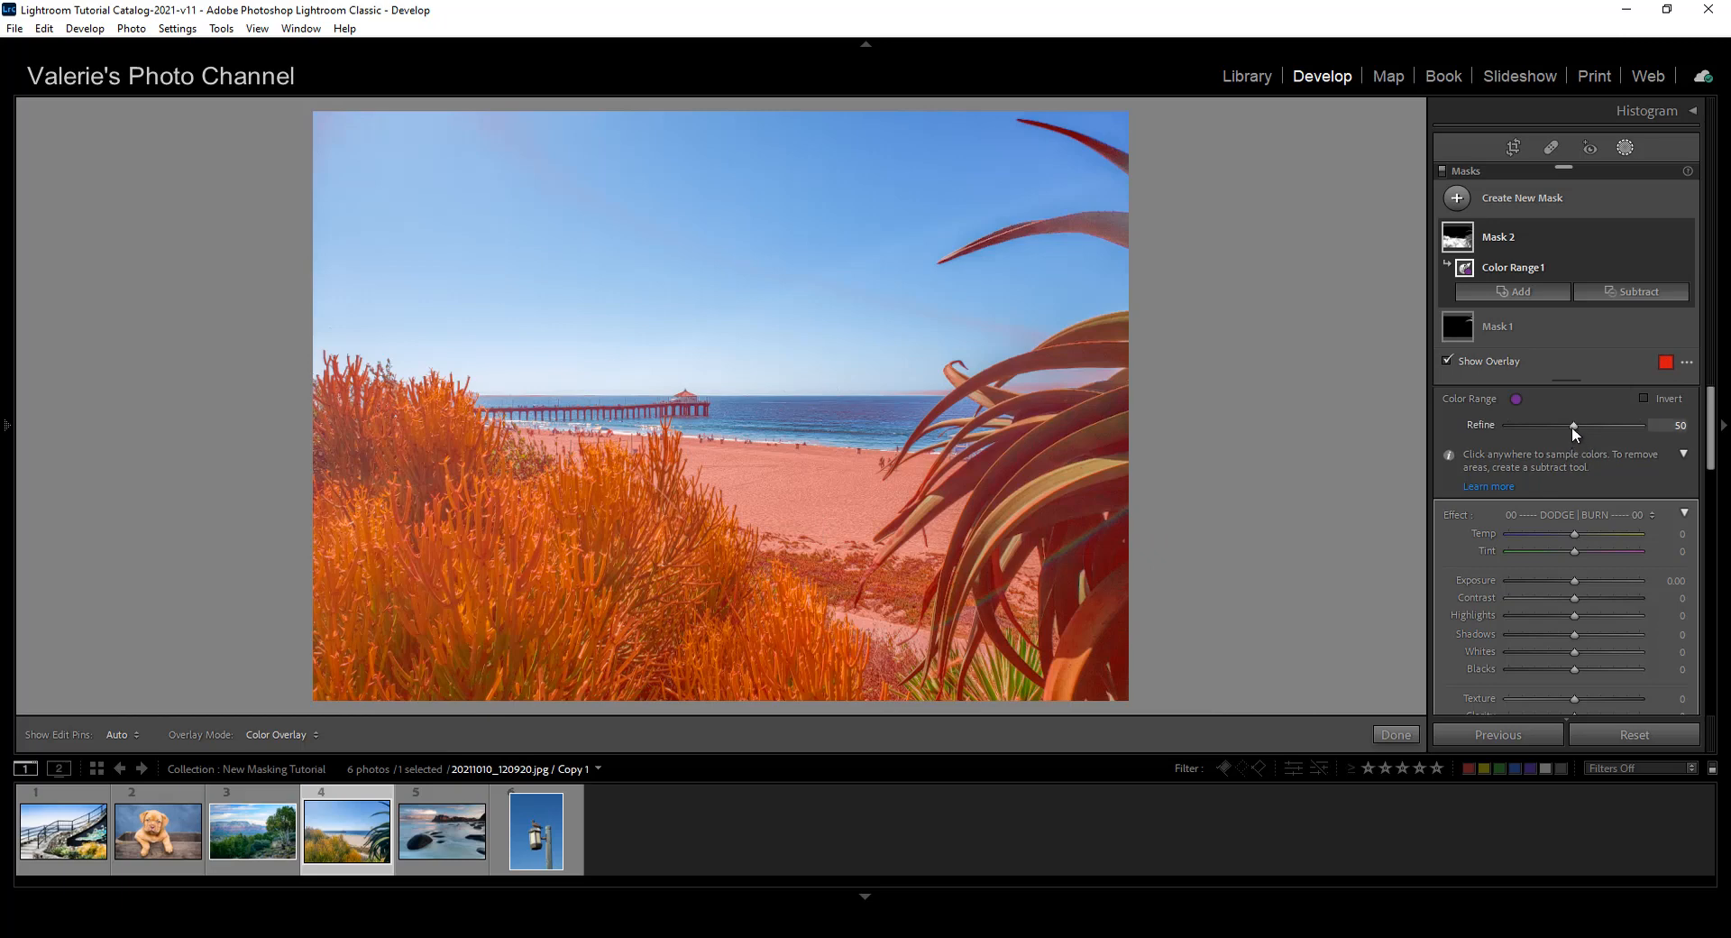
{"action": "left_click_drag", "start_coordinate": [1569, 425], "coordinate": [1517, 424]}
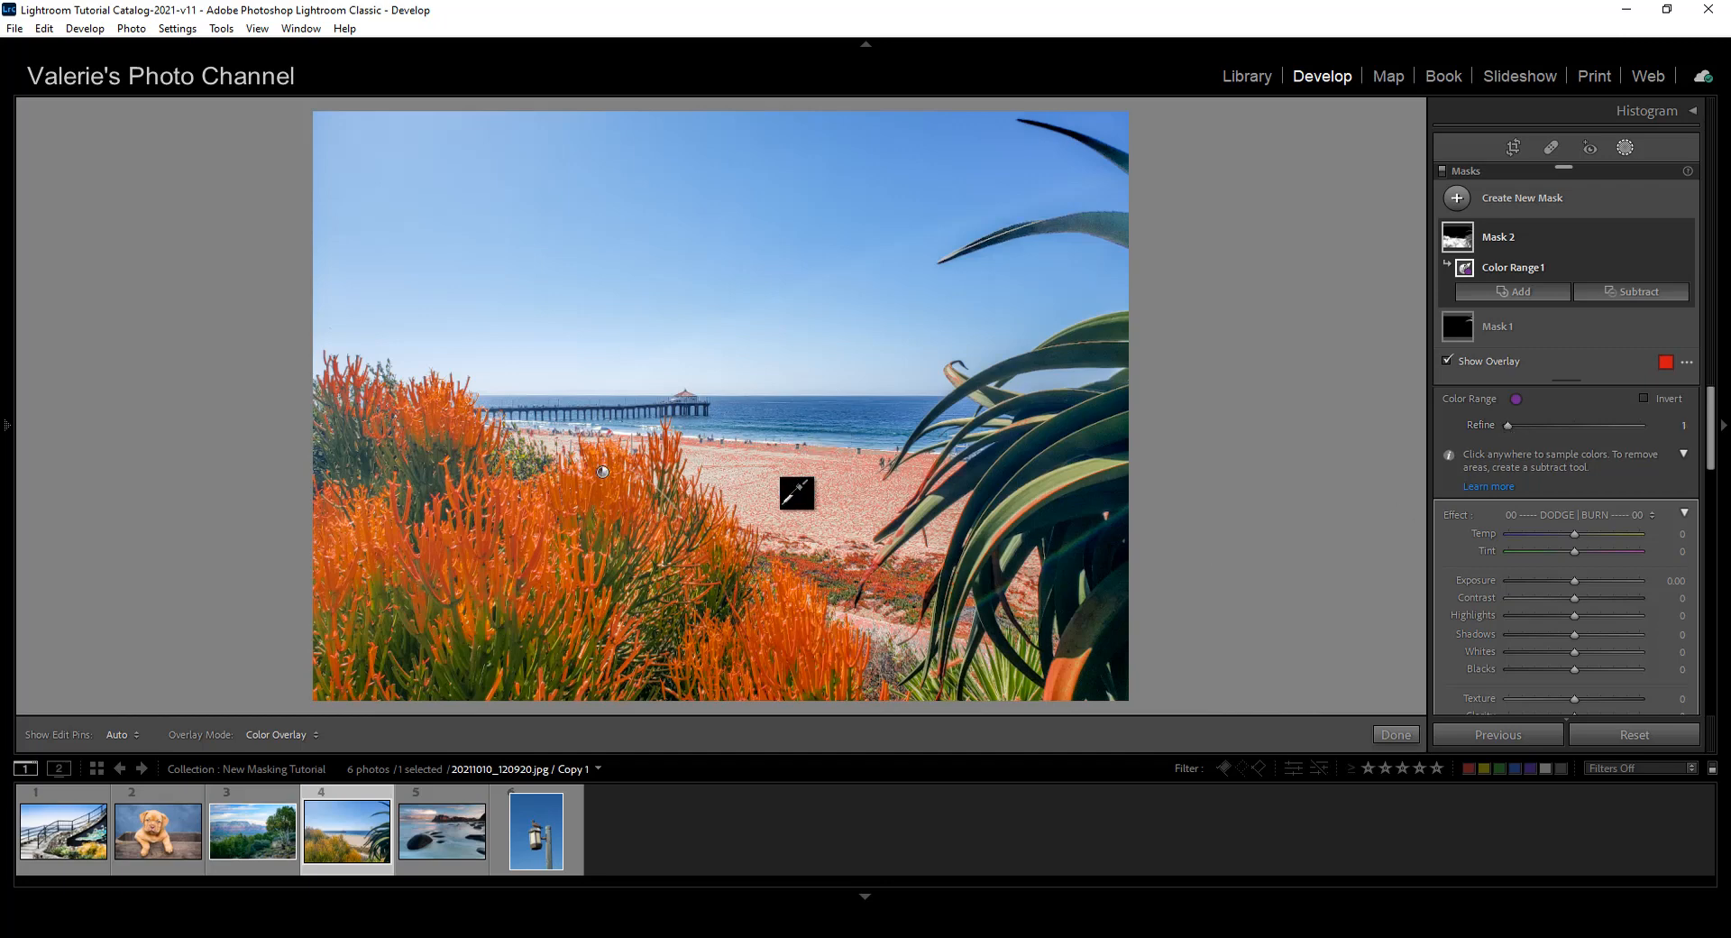
Subtract the sand and the large dark-leaved plant from Mask 2 using a brush of size 16
{"action": "left_click", "coordinate": [1652, 290]}
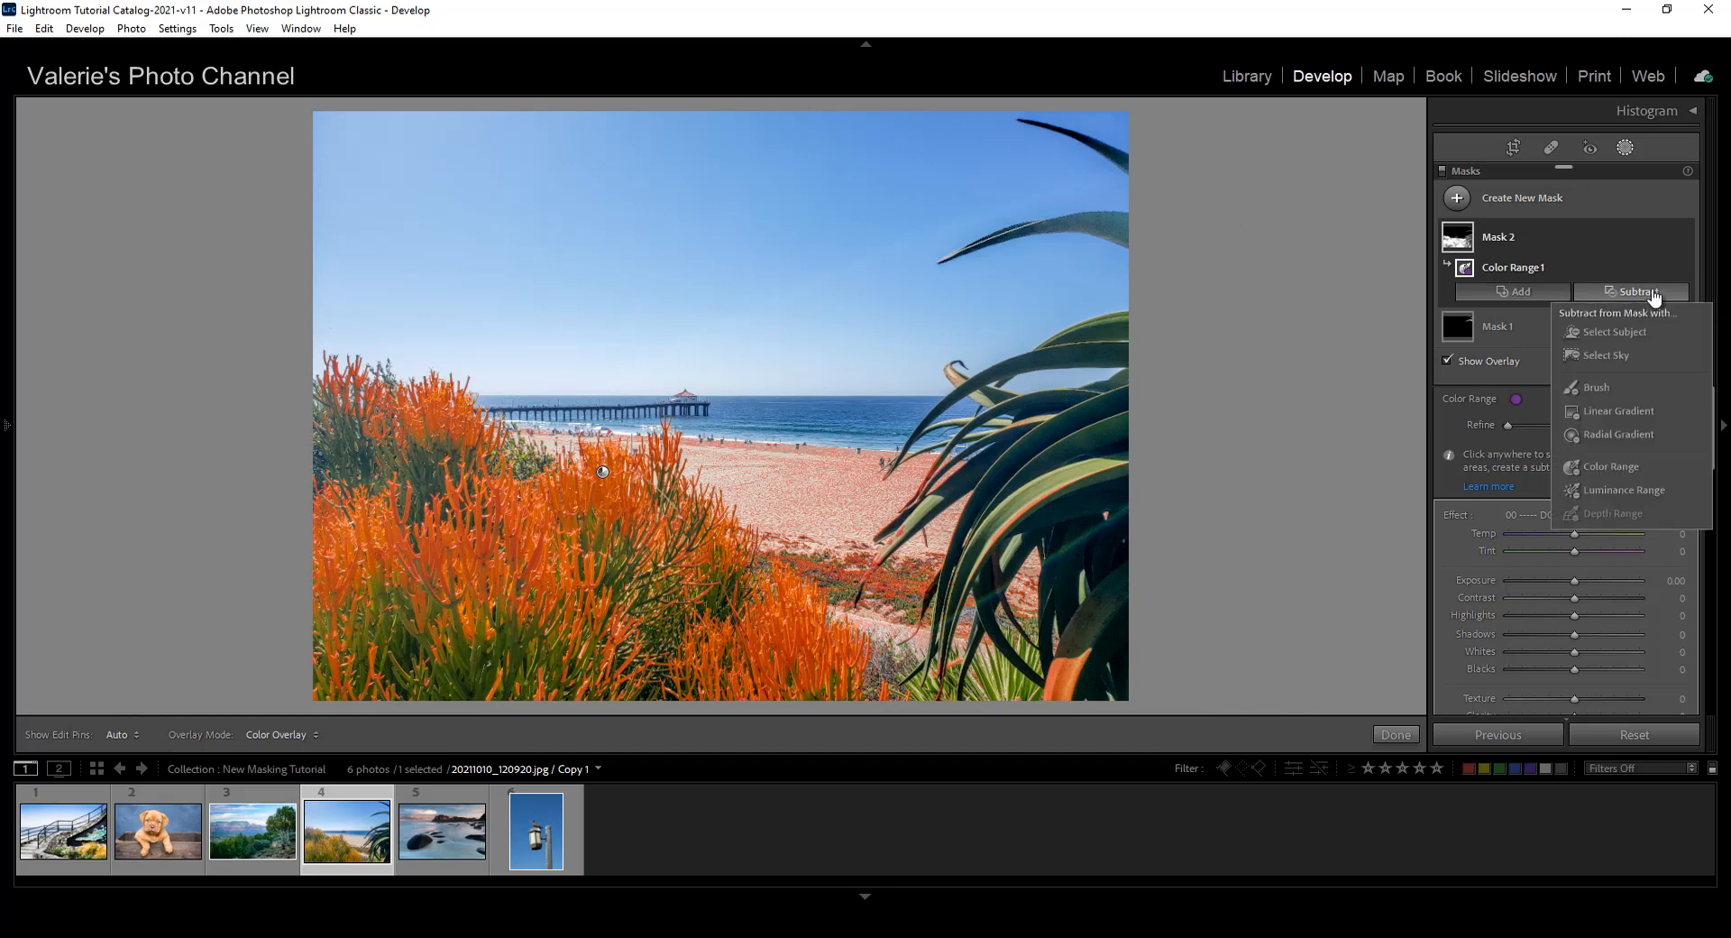
{"action": "left_click", "coordinate": [1623, 384]}
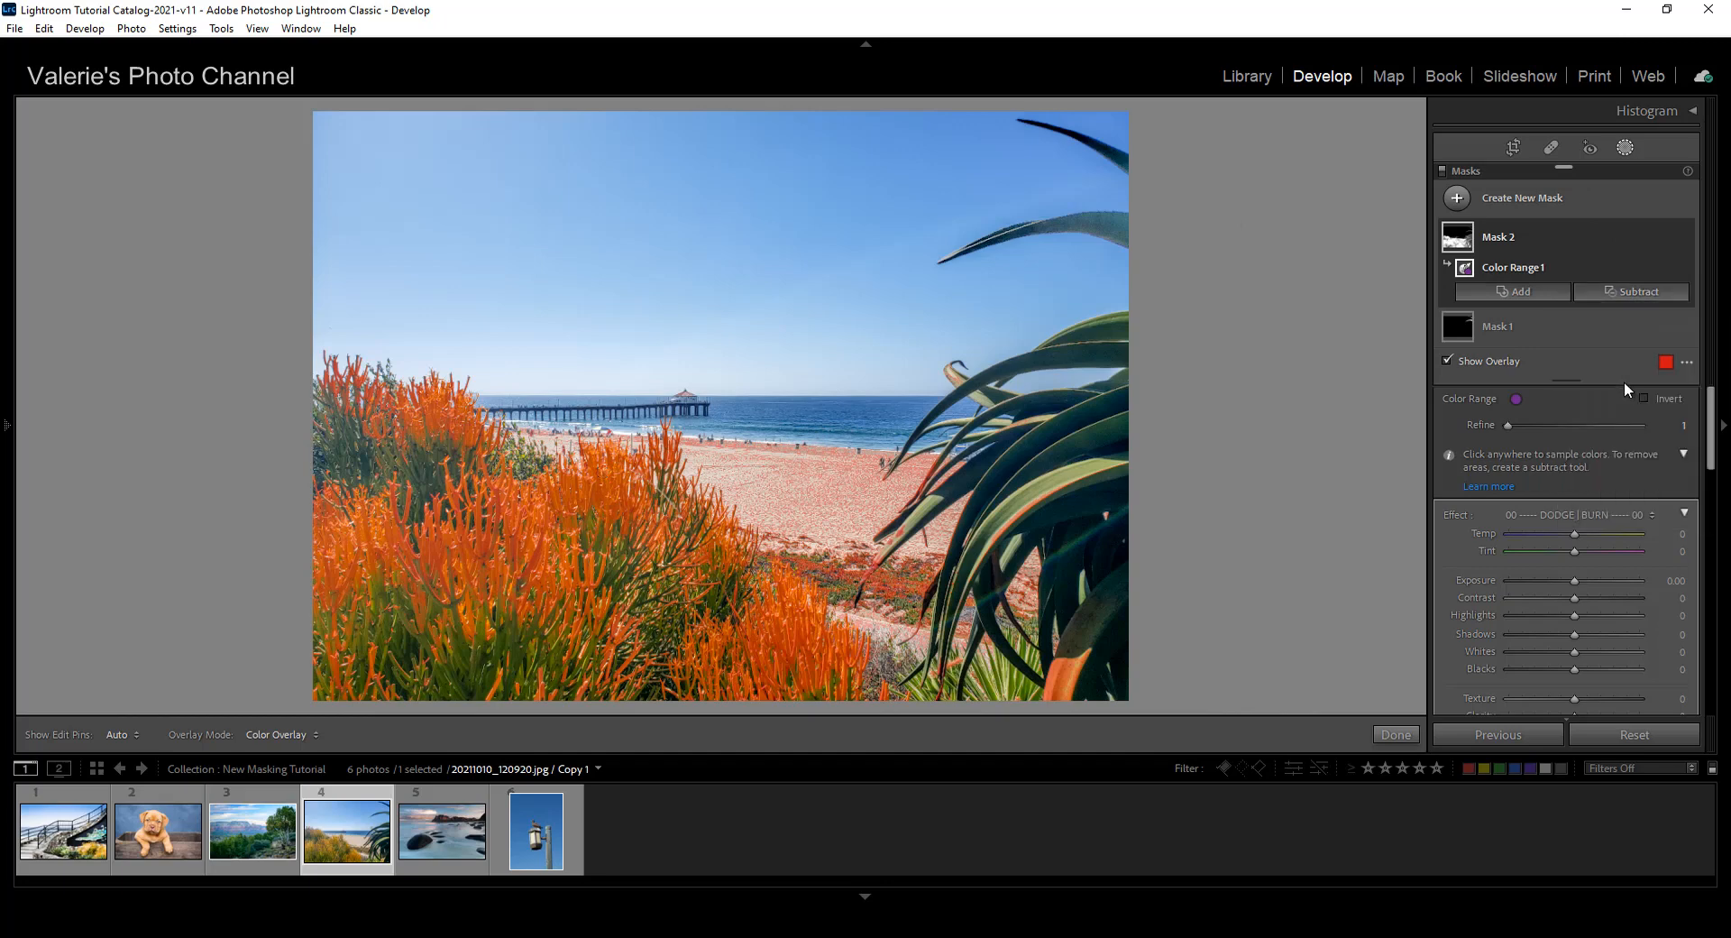
{"action": "scroll", "coordinate": [1042, 495], "scroll_direction": "up", "scroll_amount": 5}
{"action": "key", "text": "h"}
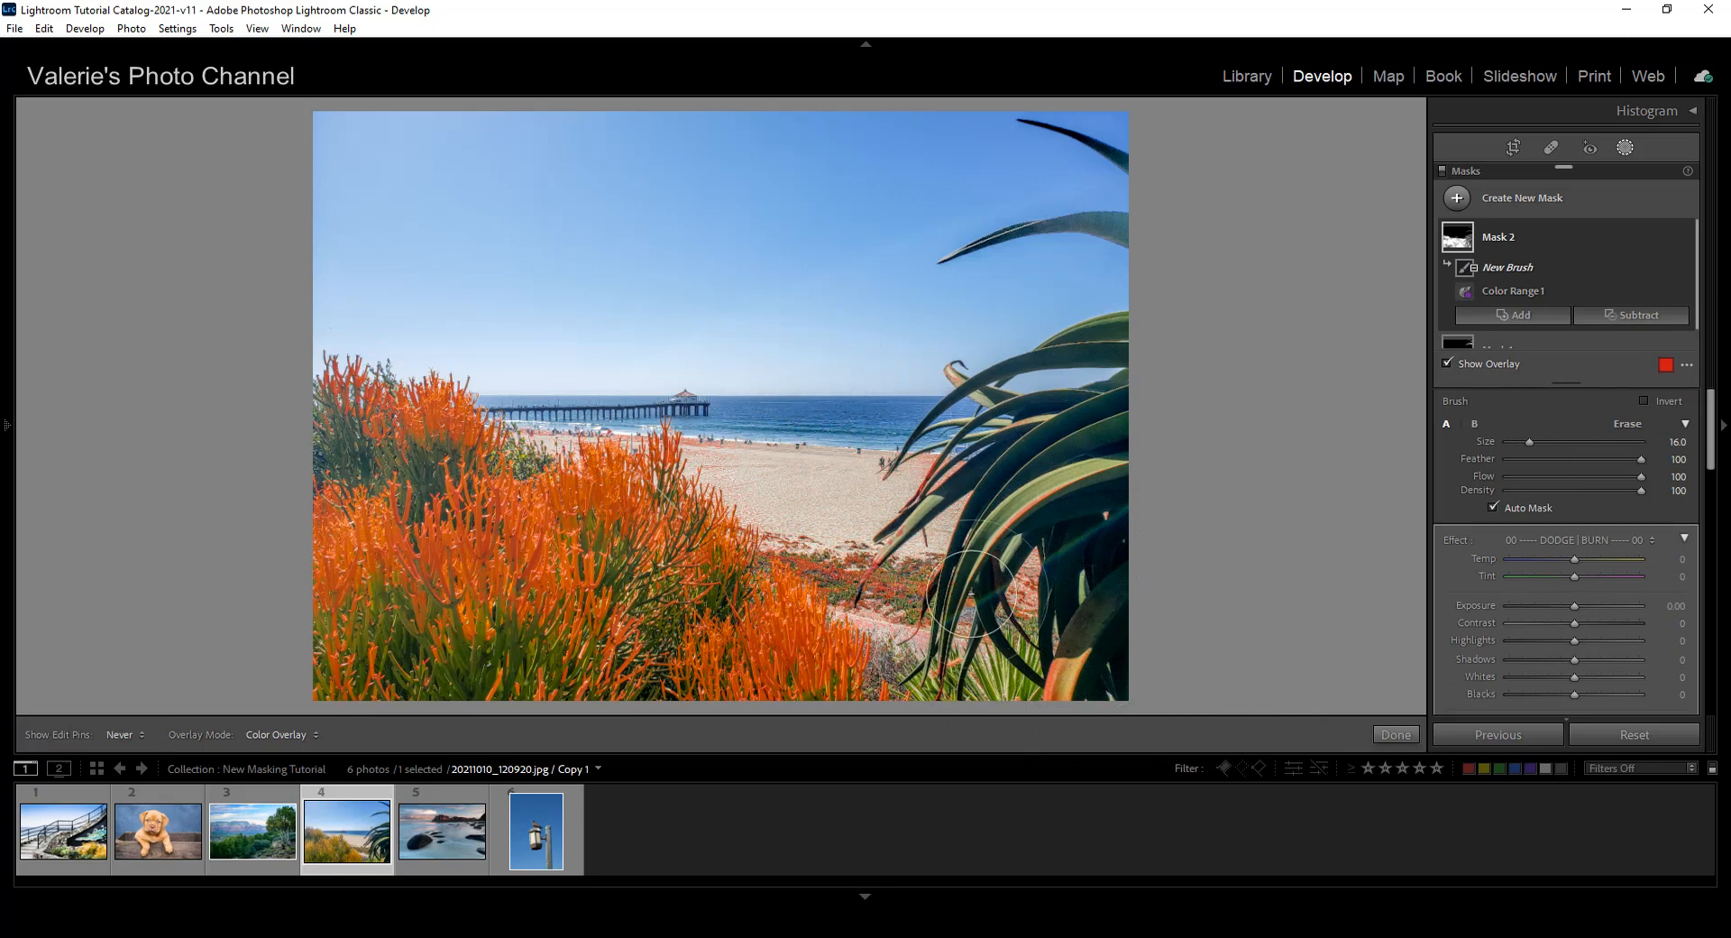
{"action": "mouse_move", "coordinate": [1082, 676]}
{"action": "left_mouse_down"}
{"action": "mouse_move", "coordinate": [1028, 712]}
{"action": "mouse_move", "coordinate": [1068, 631]}
{"action": "mouse_move", "coordinate": [1100, 652]}
{"action": "left_mouse_up"}
{"action": "key", "text": "h"}
Adjust the Hue of Mask 2 to shift the color of the orange plants
{"action": "scroll", "coordinate": [1616, 625], "scroll_direction": "down", "scroll_amount": 3}
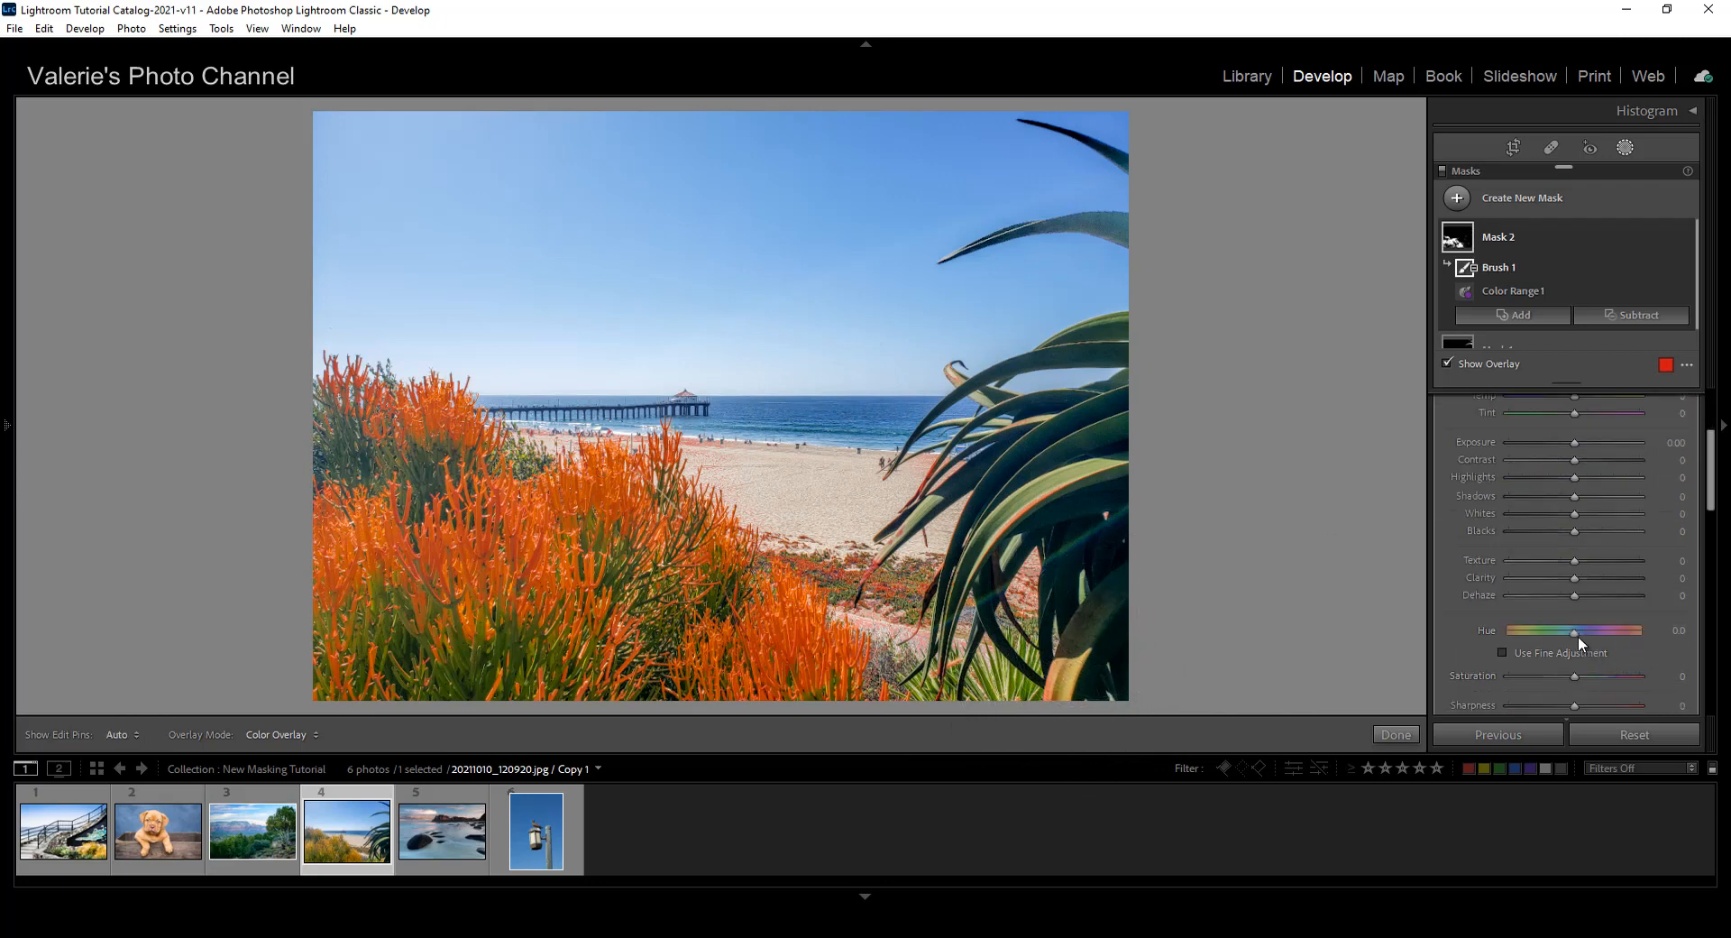
{"action": "left_click_drag", "start_coordinate": [1578, 635], "coordinate": [1570, 636]}
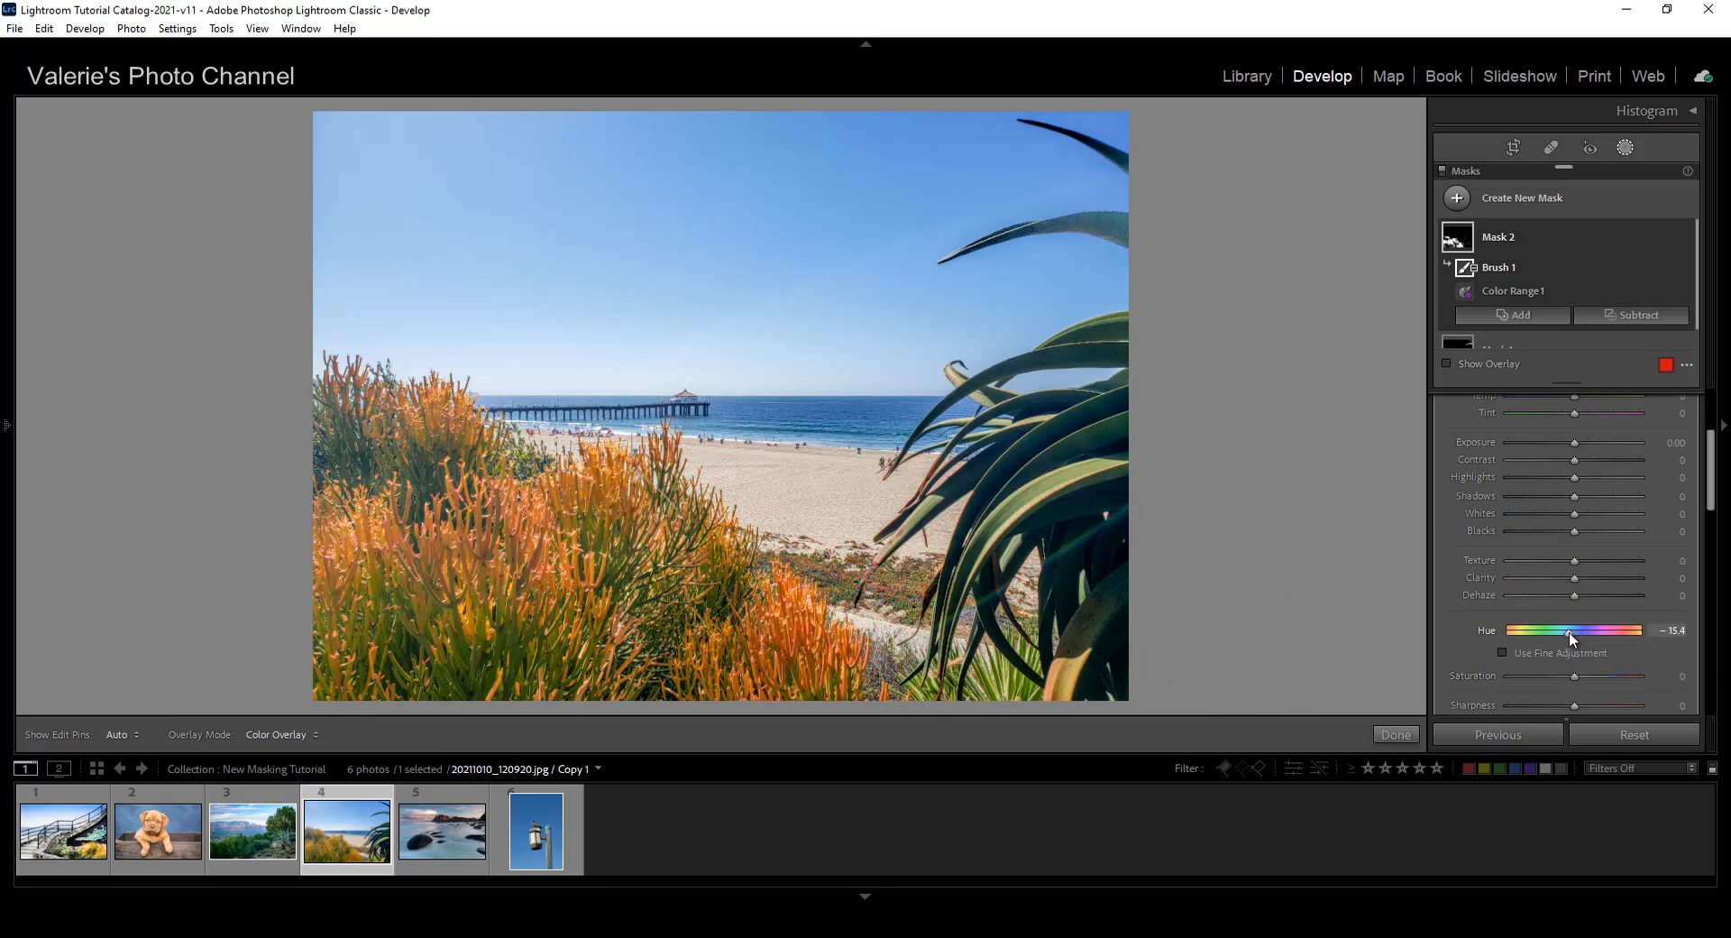
{"action": "left_click_drag", "start_coordinate": [1570, 636], "coordinate": [1581, 621]}
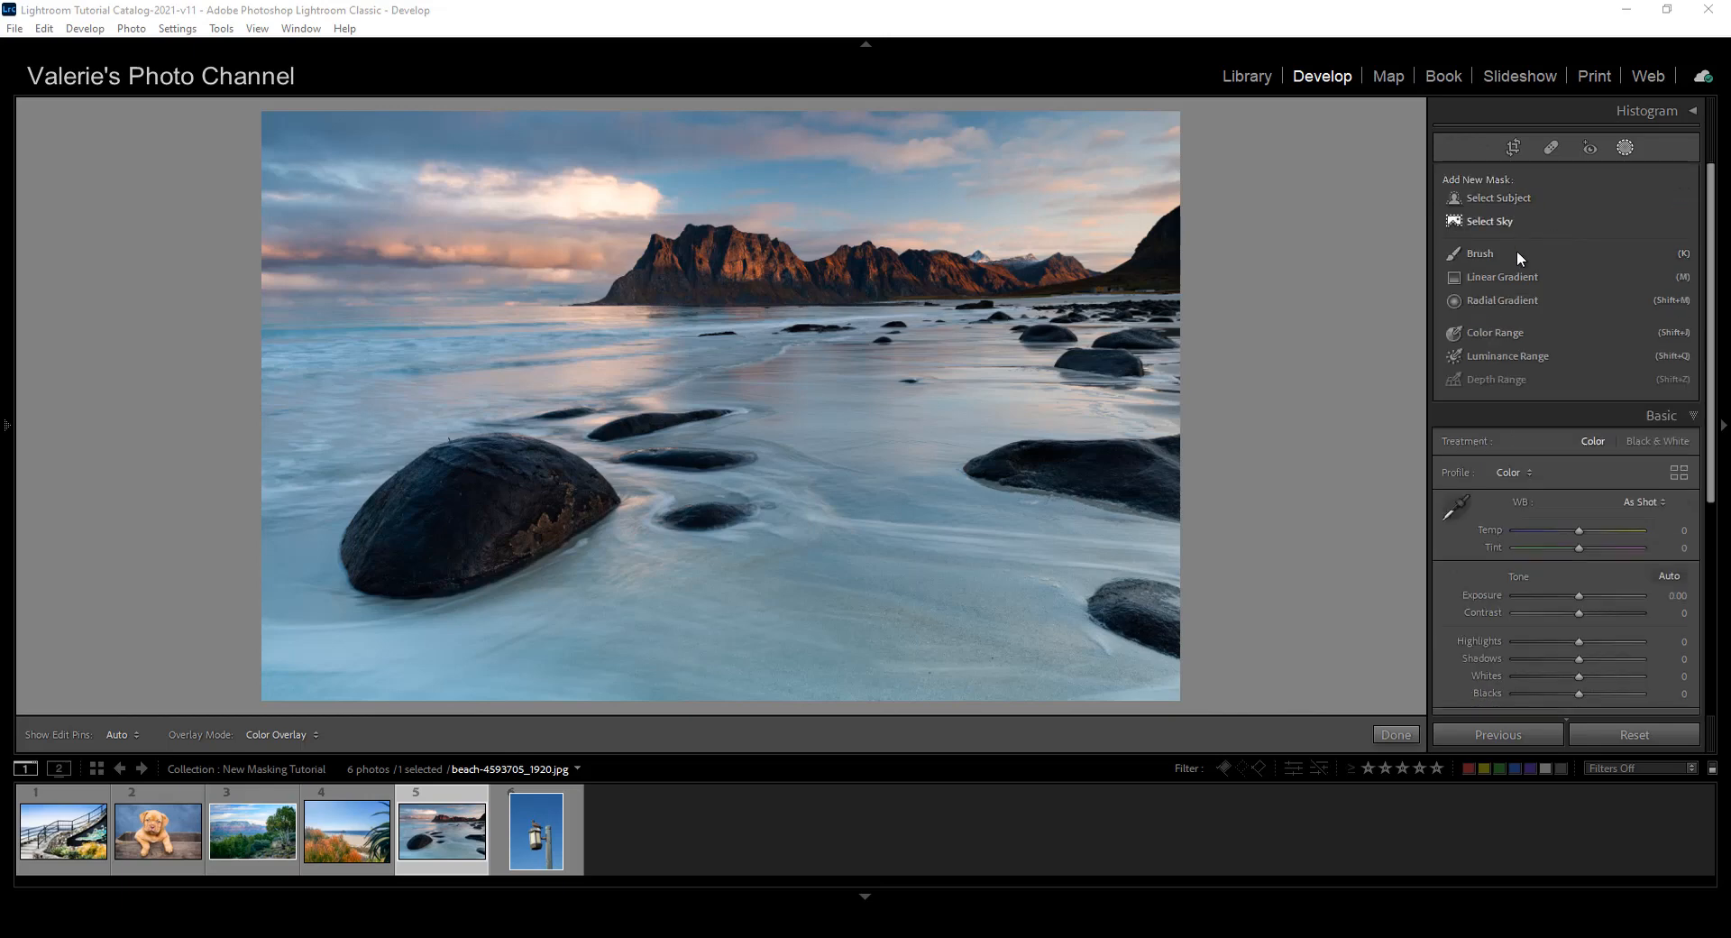
Create a Luminance Range mask sampled from the sky of the rocky beach photo and adjust its range to 10/58 and 78/100
{"action": "left_click", "coordinate": [1512, 355]}
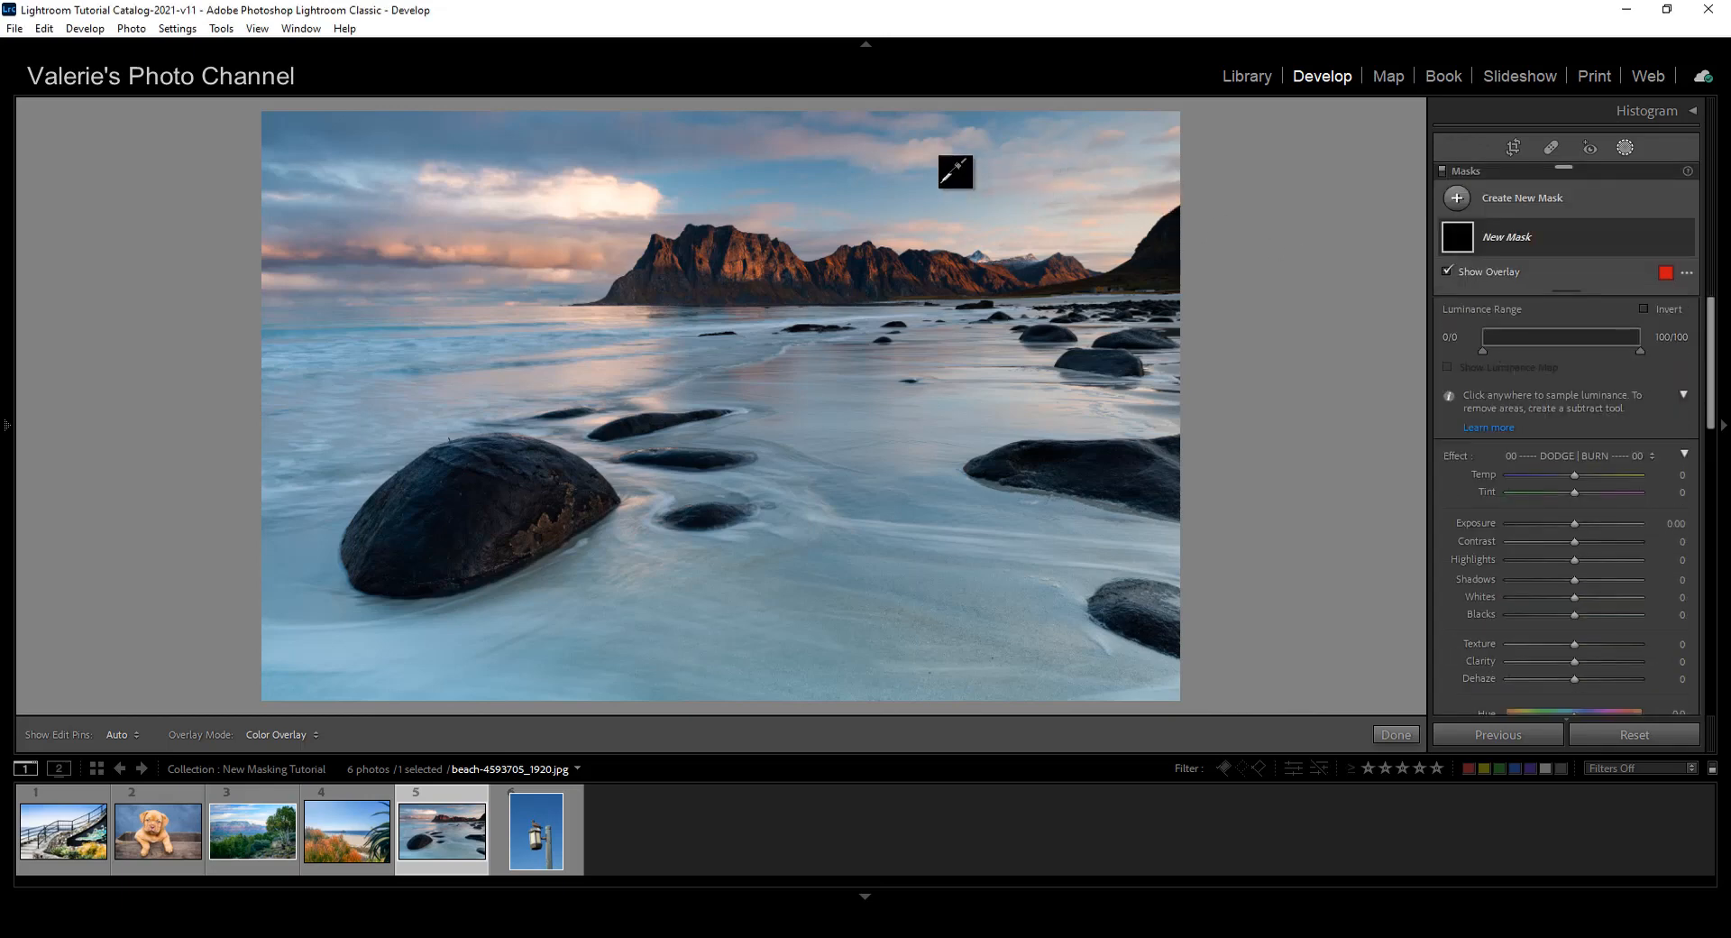
{"action": "left_click_drag", "start_coordinate": [788, 178], "coordinate": [850, 205]}
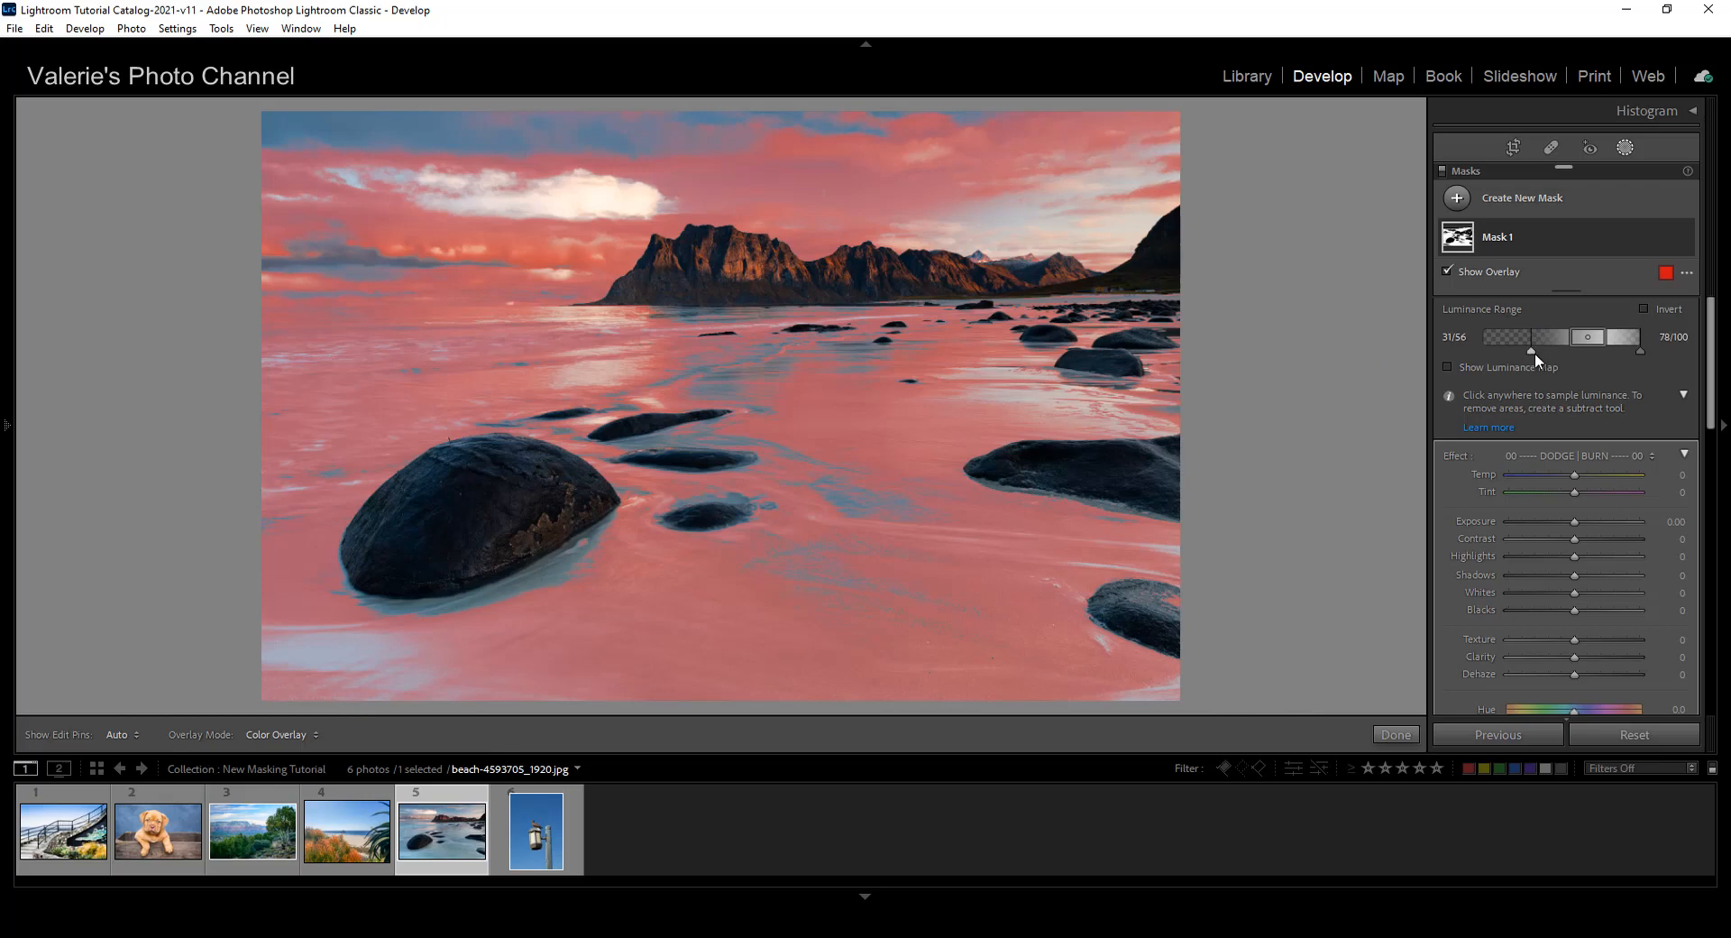
{"action": "left_click_drag", "start_coordinate": [1587, 349], "coordinate": [1515, 337]}
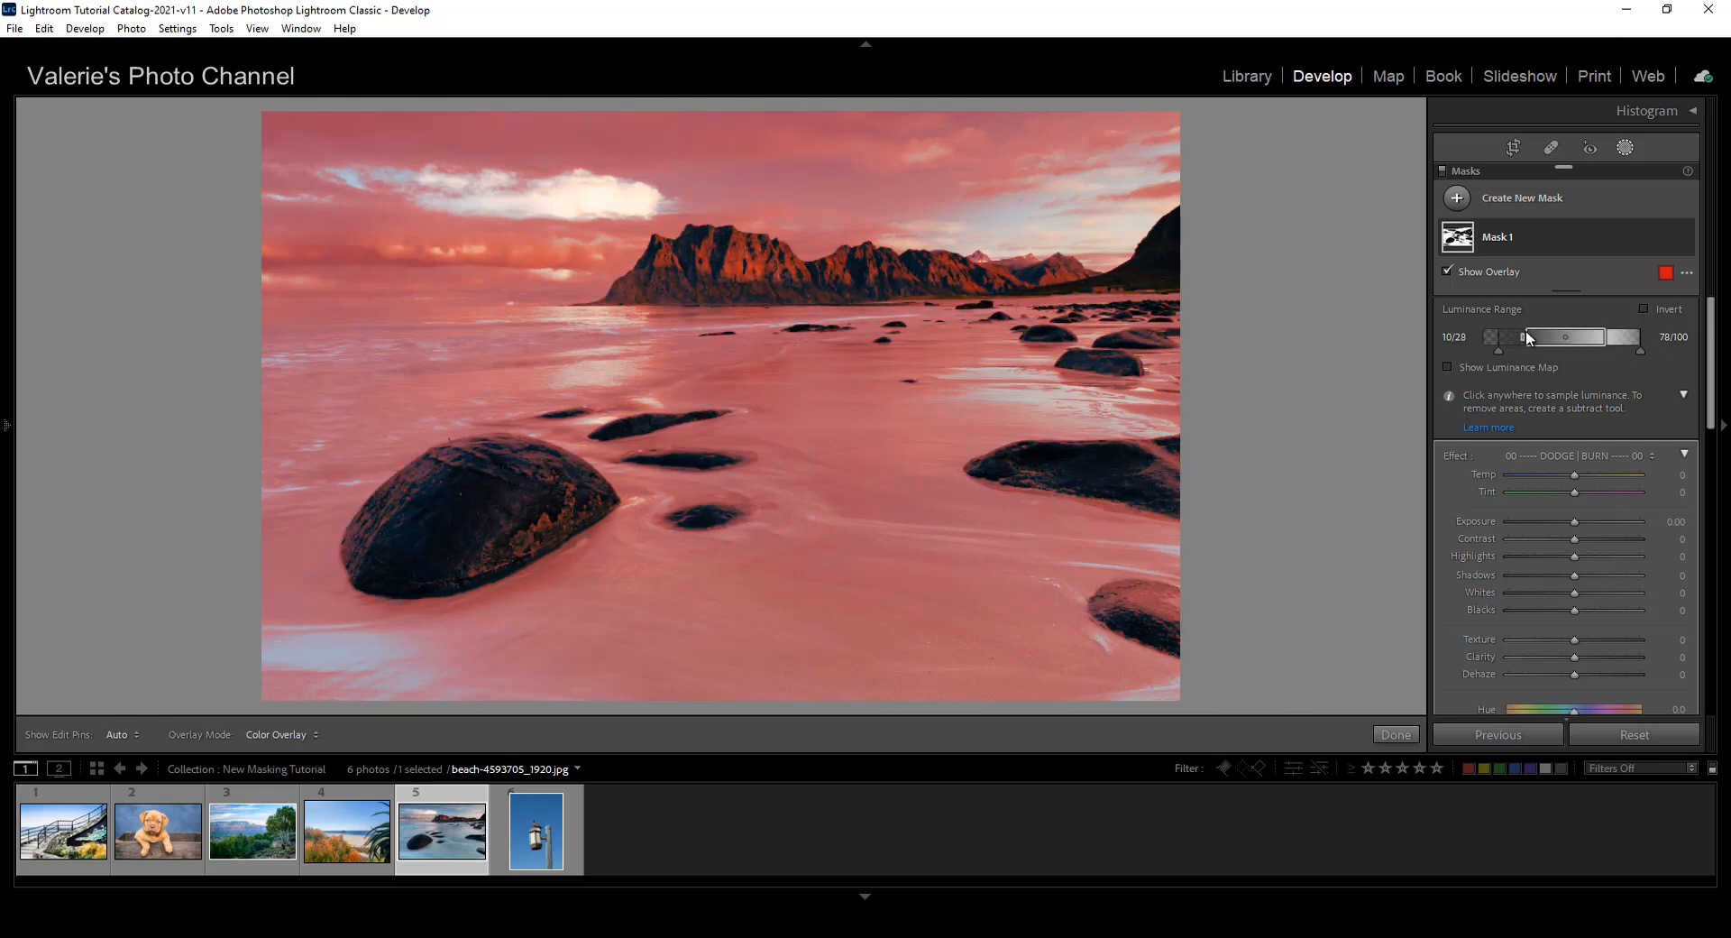
{"action": "left_click_drag", "start_coordinate": [1529, 331], "coordinate": [1576, 334]}
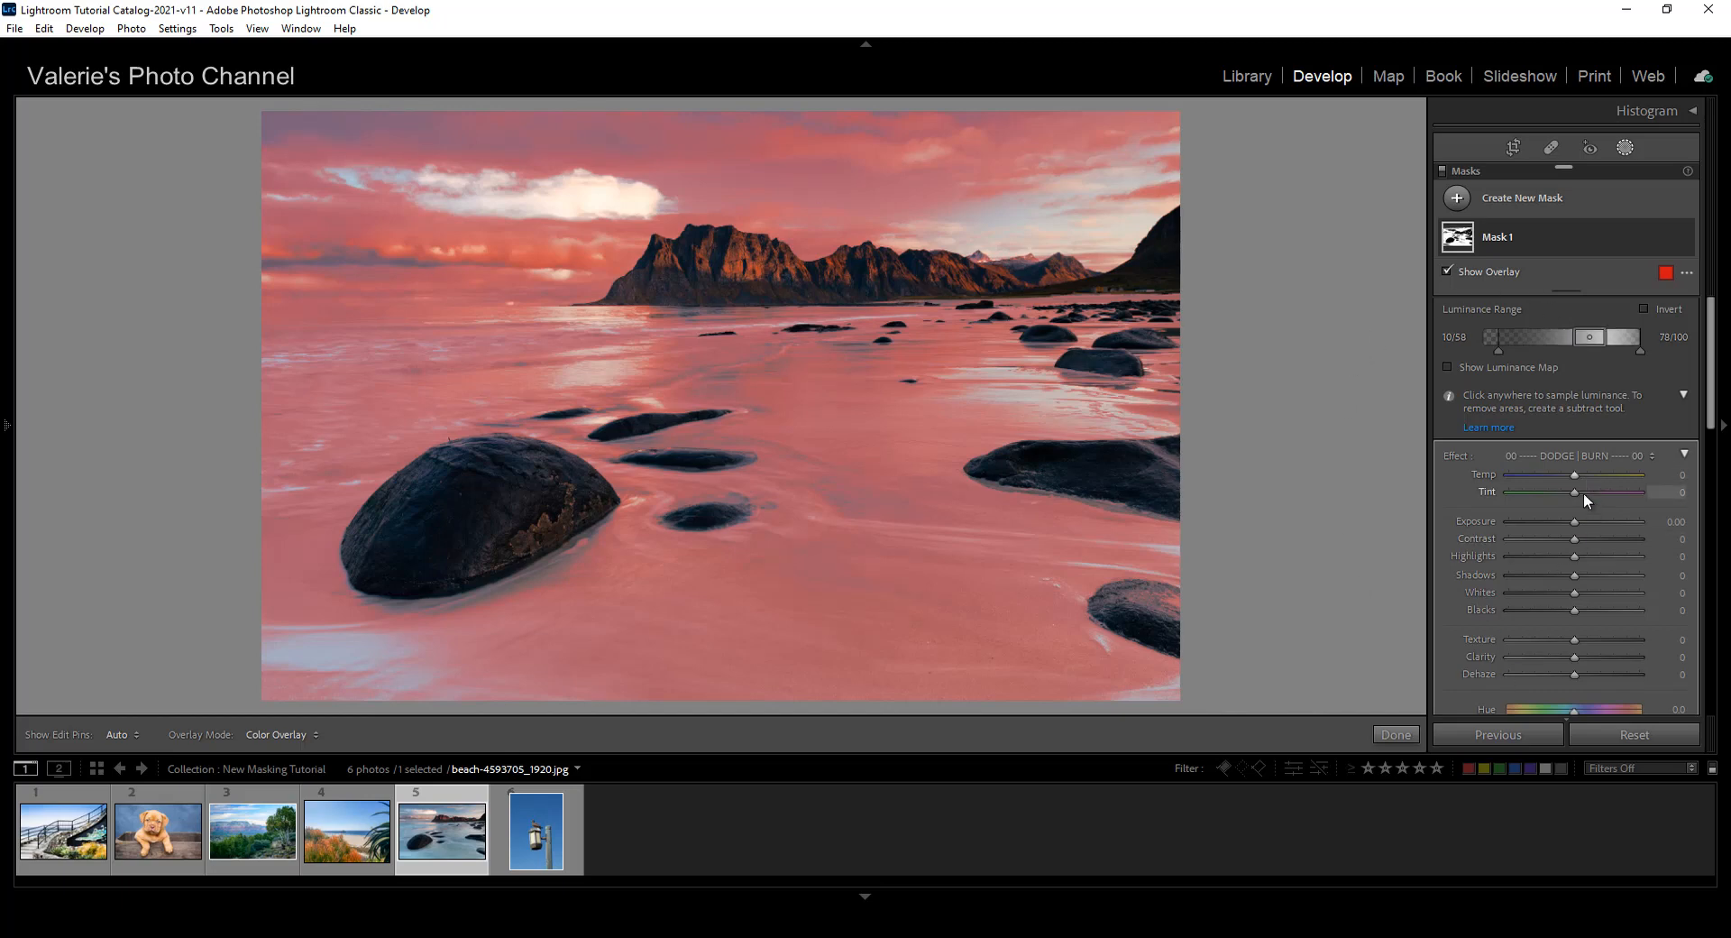
Set the luminance mask's Temp to -21 and Tint to 19 with the overlay hidden, and toggle the mask to compare
{"action": "key", "text": "o"}
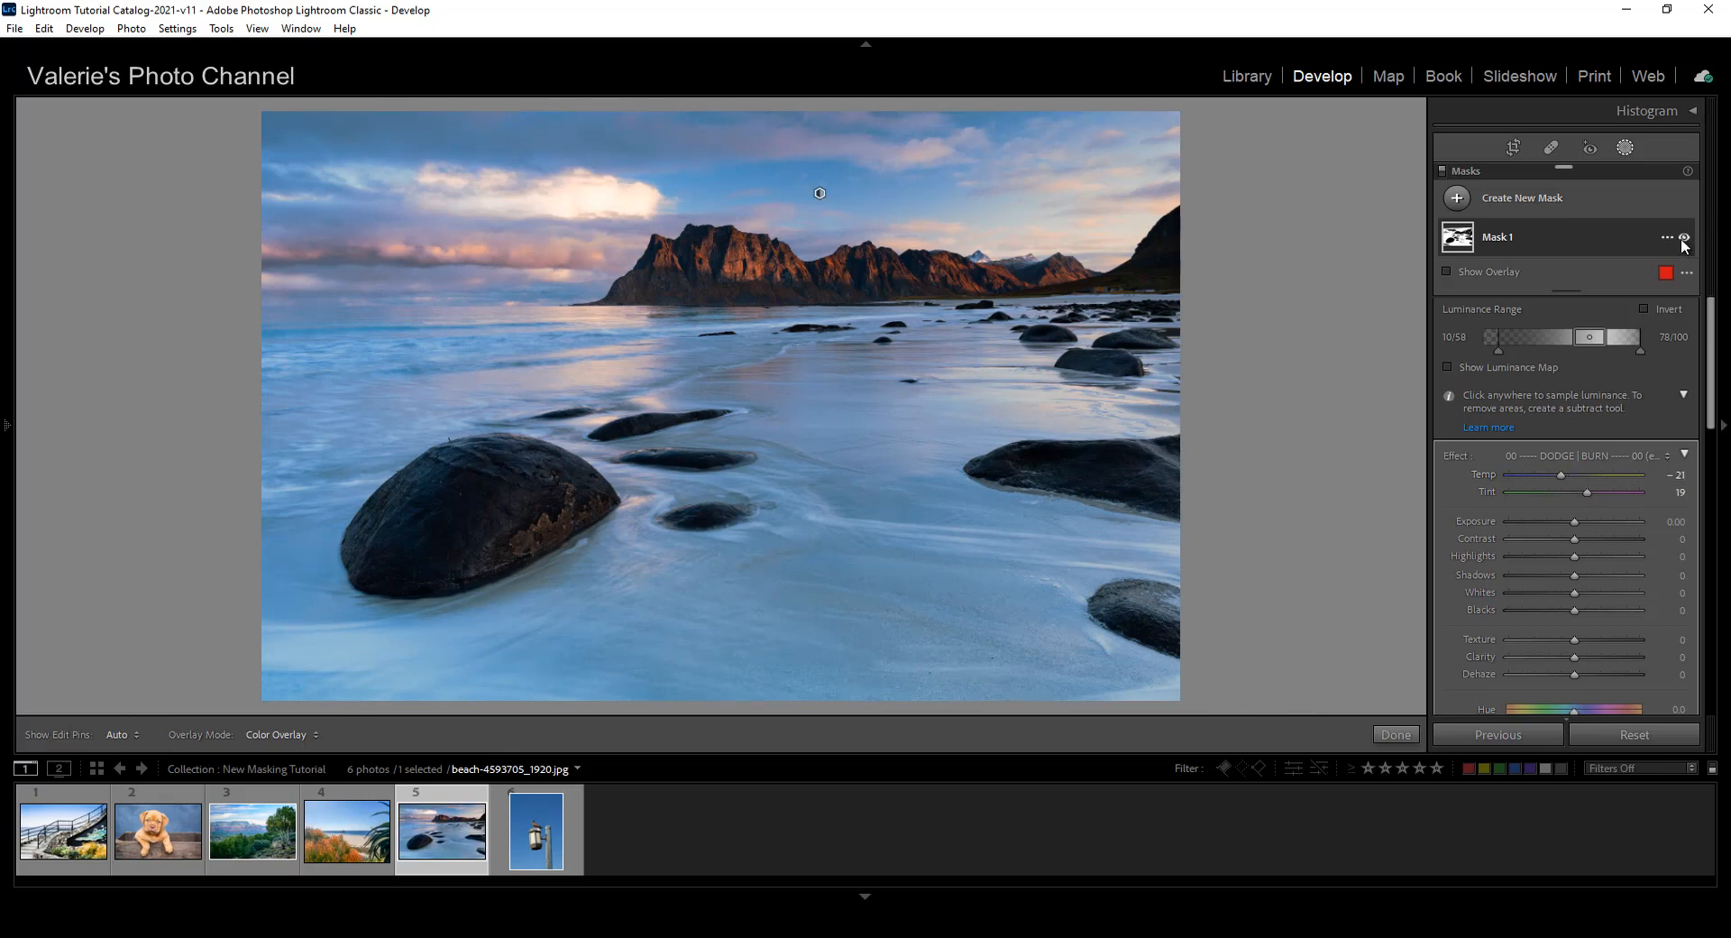
{"action": "left_click", "coordinate": [1682, 237]}
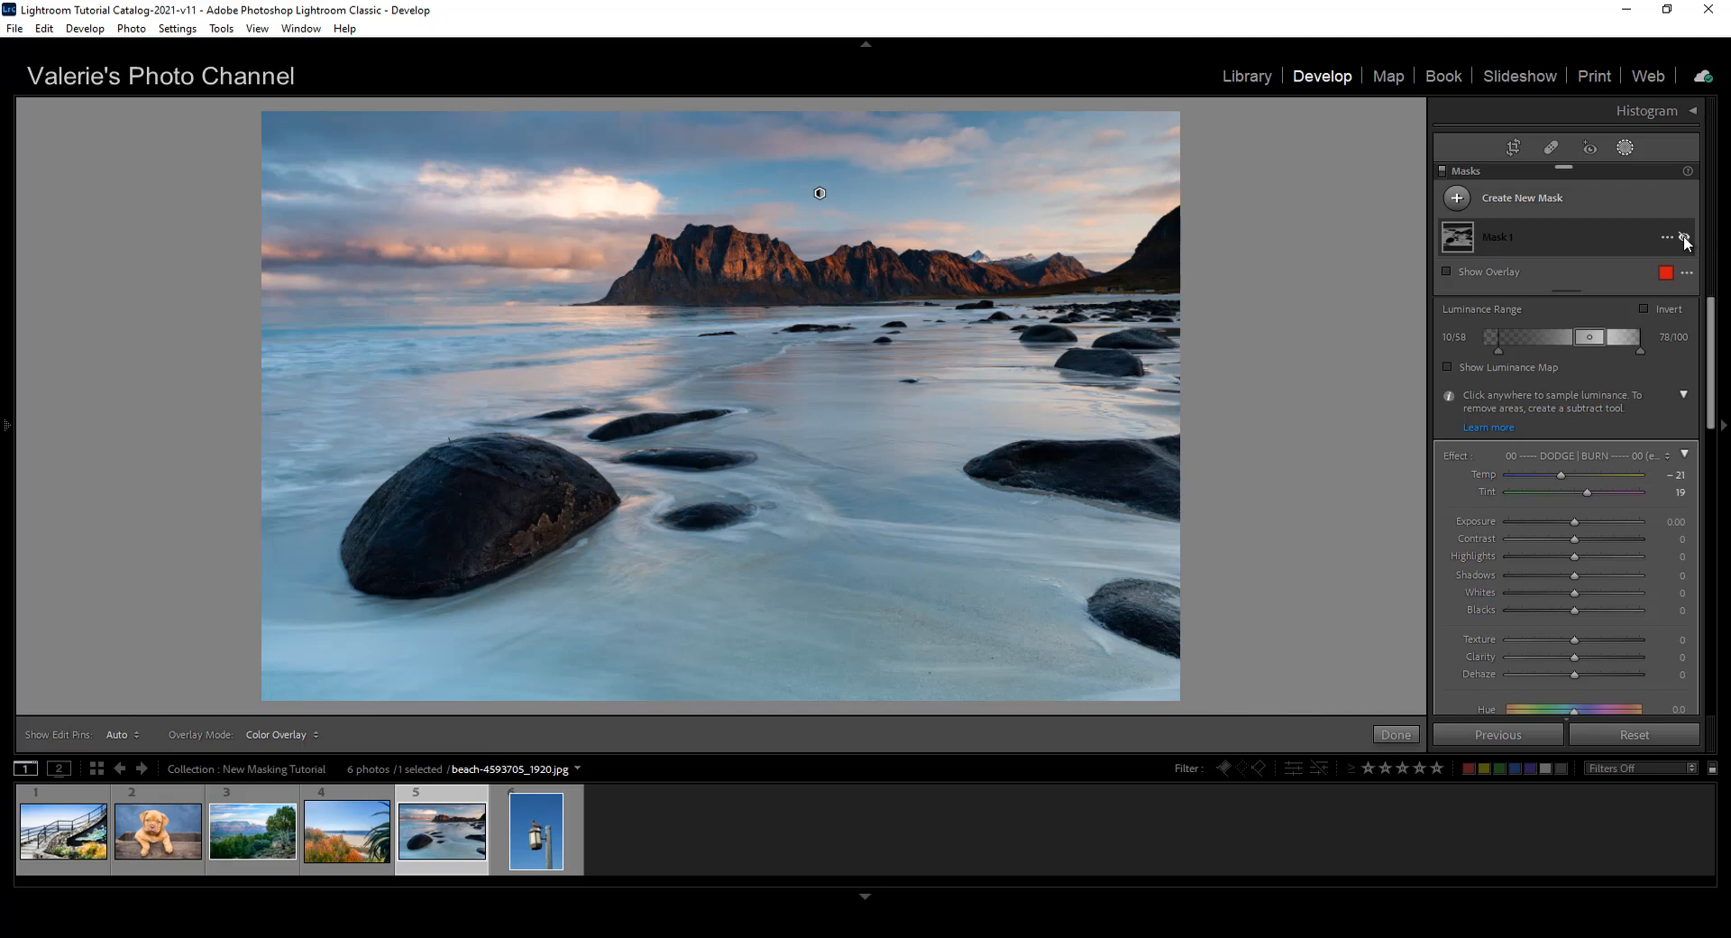
{"action": "left_click", "coordinate": [1684, 239]}
{"action": "left_click", "coordinate": [1684, 239]}
{"action": "left_click", "coordinate": [1685, 239]}
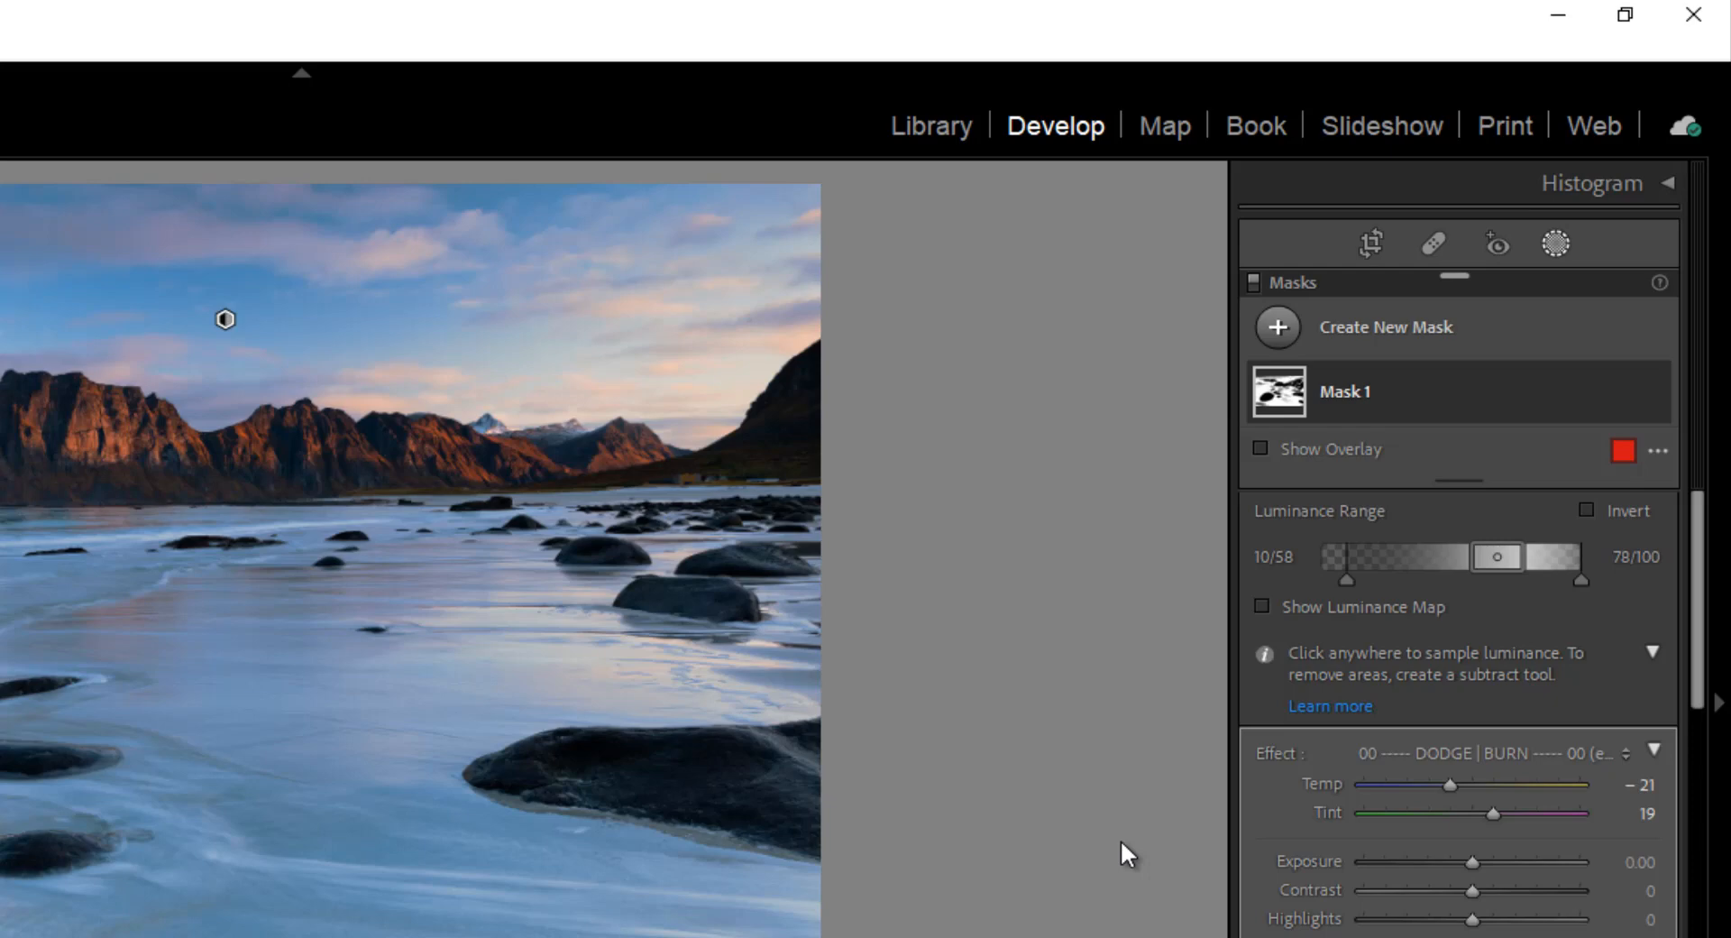
Expand Mask 1, try a global Exposure change in the Basic adjustments and reset it to 0.00
{"action": "left_click", "coordinate": [1421, 388]}
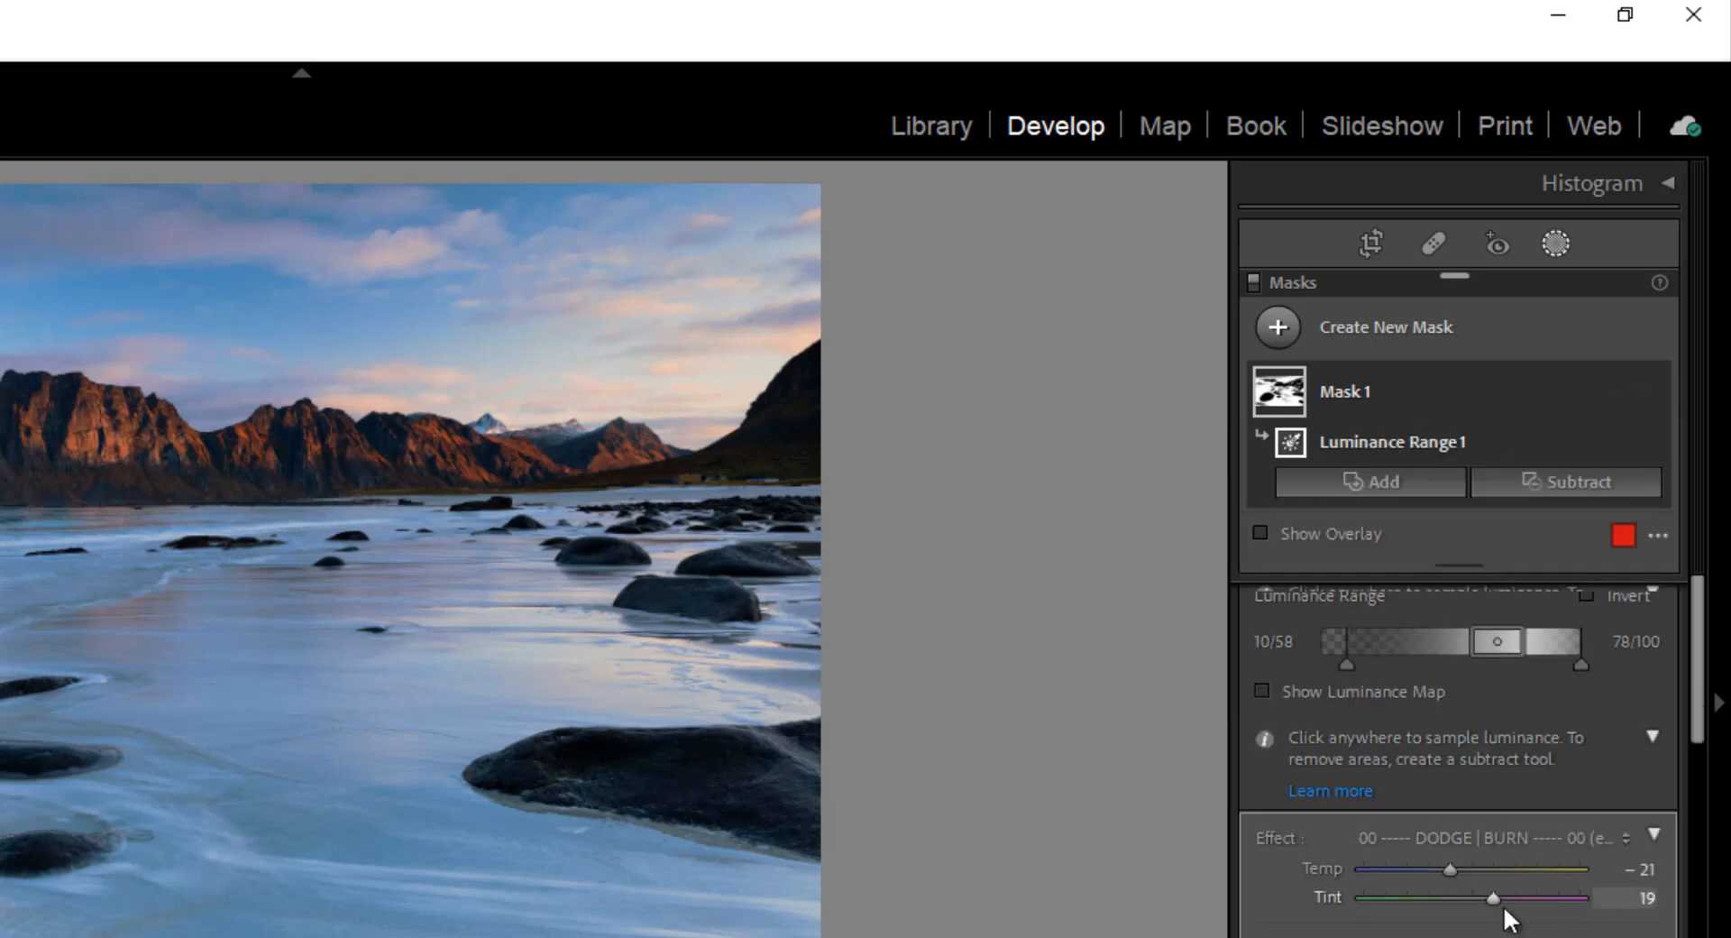
{"action": "scroll", "coordinate": [1504, 915], "scroll_direction": "down", "scroll_amount": 4}
{"action": "scroll", "coordinate": [1504, 916], "scroll_direction": "up", "scroll_amount": 5}
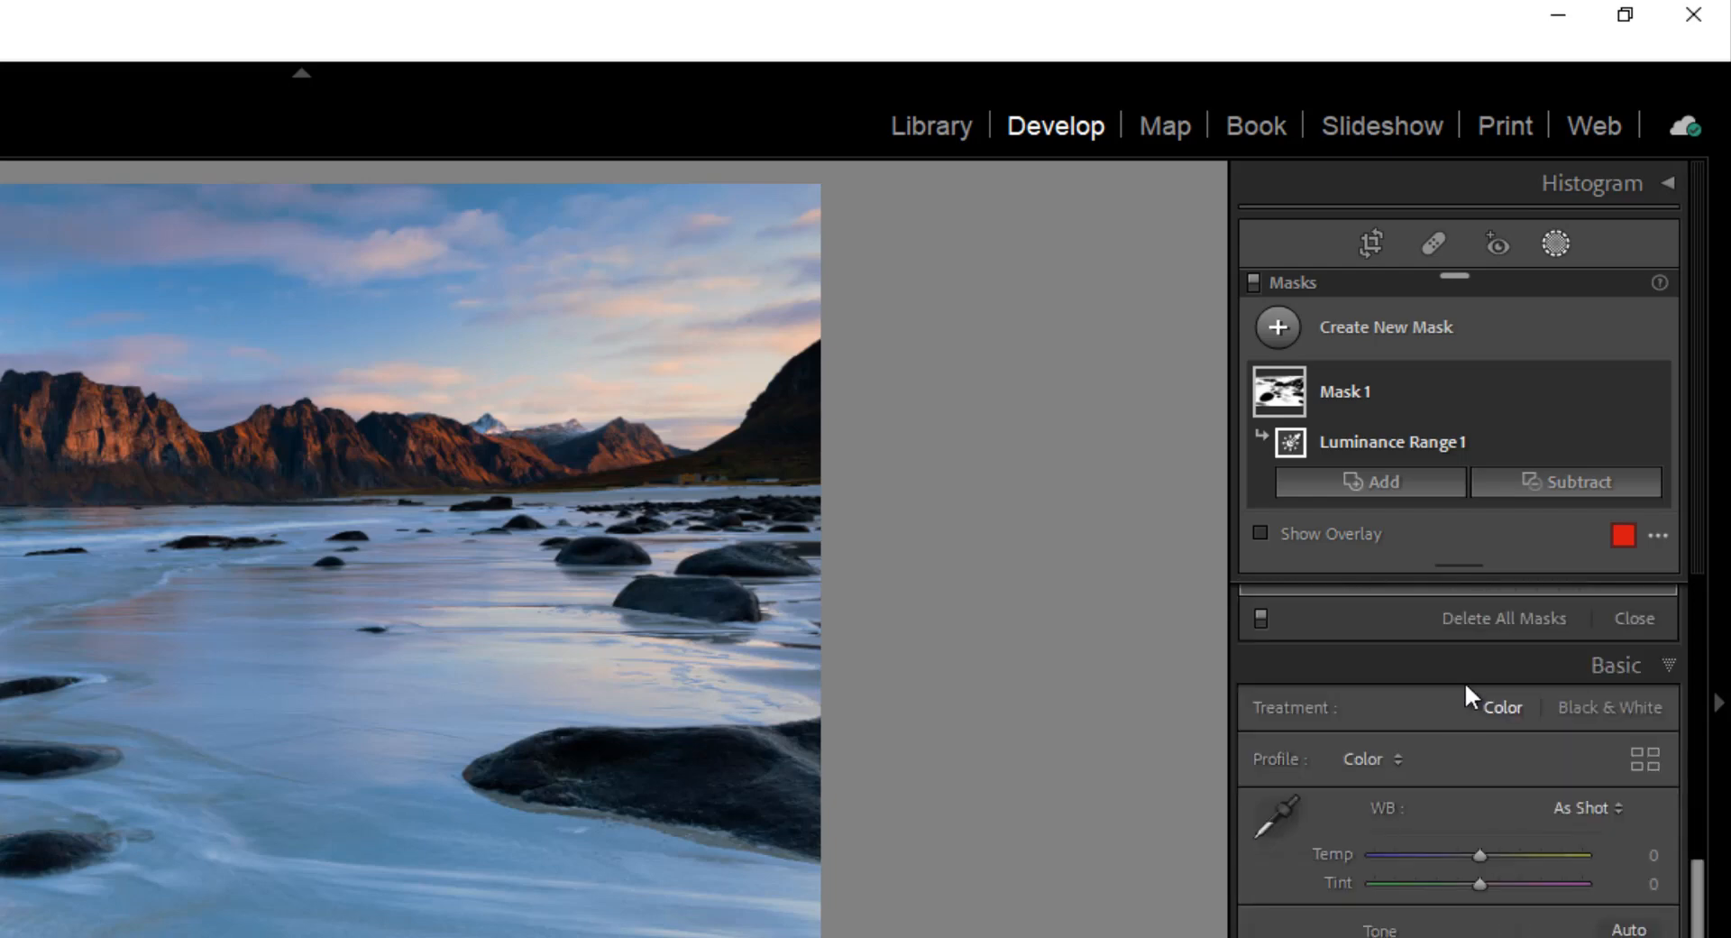
{"action": "scroll", "coordinate": [1492, 877], "scroll_direction": "down", "scroll_amount": 2}
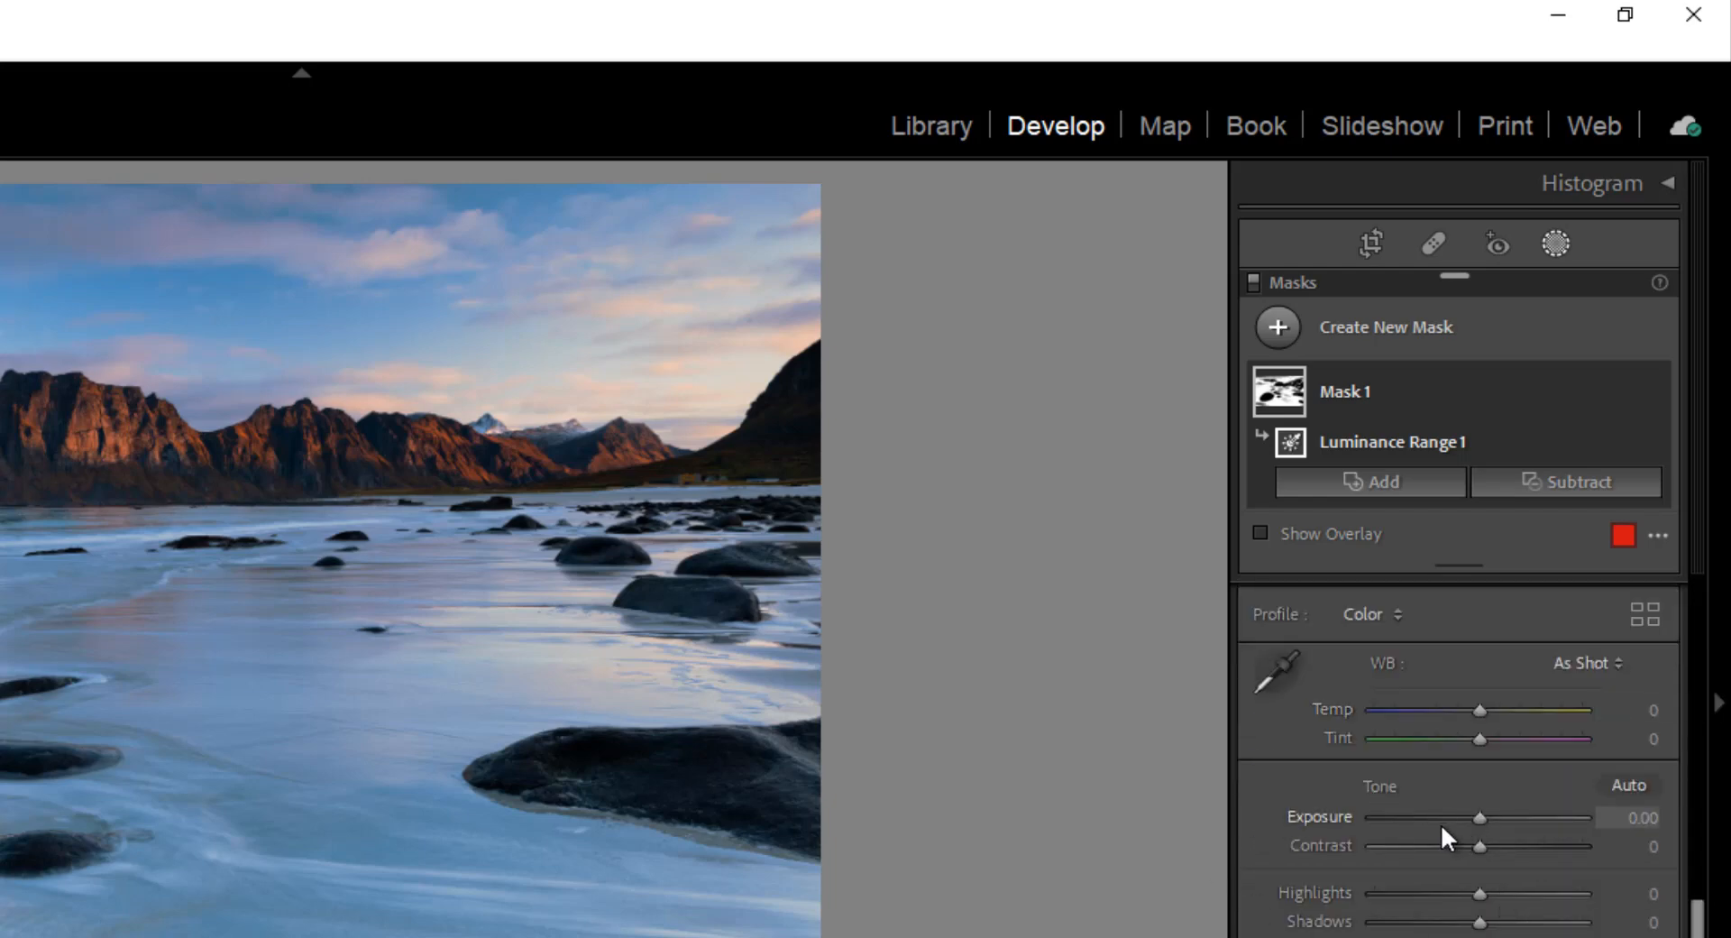
{"action": "left_click_drag", "start_coordinate": [1443, 827], "coordinate": [1480, 827]}
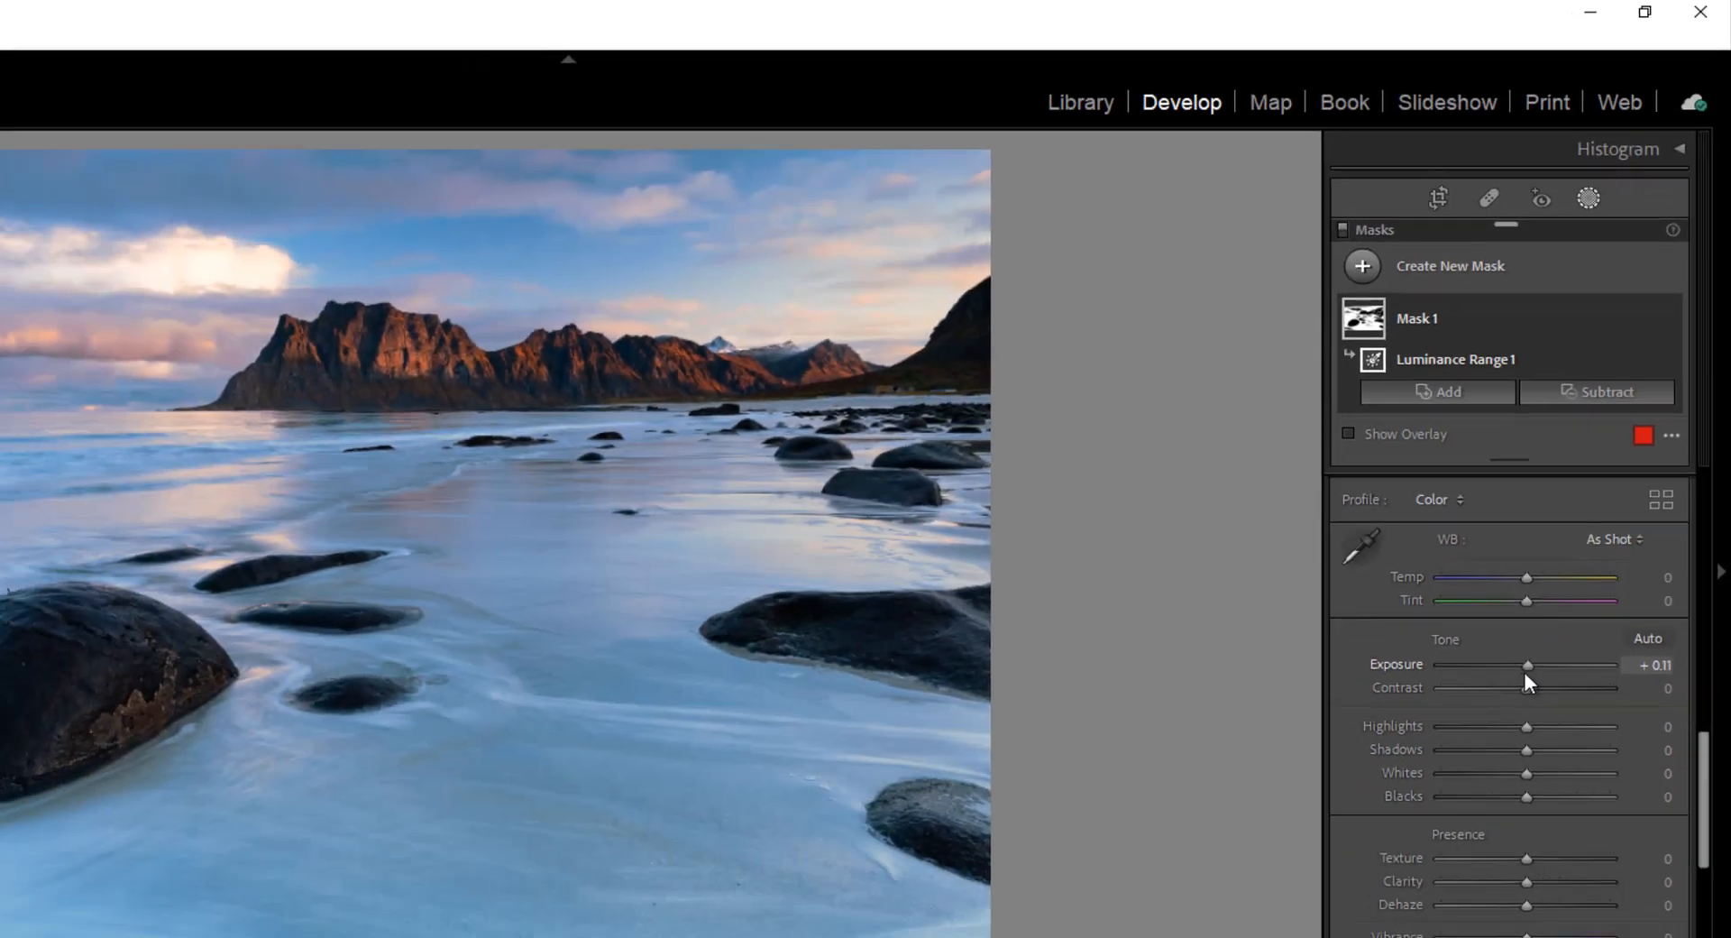
{"action": "double_click", "coordinate": [1396, 664]}
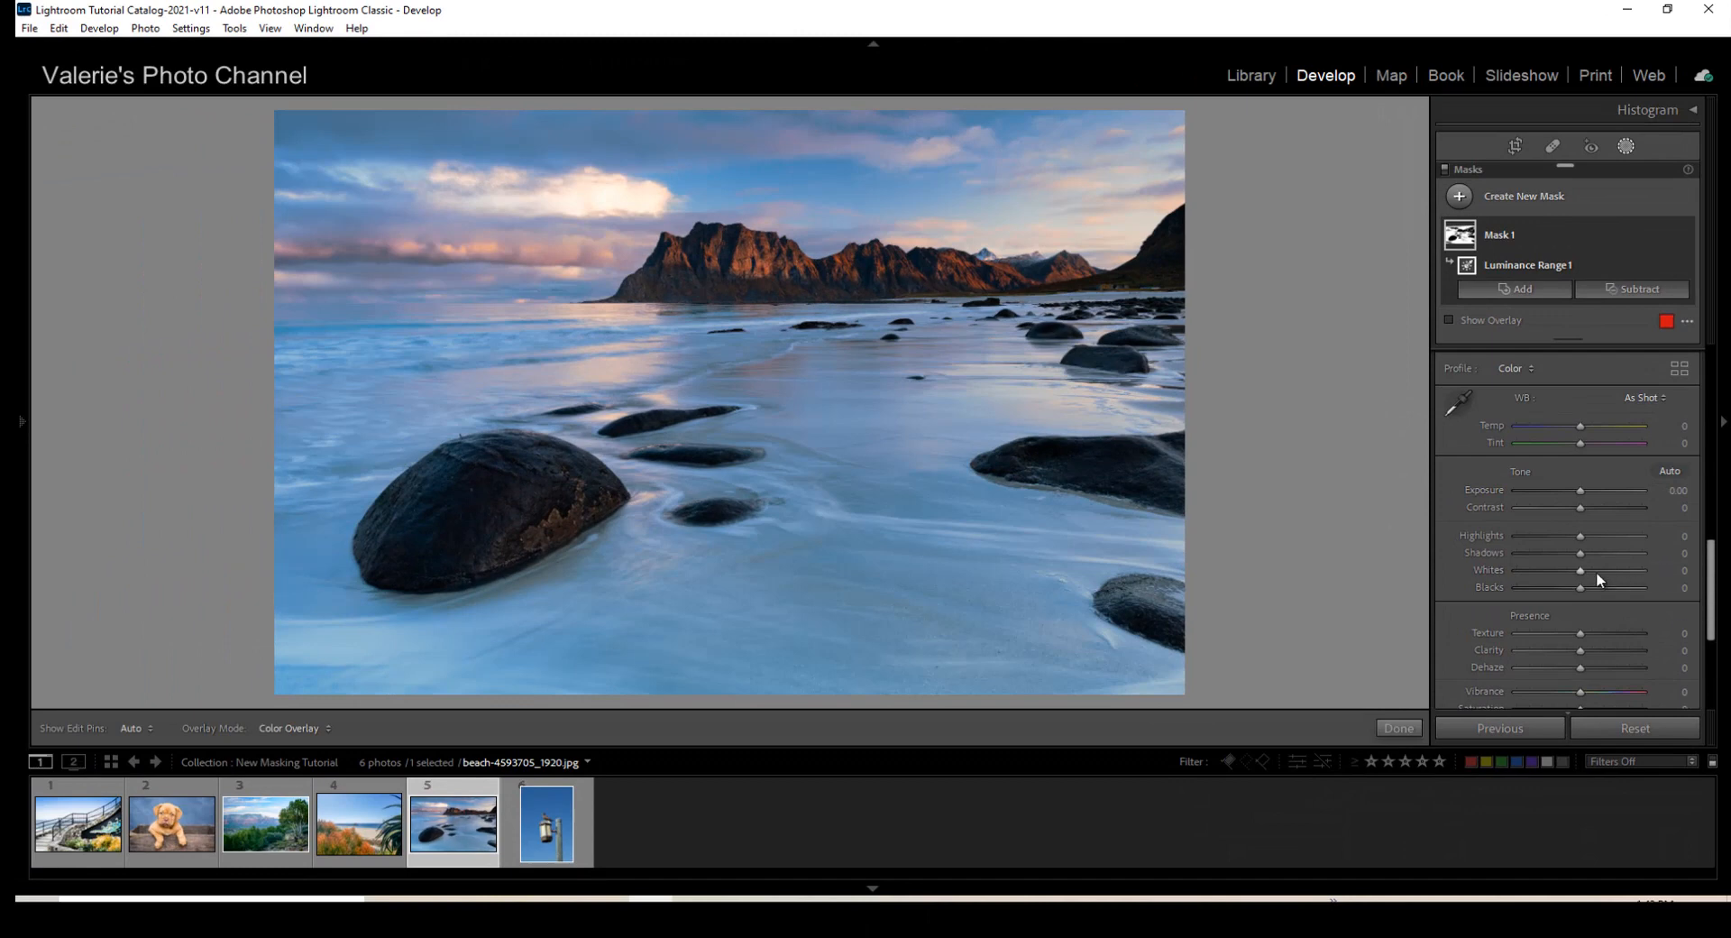
{"action": "scroll", "coordinate": [1609, 492], "scroll_direction": "up", "scroll_amount": 10}
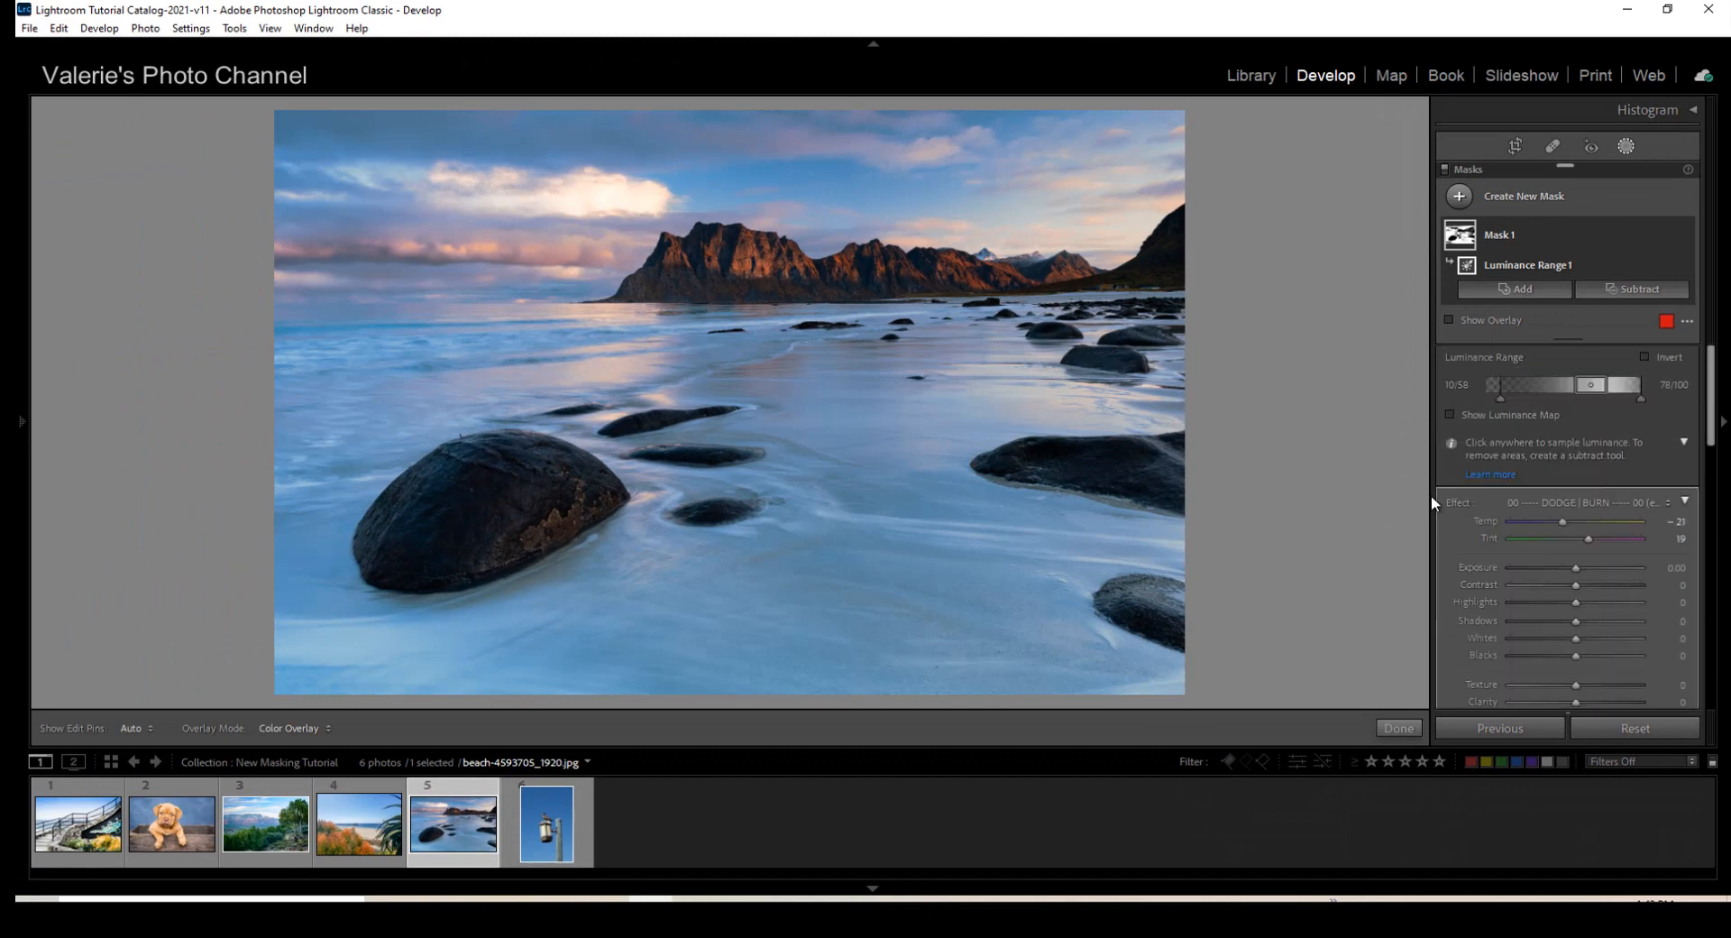